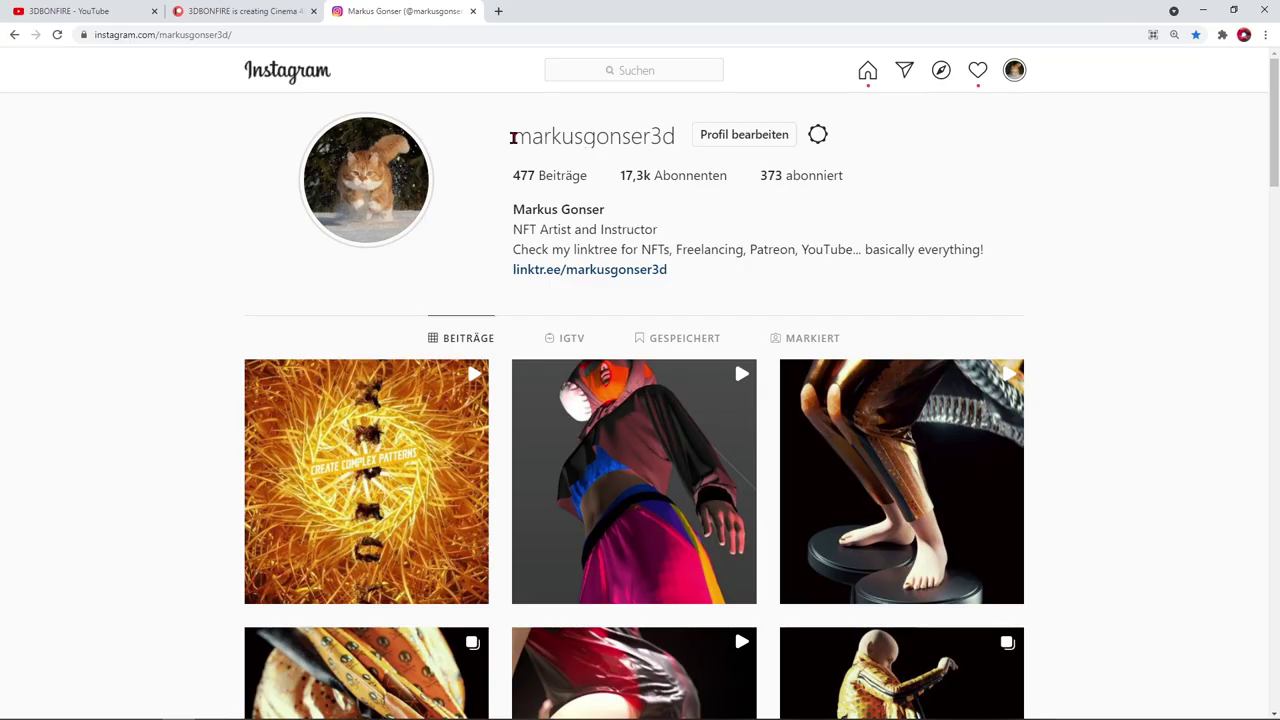
Look through the artwork posts on the Instagram profile
{"action": "left_click", "coordinate": [494, 152]}
{"action": "scroll", "coordinate": [391, 349], "scroll_direction": "down", "scroll_amount": 10}
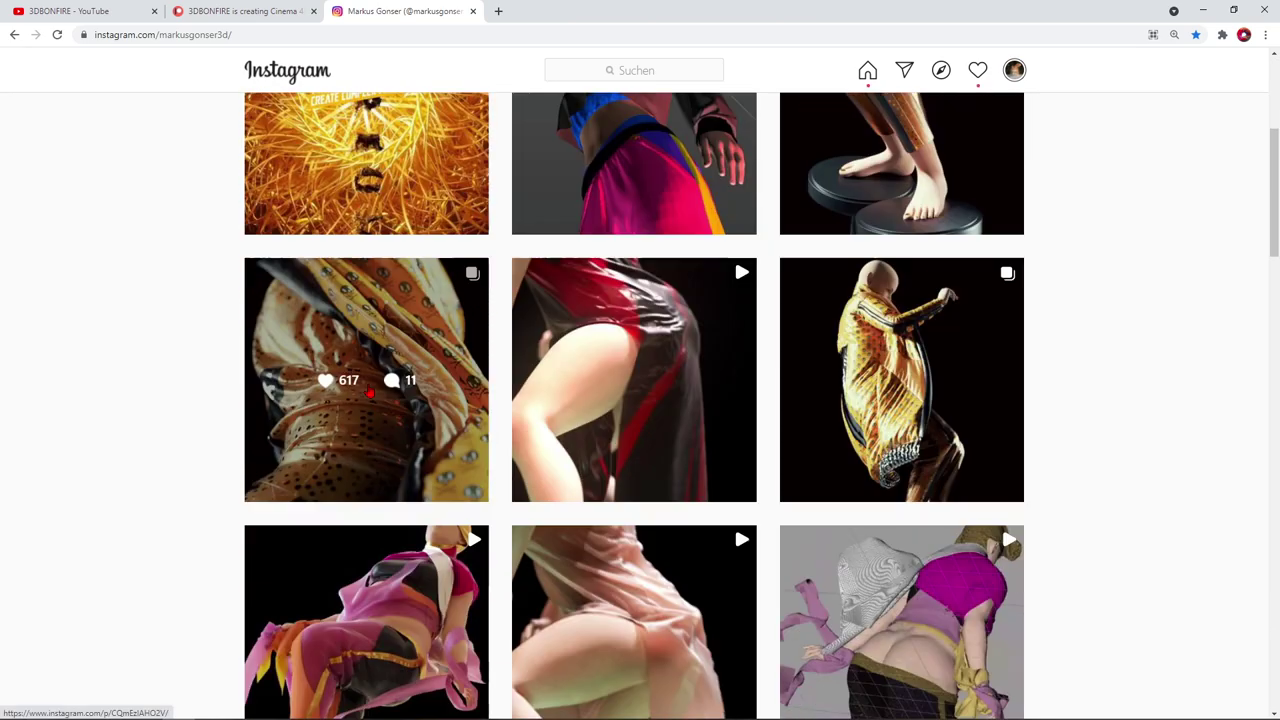
{"action": "scroll", "coordinate": [385, 376], "scroll_direction": "down", "scroll_amount": 3}
{"action": "scroll", "coordinate": [390, 377], "scroll_direction": "up", "scroll_amount": 15}
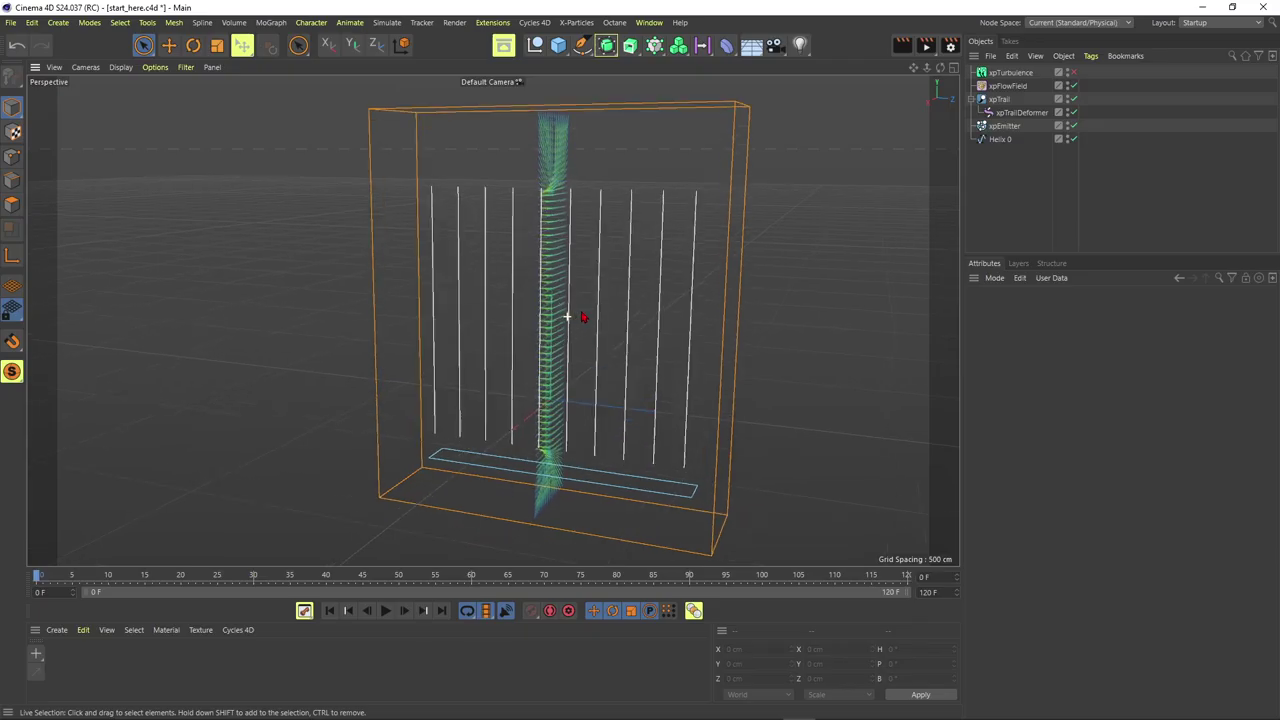
In Cinema 4D, play the trail simulation to frame 99 and make the xpTrail object editable
{"action": "left_click_drag", "start_coordinate": [528, 425], "coordinate": [426, 554], "text": "alt"}
{"action": "left_click", "coordinate": [385, 611]}
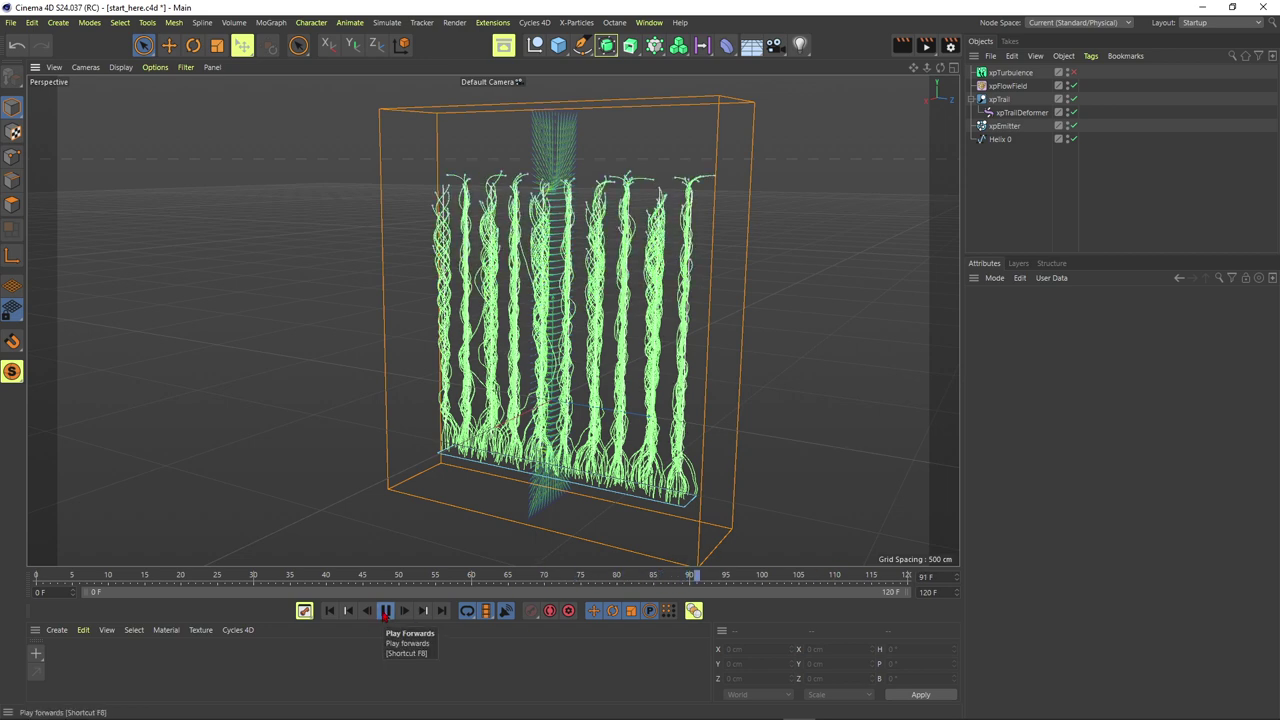
{"action": "left_click", "coordinate": [385, 612]}
{"action": "mouse_move", "coordinate": [560, 340]}
{"action": "left_mouse_down", "text": "alt"}
{"action": "mouse_move", "coordinate": [617, 336]}
{"action": "mouse_move", "coordinate": [572, 335]}
{"action": "left_mouse_up", "text": "alt"}
{"action": "scroll", "coordinate": [537, 287], "scroll_direction": "up", "scroll_amount": 4}
{"action": "left_click_drag", "start_coordinate": [537, 287], "coordinate": [603, 222], "text": "alt"}
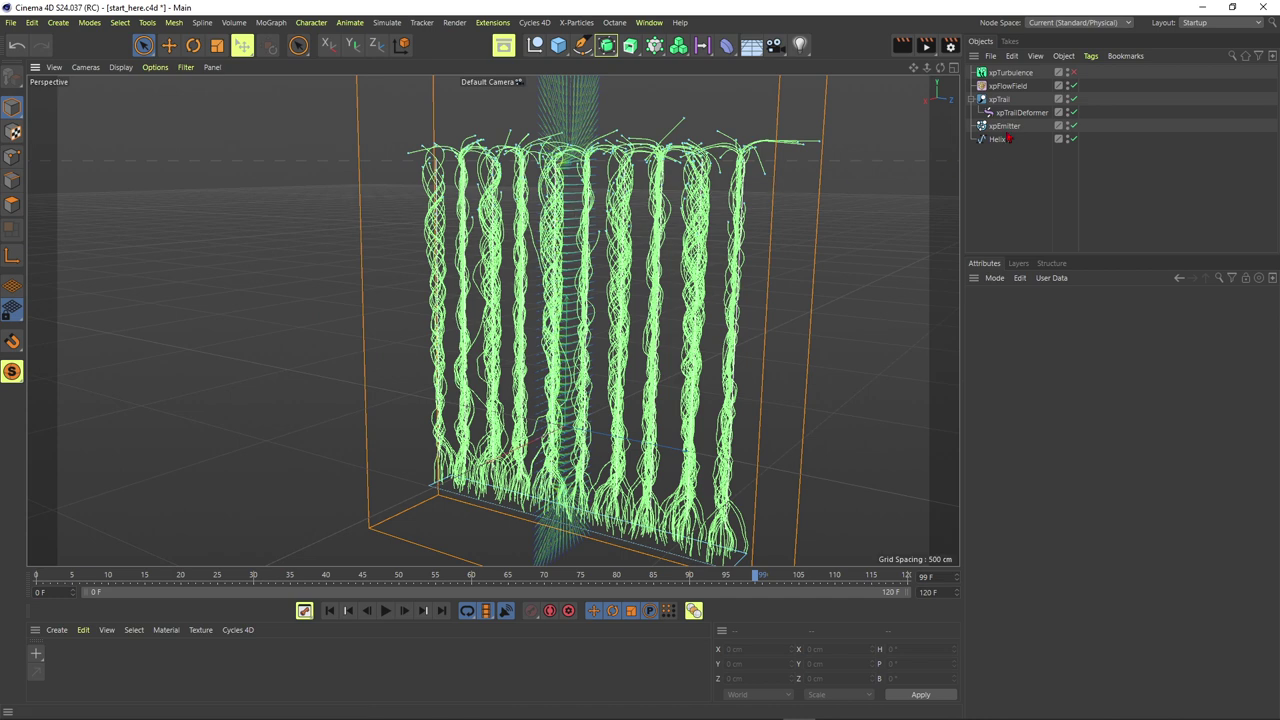
{"action": "left_click", "coordinate": [1000, 99]}
{"action": "left_click", "coordinate": [12, 78]}
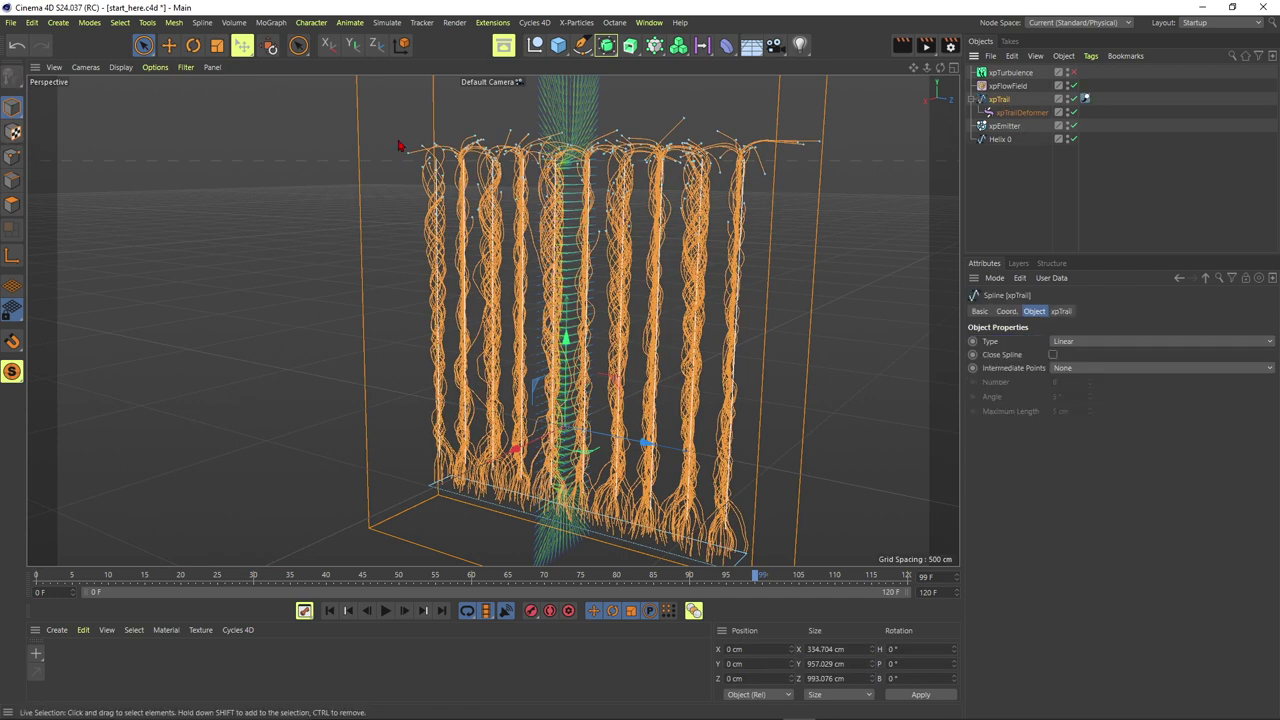
Delete the xpTurbulence, xpFlowField, xpEmitter and Helix objects, keeping the trail splines
{"action": "left_click", "coordinate": [1011, 76]}
{"action": "left_click", "coordinate": [1009, 86], "text": "ctrl"}
{"action": "left_click", "coordinate": [1004, 127], "text": "ctrl"}
{"action": "left_click", "coordinate": [1003, 140], "text": "ctrl"}
{"action": "key", "text": "Delete"}
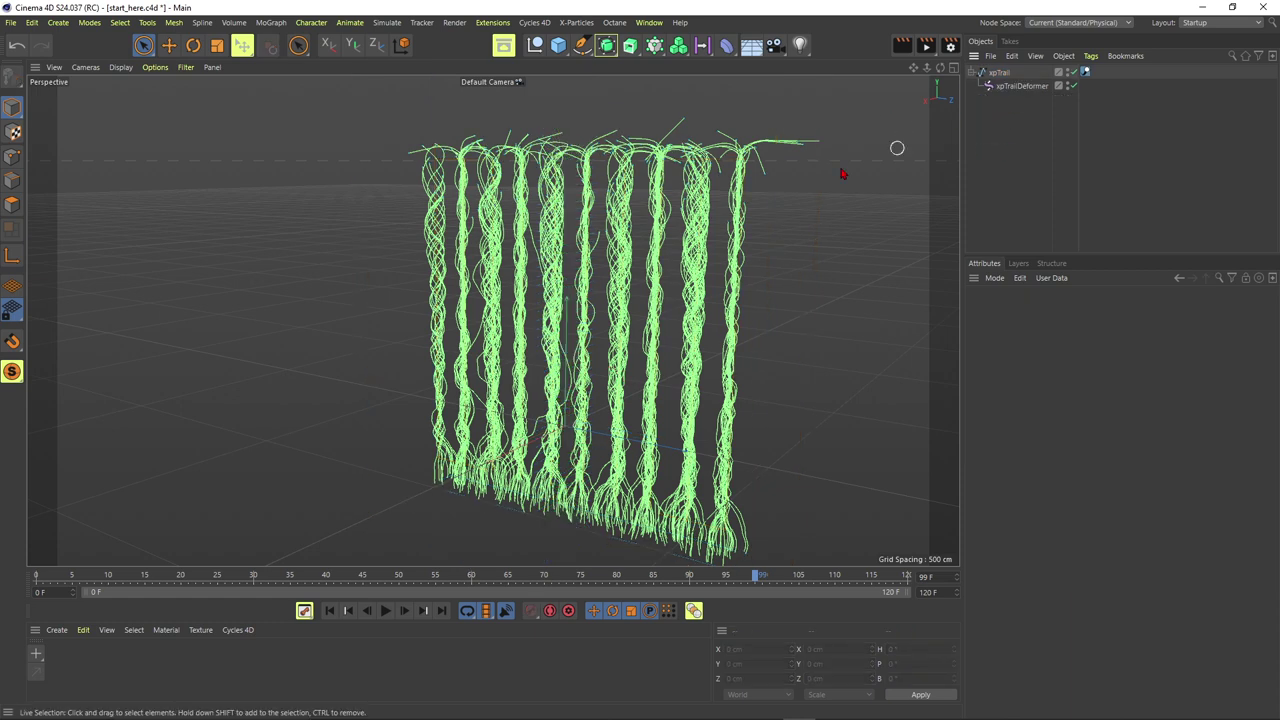
Add an X-Particles emitter and move it beside the trail splines, to about X 336 cm and Y 212 cm
{"action": "scroll", "coordinate": [556, 338], "scroll_direction": "down", "scroll_amount": 2}
{"action": "mouse_move", "coordinate": [552, 342]}
{"action": "left_mouse_down", "text": "alt"}
{"action": "mouse_move", "coordinate": [590, 310]}
{"action": "mouse_move", "coordinate": [594, 322]}
{"action": "mouse_move", "coordinate": [563, 323]}
{"action": "mouse_move", "coordinate": [588, 311]}
{"action": "mouse_move", "coordinate": [563, 351]}
{"action": "mouse_move", "coordinate": [552, 340]}
{"action": "left_mouse_up", "text": "alt"}
{"action": "scroll", "coordinate": [628, 344], "scroll_direction": "up", "scroll_amount": 1}
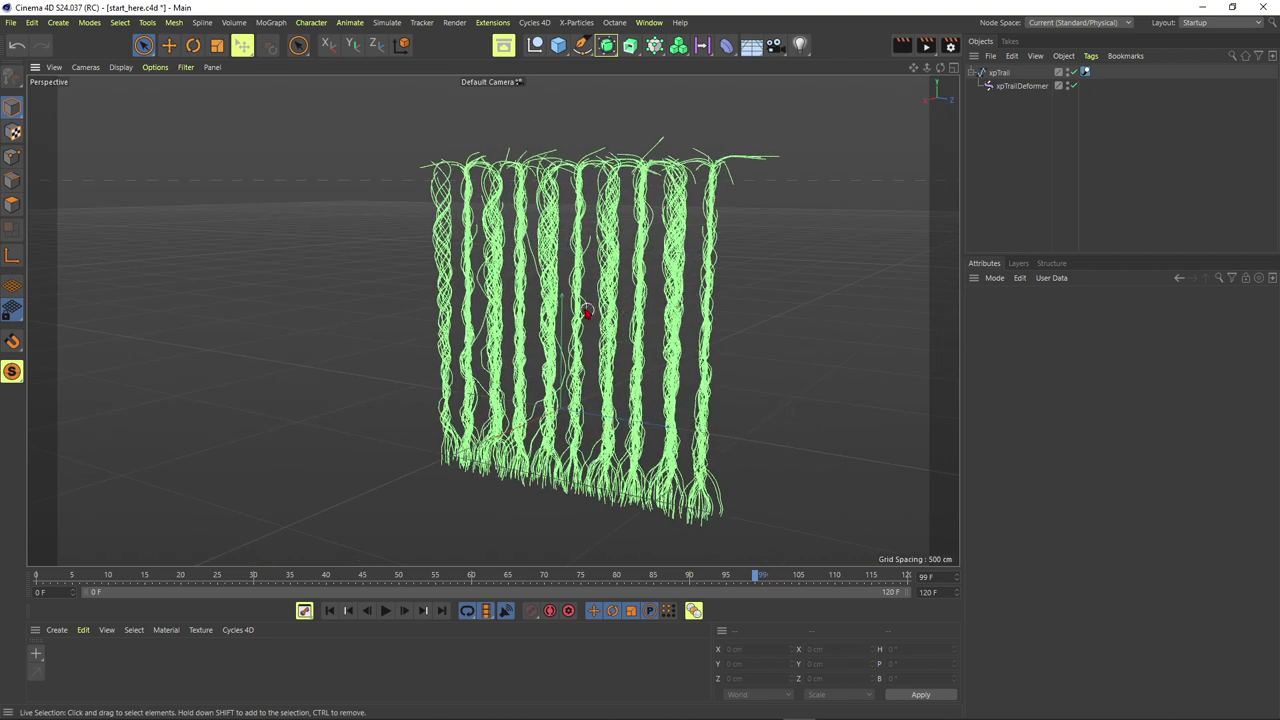
{"action": "scroll", "coordinate": [591, 295], "scroll_direction": "up", "scroll_amount": 2}
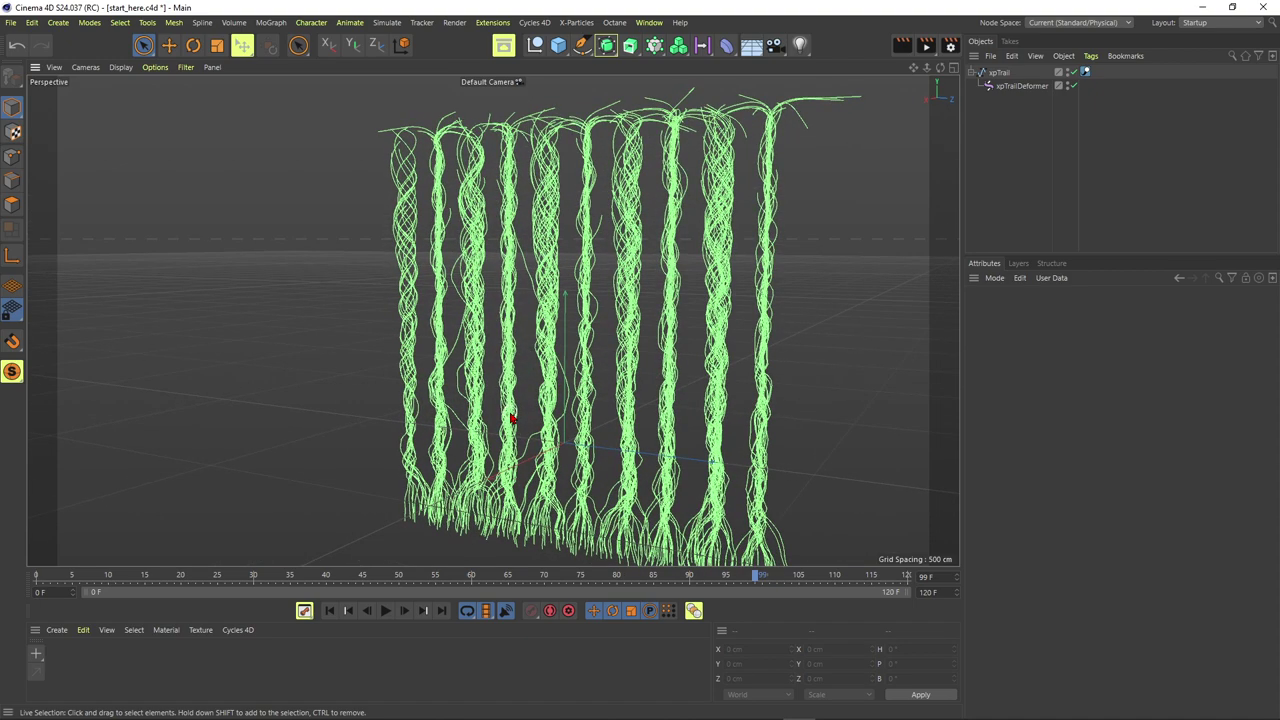
{"action": "left_click_drag", "start_coordinate": [540, 342], "coordinate": [580, 328], "text": "alt"}
{"action": "left_click_drag", "start_coordinate": [497, 313], "coordinate": [505, 312], "text": "alt"}
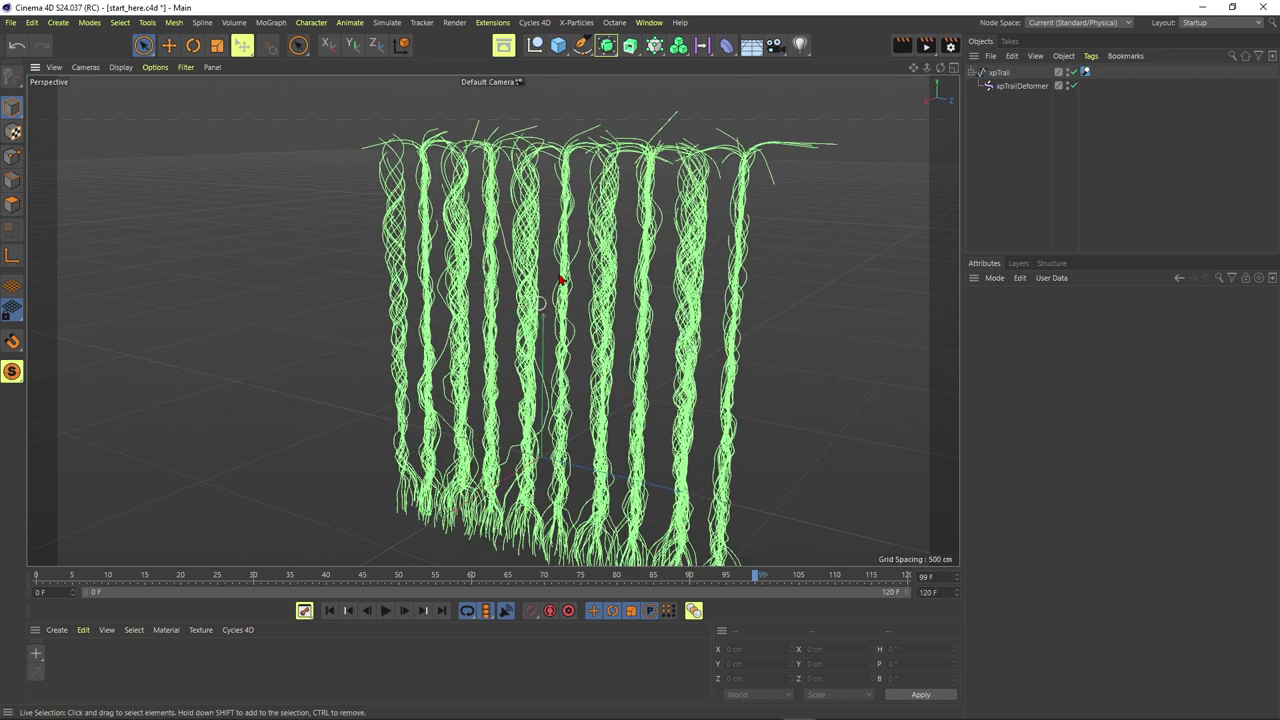
{"action": "left_click", "coordinate": [576, 22]}
{"action": "left_click", "coordinate": [597, 93]}
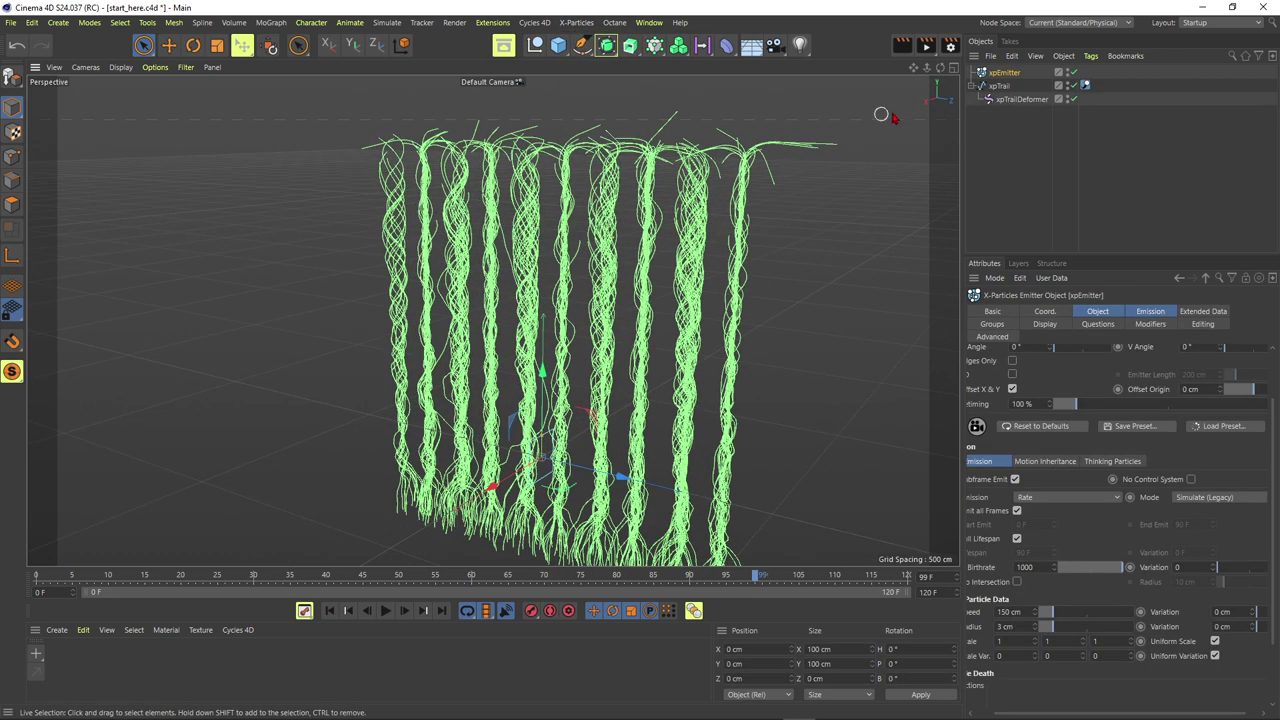
{"action": "left_click_drag", "start_coordinate": [500, 320], "coordinate": [570, 318], "text": "alt"}
{"action": "left_click_drag", "start_coordinate": [468, 302], "coordinate": [296, 225]}
{"action": "middle_click_drag", "start_coordinate": [431, 251], "coordinate": [492, 304], "text": "alt"}
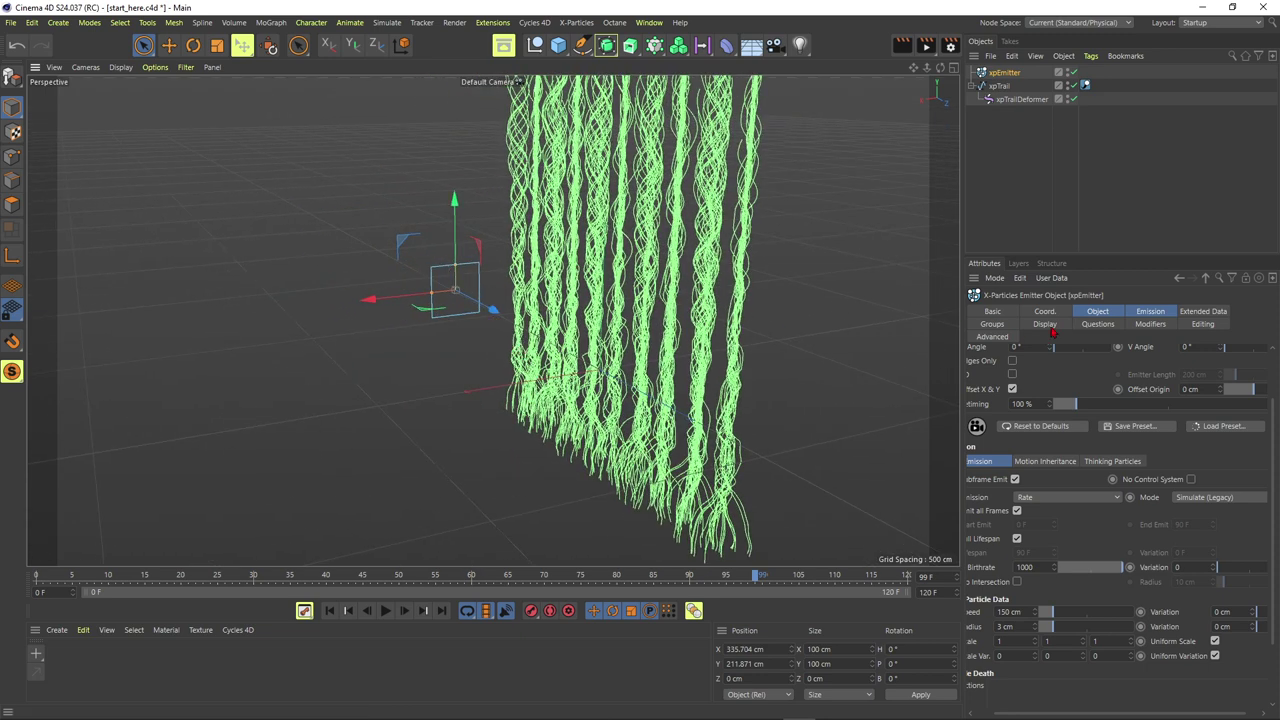
Set the emitter shape to Circle with a 90° cone angle, emitting from the ring only
{"action": "left_click", "coordinate": [1100, 312]}
{"action": "left_click", "coordinate": [1078, 386]}
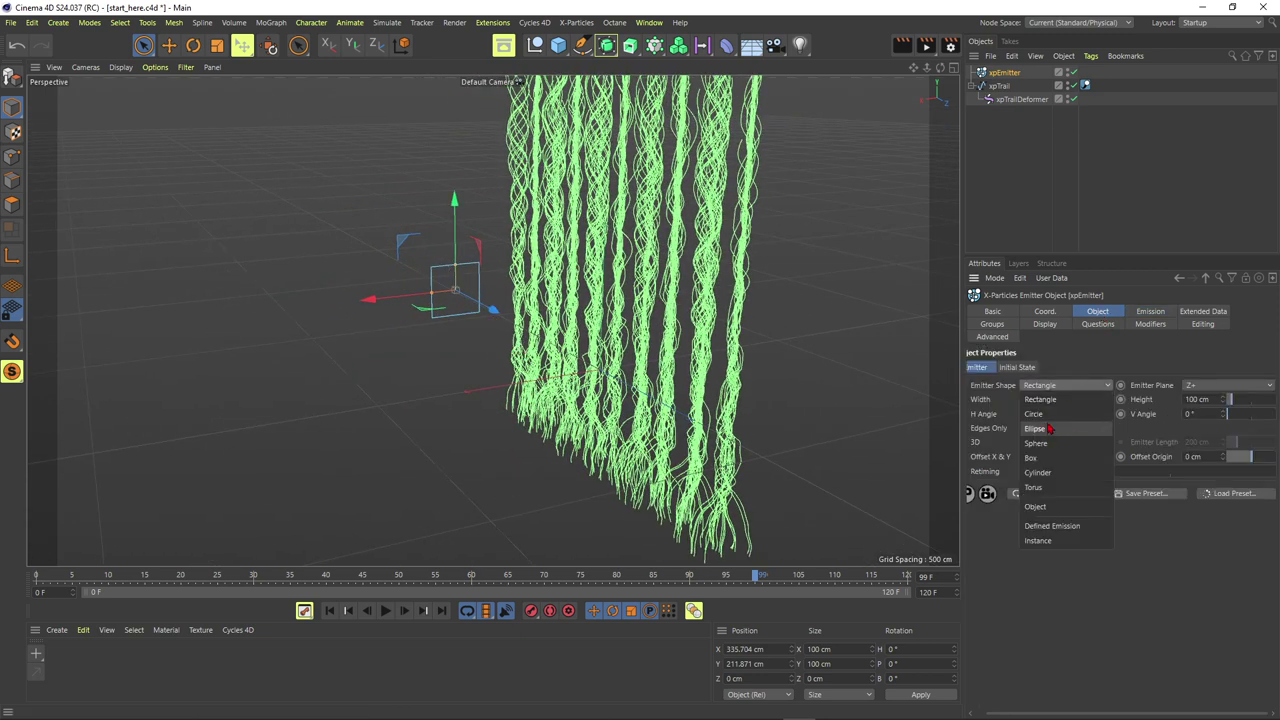
{"action": "left_click", "coordinate": [1045, 412]}
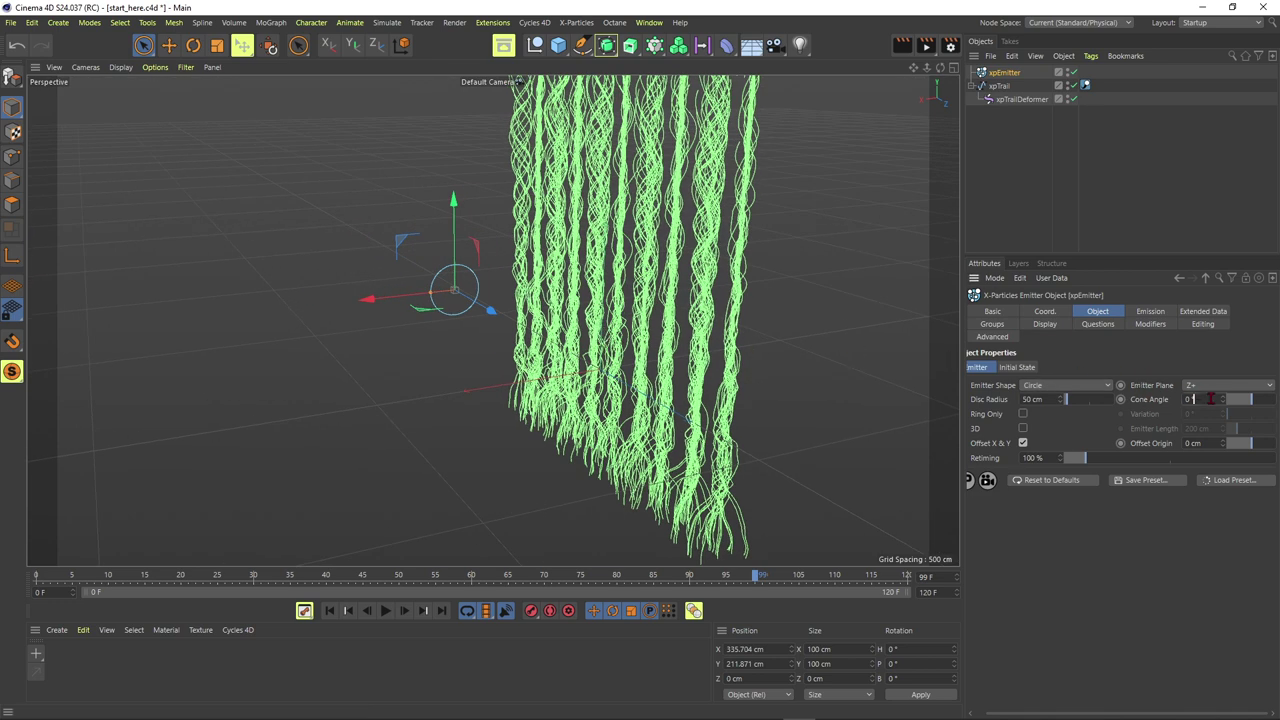
{"action": "left_click", "coordinate": [1022, 414]}
{"action": "left_click_drag", "start_coordinate": [962, 384], "coordinate": [907, 440]}
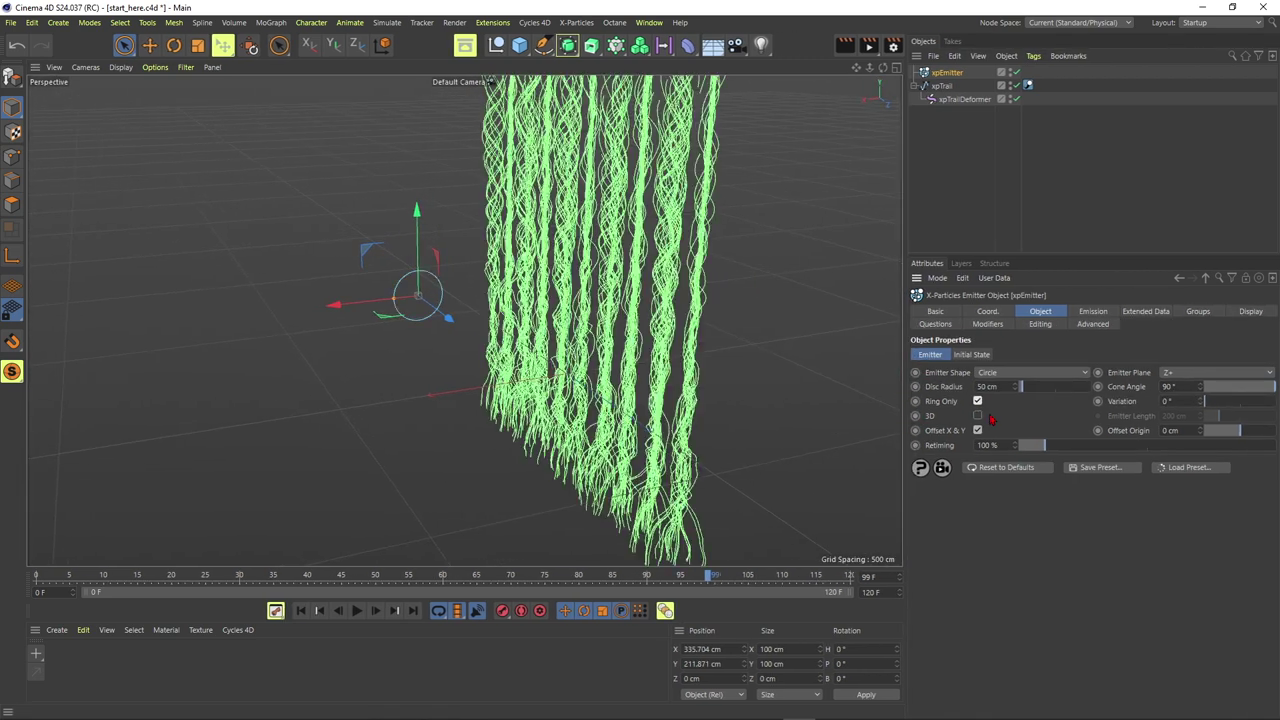
Play the simulation in short bursts to check how particles spread from the ring emitter
{"action": "left_click", "coordinate": [356, 610]}
{"action": "left_click", "coordinate": [356, 610]}
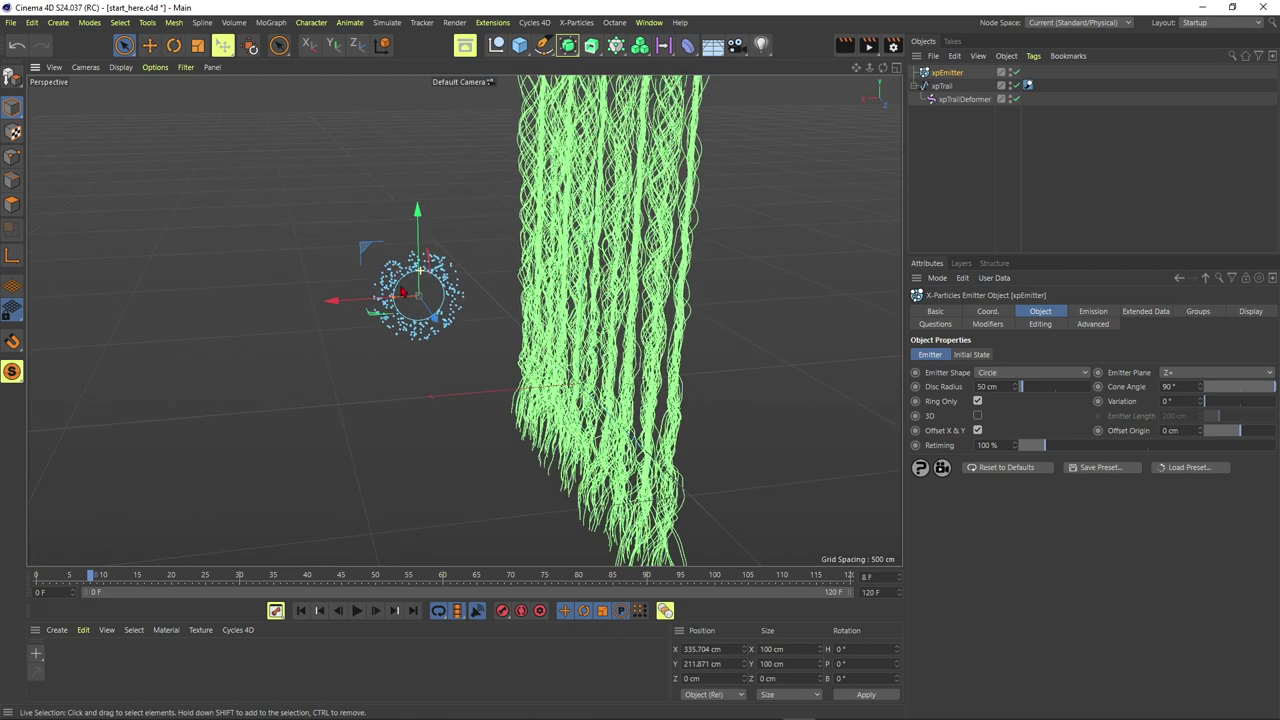
{"action": "left_click", "coordinate": [357, 611]}
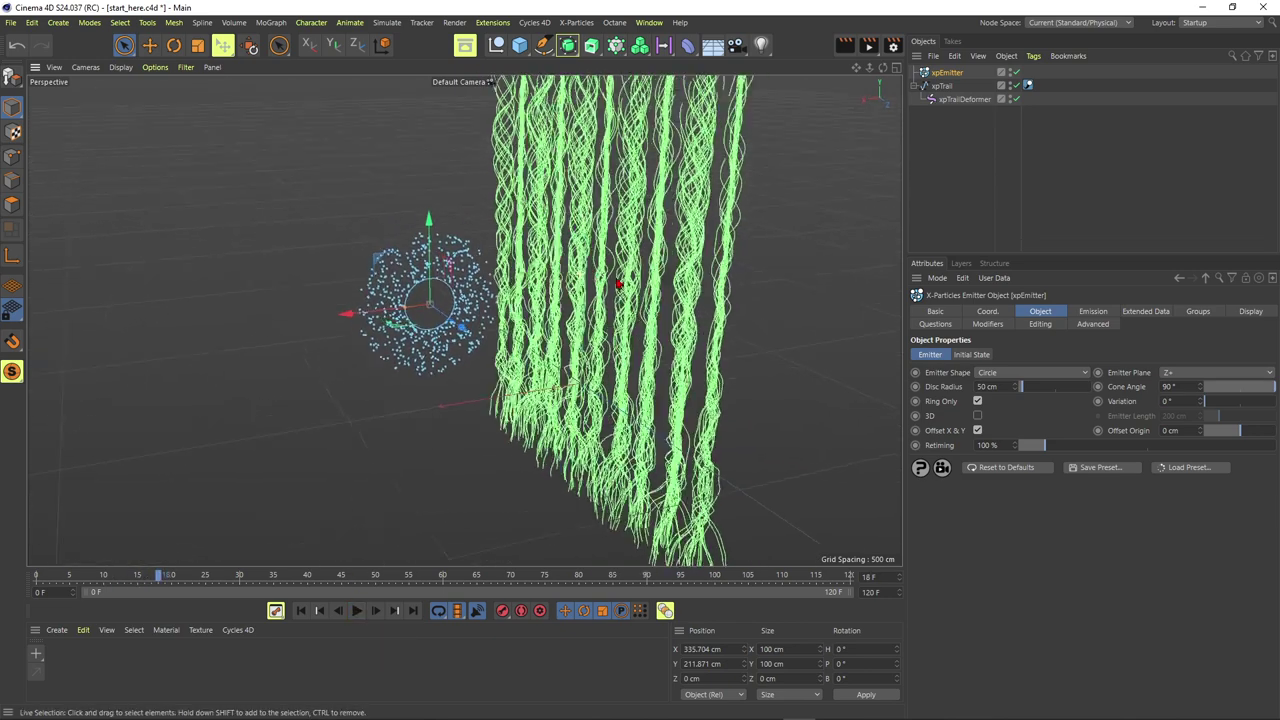
{"action": "left_click", "coordinate": [357, 611]}
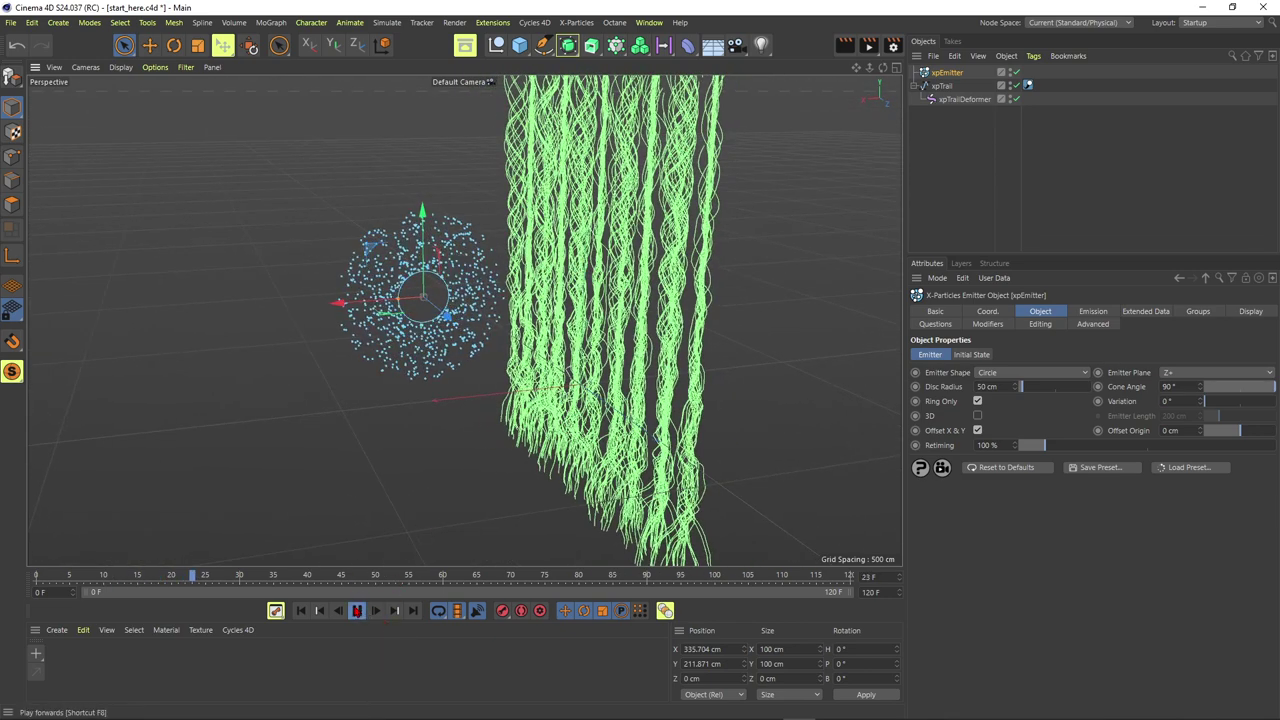
{"action": "left_click", "coordinate": [357, 611]}
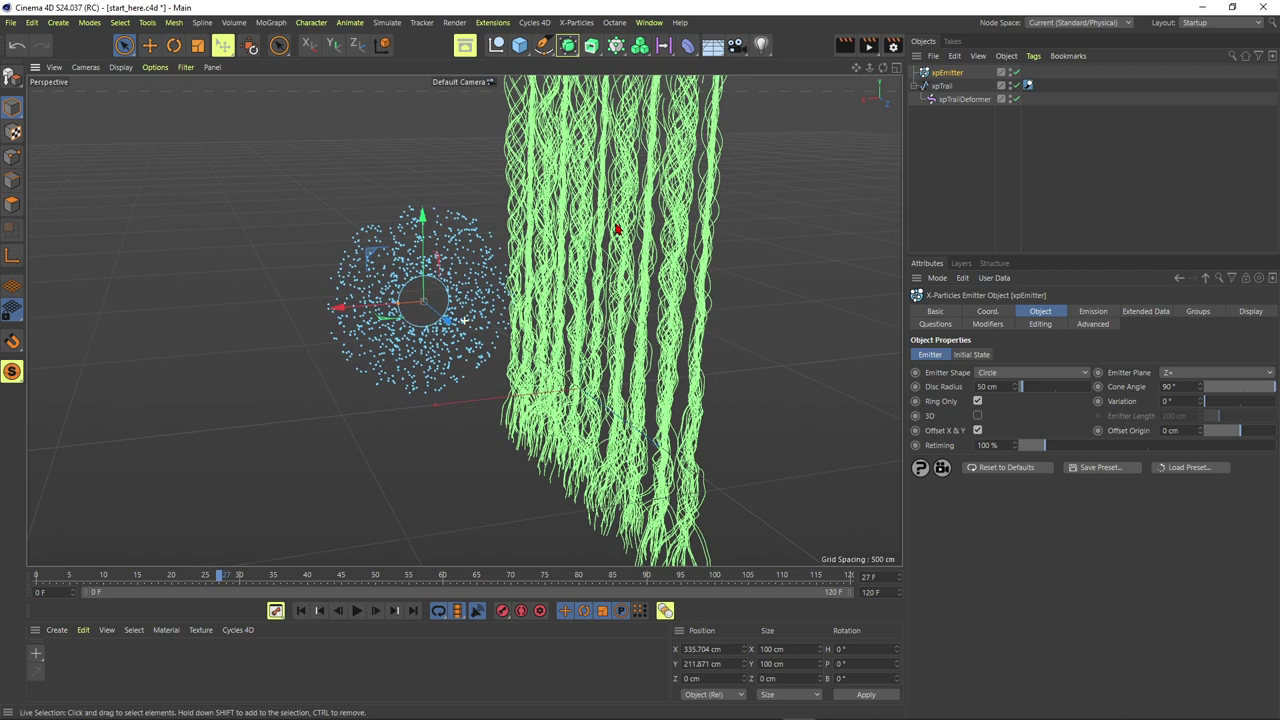
Try playing the simulation with xpTrailDeformer disabled, and re-enable the deformer
{"action": "left_click", "coordinate": [1016, 100]}
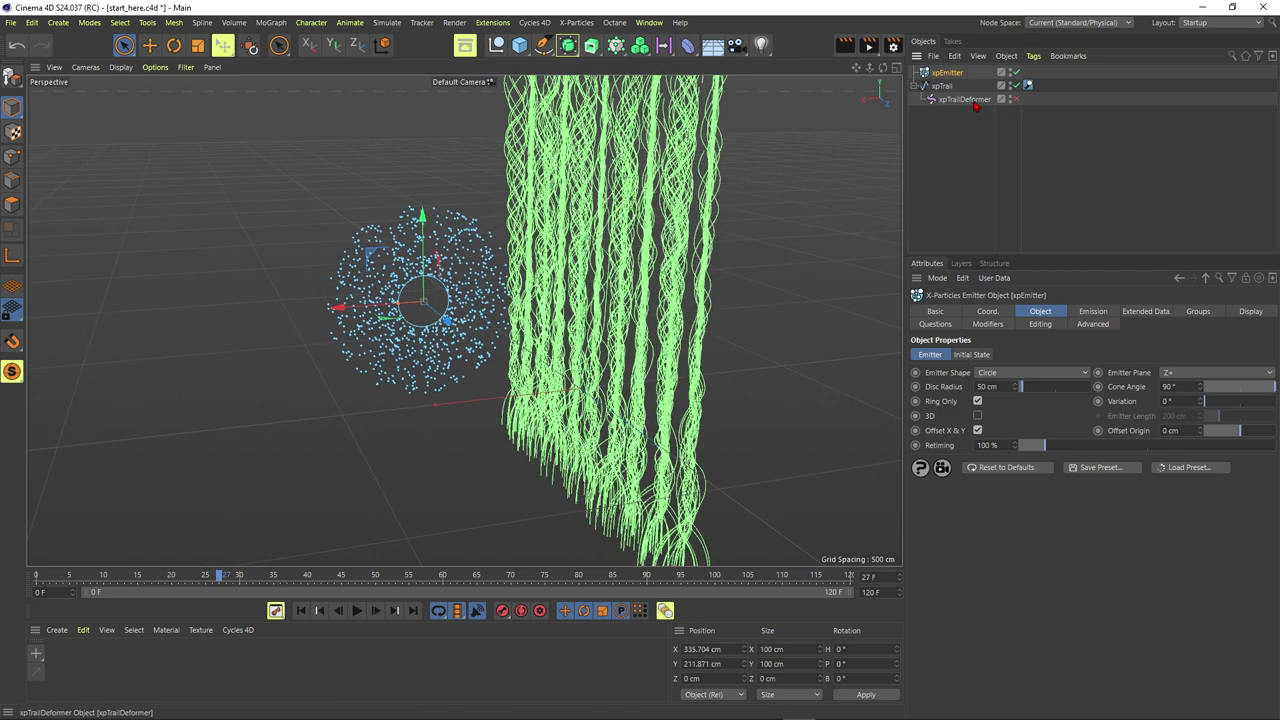
{"action": "left_click", "coordinate": [316, 611]}
{"action": "left_click", "coordinate": [356, 611]}
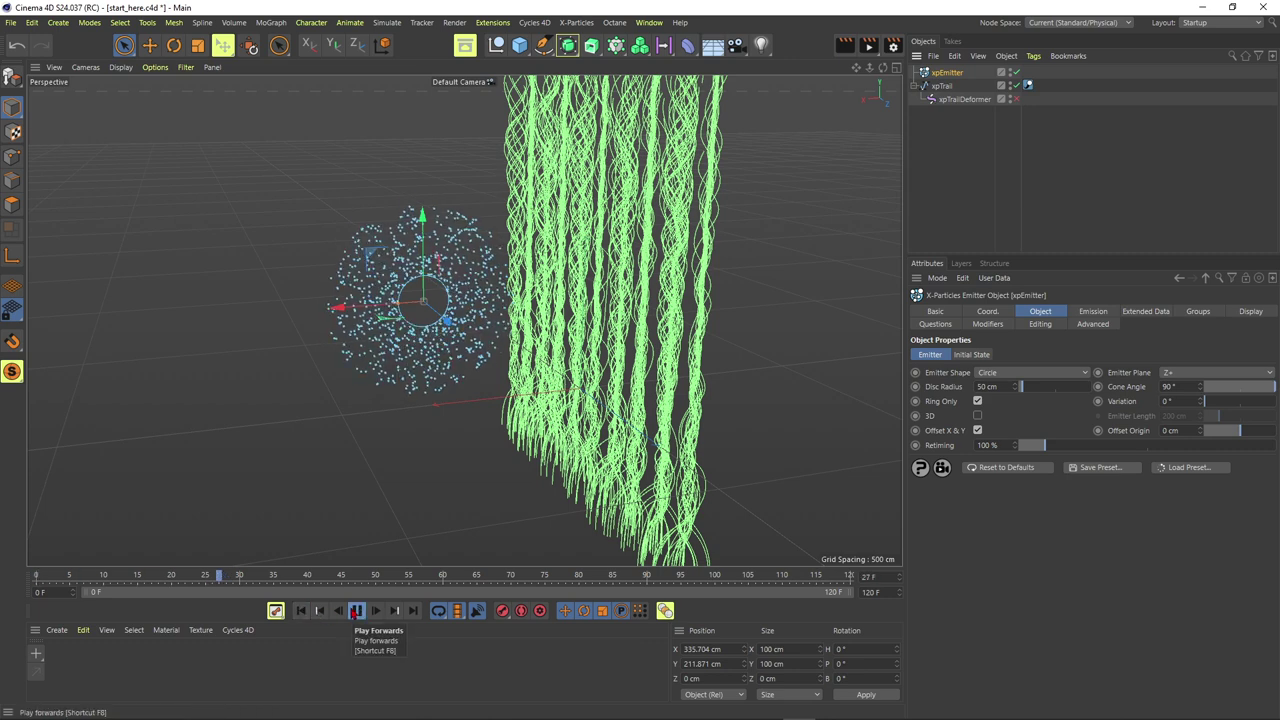
{"action": "left_click", "coordinate": [356, 611]}
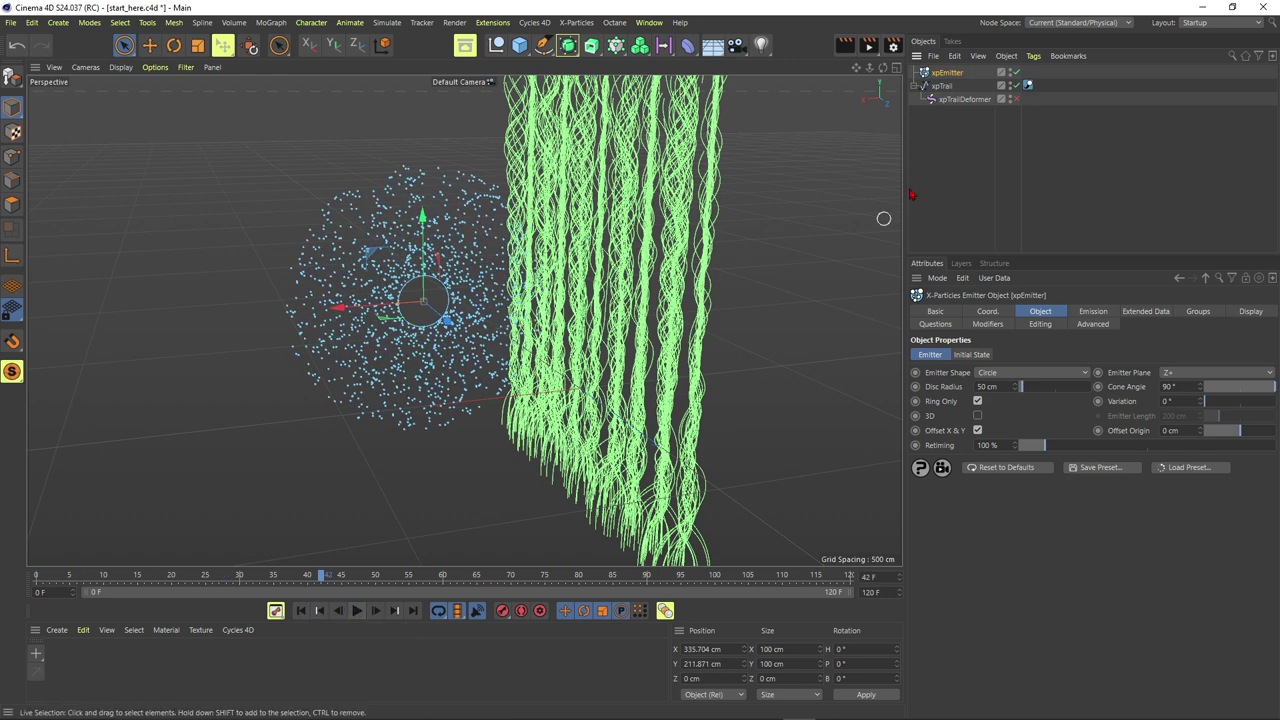
{"action": "left_click", "coordinate": [1016, 100]}
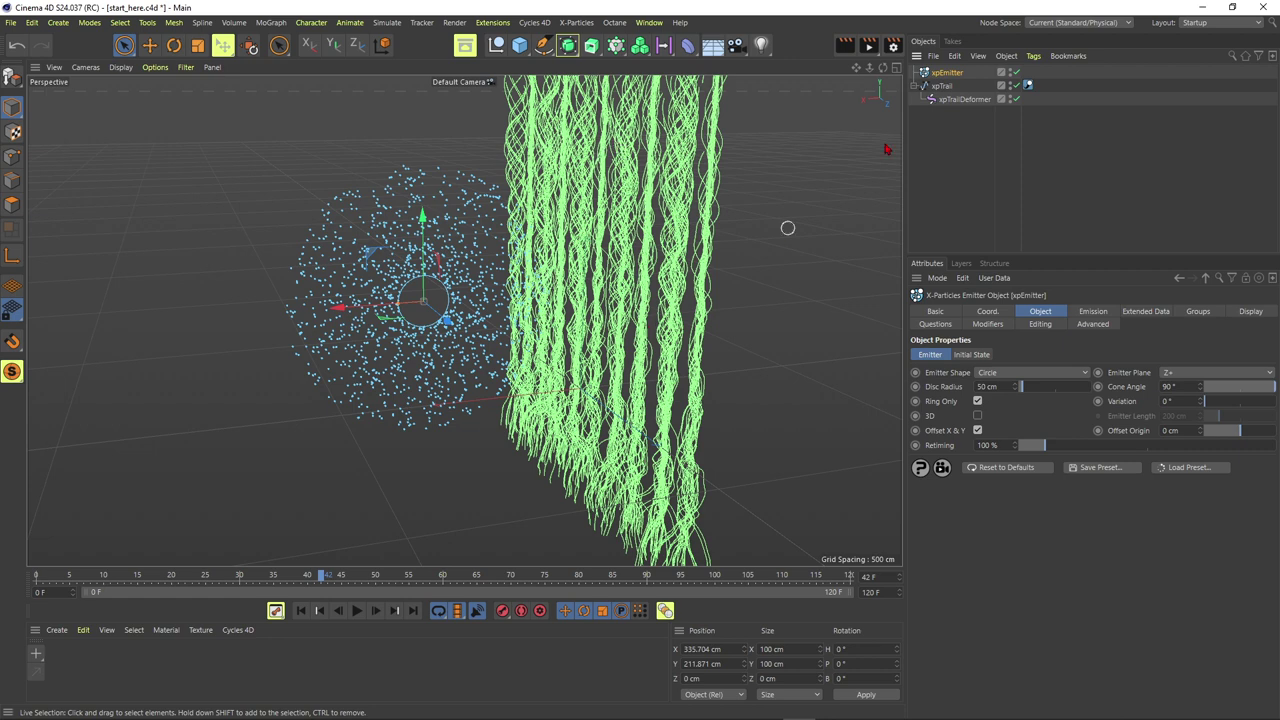
Delete the xpTrailDeformer and replay the emission from the first frame
{"action": "left_click", "coordinate": [958, 99]}
{"action": "key", "text": "Delete"}
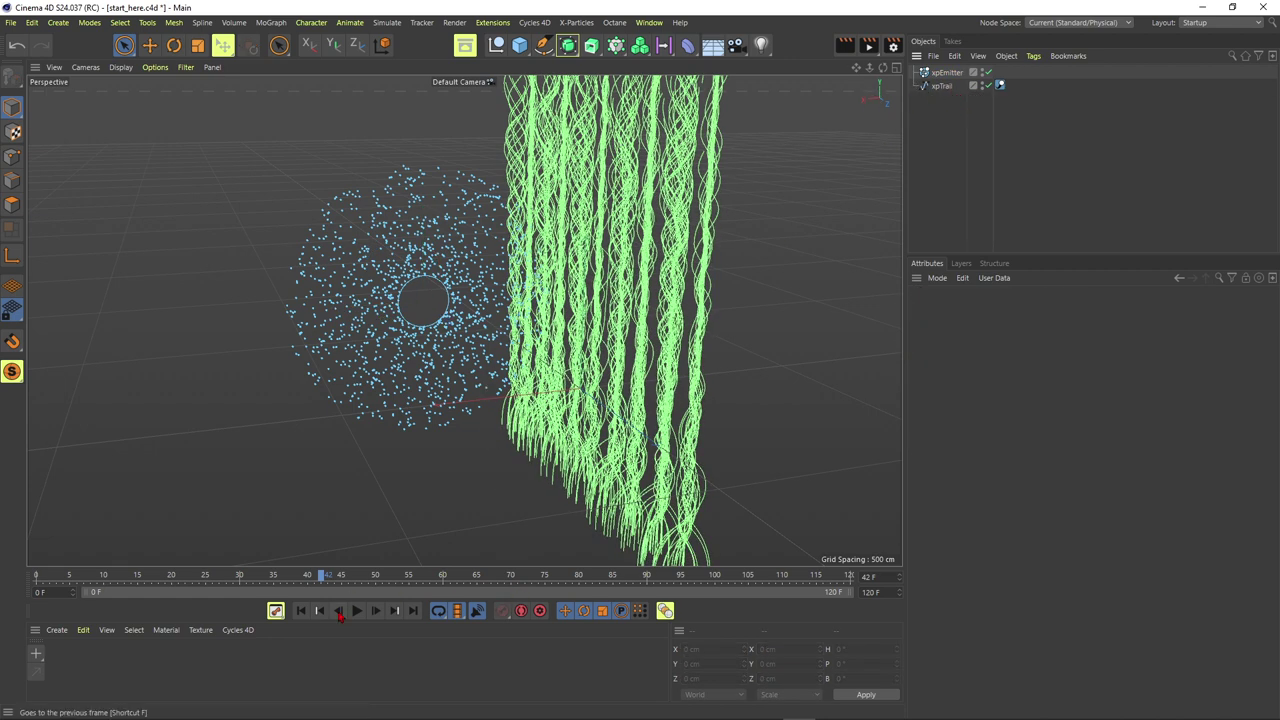
{"action": "left_click", "coordinate": [301, 610]}
{"action": "left_click", "coordinate": [356, 610]}
{"action": "left_click", "coordinate": [353, 615]}
{"action": "left_click_drag", "start_coordinate": [548, 313], "coordinate": [555, 309], "text": "alt"}
{"action": "scroll", "coordinate": [430, 305], "scroll_direction": "up", "scroll_amount": 2}
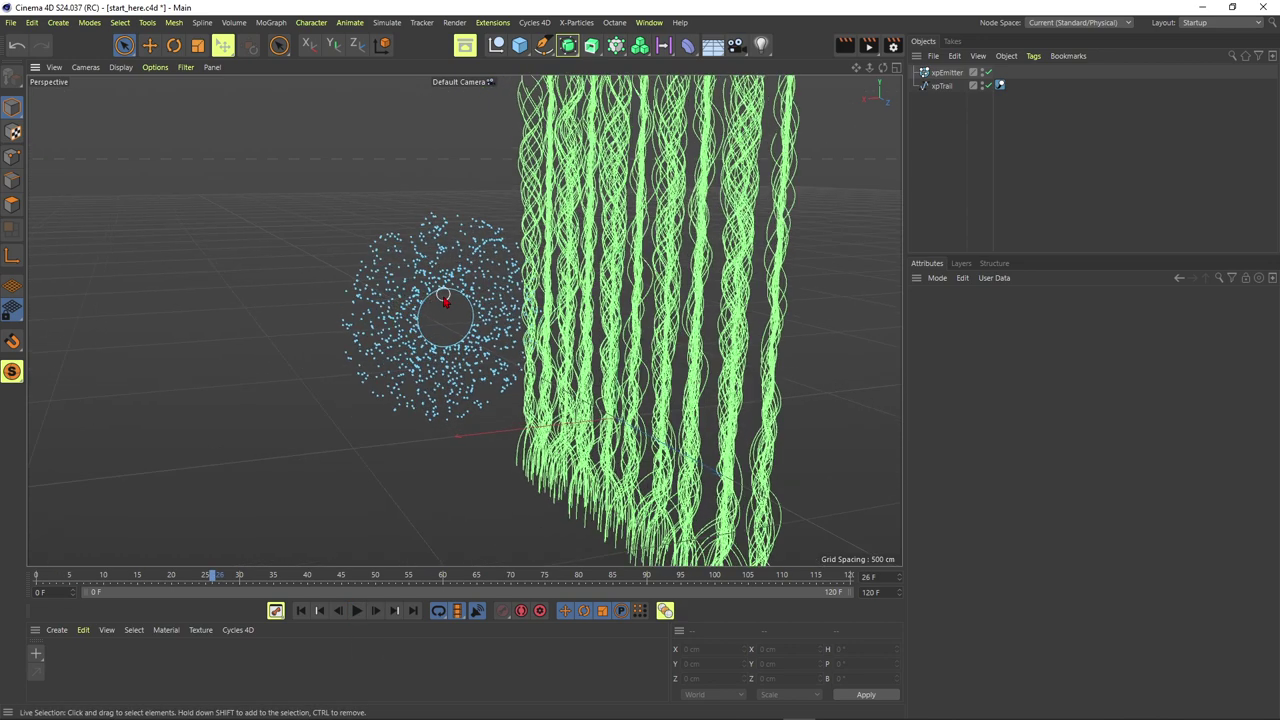
{"action": "left_click_drag", "start_coordinate": [457, 291], "coordinate": [430, 325], "text": "alt"}
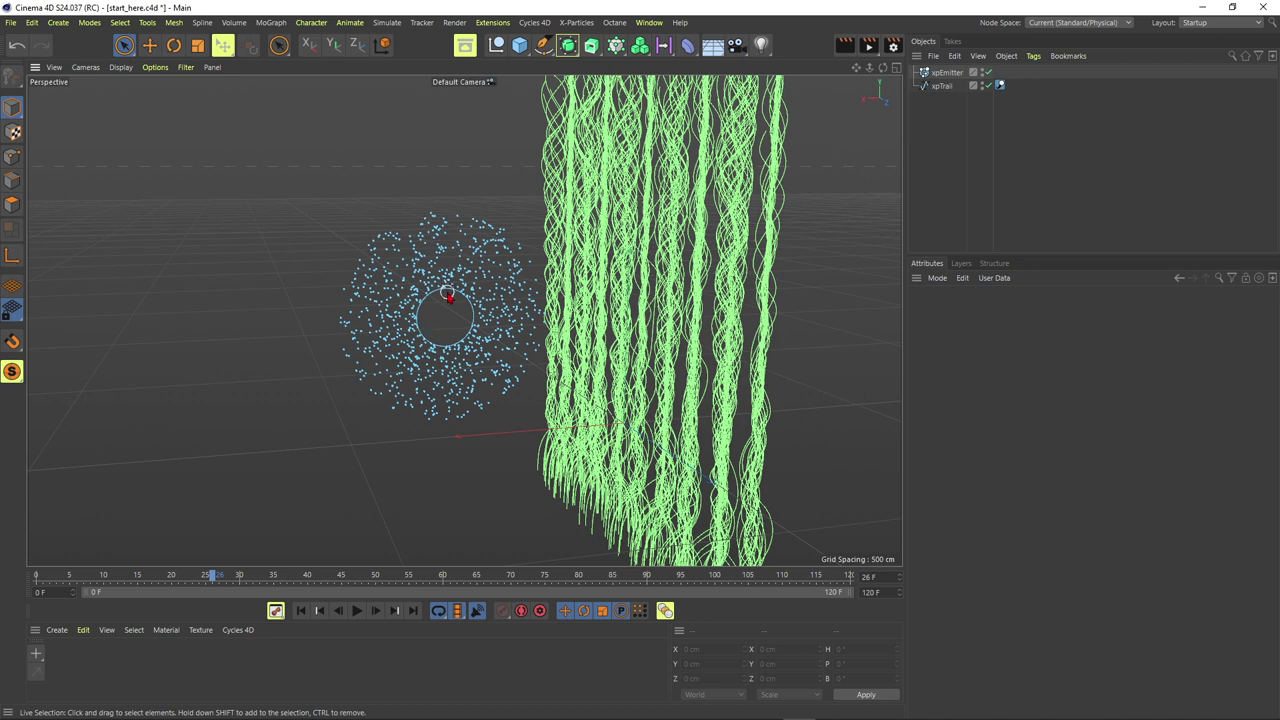
Change the xpEmitter's emission mode to Shot and replay the simulation from the start
{"action": "left_click", "coordinate": [946, 72]}
{"action": "left_click", "coordinate": [1085, 313]}
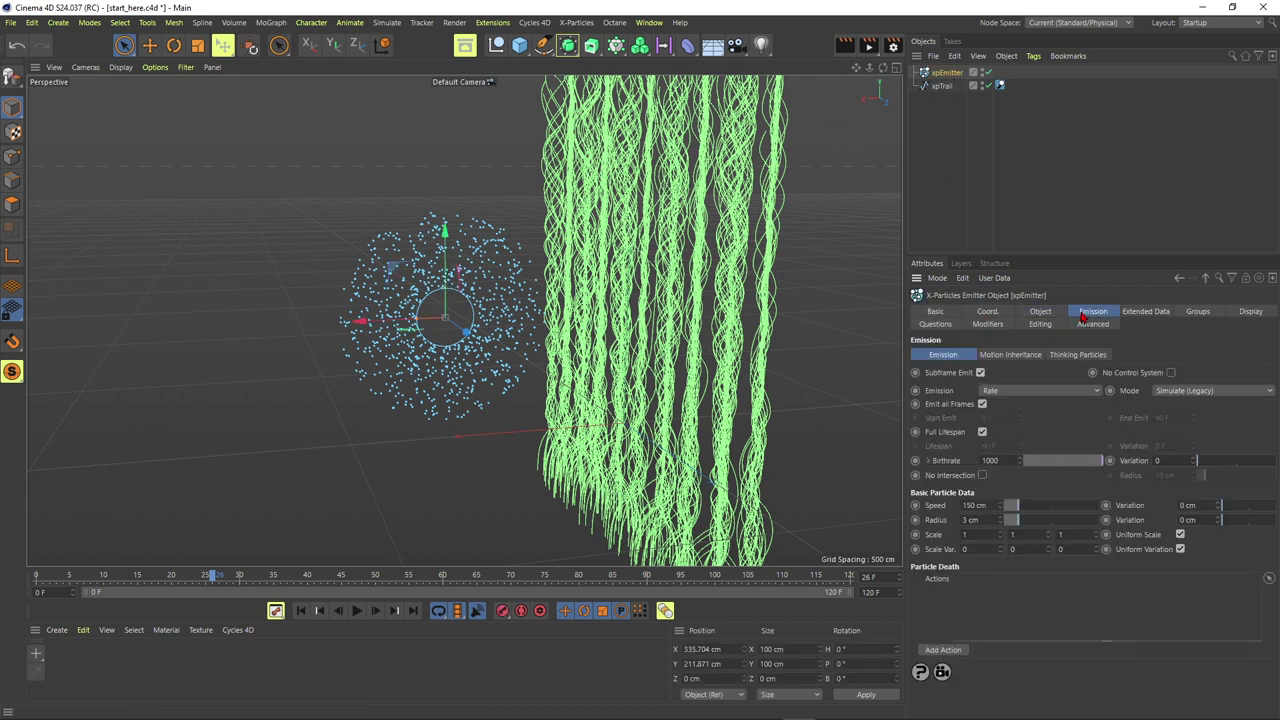
{"action": "left_click", "coordinate": [1023, 391]}
{"action": "left_click", "coordinate": [1005, 425]}
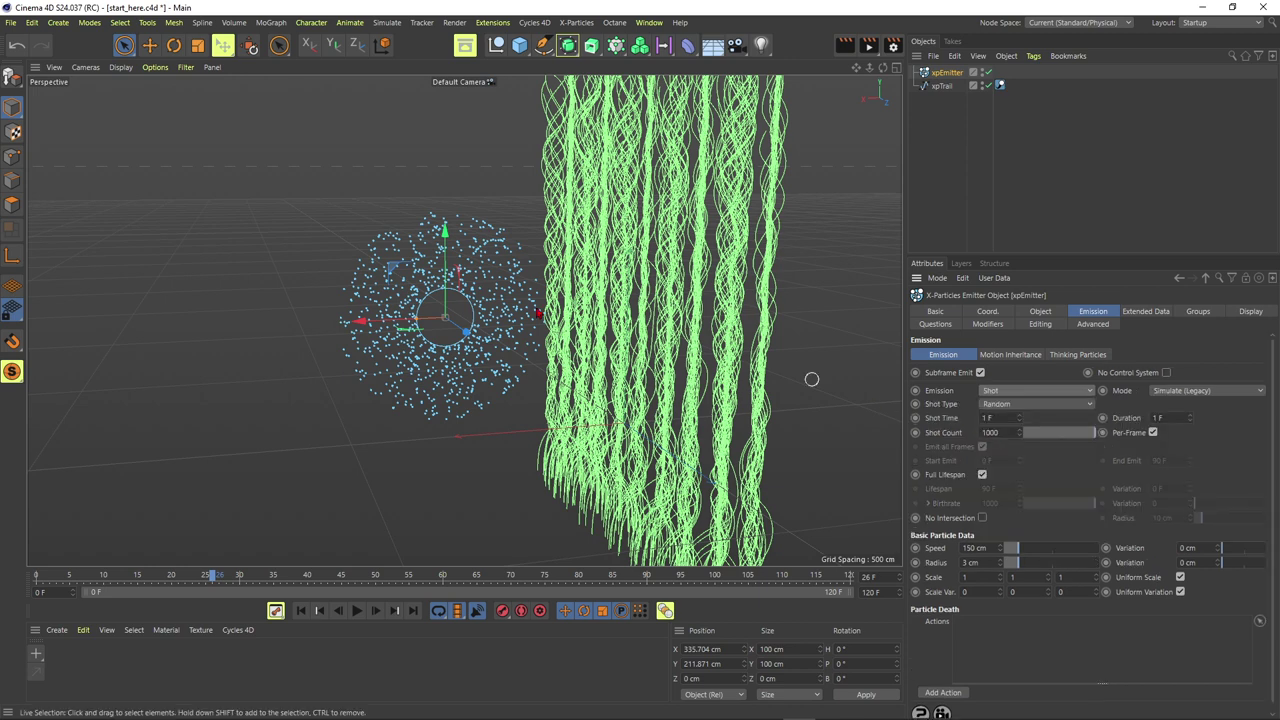
{"action": "left_click", "coordinate": [301, 610]}
{"action": "left_click", "coordinate": [357, 610]}
{"action": "left_click", "coordinate": [357, 610]}
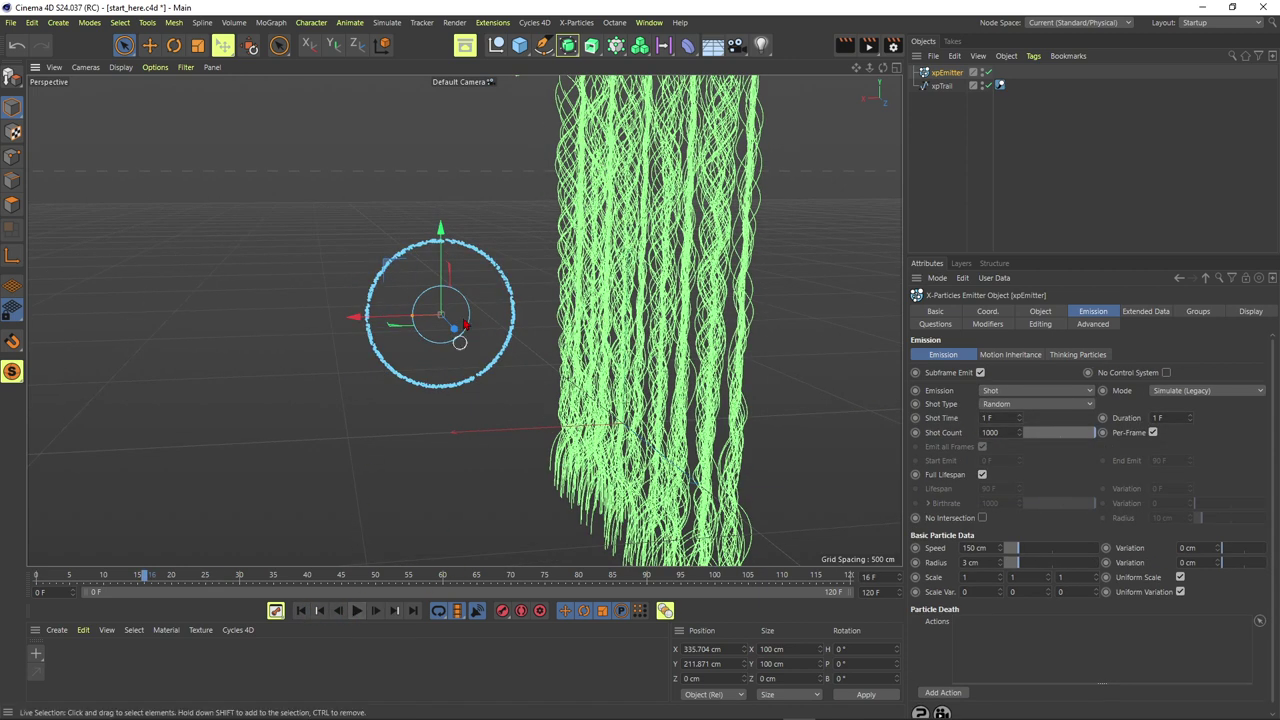
Set the particle speed variation to 150 cm and replay the simulation from the first frame
{"action": "left_click", "coordinate": [1041, 312]}
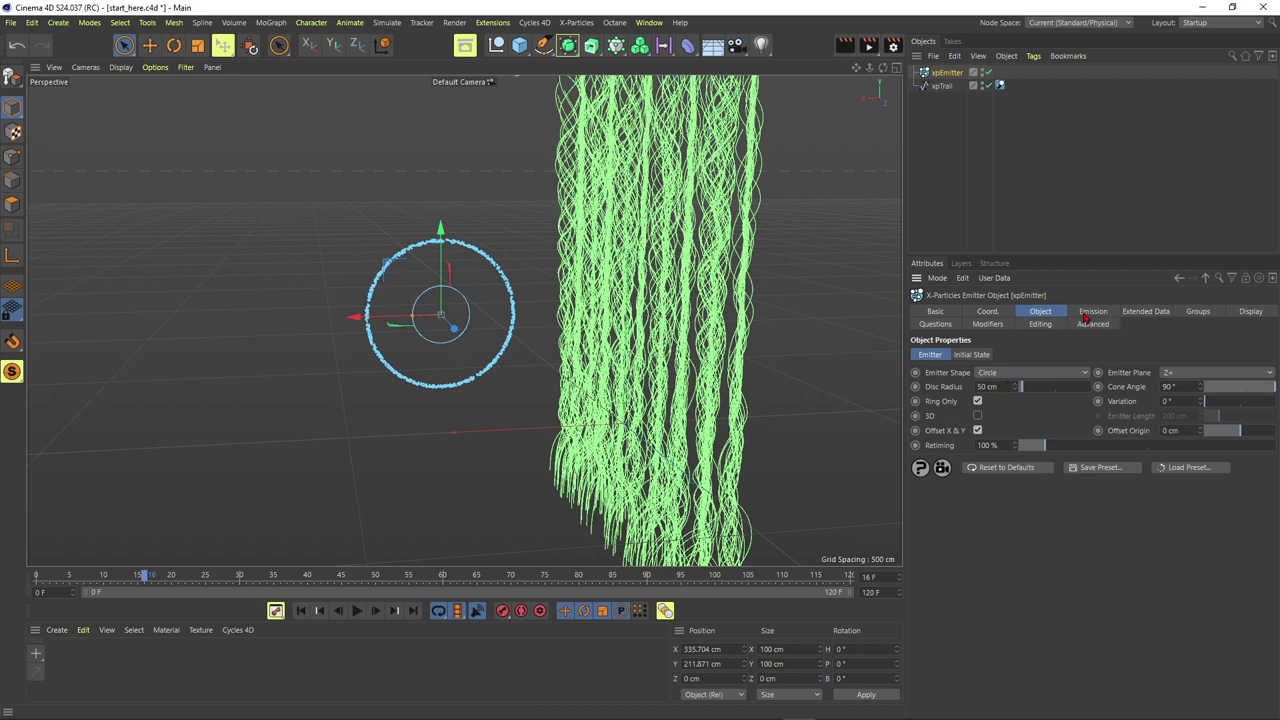
{"action": "left_click", "coordinate": [1088, 313]}
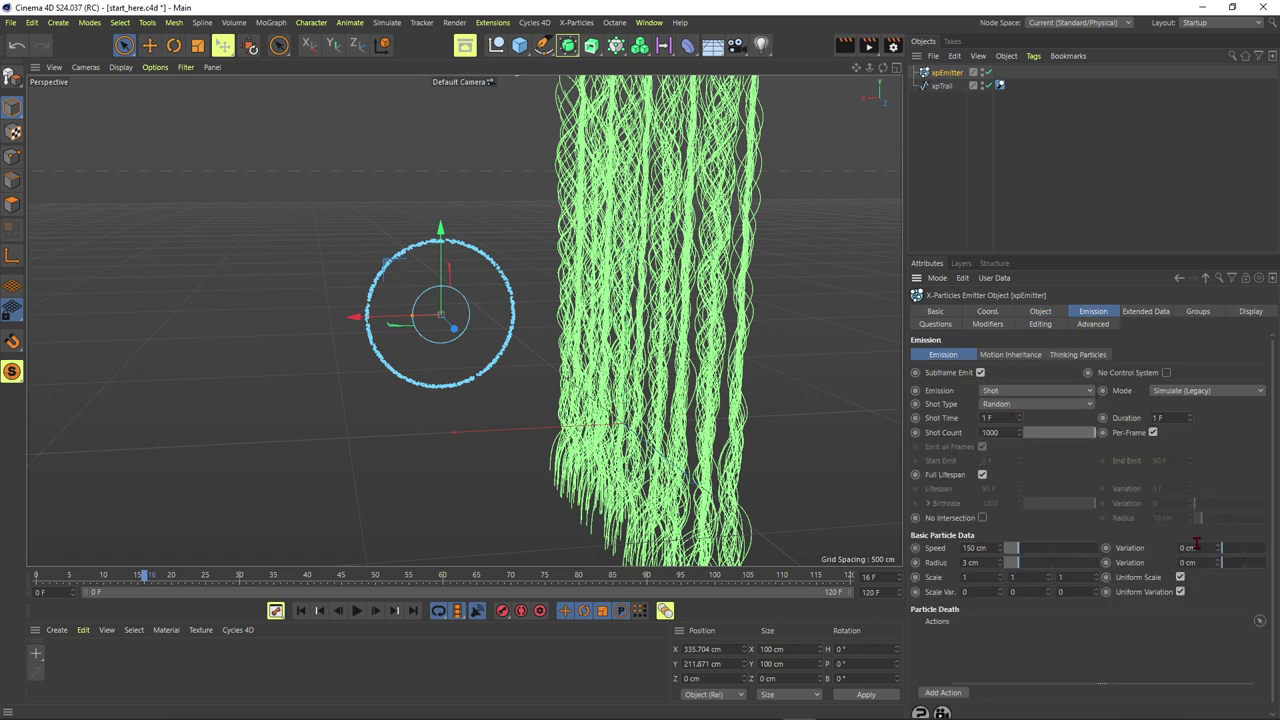
{"action": "left_click", "coordinate": [300, 610]}
{"action": "left_click", "coordinate": [356, 610]}
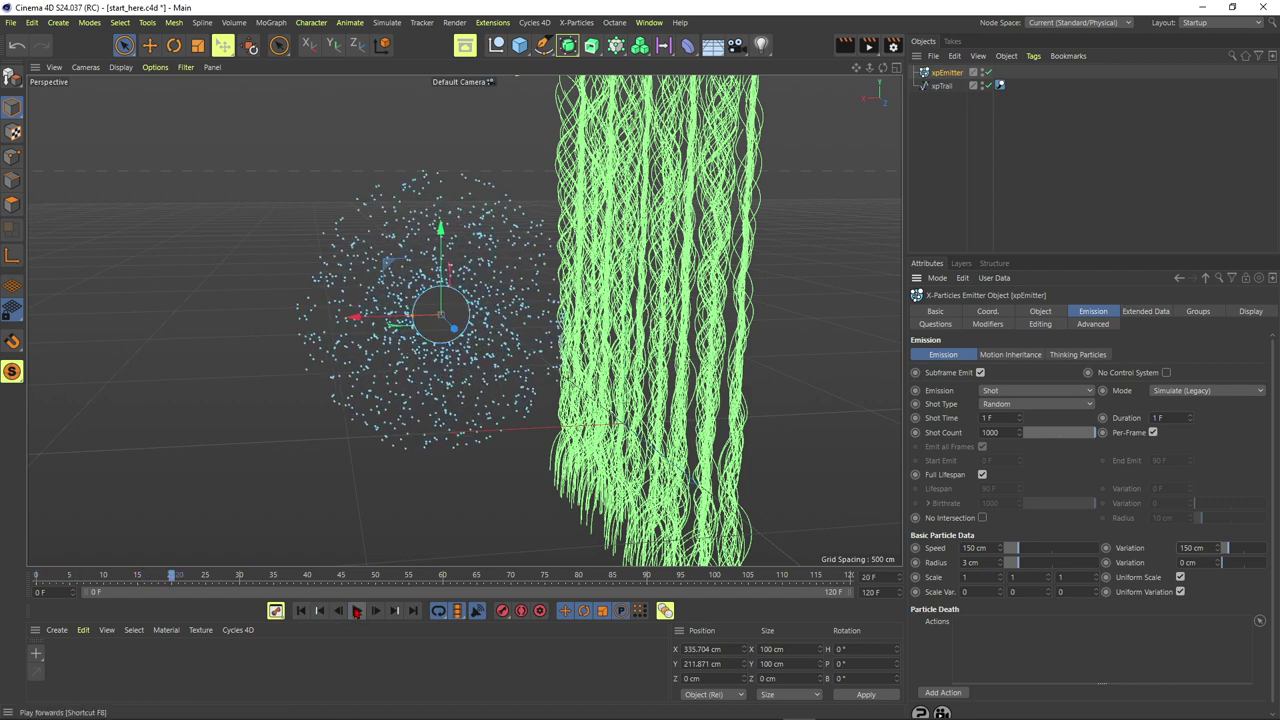
{"action": "left_click", "coordinate": [356, 610]}
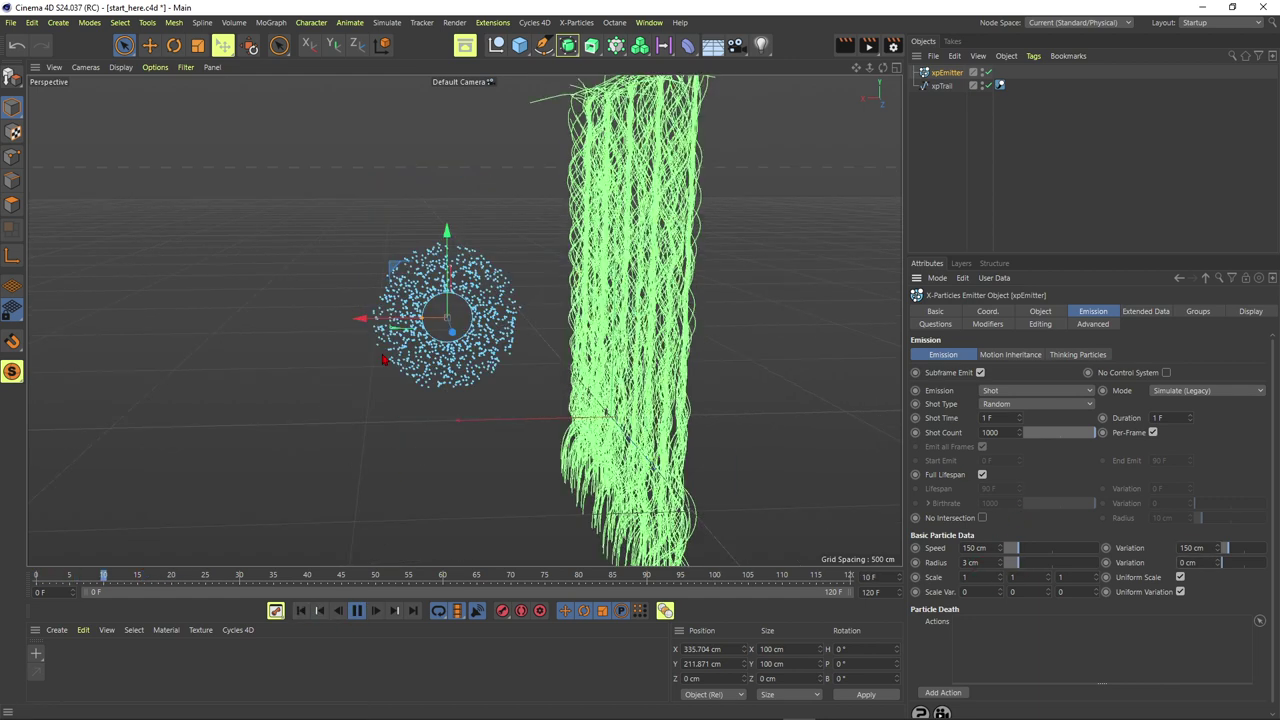
Set the particle radius to 4 cm with a variation of 2 cm
{"action": "left_click_drag", "start_coordinate": [979, 568], "coordinate": [954, 569]}
{"action": "type", "text": "4"}
{"action": "key", "text": "Return"}
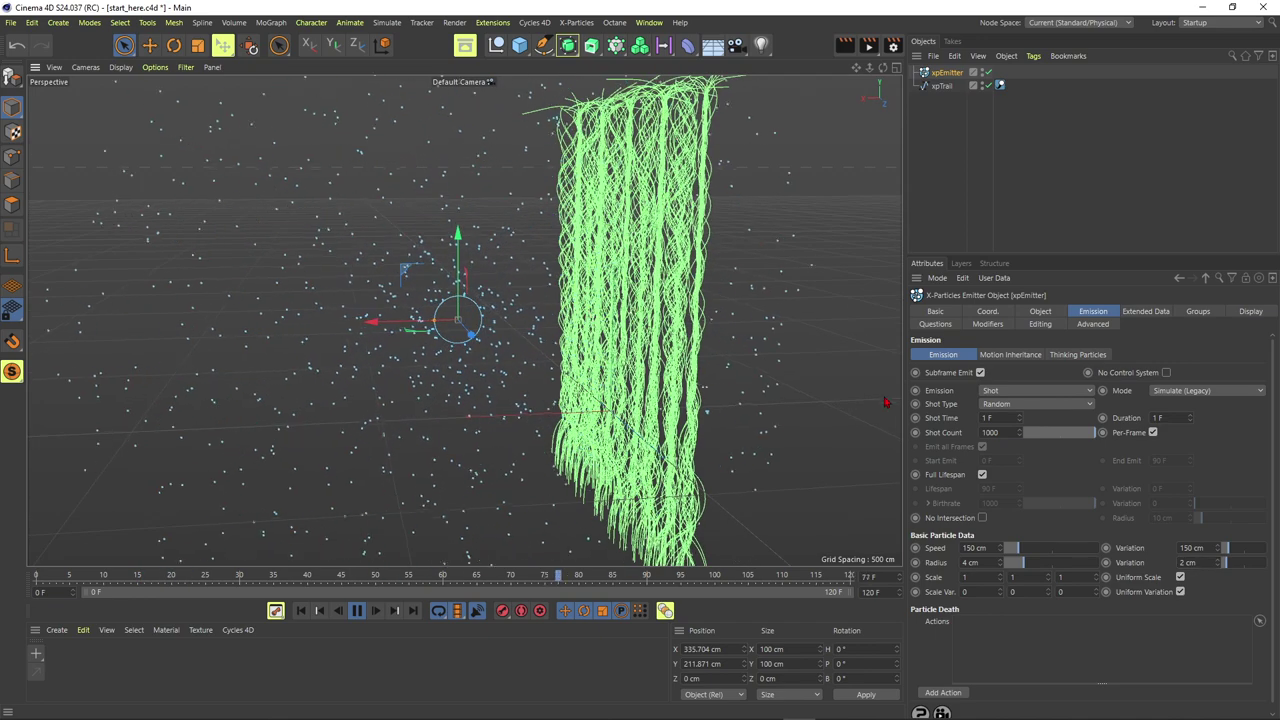
Turn off Full Lifespan, set the lifespan to 10 F with 10 F variation, and open the emitter's display settings
{"action": "left_click", "coordinate": [982, 475]}
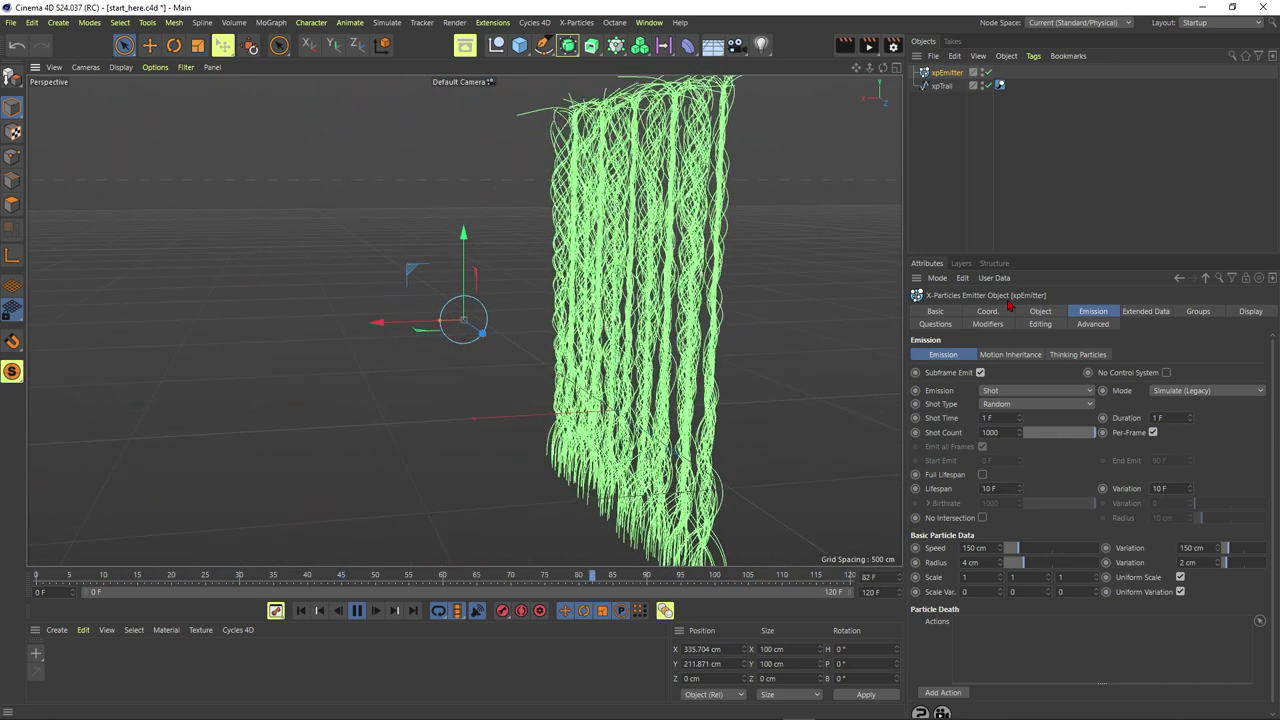
{"action": "left_click", "coordinate": [1251, 311]}
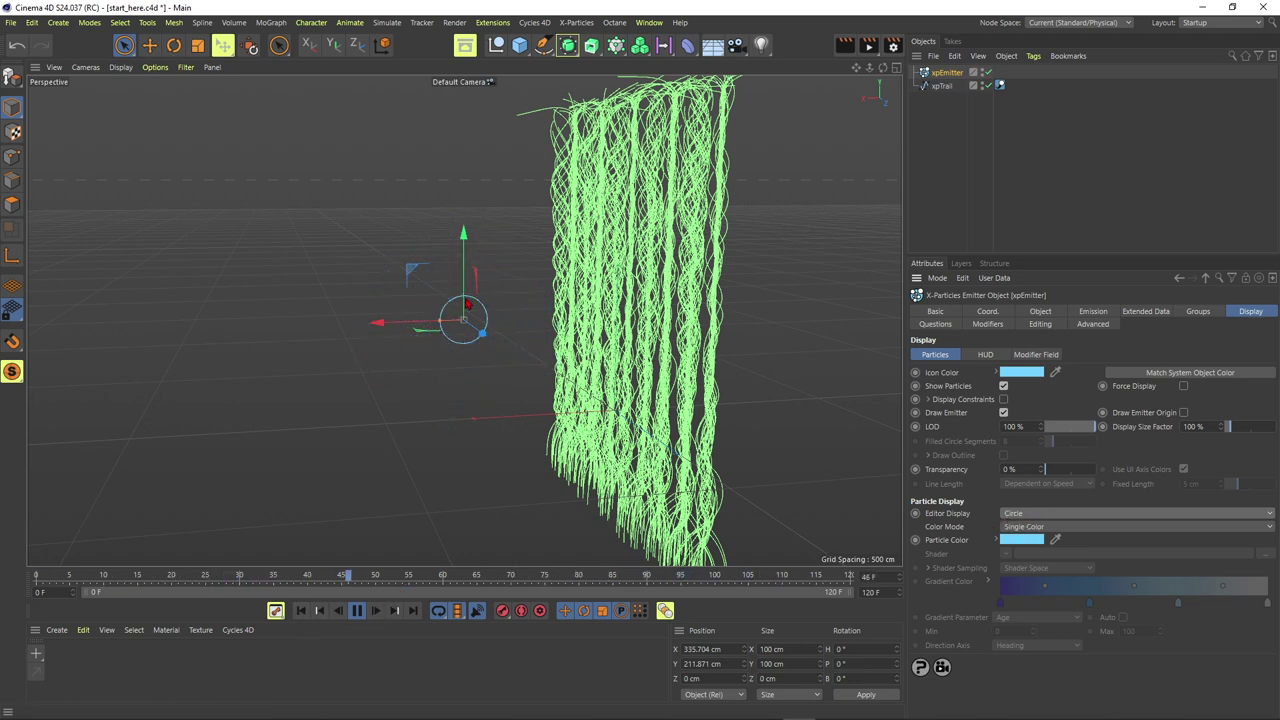
Replay the particle shot from the first frame, stop playback and return the playhead to frame 2
{"action": "left_click", "coordinate": [301, 610]}
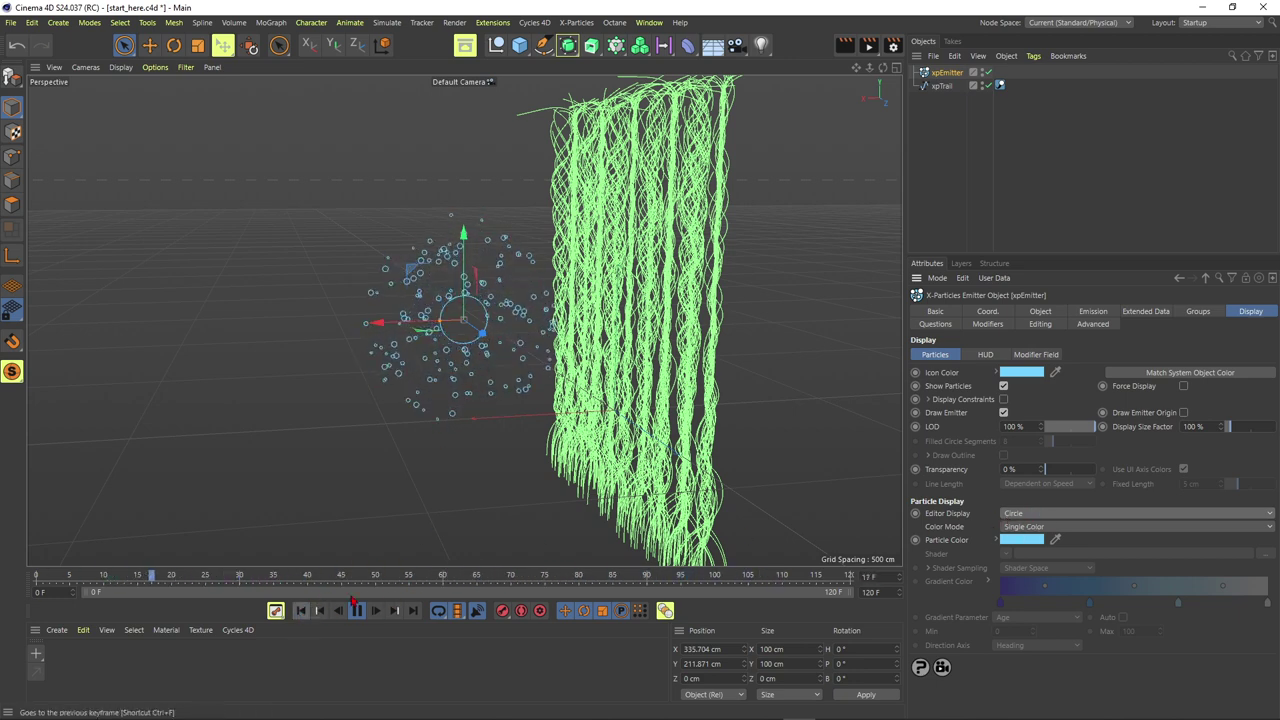
{"action": "left_click", "coordinate": [1093, 311]}
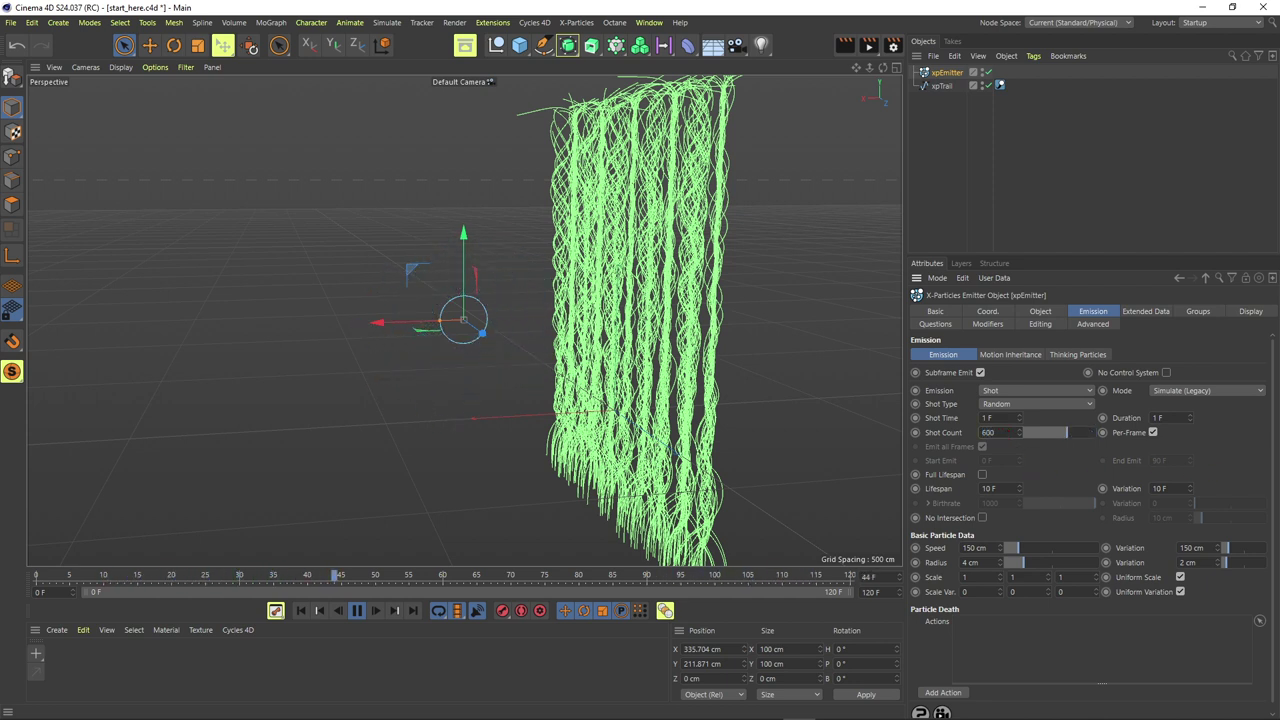
{"action": "left_click", "coordinate": [1136, 313]}
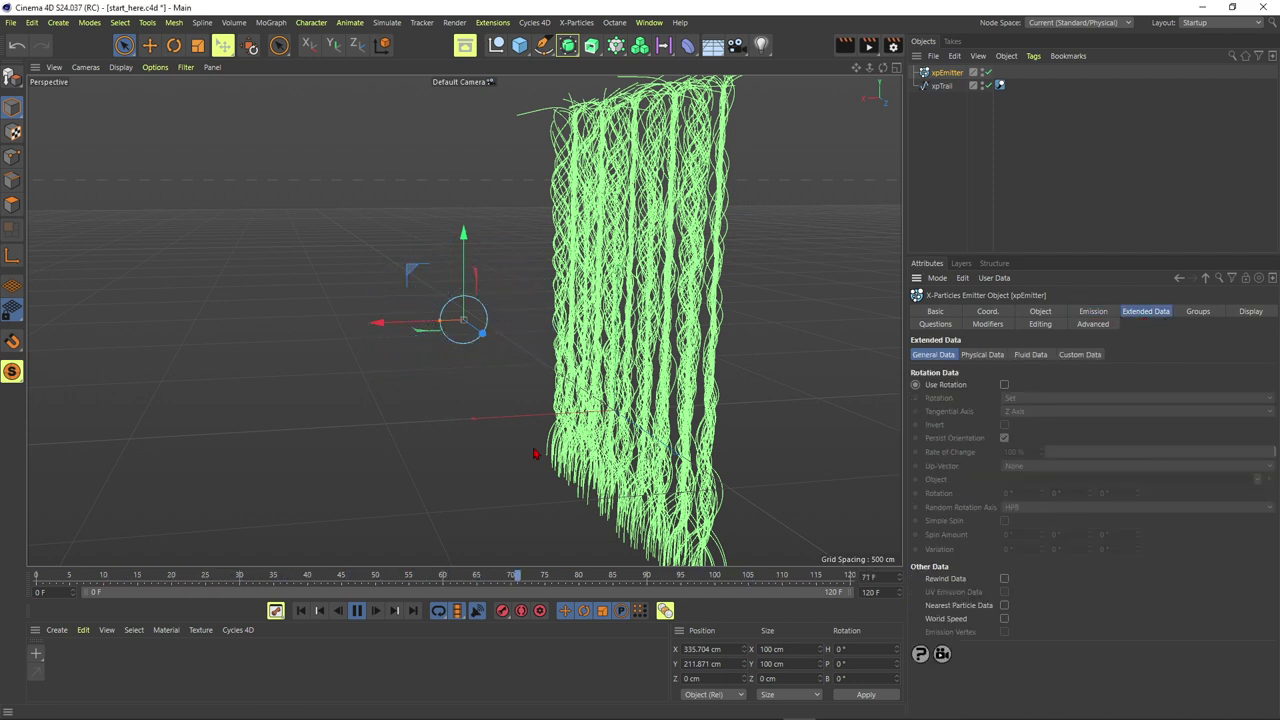
{"action": "left_click", "coordinate": [357, 610]}
{"action": "left_click", "coordinate": [430, 578]}
Set the fuel to 1 in the xpEmitter's extended physical data
{"action": "left_click", "coordinate": [985, 355]}
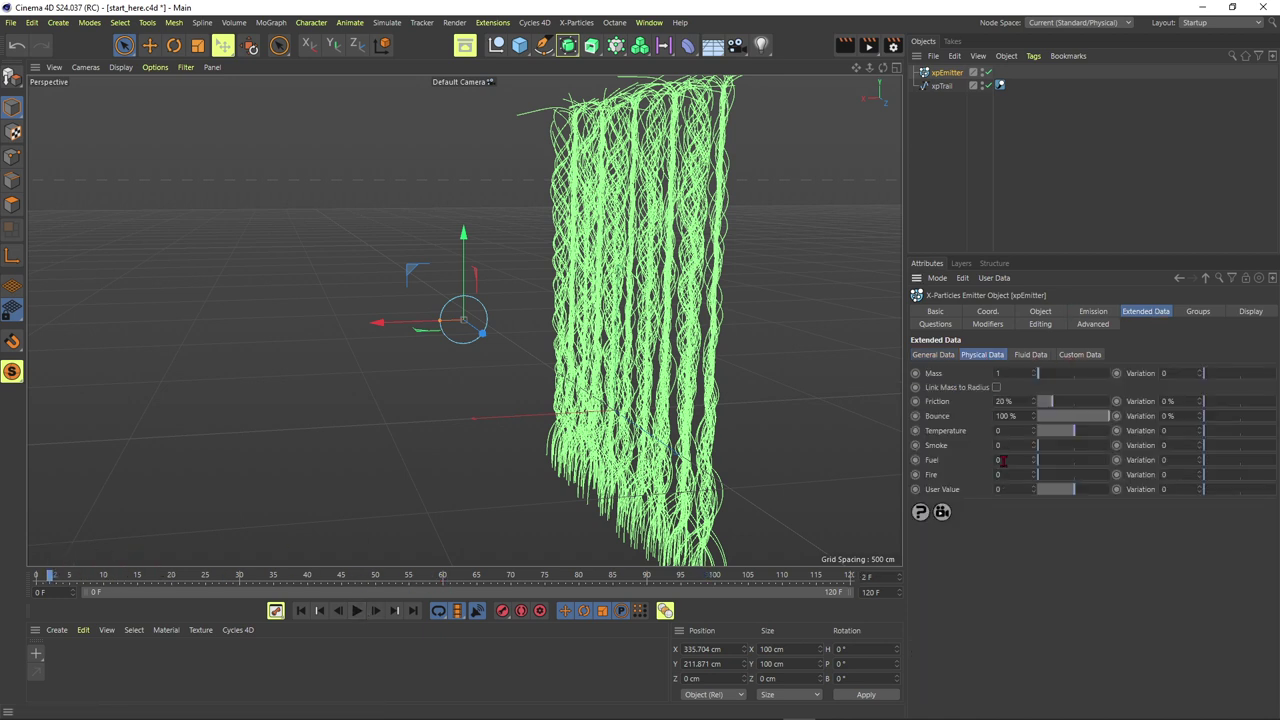
{"action": "left_click_drag", "start_coordinate": [620, 357], "coordinate": [594, 341], "text": "alt"}
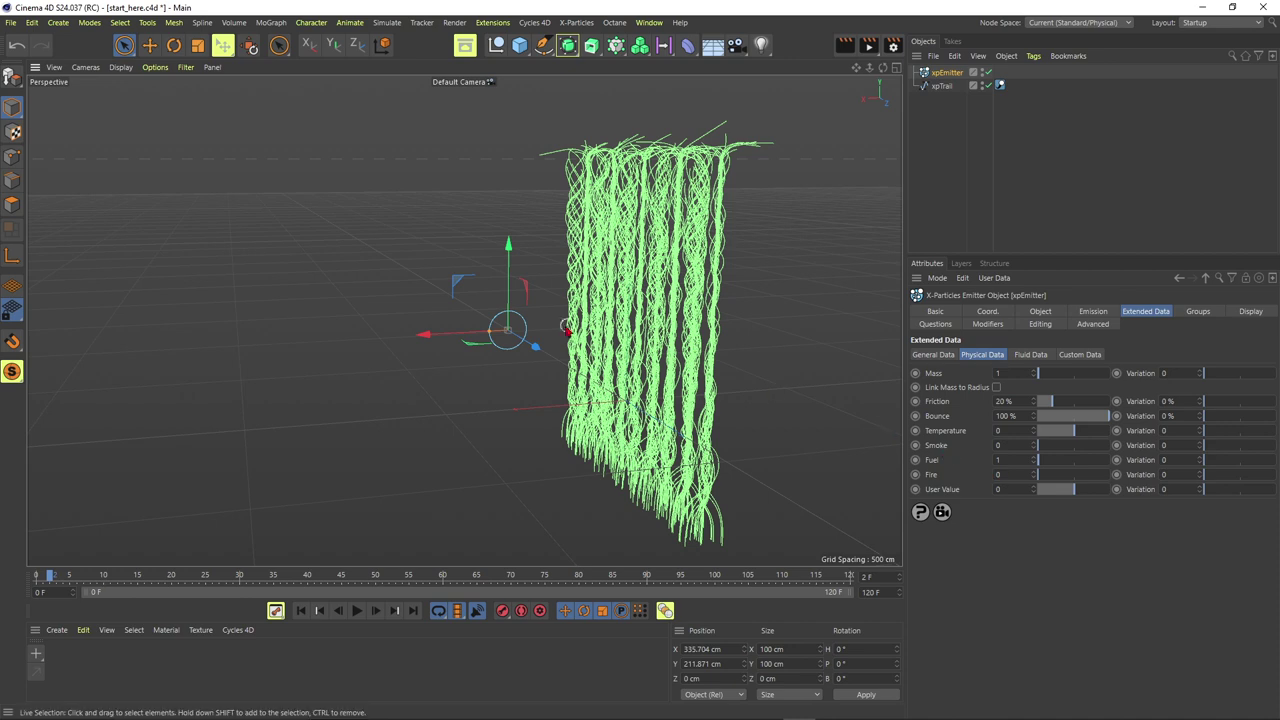
{"action": "left_click_drag", "start_coordinate": [600, 308], "coordinate": [629, 302], "text": "alt"}
Add an xpExplosiaFX Source tag to the xpEmitter and replay the simulation from the first frame
{"action": "right_click", "coordinate": [946, 74]}
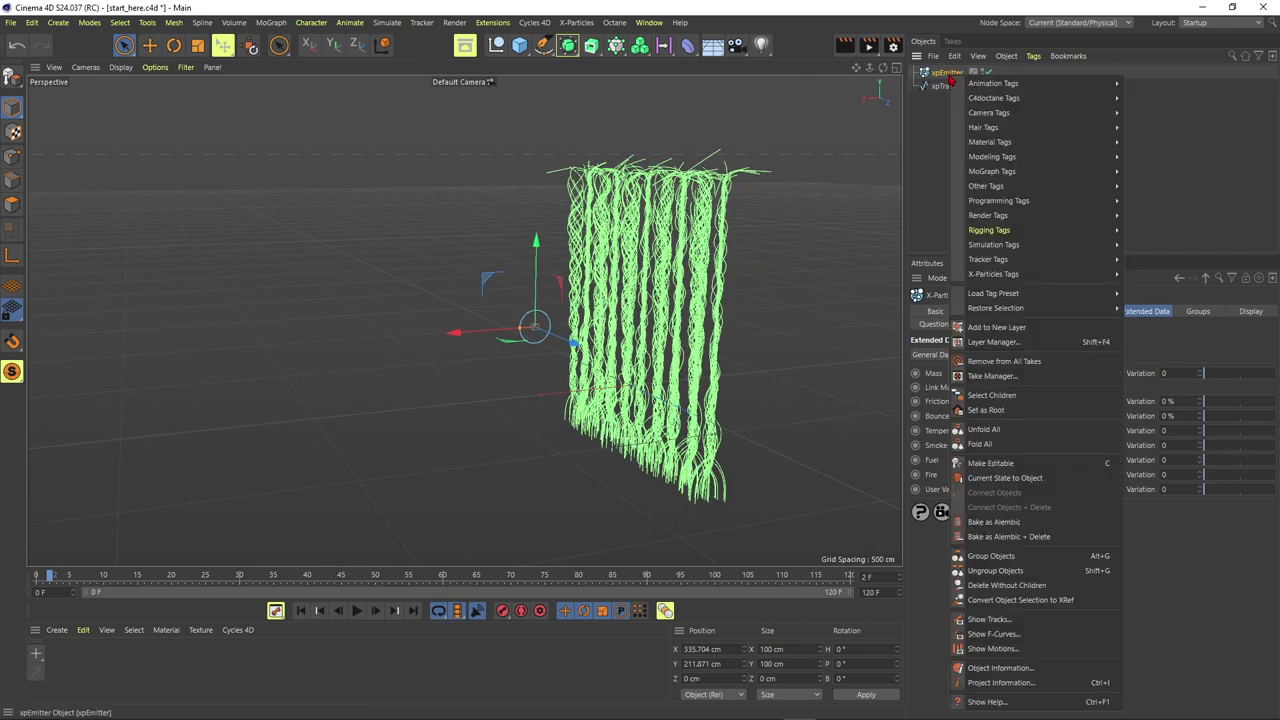
{"action": "mouse_move", "coordinate": [1000, 245]}
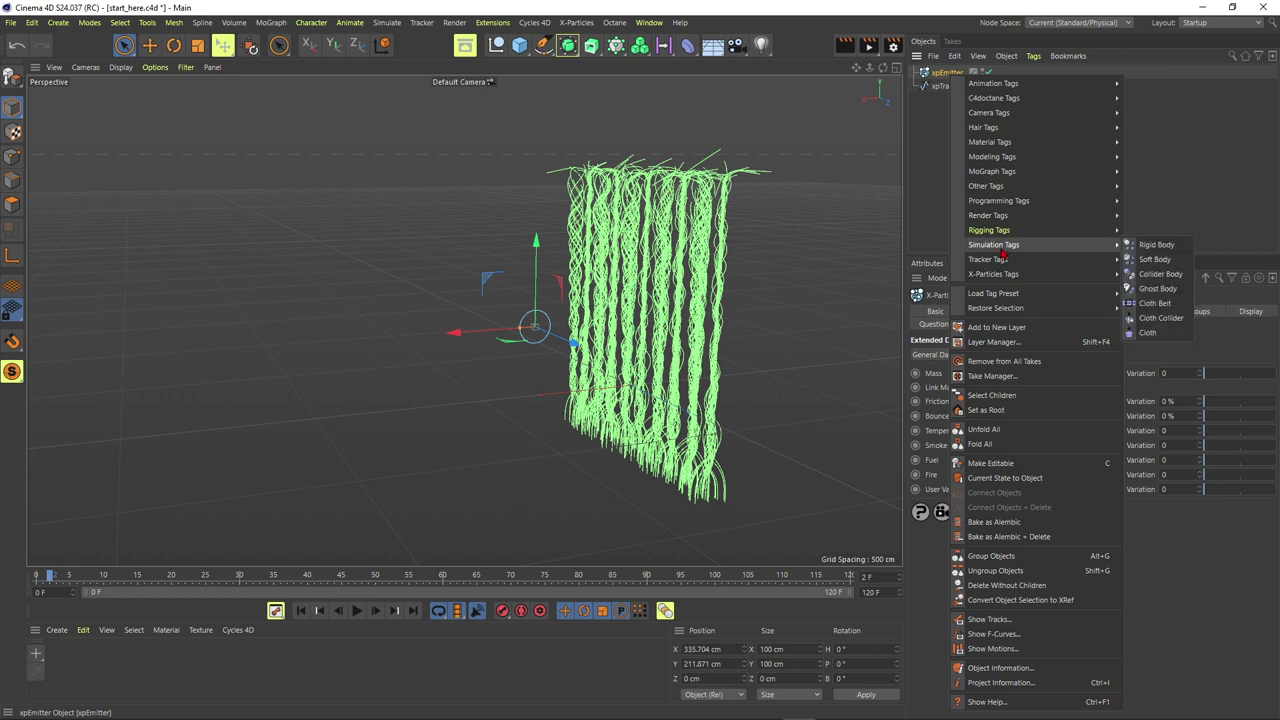
{"action": "mouse_move", "coordinate": [1000, 274]}
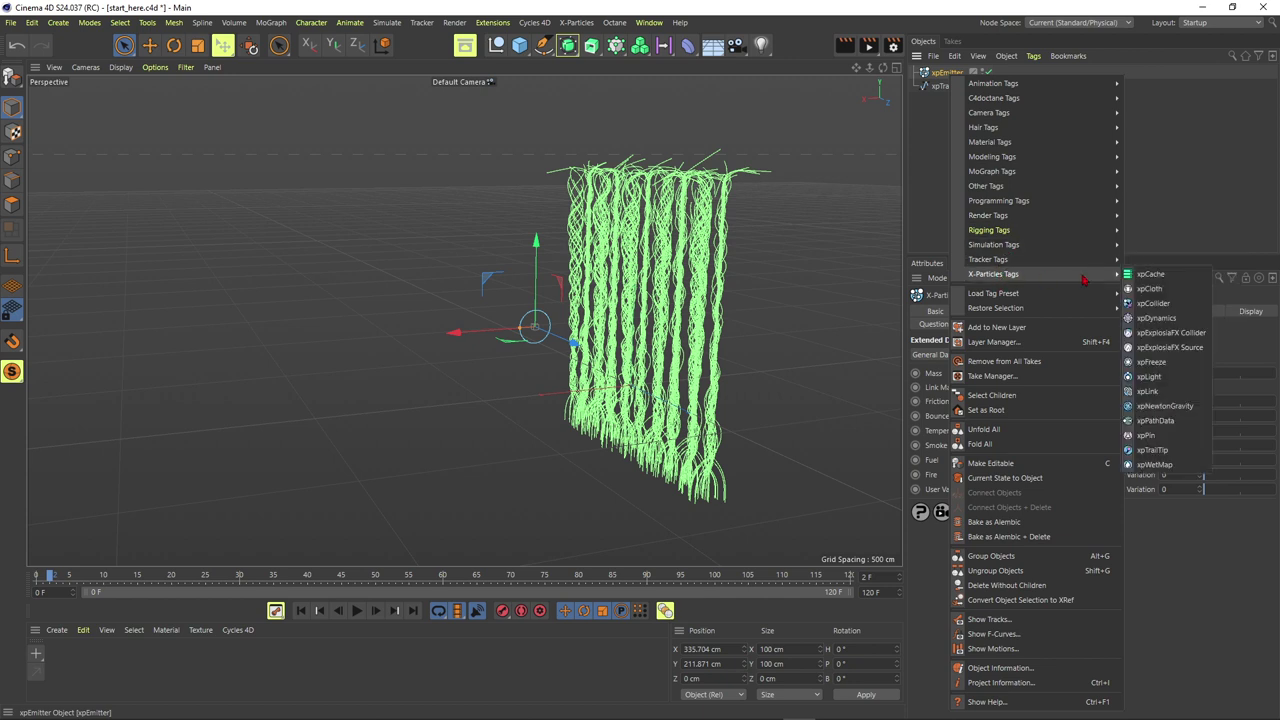
{"action": "left_click", "coordinate": [1168, 347]}
{"action": "left_click", "coordinate": [300, 610]}
{"action": "left_click", "coordinate": [356, 610]}
{"action": "scroll", "coordinate": [518, 417], "scroll_direction": "up", "scroll_amount": 5}
Add an xpExplosiaFX dynamics object to the scene
{"action": "left_click", "coordinate": [576, 22]}
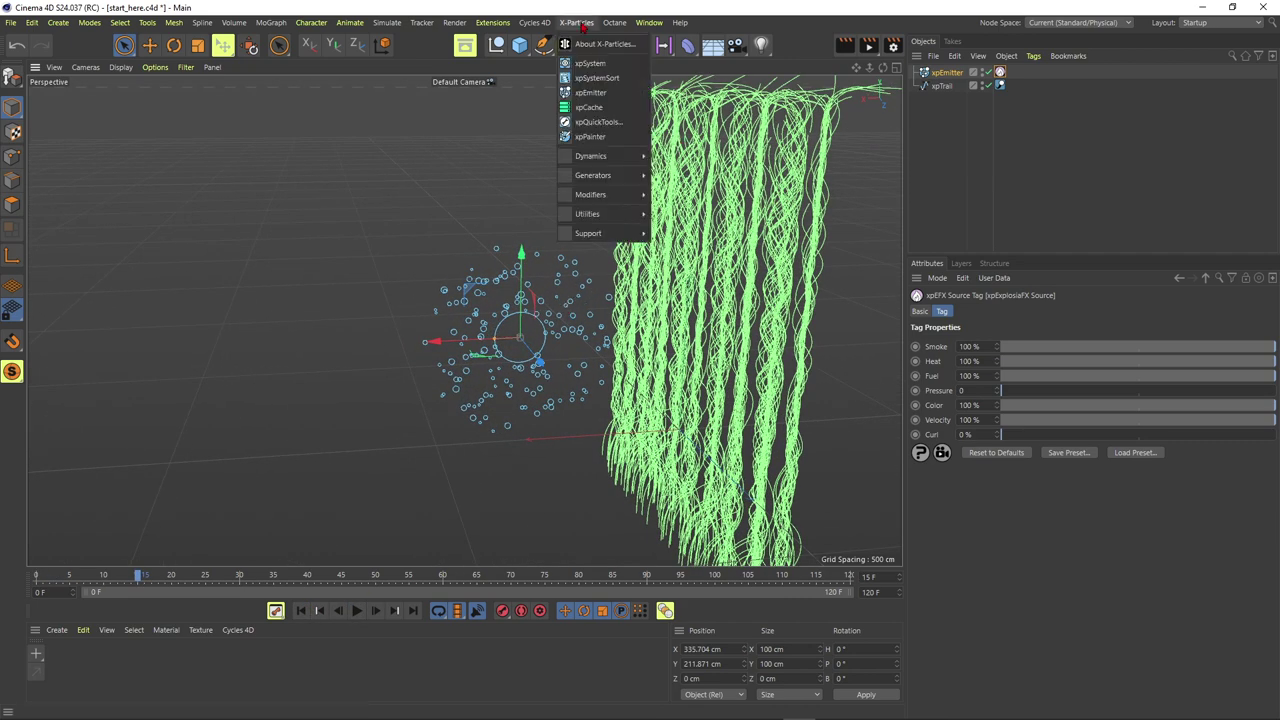
{"action": "mouse_move", "coordinate": [627, 162]}
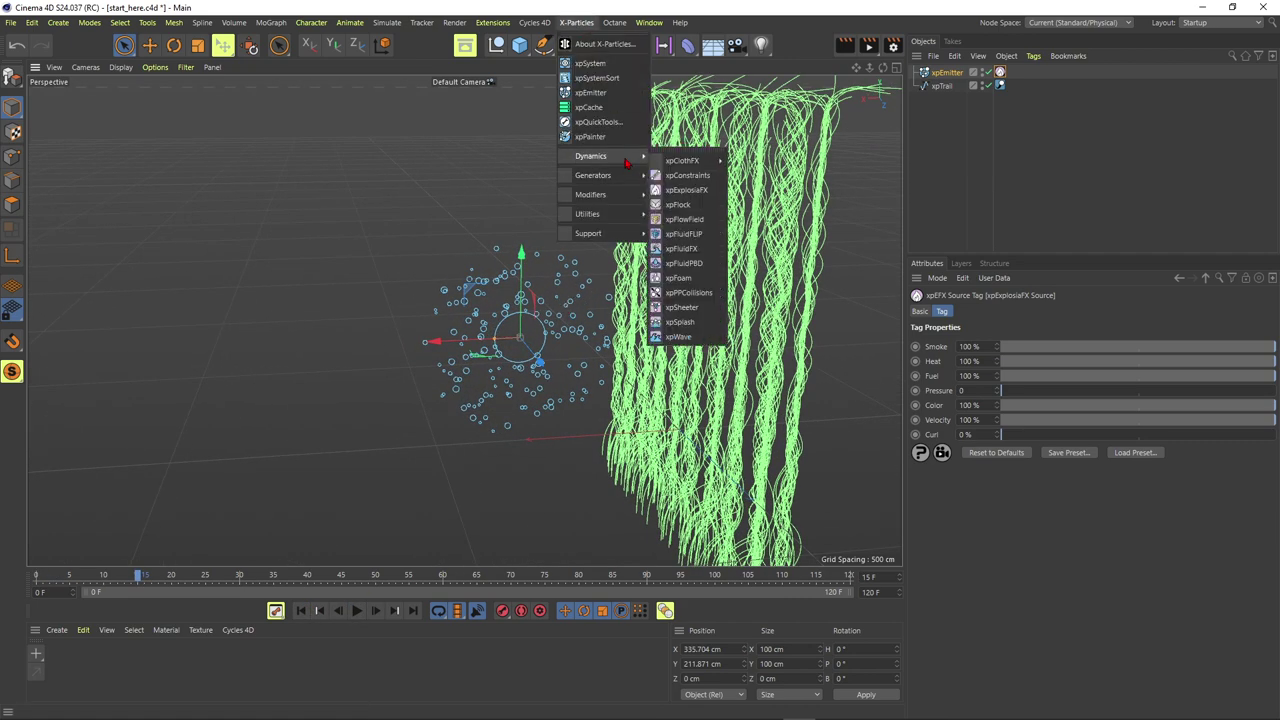
{"action": "left_click", "coordinate": [686, 190]}
{"action": "scroll", "coordinate": [664, 313], "scroll_direction": "down", "scroll_amount": 3}
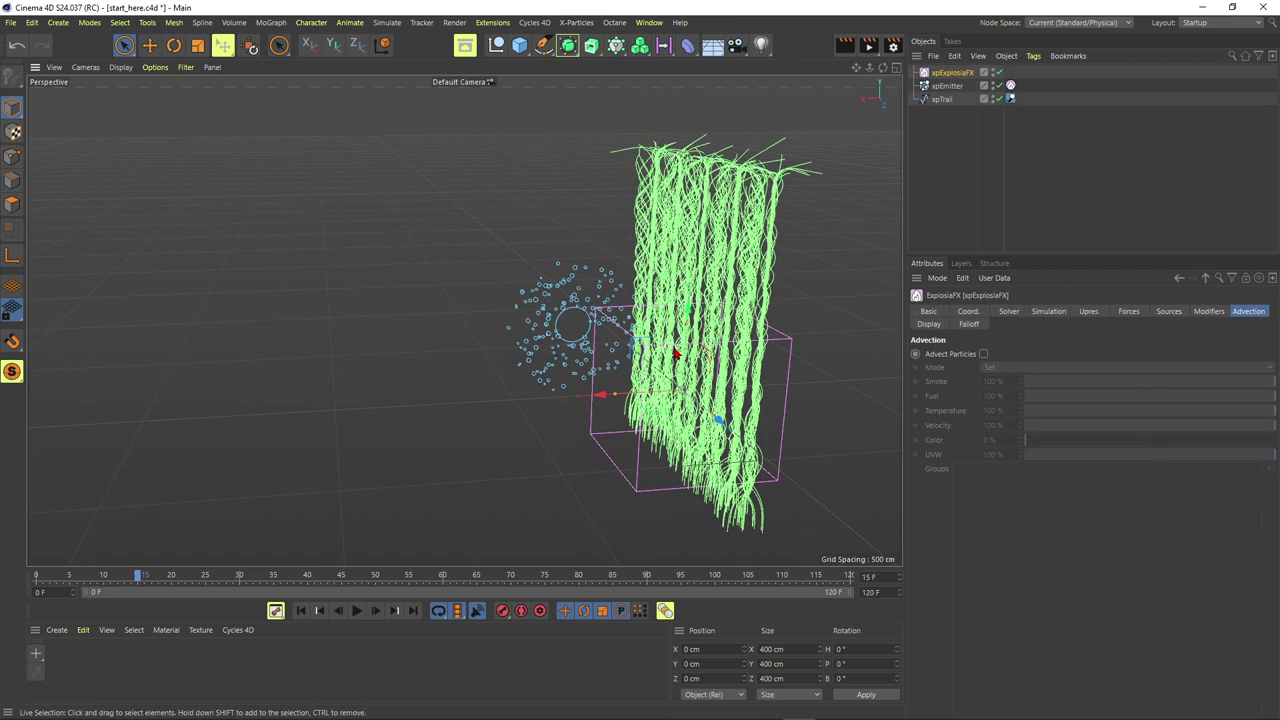
Raise the xpExplosiaFX domain to about Y 253 cm and resize it to about 400 × 864 × 958 cm around the braided trails
{"action": "left_click_drag", "start_coordinate": [711, 224], "coordinate": [711, 197]}
{"action": "left_click_drag", "start_coordinate": [707, 264], "coordinate": [776, 278]}
{"action": "left_click_drag", "start_coordinate": [732, 234], "coordinate": [732, 268], "text": "alt"}
{"action": "mouse_move", "coordinate": [638, 168]}
{"action": "left_mouse_down", "text": "alt"}
{"action": "mouse_move", "coordinate": [581, 160]}
{"action": "mouse_move", "coordinate": [628, 175]}
{"action": "left_mouse_up", "text": "alt"}
{"action": "left_click", "coordinate": [956, 115]}
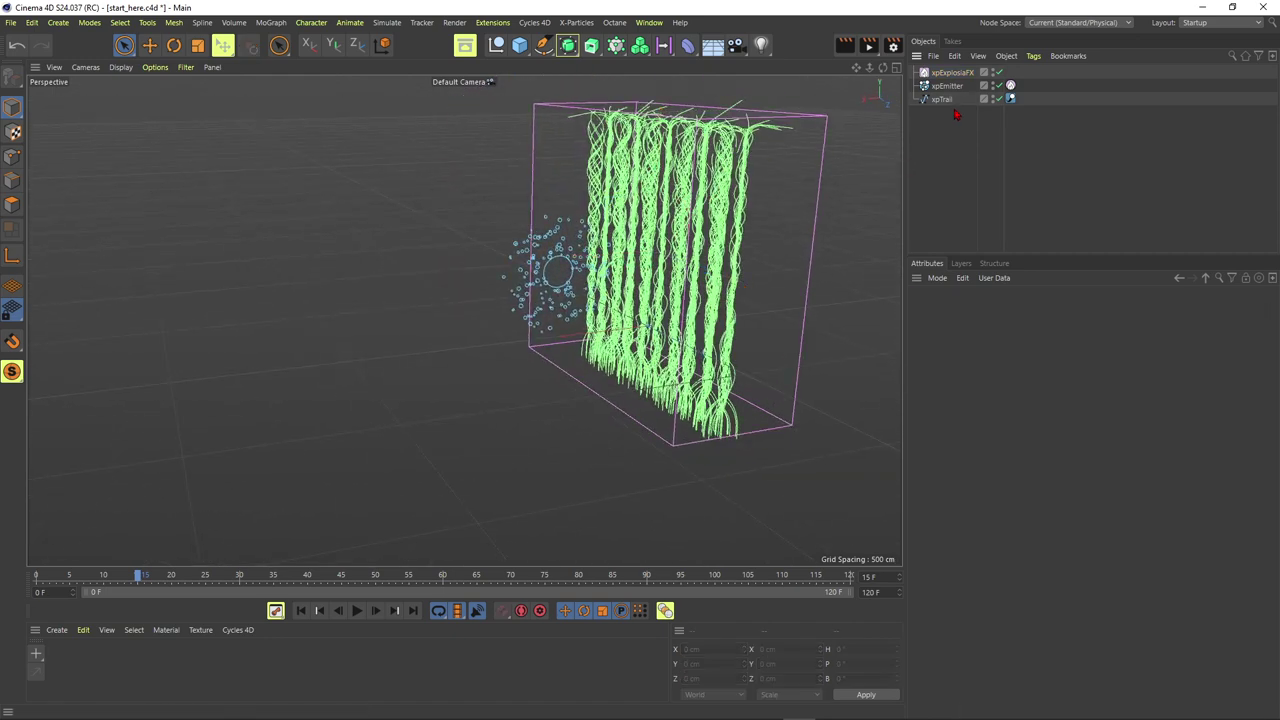
Rotate the xpEmitter to a heading of -90° and move it to about X 89 cm, Y 213 cm among the trails
{"action": "left_click", "coordinate": [947, 86]}
{"action": "left_click_drag", "start_coordinate": [579, 240], "coordinate": [569, 298], "text": "alt"}
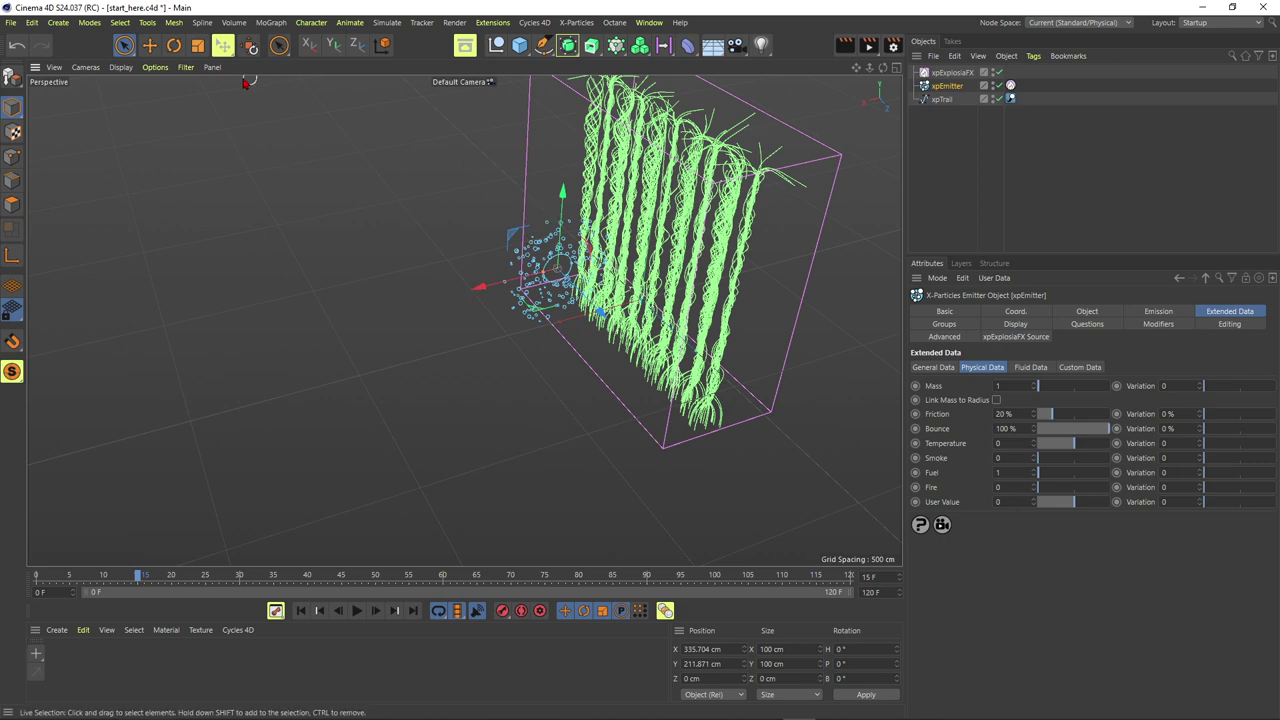
{"action": "left_click", "coordinate": [175, 47]}
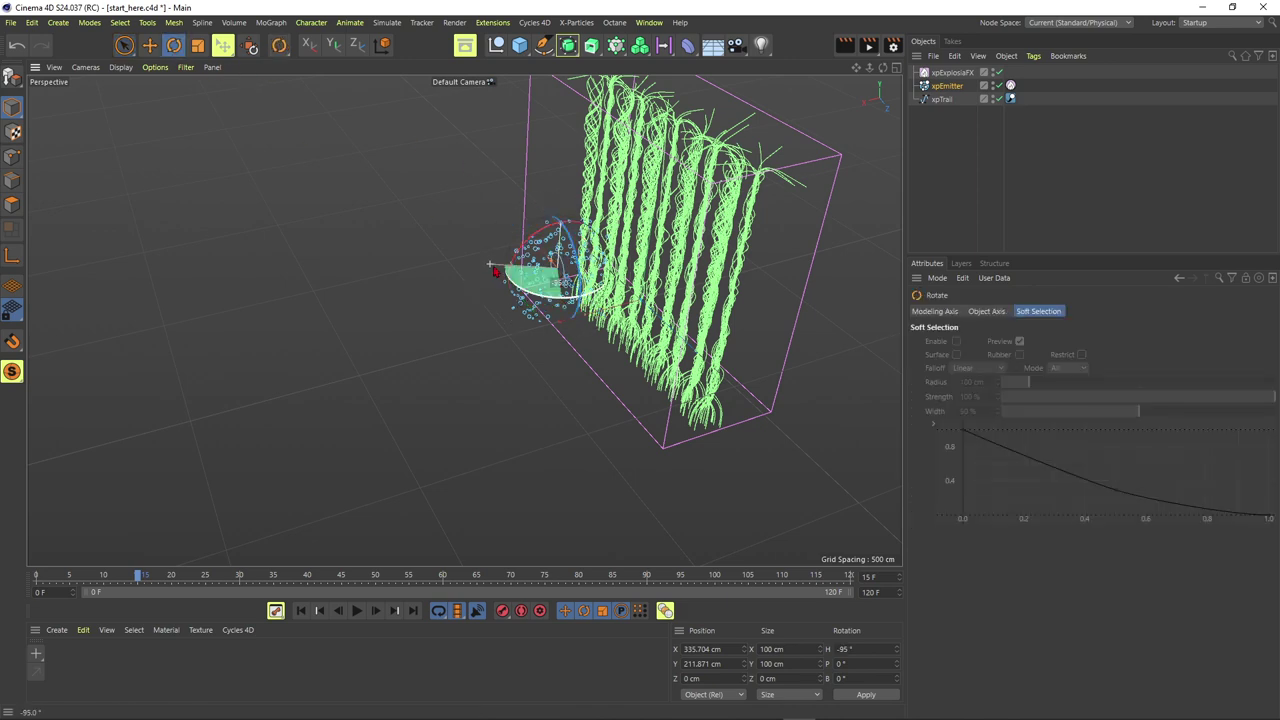
{"action": "left_click_drag", "start_coordinate": [556, 214], "coordinate": [680, 168], "text": "alt"}
{"action": "left_click", "coordinate": [124, 46]}
{"action": "left_click_drag", "start_coordinate": [562, 206], "coordinate": [568, 204]}
{"action": "mouse_move", "coordinate": [663, 260]}
{"action": "left_mouse_down", "text": "alt"}
{"action": "mouse_move", "coordinate": [677, 266]}
{"action": "mouse_move", "coordinate": [652, 275]}
{"action": "left_mouse_up", "text": "alt"}
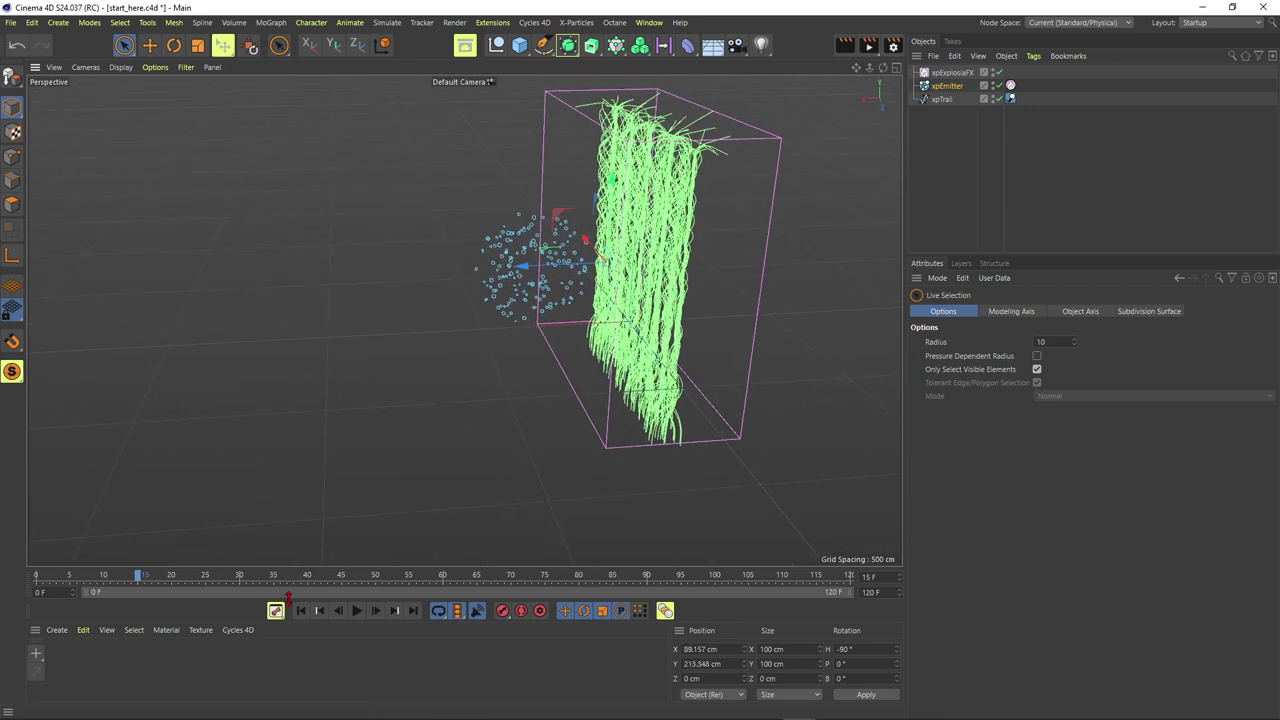
Play the simulation from the first frame and view the explosion forming between the trails
{"action": "left_click", "coordinate": [356, 612]}
{"action": "left_click_drag", "start_coordinate": [610, 238], "coordinate": [663, 226], "text": "alt"}
{"action": "scroll", "coordinate": [662, 212], "scroll_direction": "up", "scroll_amount": 3}
{"action": "left_click_drag", "start_coordinate": [570, 240], "coordinate": [457, 538], "text": "alt"}
{"action": "left_click", "coordinate": [301, 611]}
{"action": "left_click", "coordinate": [358, 611]}
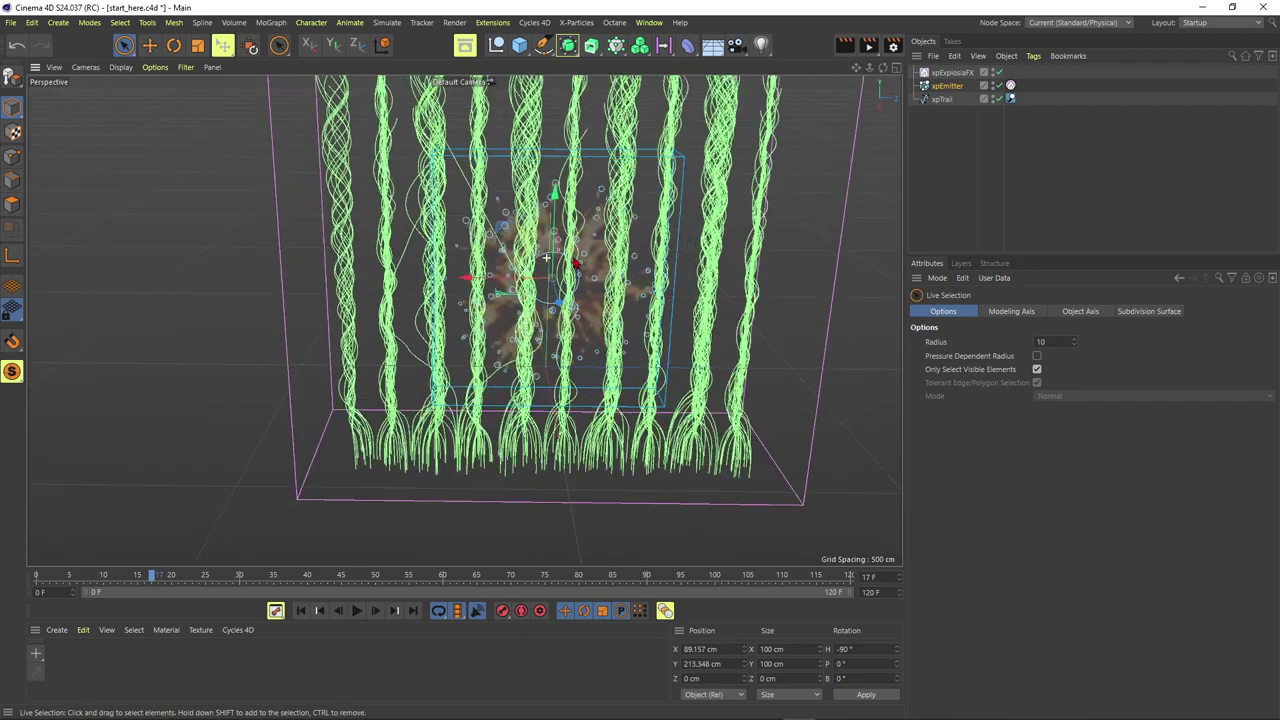
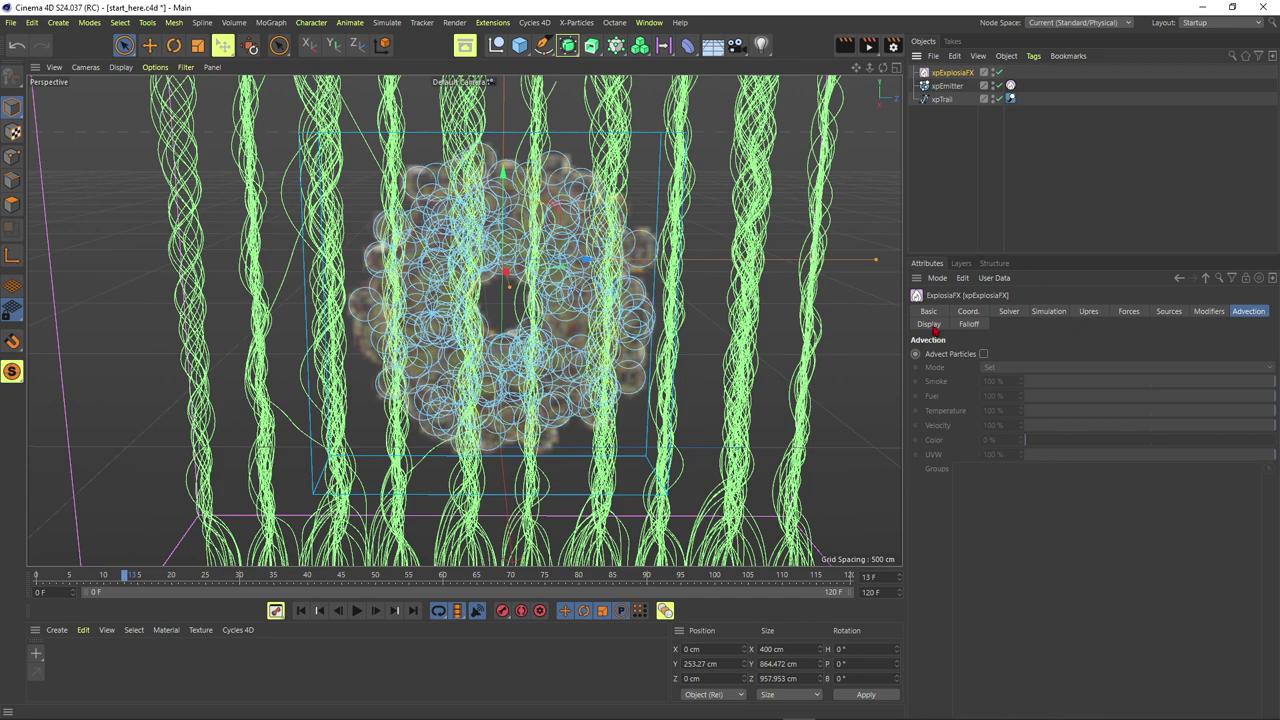
Try out a higher transparency for the xpExplosiaFX display and set it back to 0 %
{"action": "left_click", "coordinate": [1018, 404]}
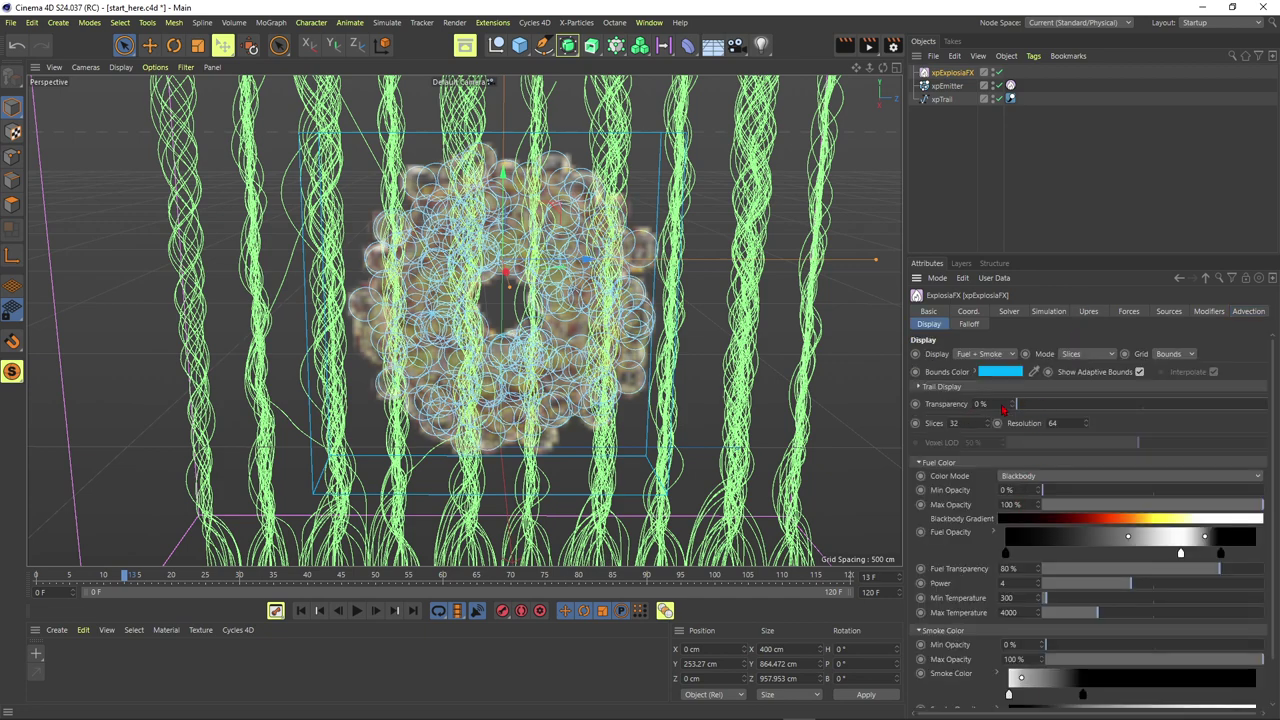
{"action": "left_click_drag", "start_coordinate": [1060, 408], "coordinate": [1016, 404]}
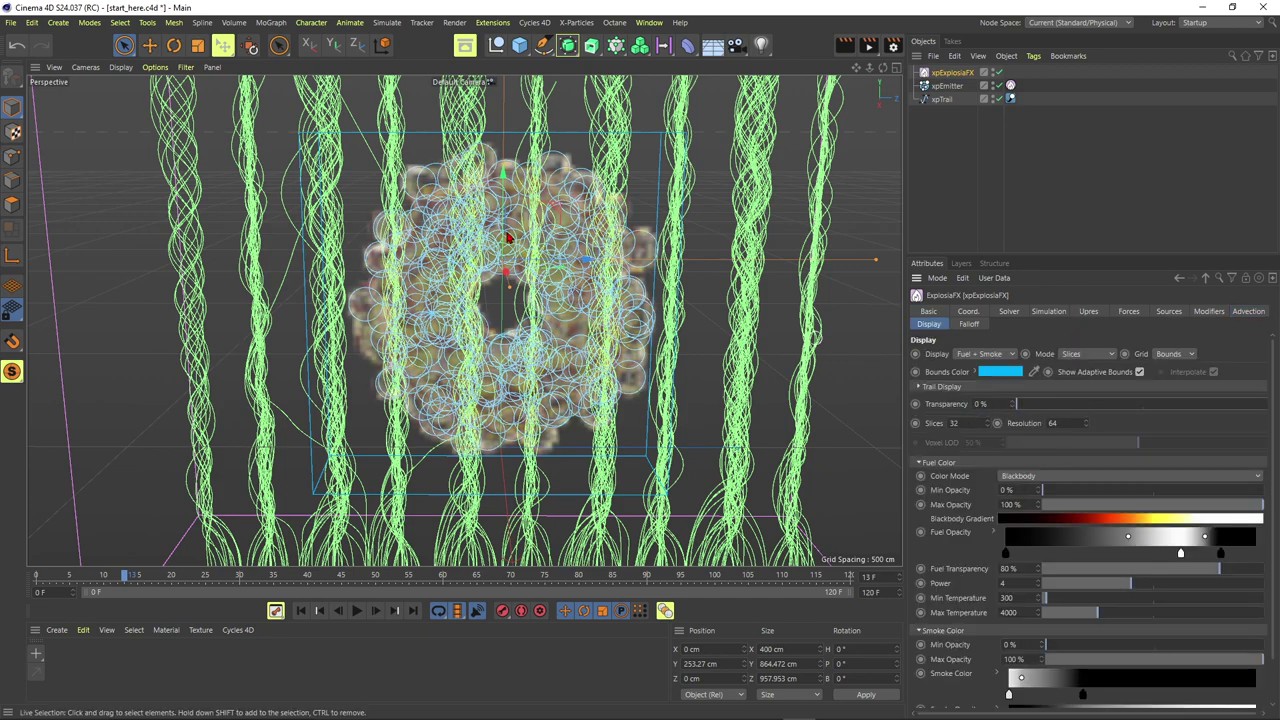
{"action": "left_click_drag", "start_coordinate": [603, 320], "coordinate": [655, 220], "text": "alt"}
Set the xpExplosiaFX display mode to Grid and raise its Voxel LOD to 100 %
{"action": "left_click", "coordinate": [1088, 360]}
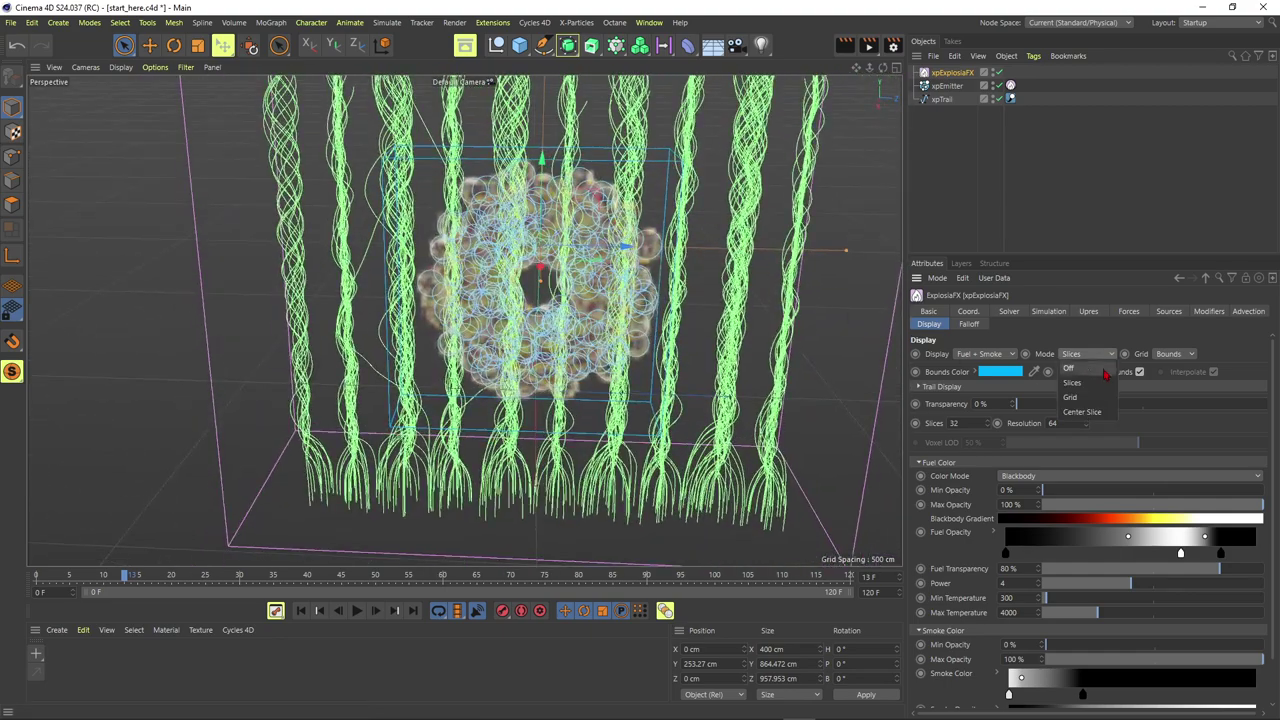
{"action": "left_click", "coordinate": [1084, 397]}
{"action": "scroll", "coordinate": [567, 262], "scroll_direction": "down", "scroll_amount": 1}
{"action": "left_click_drag", "start_coordinate": [568, 262], "coordinate": [692, 306], "text": "alt"}
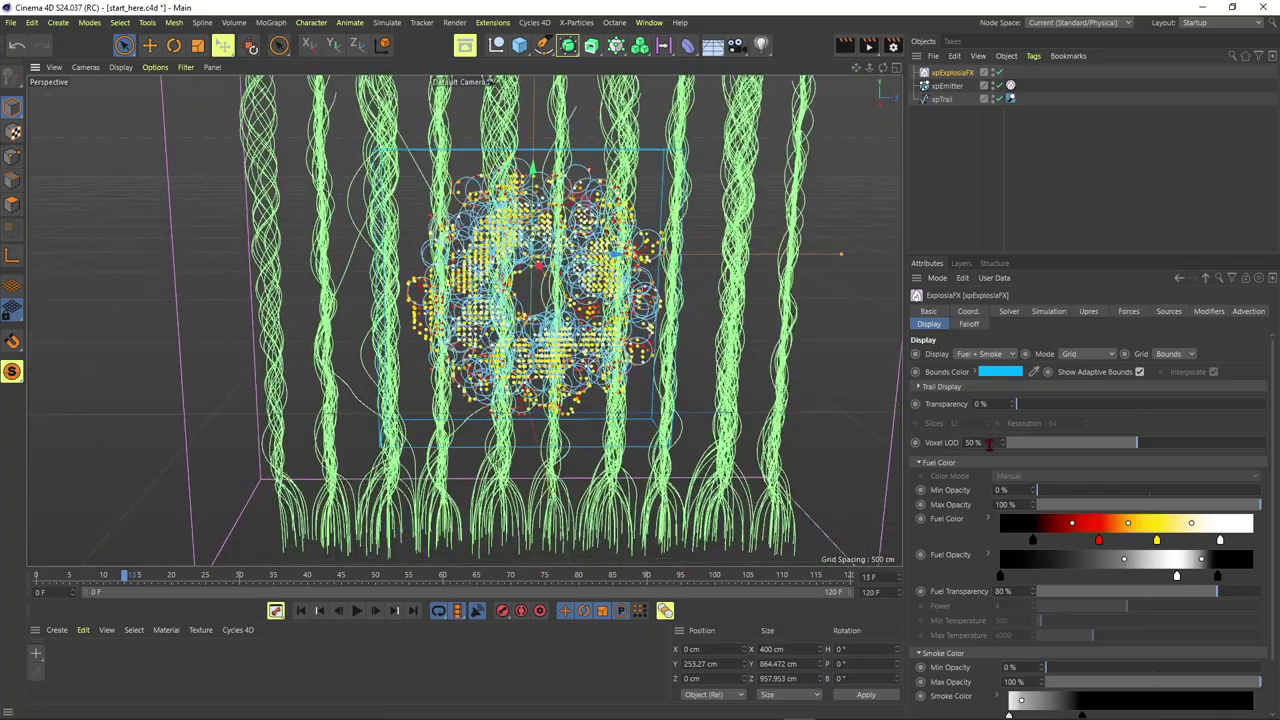
{"action": "left_click_drag", "start_coordinate": [1091, 454], "coordinate": [1255, 462]}
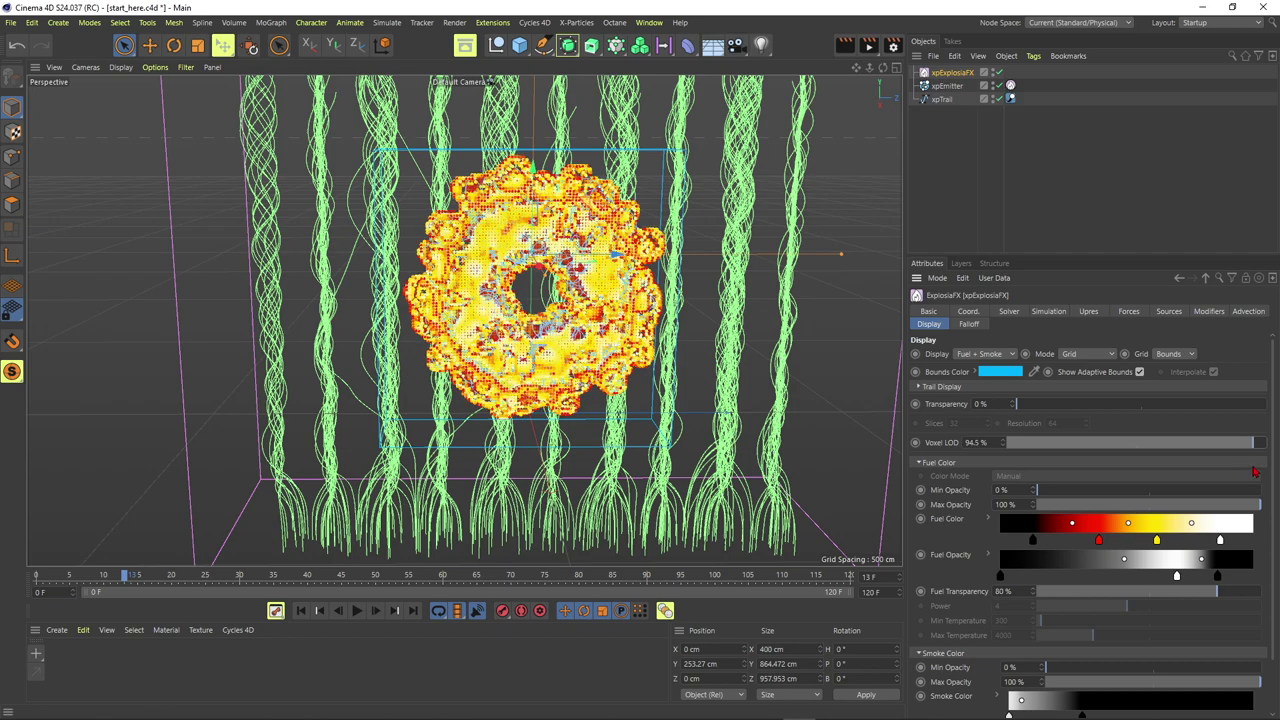
{"action": "scroll", "coordinate": [604, 506], "scroll_direction": "down", "scroll_amount": 2}
{"action": "left_click_drag", "start_coordinate": [604, 506], "coordinate": [562, 536], "text": "alt"}
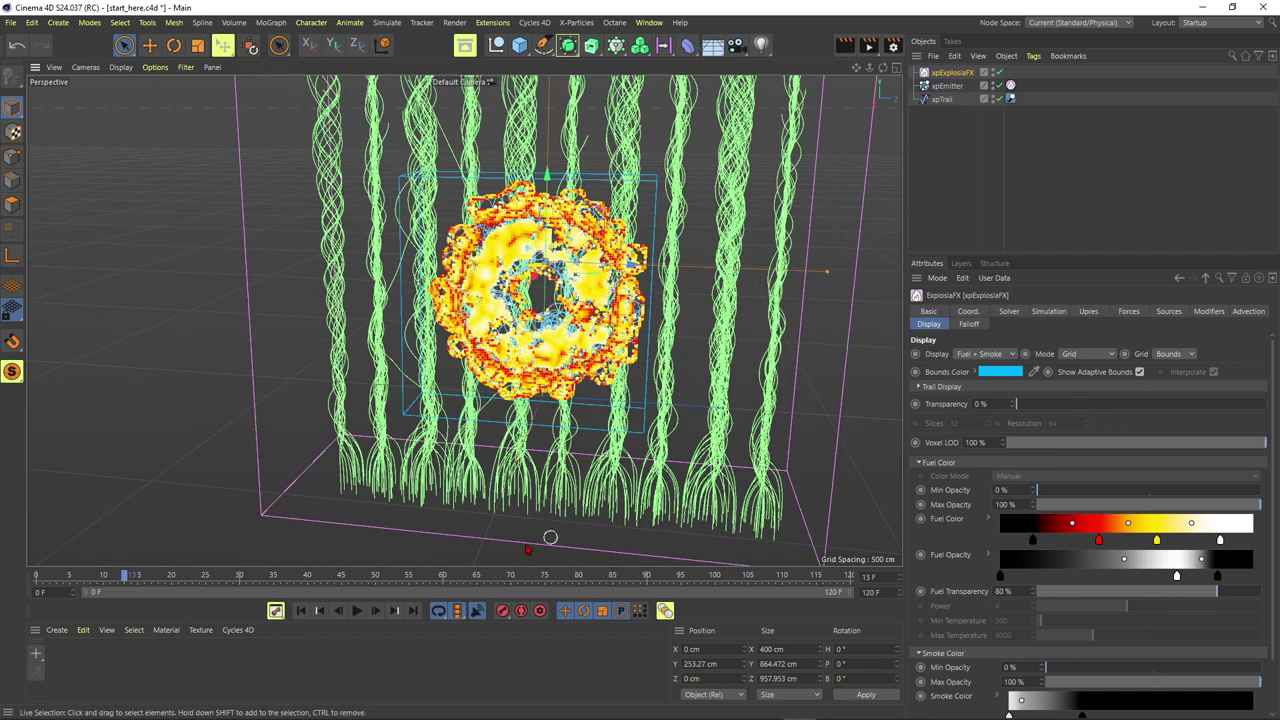
Replay the simulation up to frame 16 and review the xpEmitter's emission settings
{"action": "left_click", "coordinate": [320, 612]}
{"action": "left_click", "coordinate": [359, 613]}
{"action": "left_click_drag", "start_coordinate": [655, 280], "coordinate": [596, 259], "text": "alt"}
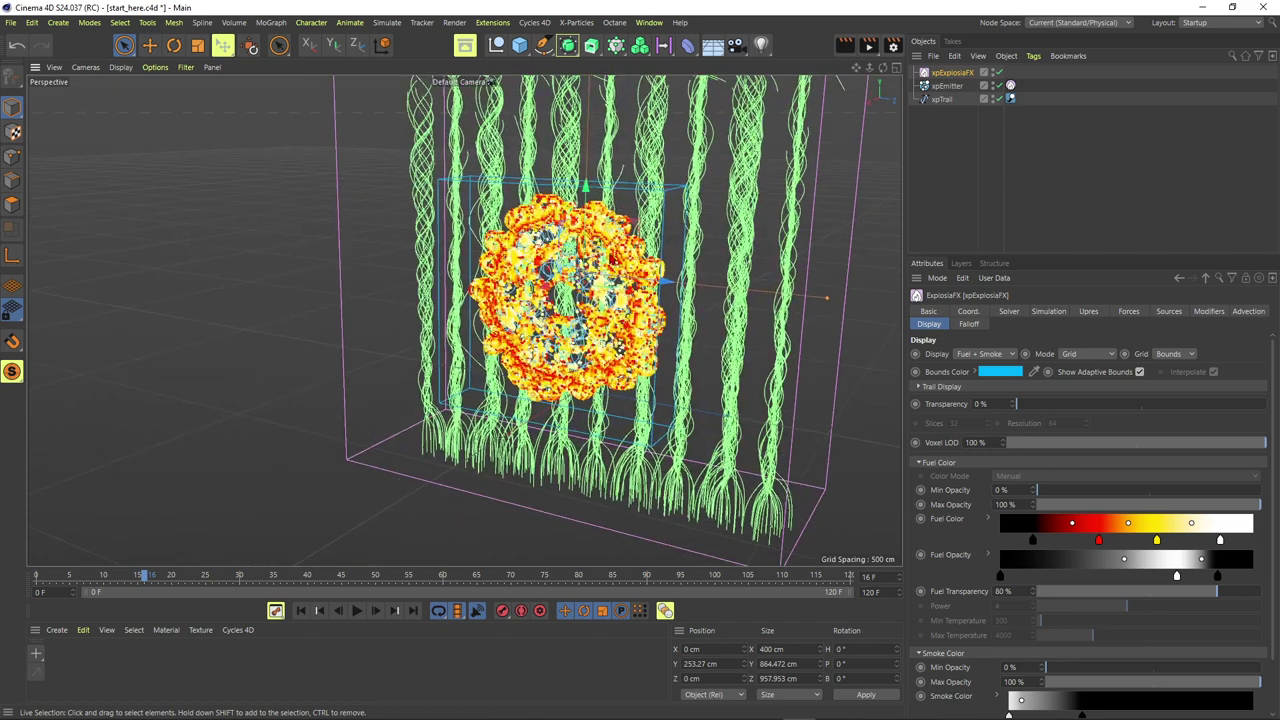
{"action": "left_click", "coordinate": [948, 86]}
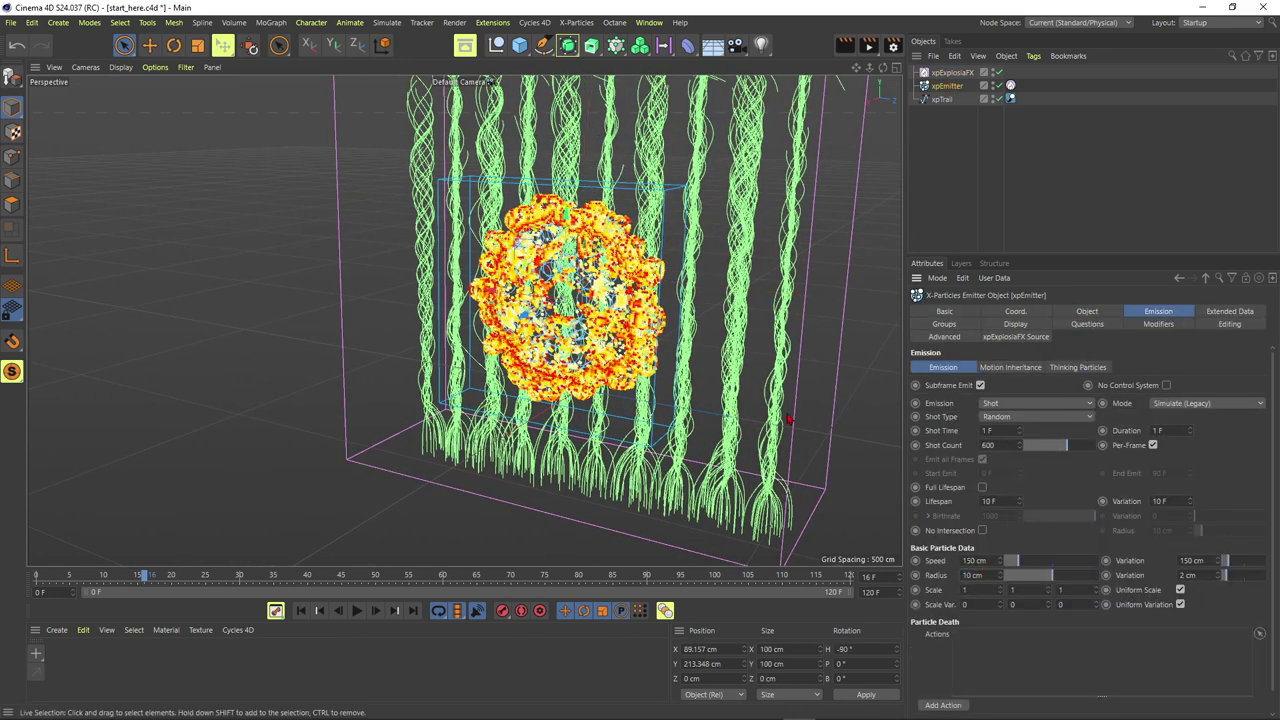
{"action": "left_click_drag", "start_coordinate": [580, 500], "coordinate": [606, 485], "text": "alt"}
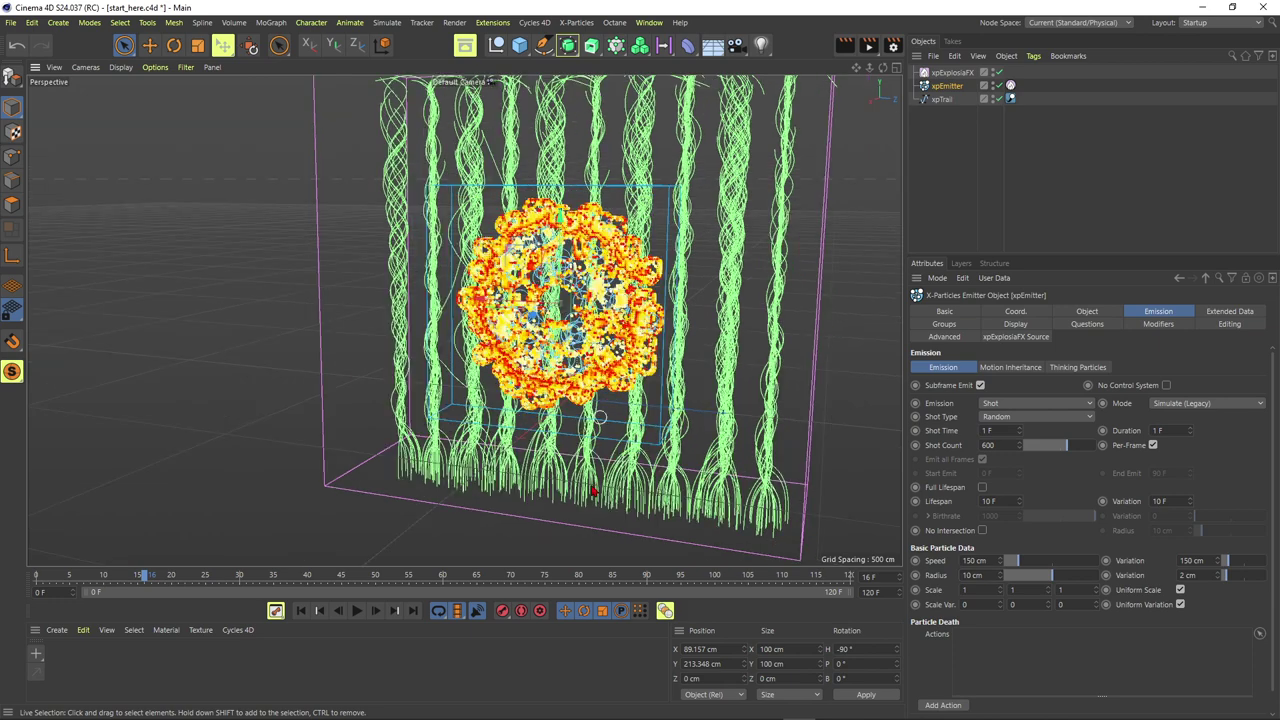
Replay the simulation from the first frame to frame 42 and examine the voxel explosion from several angles
{"action": "left_click", "coordinate": [302, 611]}
{"action": "left_click", "coordinate": [360, 612]}
{"action": "left_click_drag", "start_coordinate": [477, 528], "coordinate": [460, 472], "text": "alt"}
{"action": "left_click", "coordinate": [358, 611]}
{"action": "right_click_drag", "start_coordinate": [460, 472], "coordinate": [510, 472], "text": "alt"}
{"action": "left_click_drag", "start_coordinate": [510, 472], "coordinate": [512, 488], "text": "alt"}
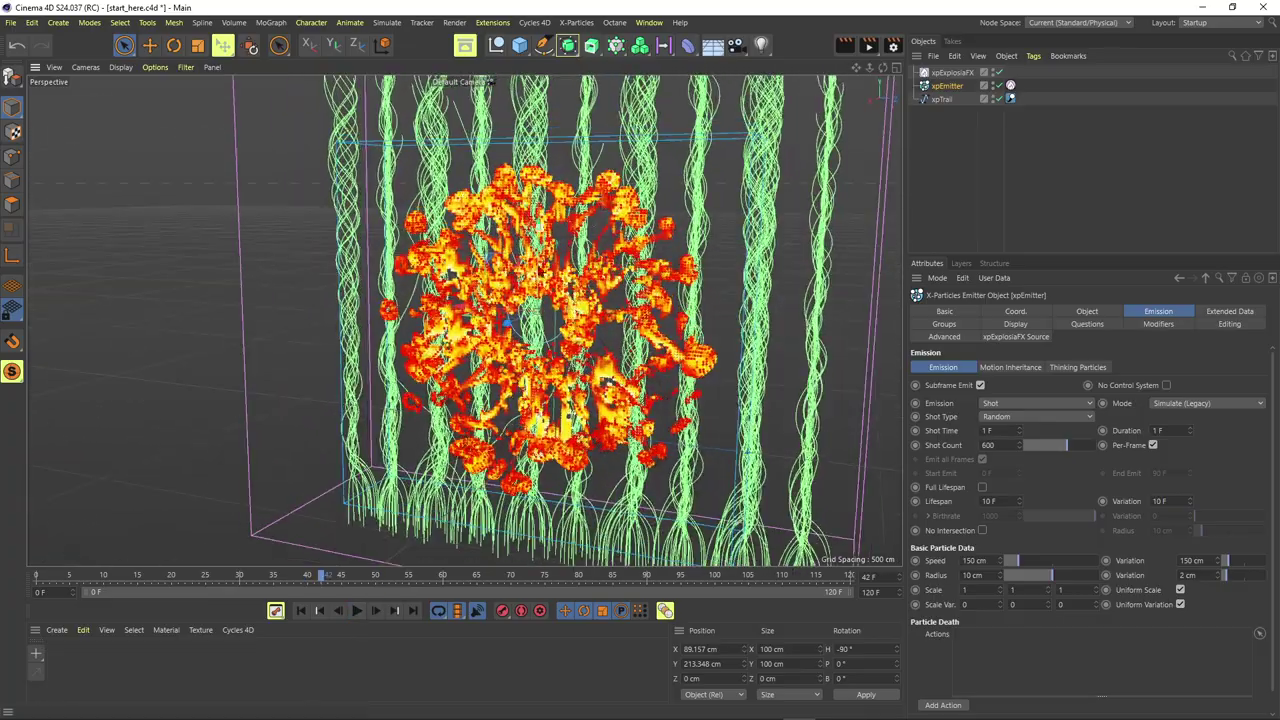
{"action": "left_click_drag", "start_coordinate": [560, 234], "coordinate": [575, 275], "text": "alt"}
{"action": "right_click_drag", "start_coordinate": [575, 275], "coordinate": [557, 275], "text": "alt"}
{"action": "left_click_drag", "start_coordinate": [557, 275], "coordinate": [527, 291], "text": "alt"}
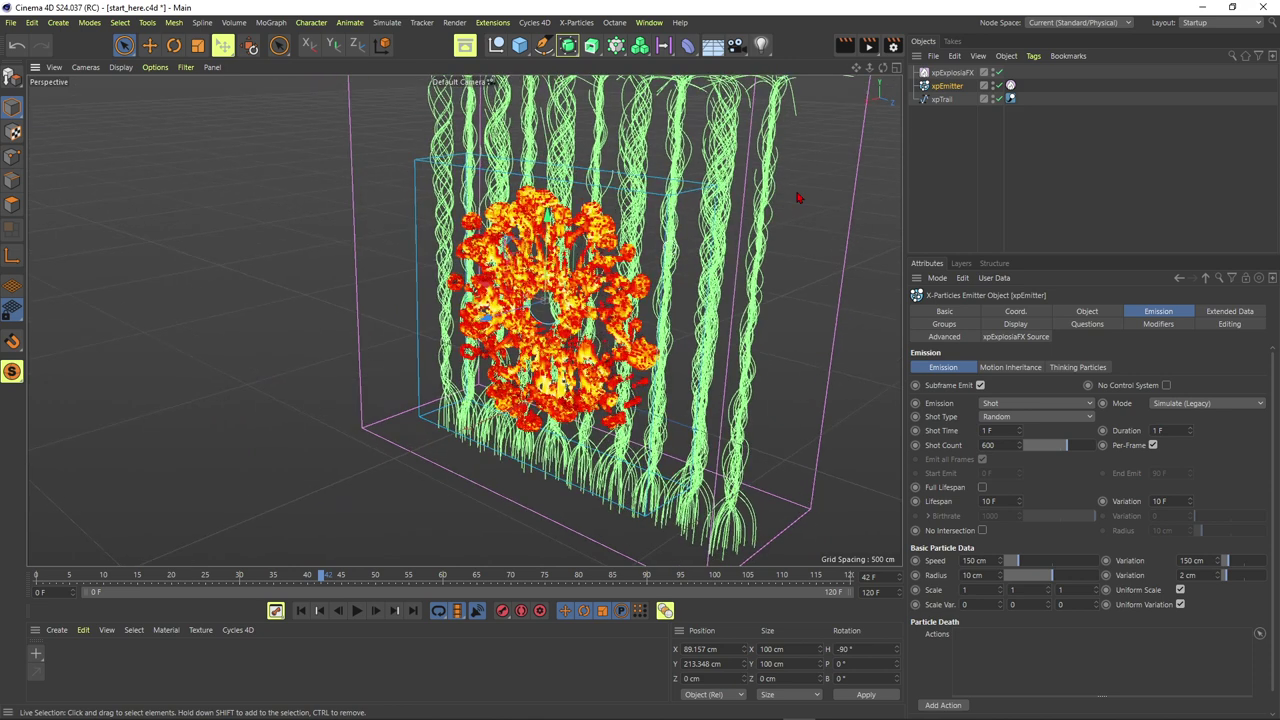
Set the velocity of the xpEmitter's xpExplosiaFX Source tag to 200 %
{"action": "left_click", "coordinate": [1012, 98]}
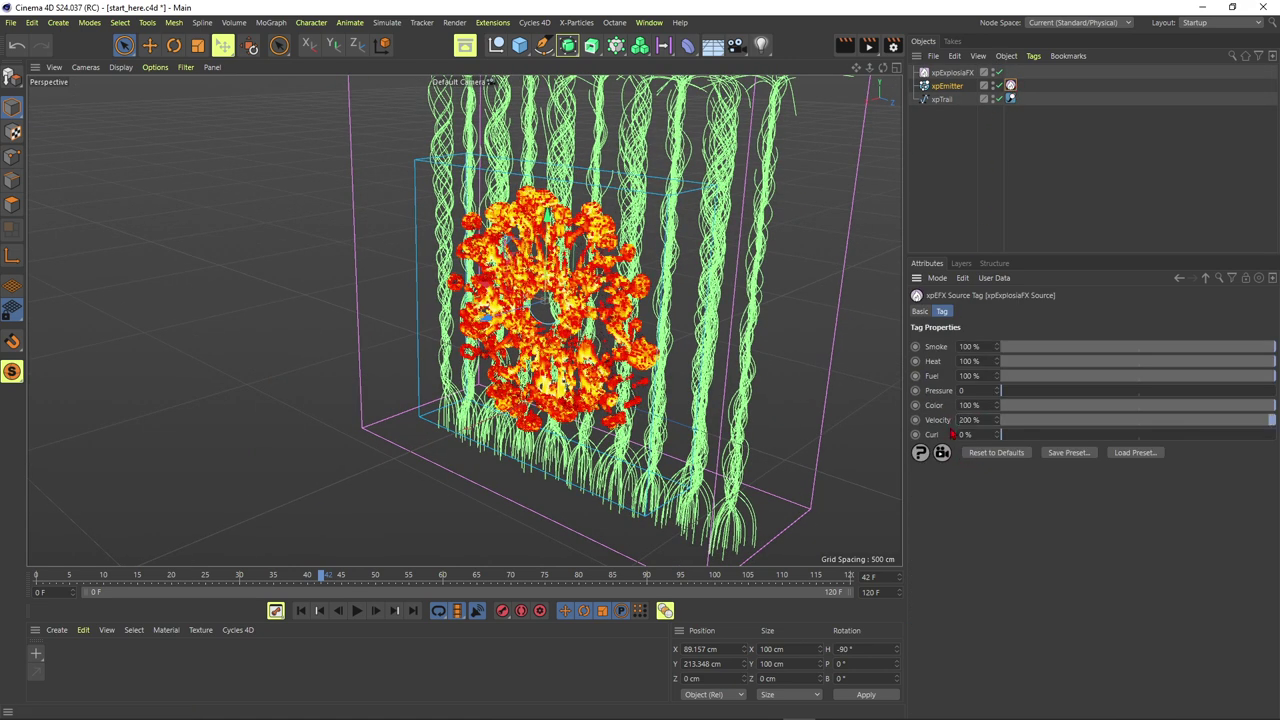
{"action": "left_click_drag", "start_coordinate": [525, 388], "coordinate": [577, 366], "text": "alt"}
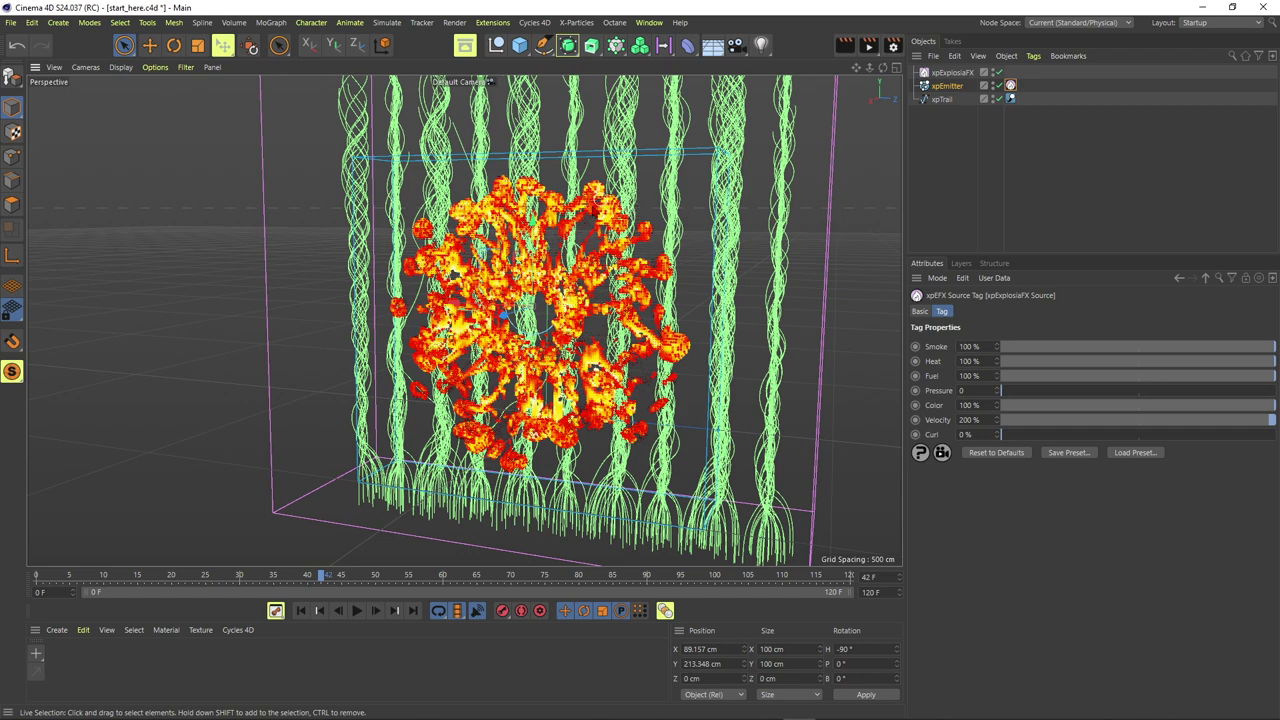
{"action": "left_click_drag", "start_coordinate": [544, 310], "coordinate": [614, 244], "text": "alt"}
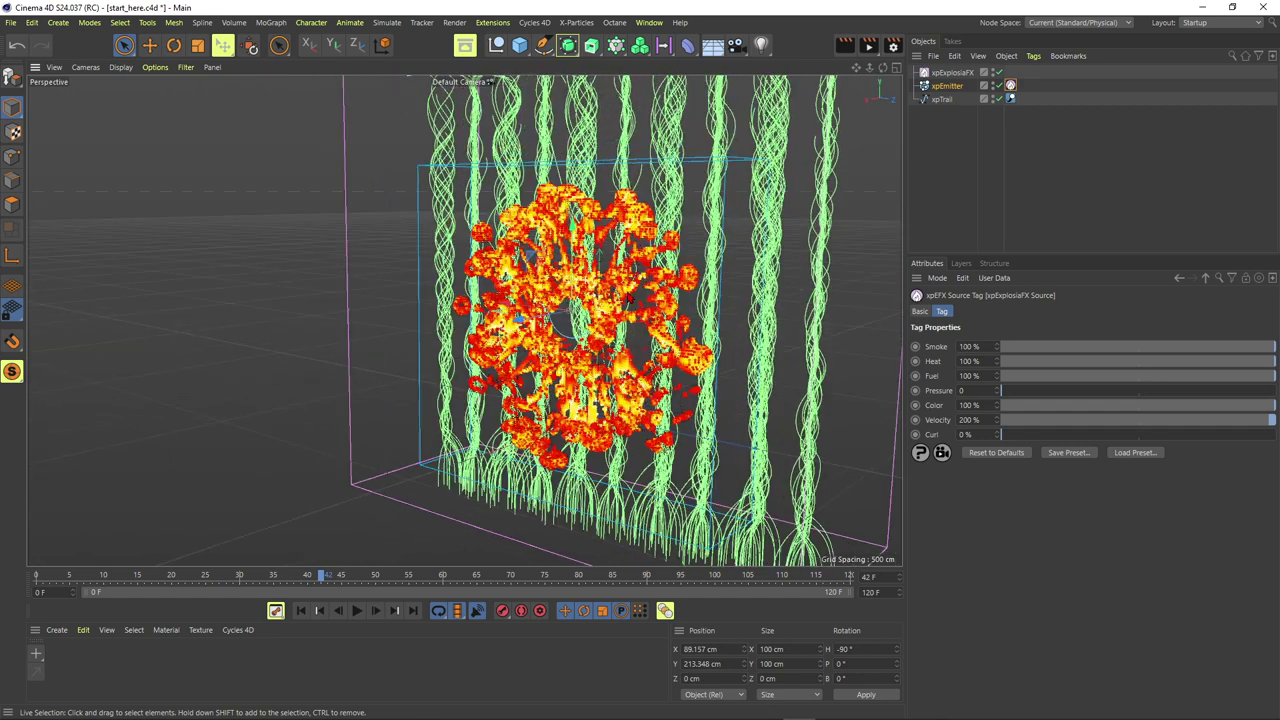
Set the pressure of the xpExplosiaFX Source tag to 50
{"action": "double_click", "coordinate": [962, 390]}
{"action": "type", "text": "50"}
{"action": "key", "text": "Return"}
Replay the simulation from the first frame to frame 47 and examine how far the explosion spreads through the trails
{"action": "left_click", "coordinate": [301, 610]}
{"action": "left_click", "coordinate": [356, 611]}
{"action": "left_click_drag", "start_coordinate": [635, 304], "coordinate": [658, 306], "text": "alt"}
{"action": "right_click_drag", "start_coordinate": [658, 306], "coordinate": [592, 325], "text": "alt"}
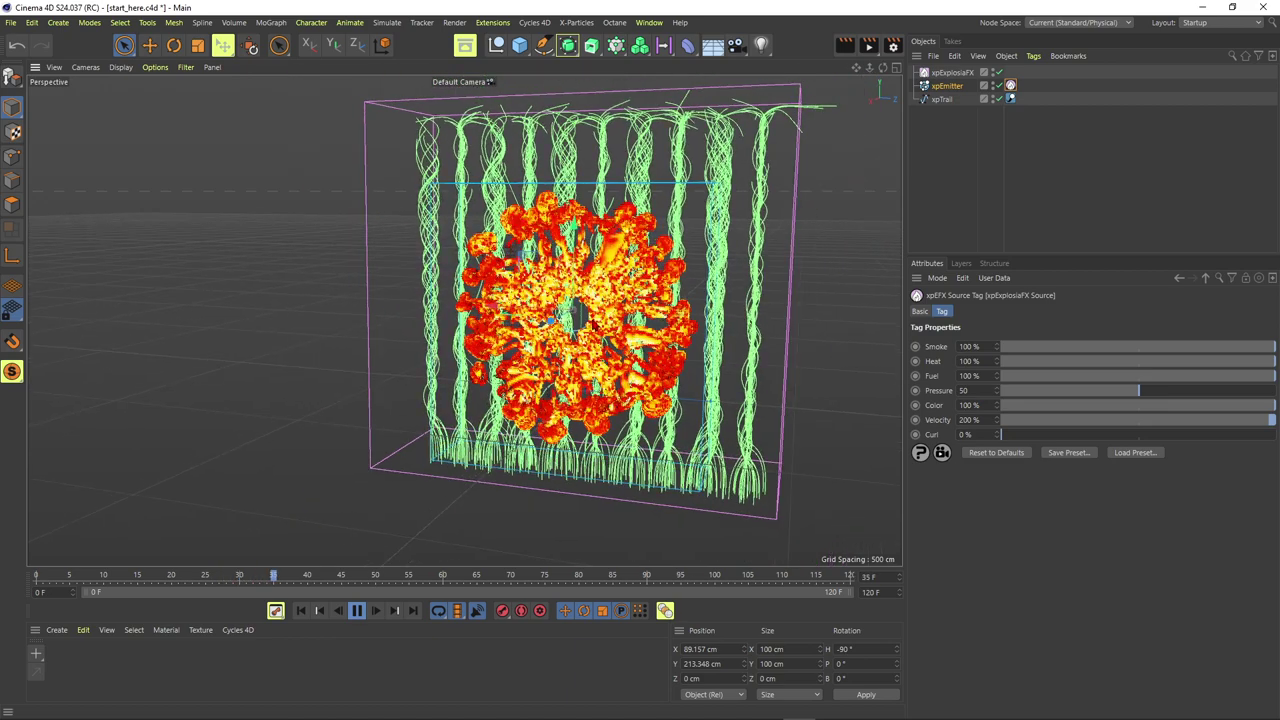
{"action": "left_click", "coordinate": [357, 613]}
{"action": "left_click_drag", "start_coordinate": [660, 300], "coordinate": [585, 302], "text": "alt"}
{"action": "right_click_drag", "start_coordinate": [585, 302], "coordinate": [690, 247], "text": "alt"}
{"action": "left_click_drag", "start_coordinate": [640, 273], "coordinate": [659, 281], "text": "alt"}
{"action": "middle_click_drag", "start_coordinate": [659, 281], "coordinate": [649, 268], "text": "alt"}
{"action": "left_click_drag", "start_coordinate": [649, 268], "coordinate": [674, 265], "text": "alt"}
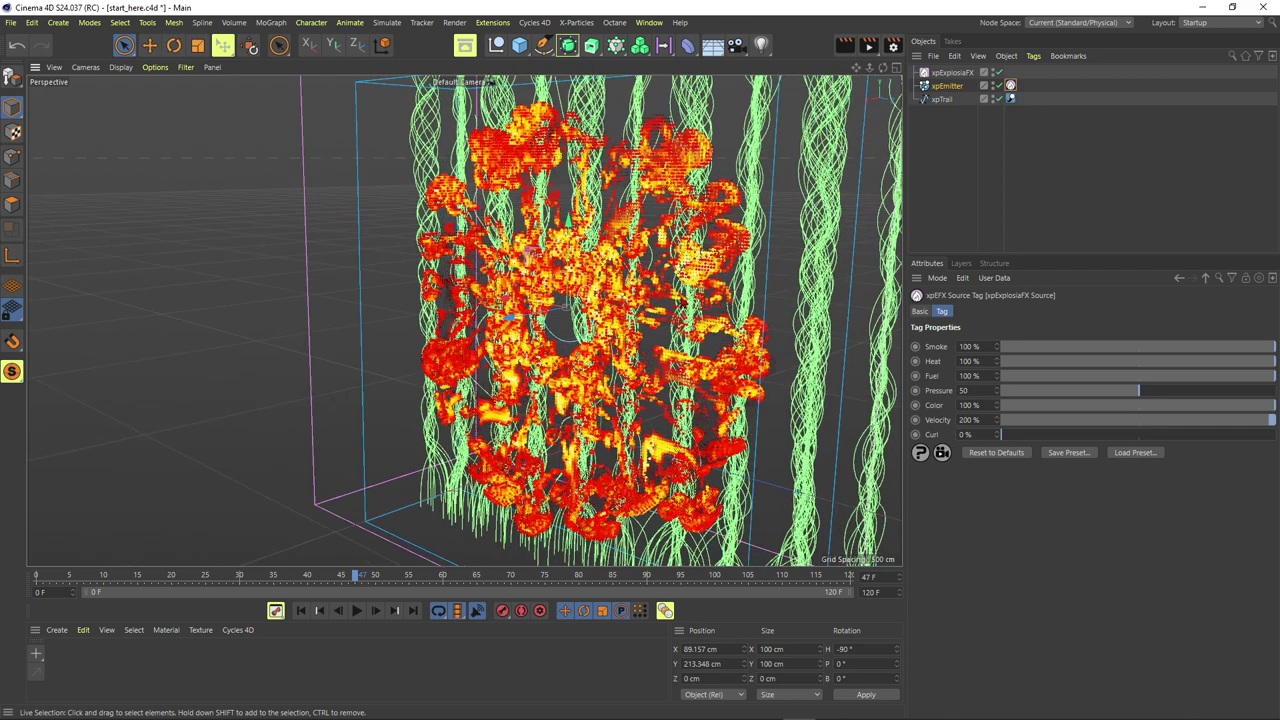
Set the voxel size of the xpExplosiaFX solver to 7 cm
{"action": "left_click", "coordinate": [948, 88]}
{"action": "left_click", "coordinate": [955, 74]}
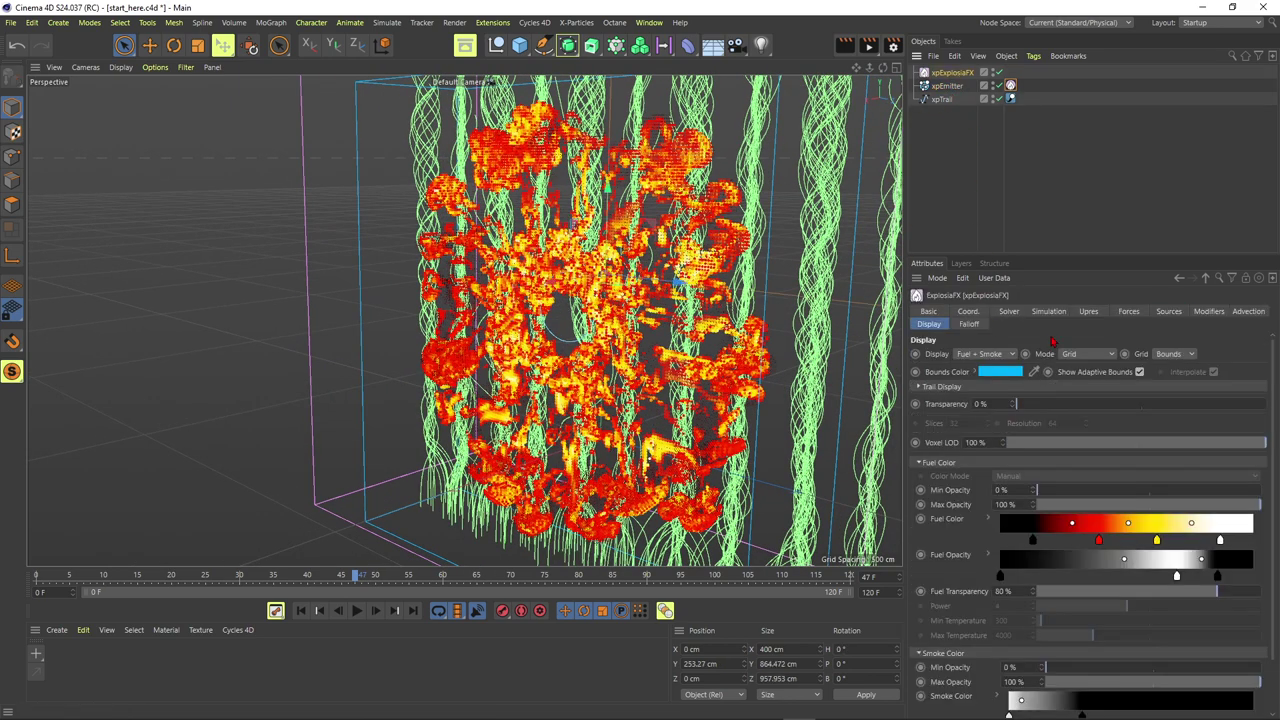
{"action": "left_click", "coordinate": [1047, 311]}
{"action": "left_click", "coordinate": [1009, 312]}
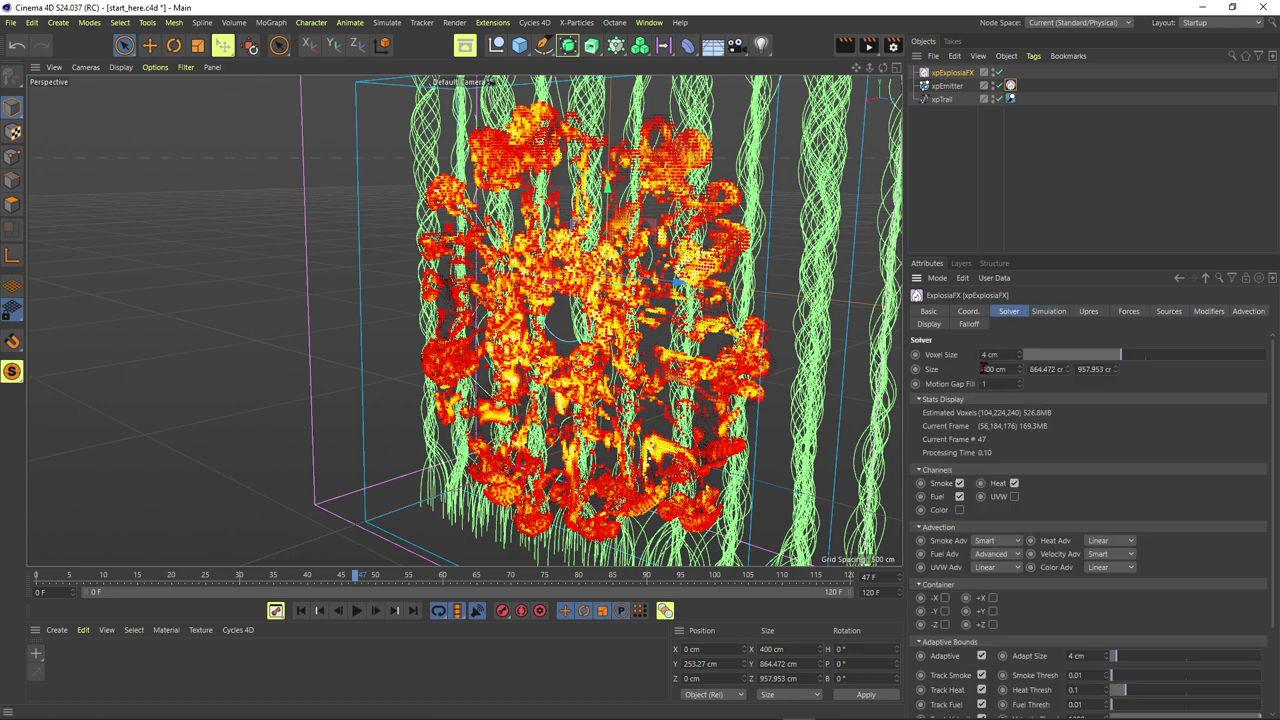
{"action": "type", "text": "7"}
{"action": "key", "text": "Return"}
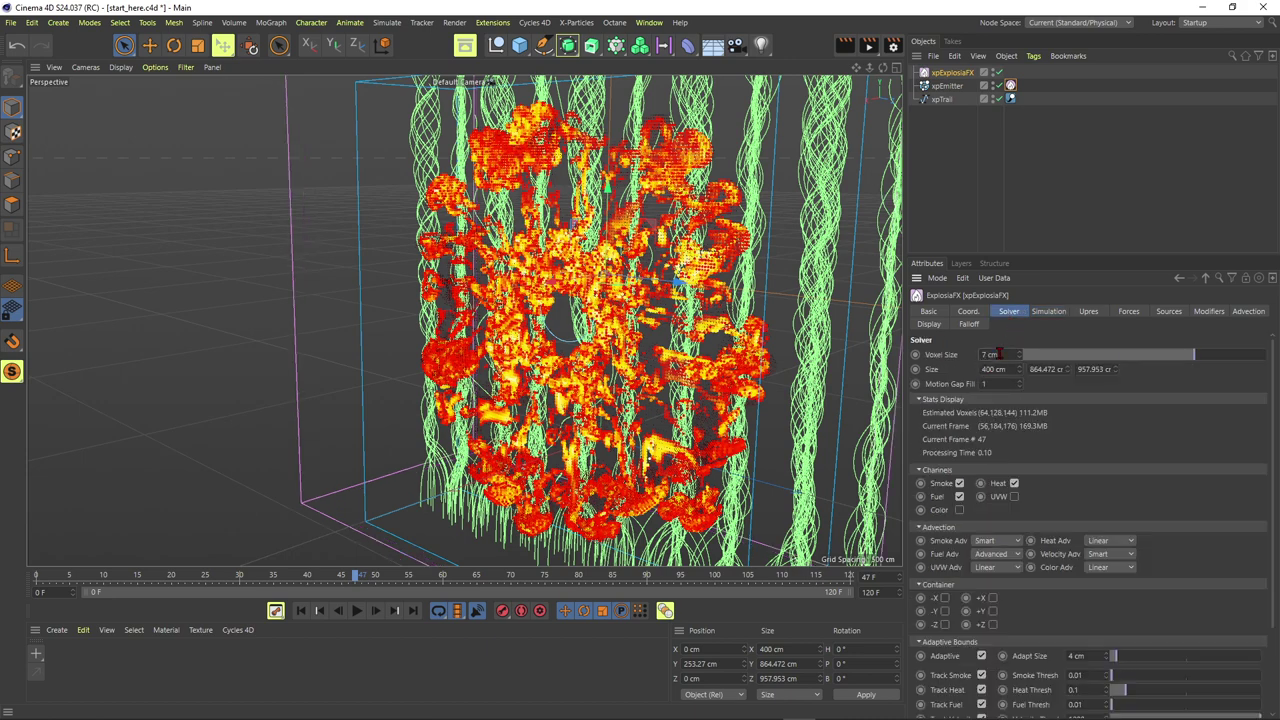
Replay the simulation to frame 41 and examine the coarser voxel explosion across the trails, ending on the first frame
{"action": "left_click", "coordinate": [338, 611]}
{"action": "left_click", "coordinate": [356, 611]}
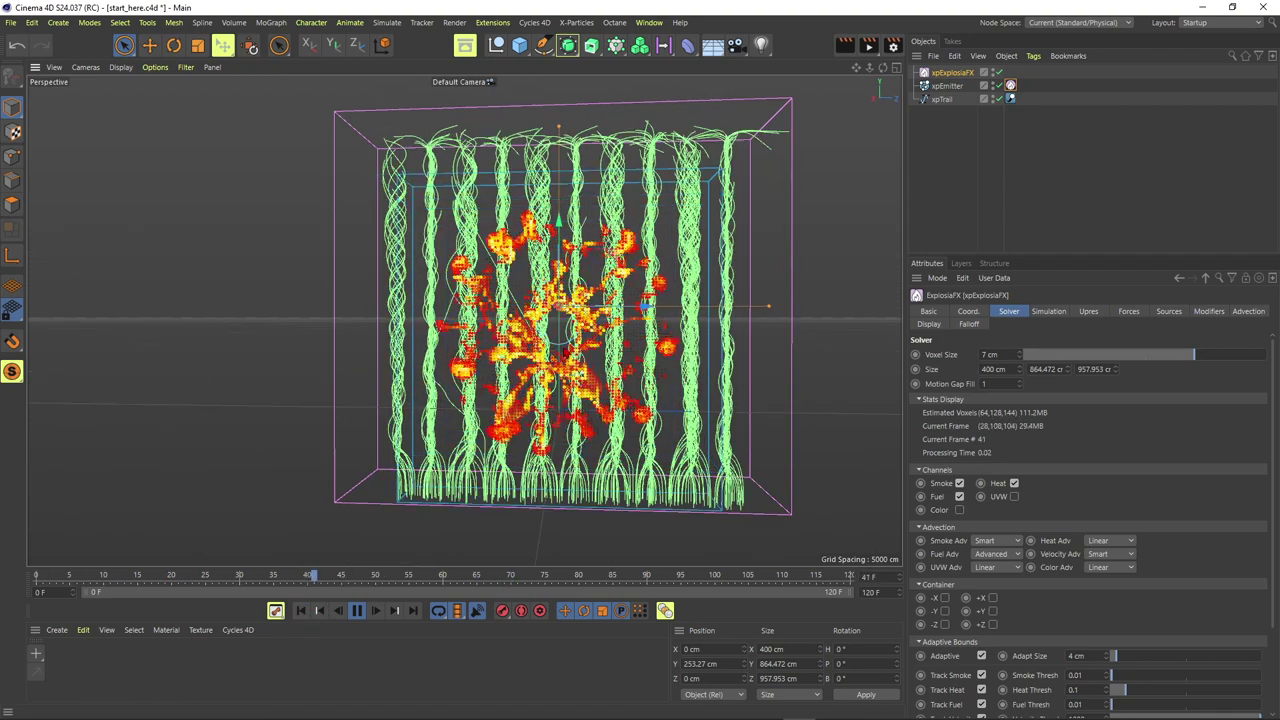
{"action": "left_click_drag", "start_coordinate": [566, 352], "coordinate": [504, 378], "text": "alt"}
{"action": "left_click", "coordinate": [301, 610]}
{"action": "right_click_drag", "start_coordinate": [562, 346], "coordinate": [616, 325], "text": "alt"}
{"action": "left_click_drag", "start_coordinate": [645, 213], "coordinate": [628, 223], "text": "alt"}
{"action": "left_click", "coordinate": [301, 610]}
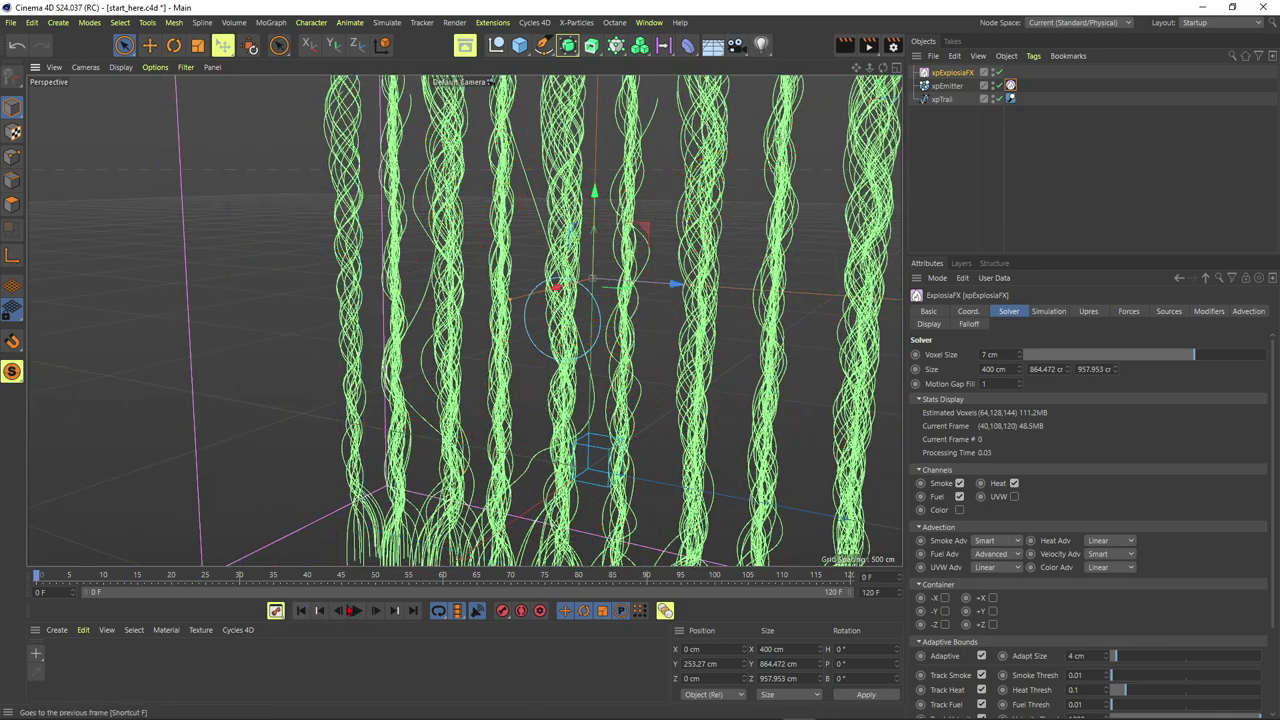
Run the simulation to frame 35 and examine the explosion edge-on from the side of the trails
{"action": "left_click", "coordinate": [356, 611]}
{"action": "left_click", "coordinate": [356, 611]}
{"action": "left_click_drag", "start_coordinate": [646, 257], "coordinate": [520, 262], "text": "alt"}
{"action": "scroll", "coordinate": [646, 257], "scroll_direction": "down", "scroll_amount": 4}
{"action": "left_click_drag", "start_coordinate": [761, 364], "coordinate": [705, 378], "text": "alt"}
{"action": "left_click_drag", "start_coordinate": [601, 204], "coordinate": [574, 266], "text": "alt"}
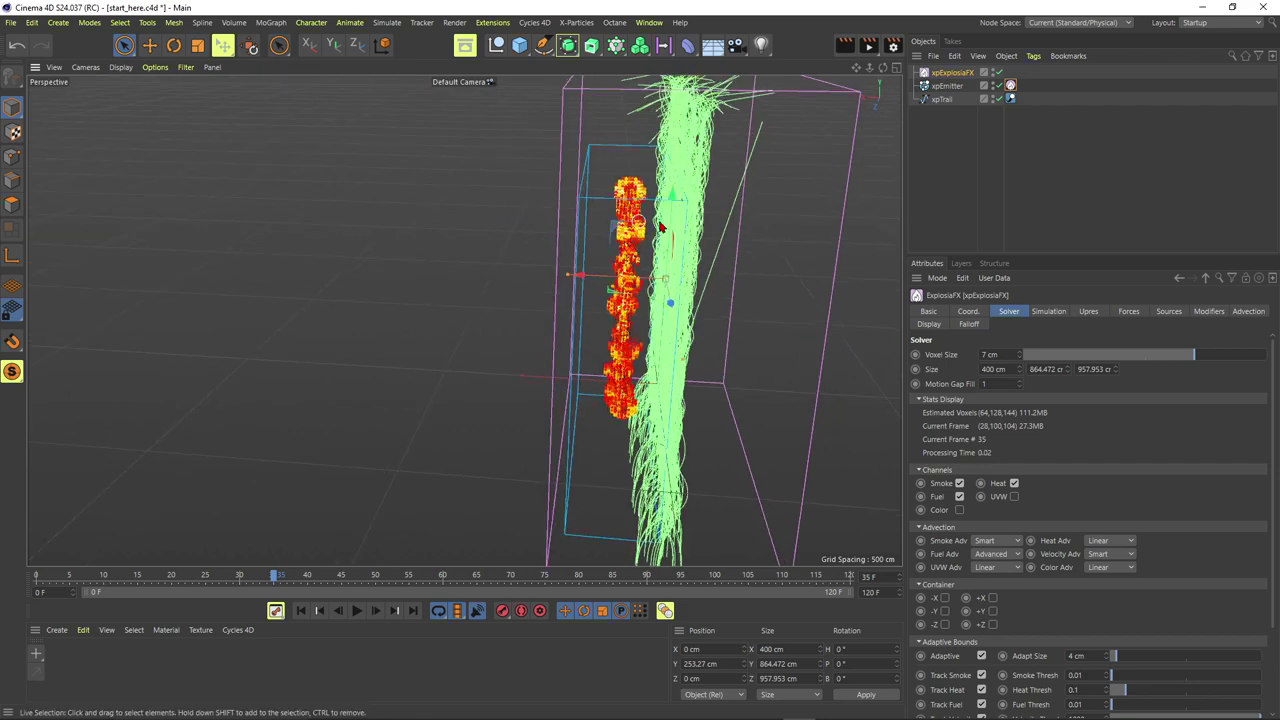
Move the xpEmitter closer to the trails, to about X 72 cm, and test a cone angle of 60°
{"action": "left_click", "coordinate": [538, 296]}
{"action": "mouse_move", "coordinate": [540, 296]}
{"action": "left_mouse_down"}
{"action": "mouse_move", "coordinate": [566, 292]}
{"action": "mouse_move", "coordinate": [545, 289]}
{"action": "left_mouse_up"}
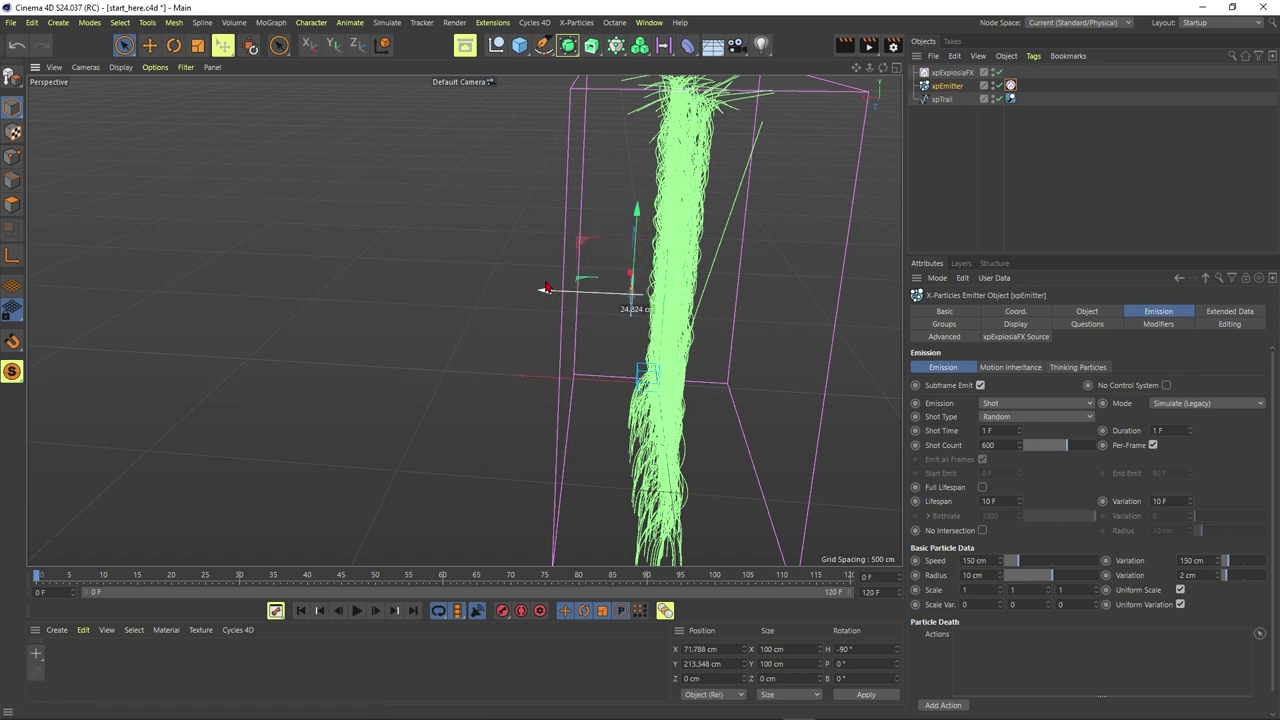
{"action": "left_click", "coordinate": [1082, 312]}
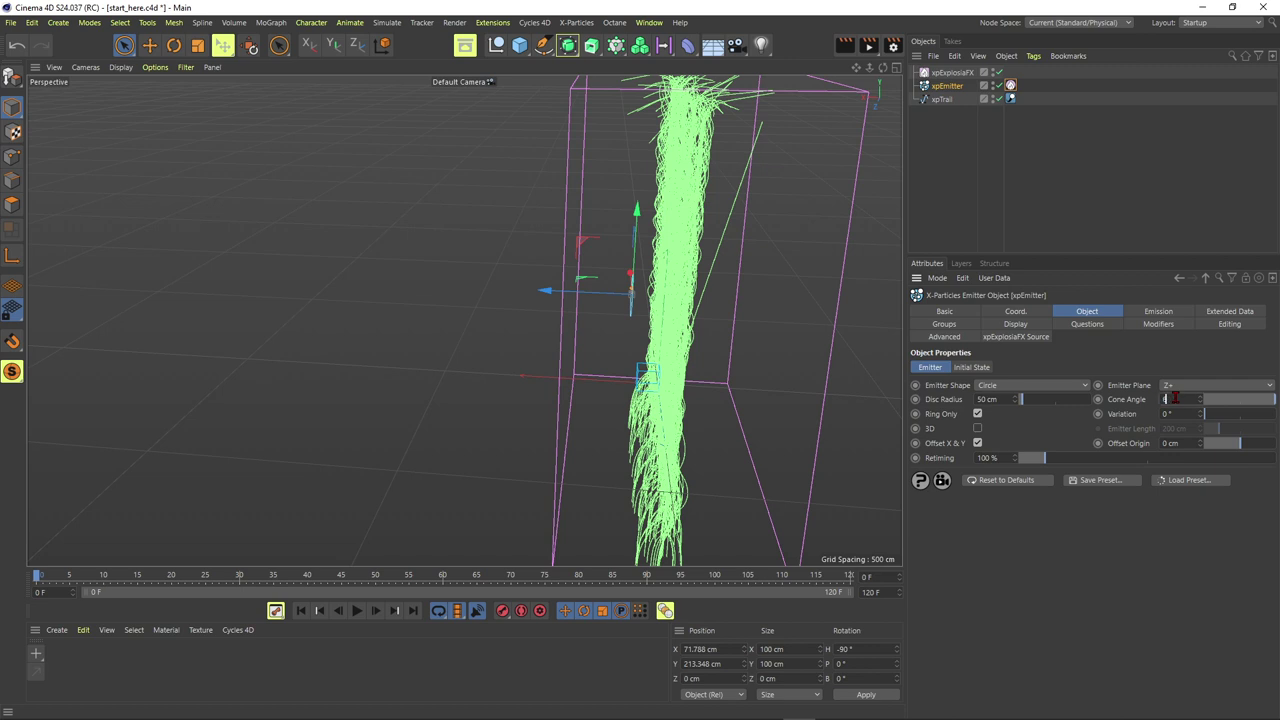
{"action": "left_click_drag", "start_coordinate": [618, 305], "coordinate": [623, 283], "text": "alt"}
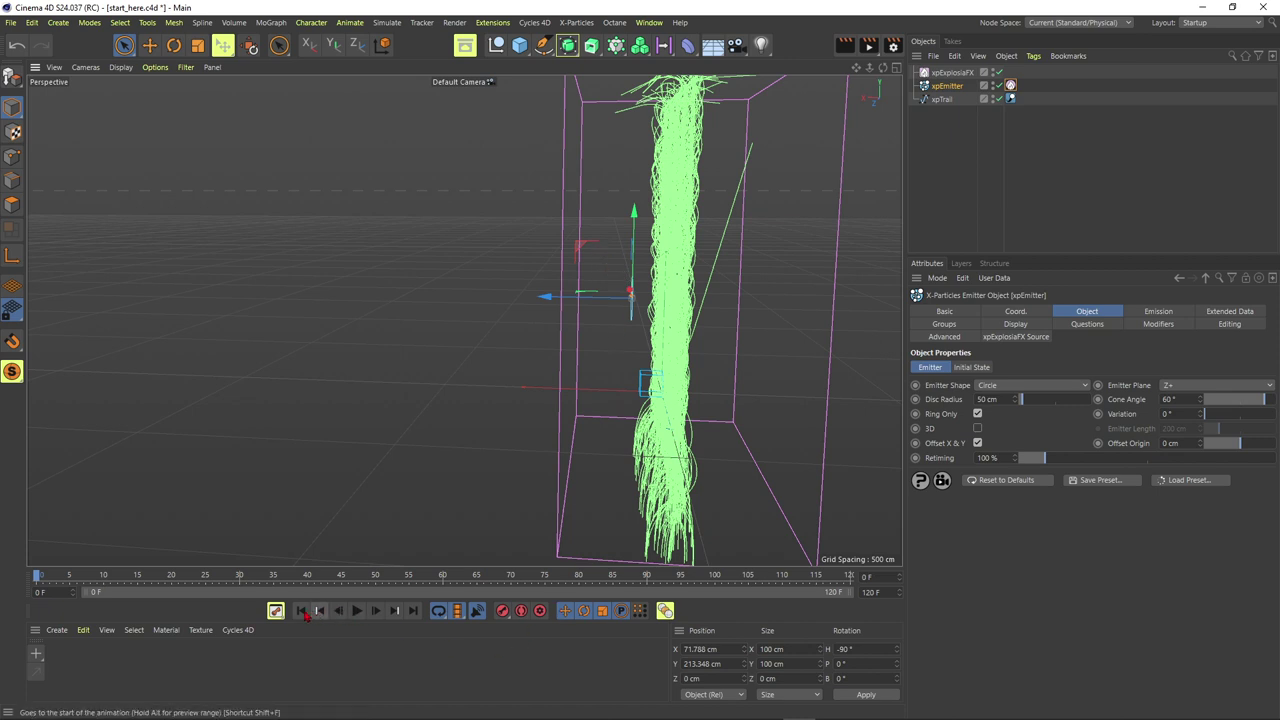
{"action": "left_click", "coordinate": [356, 611]}
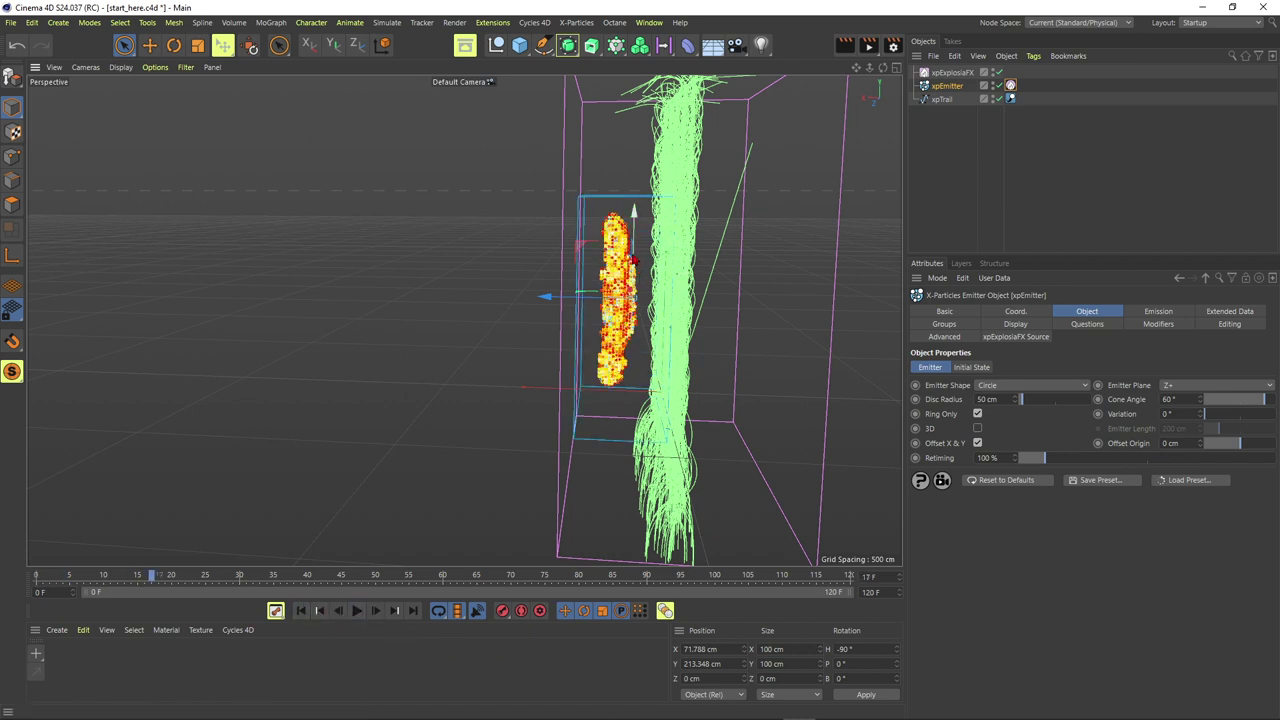
Set the xpEmitter's cone angle to 30° and examine the replayed explosion from the side
{"action": "type", "text": "30"}
{"action": "key", "text": "Return"}
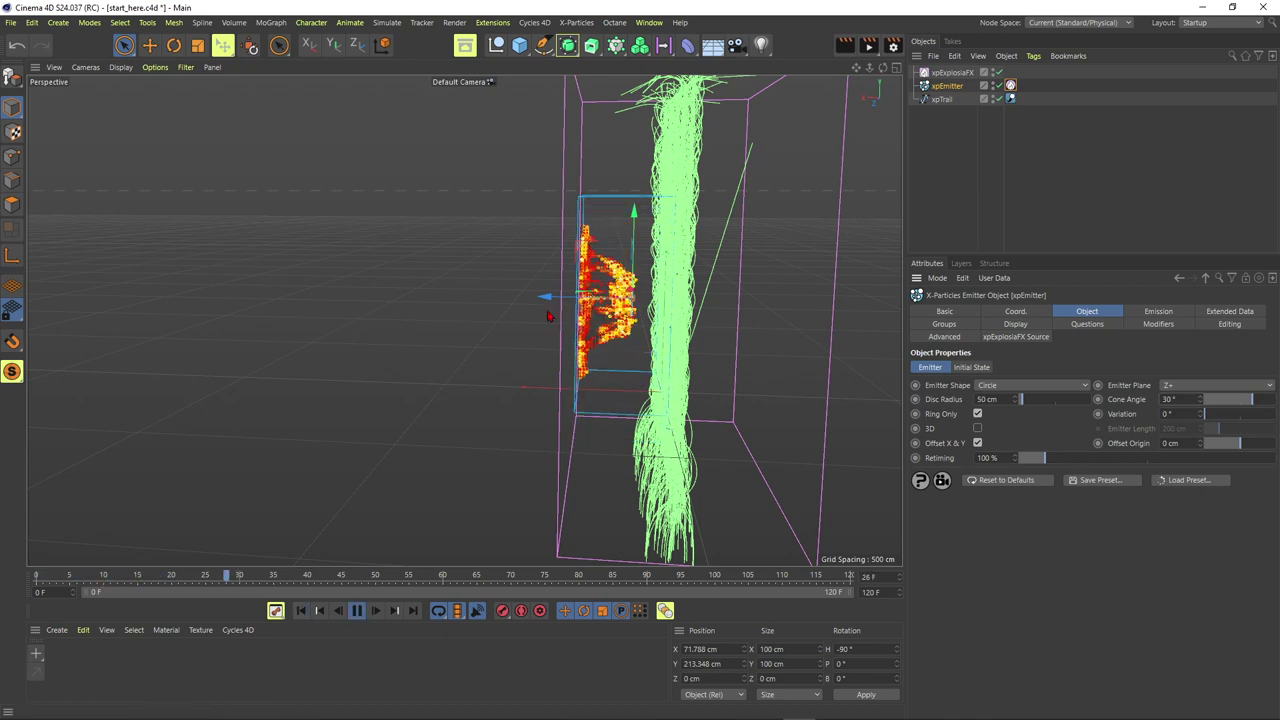
{"action": "left_click", "coordinate": [356, 612]}
{"action": "left_click_drag", "start_coordinate": [650, 270], "coordinate": [630, 228], "text": "alt"}
Move the xpEmitter behind the trails to about X -50 cm and test it with a cone angle of 50°
{"action": "double_click", "coordinate": [1185, 400]}
{"action": "left_click", "coordinate": [301, 610]}
{"action": "left_click_drag", "start_coordinate": [420, 360], "coordinate": [630, 319], "text": "alt"}
{"action": "left_click_drag", "start_coordinate": [672, 345], "coordinate": [683, 326], "text": "alt"}
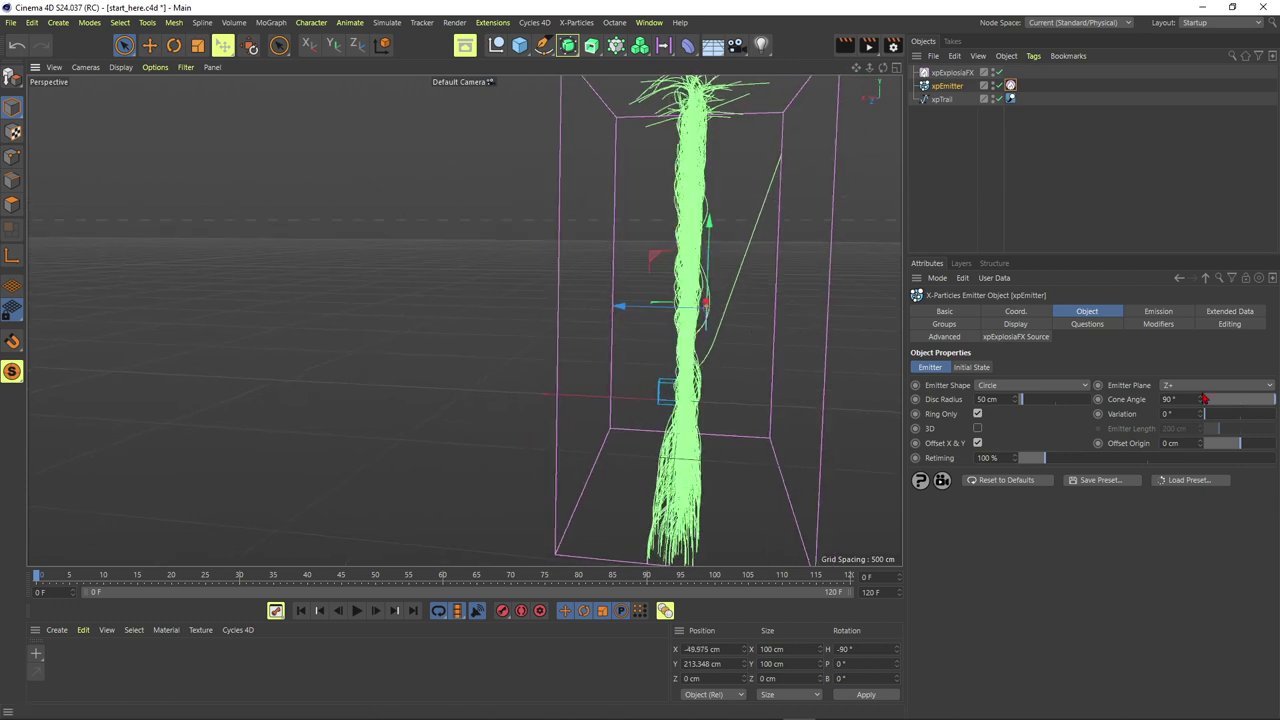
{"action": "key", "text": "Return"}
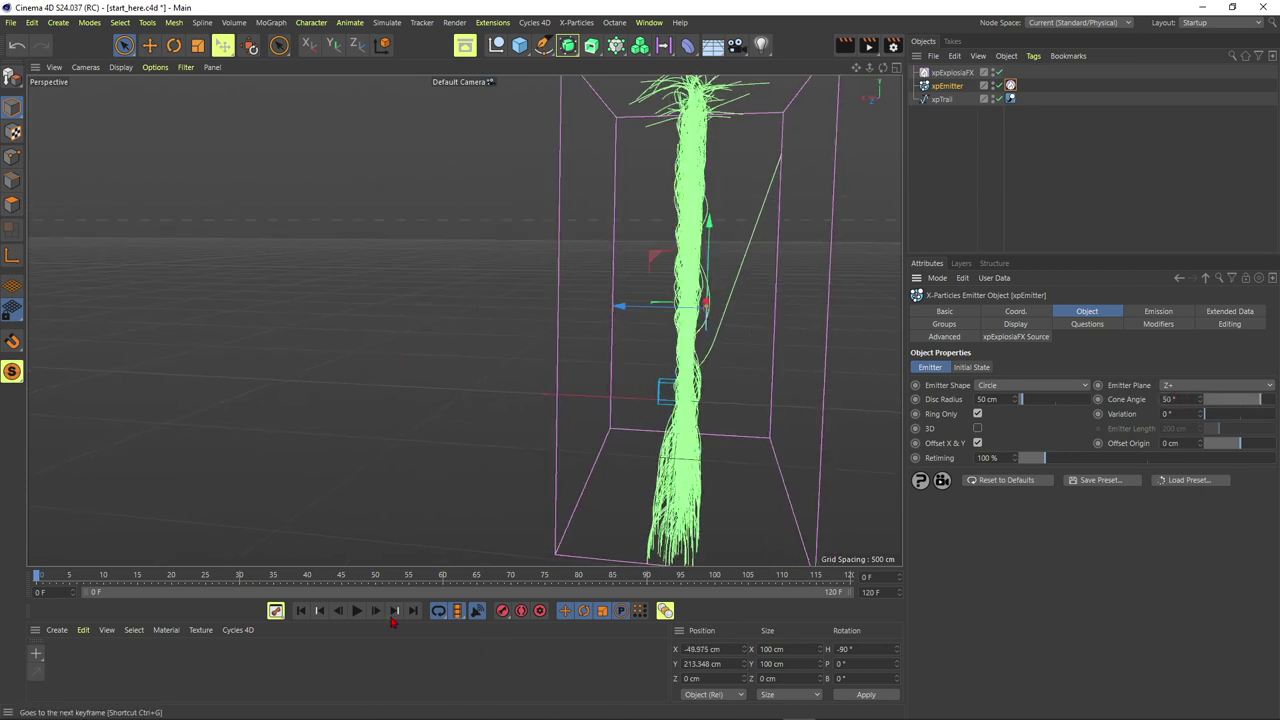
{"action": "left_click", "coordinate": [357, 611]}
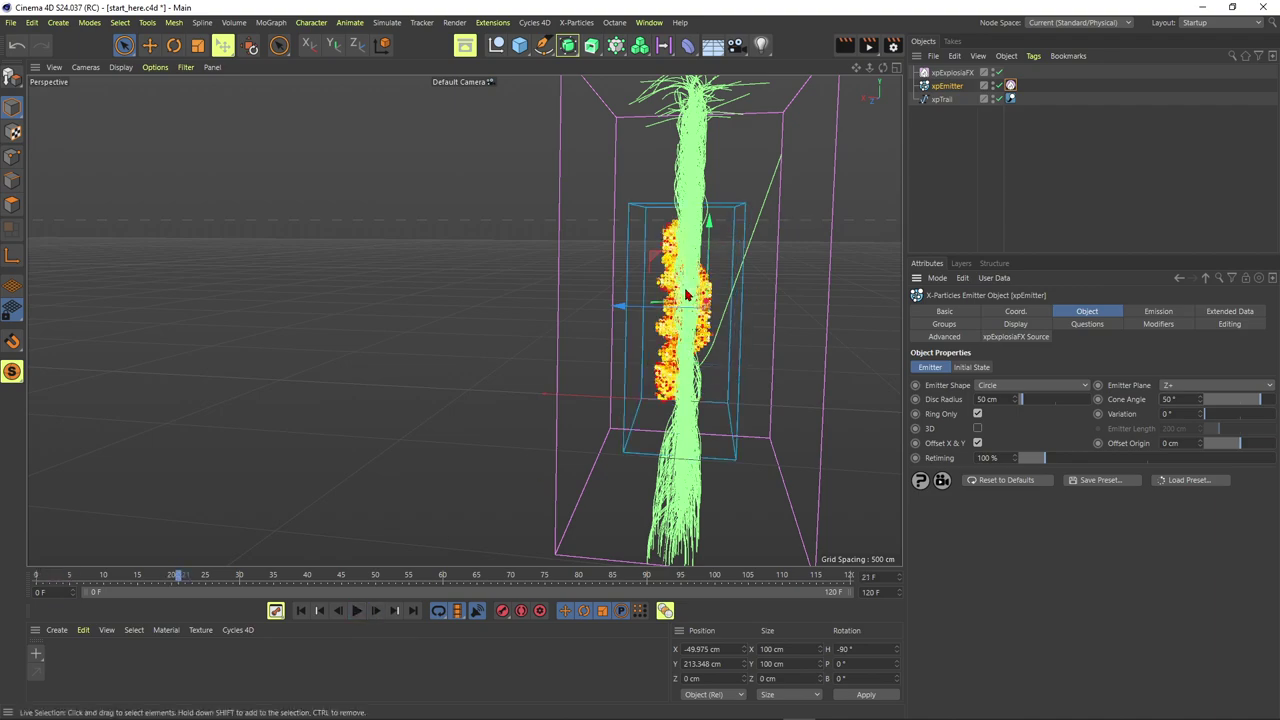
Move the xpEmitter to about Z -212 cm near one end of the trails and duplicate it to about Y 132 cm, Z 192 cm
{"action": "left_click_drag", "start_coordinate": [660, 274], "coordinate": [708, 272], "text": "alt"}
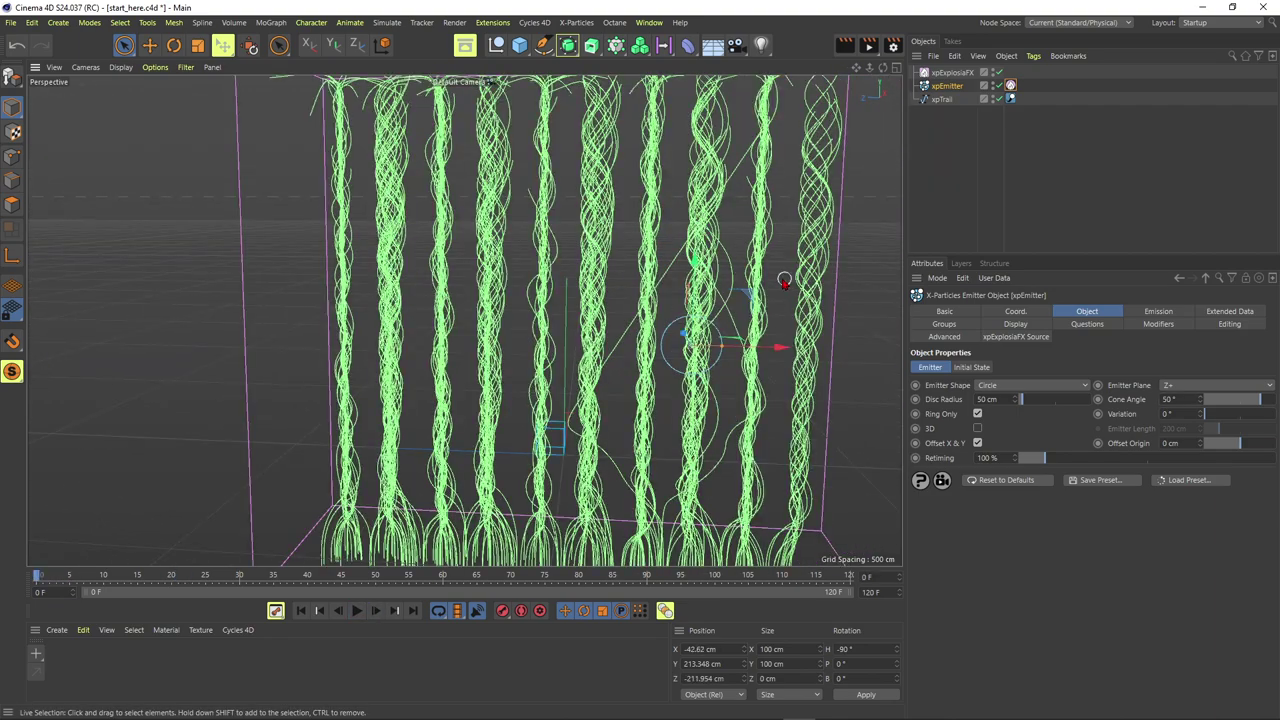
{"action": "mouse_move", "coordinate": [740, 225]}
{"action": "left_mouse_down", "text": "alt"}
{"action": "mouse_move", "coordinate": [634, 206]}
{"action": "mouse_move", "coordinate": [745, 248]}
{"action": "left_mouse_up", "text": "alt"}
{"action": "left_click_drag", "start_coordinate": [783, 178], "coordinate": [558, 328], "text": "ctrl"}
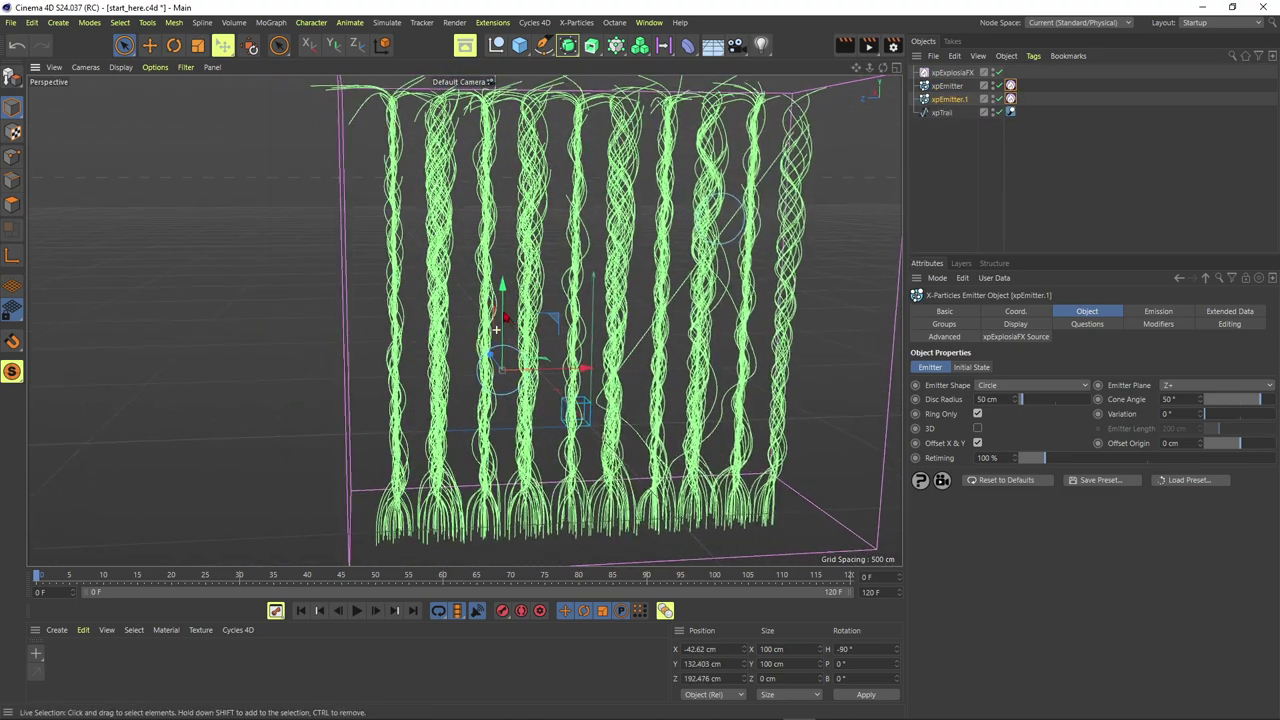
Set the duplicated emitter's shot time to 6 F and replay the simulation to frame 15
{"action": "left_click", "coordinate": [1145, 314]}
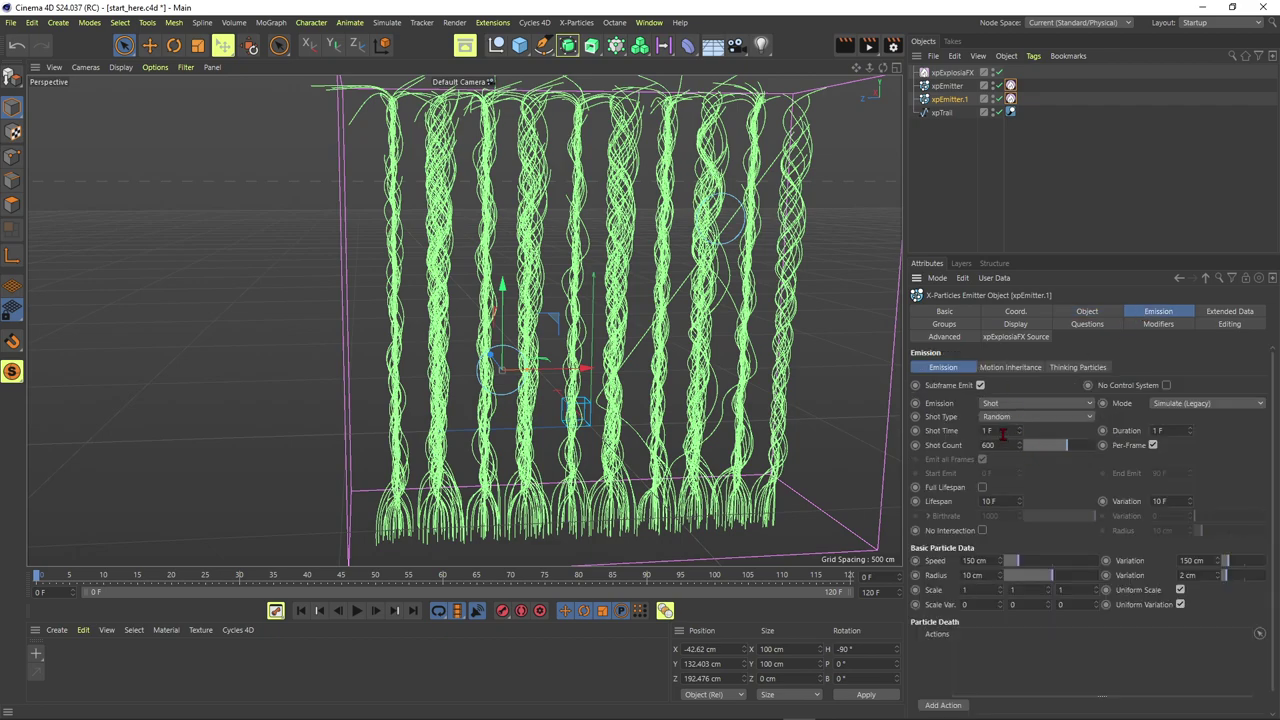
{"action": "left_click_drag", "start_coordinate": [897, 428], "coordinate": [676, 302], "text": "alt"}
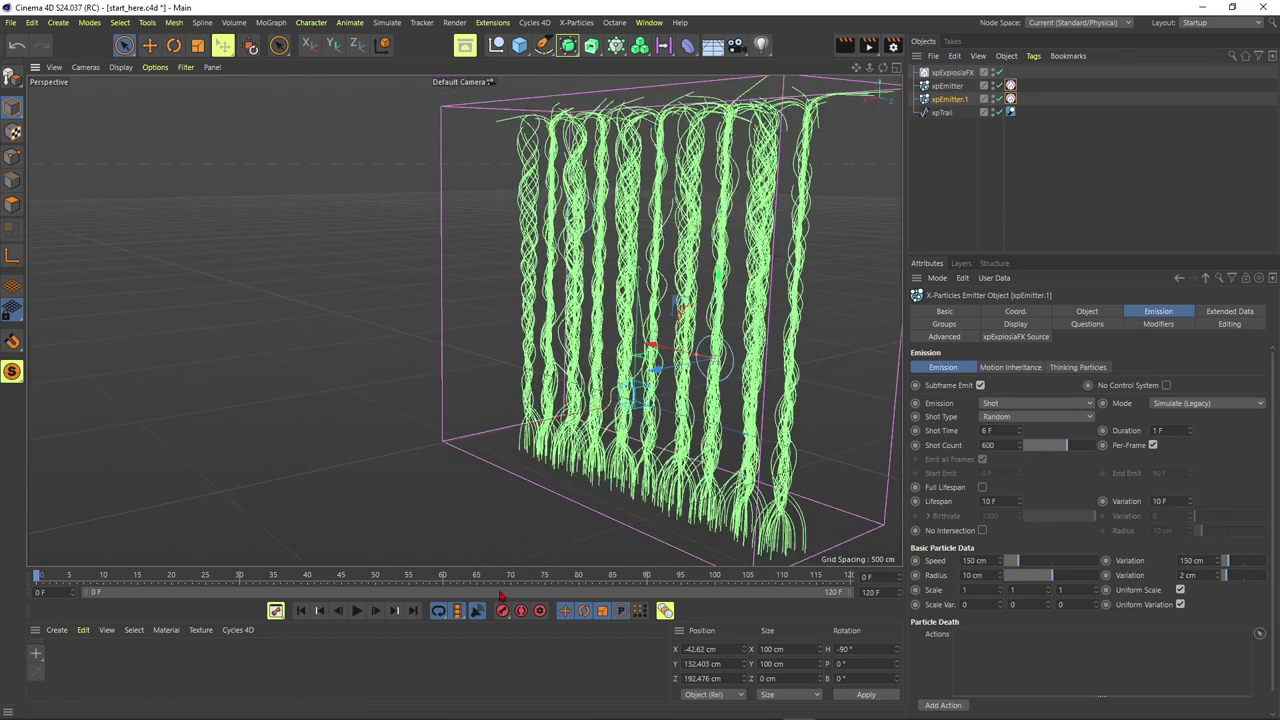
{"action": "left_click", "coordinate": [356, 611]}
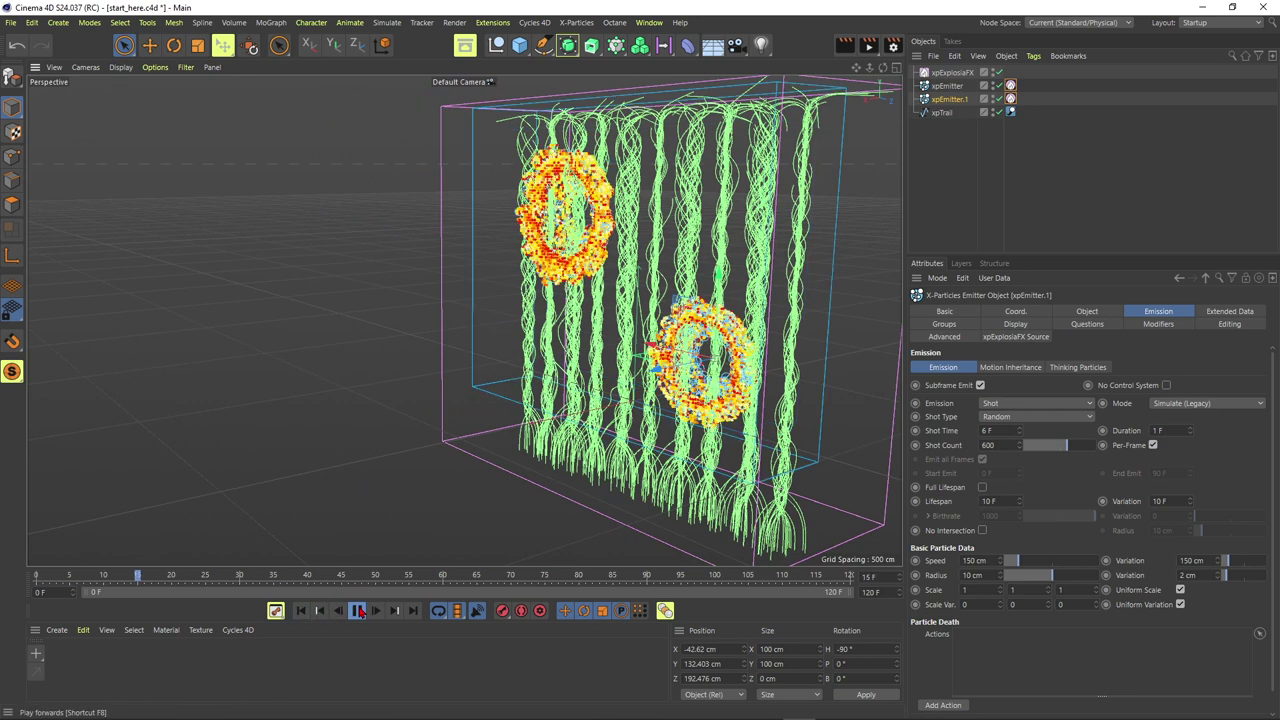
Set the shot time of xpEmitter.1 to 10 F and replay the simulation to frame 21
{"action": "left_click", "coordinate": [993, 425]}
{"action": "type", "text": "10"}
{"action": "key", "text": "Return"}
{"action": "left_click", "coordinate": [302, 611]}
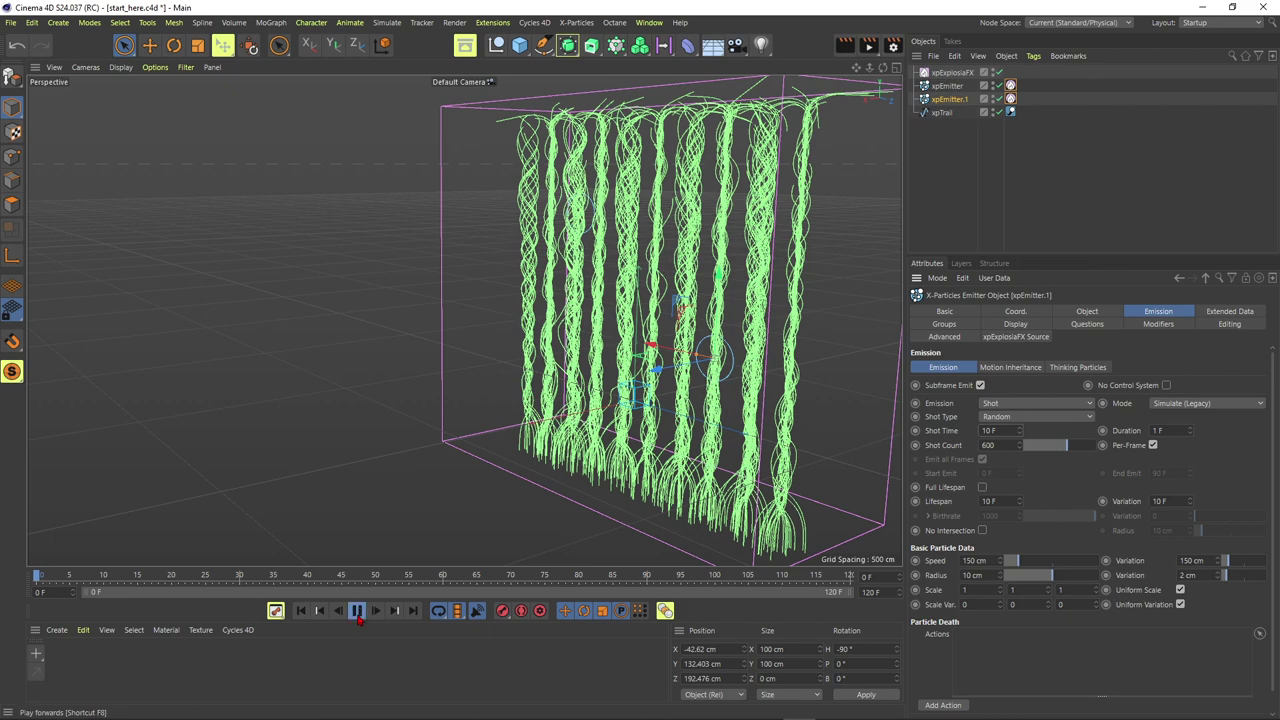
{"action": "left_click", "coordinate": [358, 617]}
{"action": "left_click_drag", "start_coordinate": [768, 390], "coordinate": [653, 376], "text": "alt"}
Give xpEmitter.1 a cone angle of 90° and a disc radius of about 76 cm, positioned at about Y 170 cm, Z 216 cm
{"action": "left_click", "coordinate": [1085, 312]}
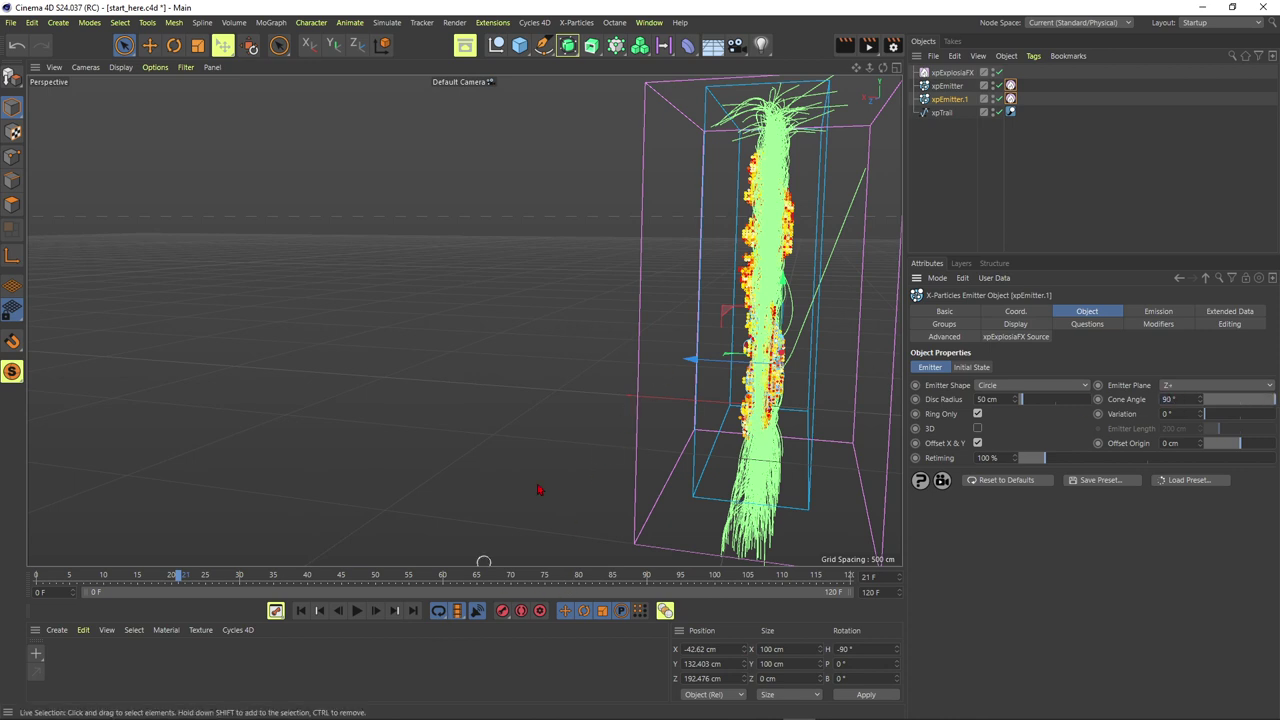
{"action": "left_click", "coordinate": [301, 610]}
{"action": "left_click_drag", "start_coordinate": [694, 357], "coordinate": [752, 357], "text": "alt"}
{"action": "middle_click_drag", "start_coordinate": [750, 331], "coordinate": [722, 333], "text": "alt"}
{"action": "mouse_move", "coordinate": [706, 304]}
{"action": "left_mouse_down"}
{"action": "mouse_move", "coordinate": [712, 277]}
{"action": "mouse_move", "coordinate": [717, 290]}
{"action": "left_mouse_up"}
{"action": "left_click_drag", "start_coordinate": [724, 335], "coordinate": [695, 348], "text": "alt"}
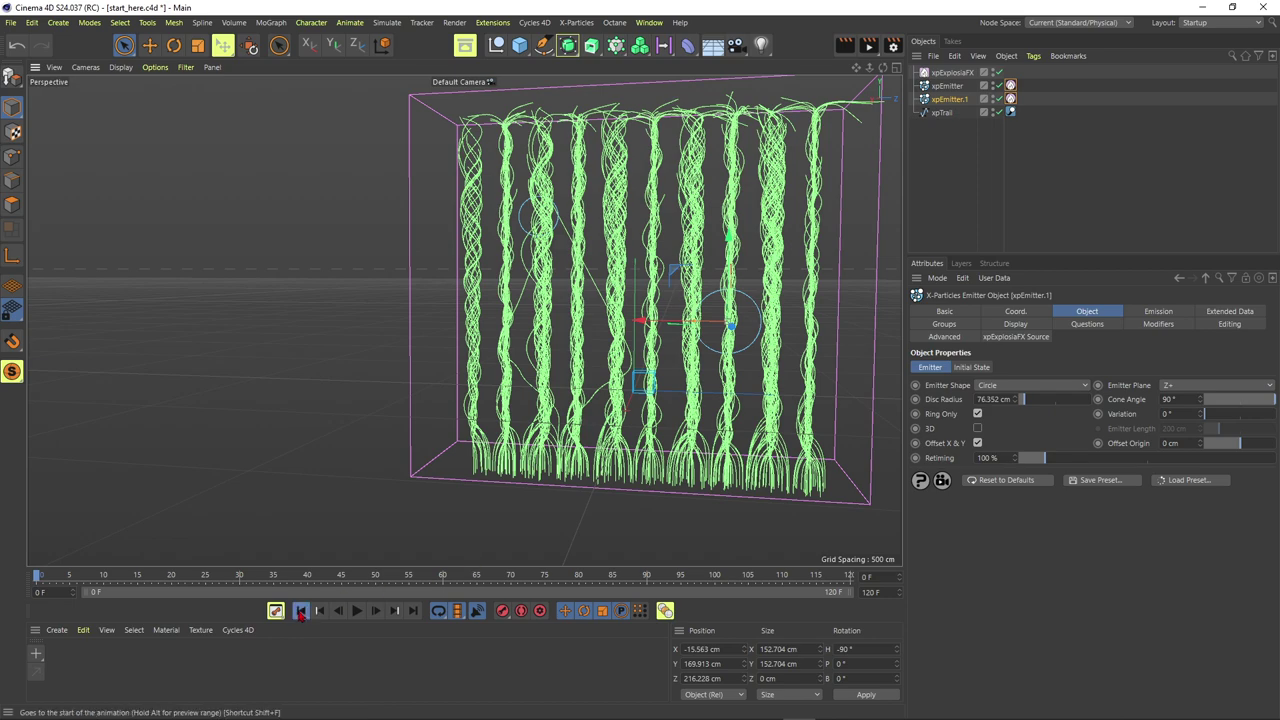
Shift xpEmitter.1 to about Y 175 cm, Z 183 cm and replay to frame 29 to examine both explosions
{"action": "left_click", "coordinate": [356, 612]}
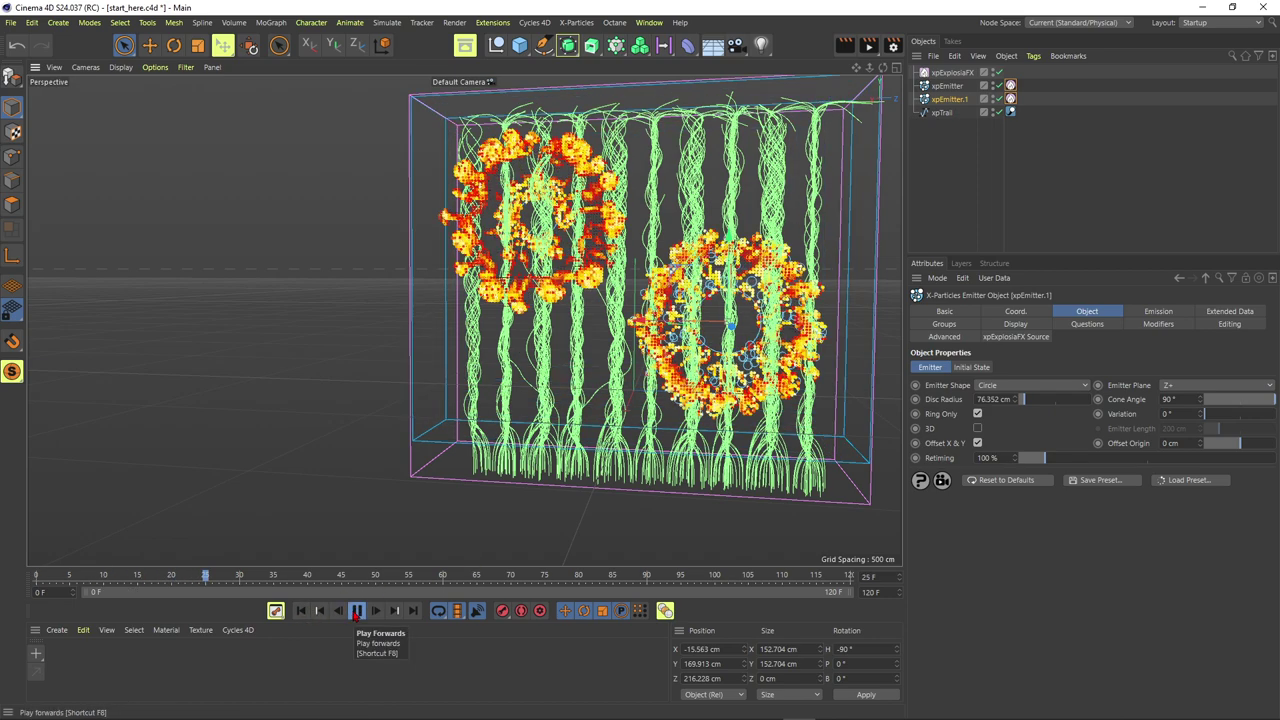
{"action": "left_click_drag", "start_coordinate": [752, 272], "coordinate": [712, 260], "text": "alt"}
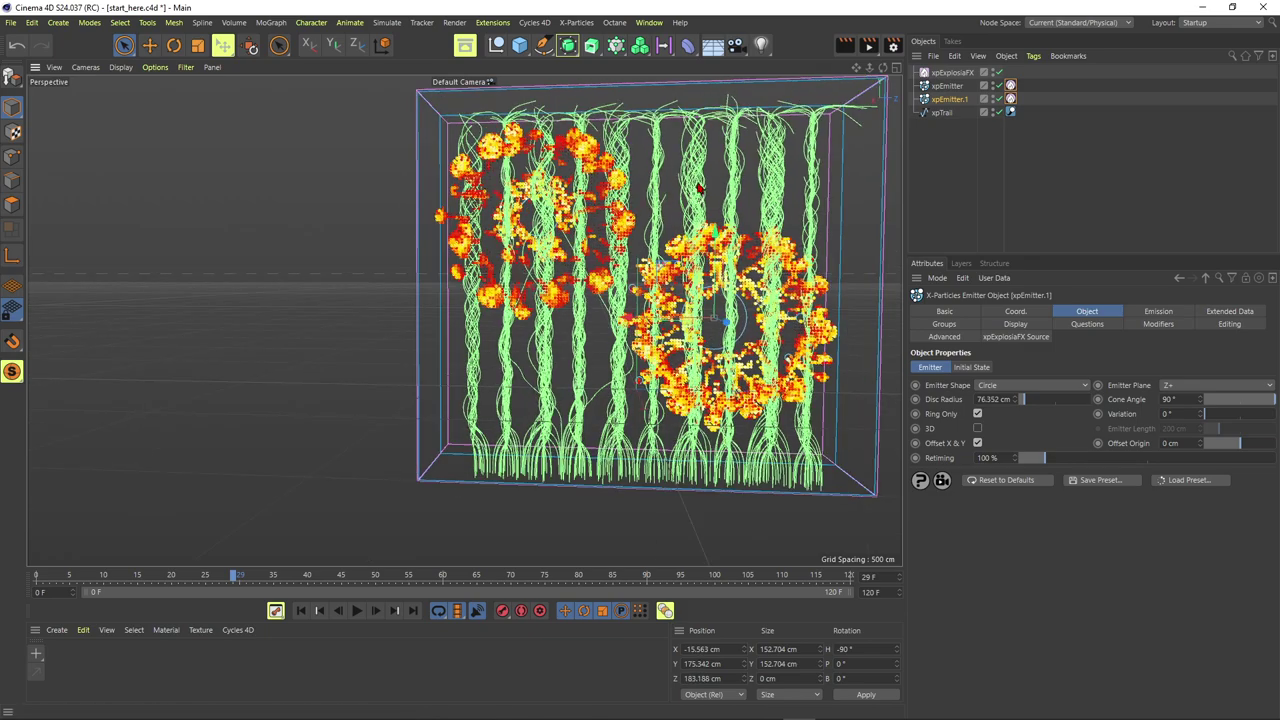
{"action": "left_click_drag", "start_coordinate": [656, 337], "coordinate": [643, 164], "text": "alt"}
{"action": "scroll", "coordinate": [714, 287], "scroll_direction": "up", "scroll_amount": 2}
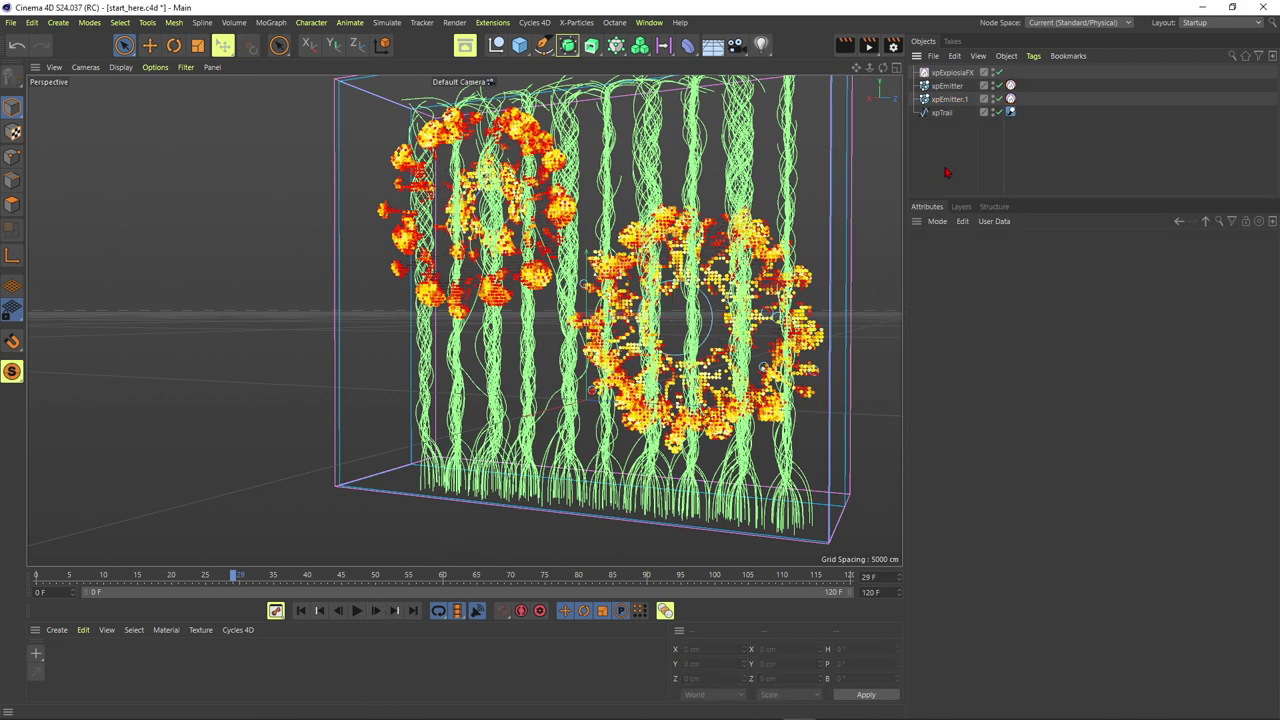
Set the gravity in the xpExplosiaFX simulation buoyancy settings to 0 cm
{"action": "left_click", "coordinate": [958, 74]}
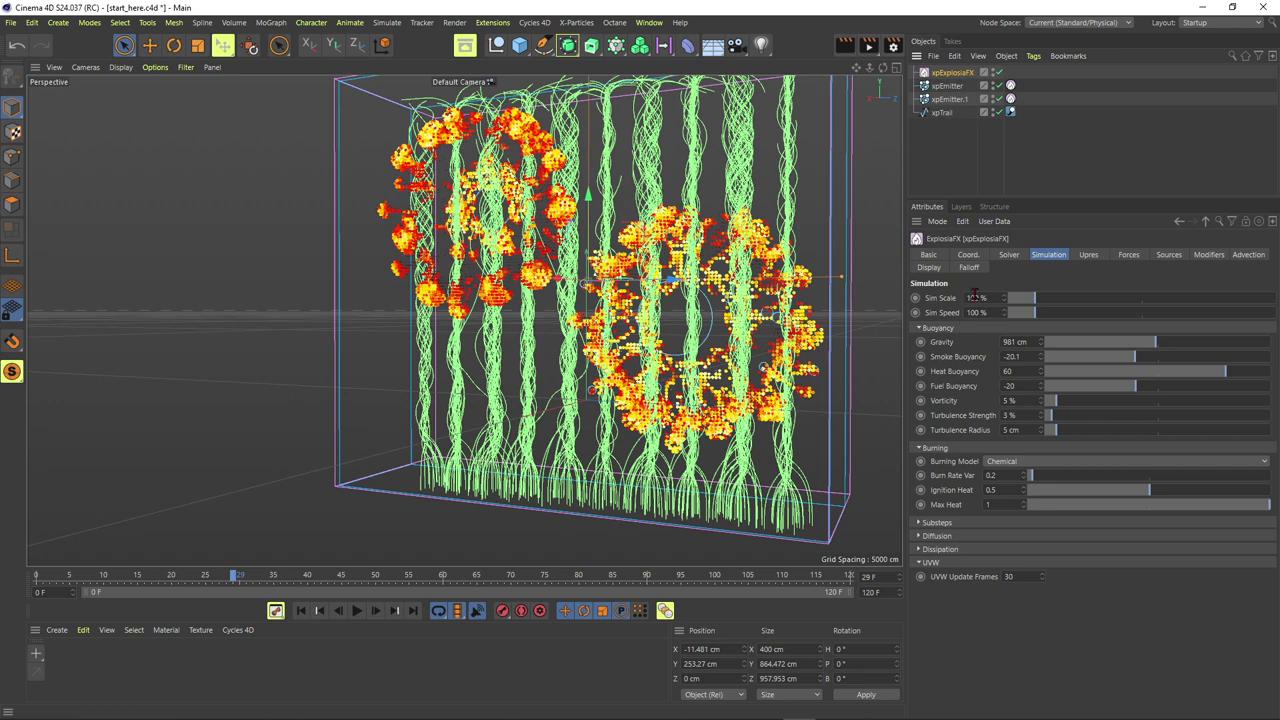
{"action": "double_click", "coordinate": [1021, 341]}
{"action": "type", "text": "0"}
{"action": "key", "text": "Return"}
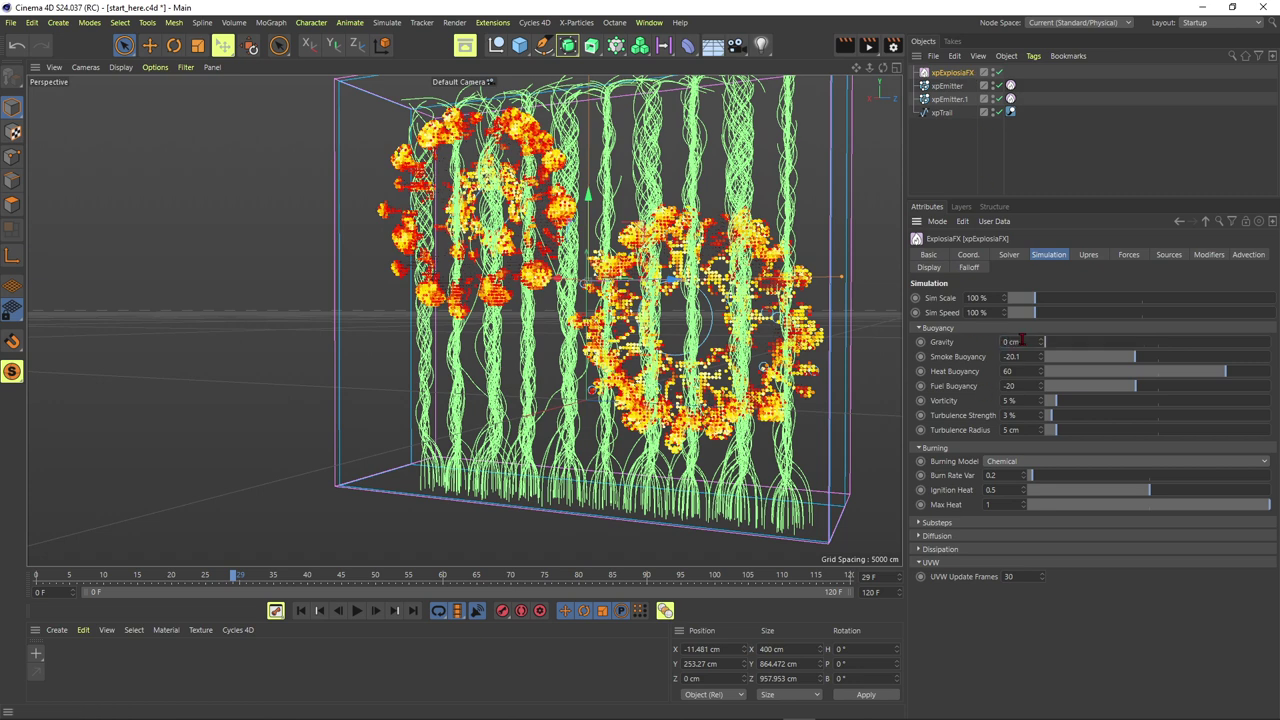
{"action": "left_click_drag", "start_coordinate": [830, 314], "coordinate": [897, 354], "text": "alt"}
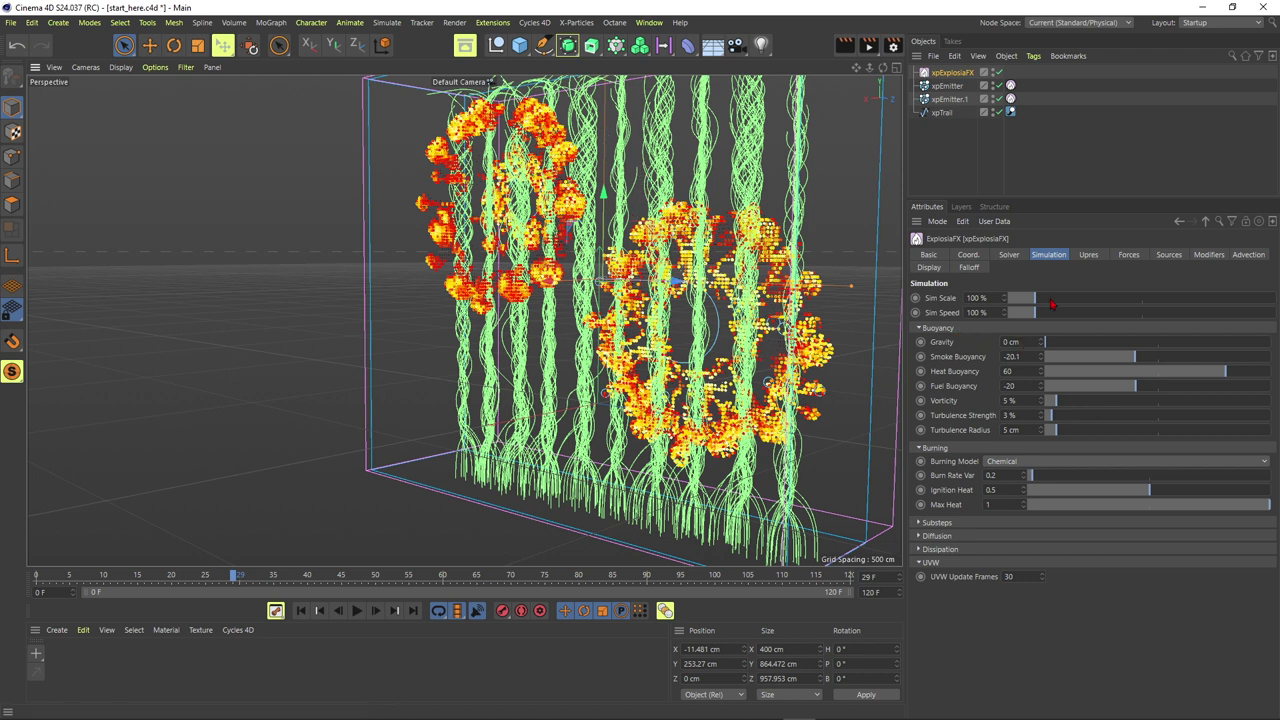
Set the Adapt Size of the xpExplosiaFX adaptive bounds to 200 cm and replay the simulation to frame 5
{"action": "left_click", "coordinate": [1009, 256]}
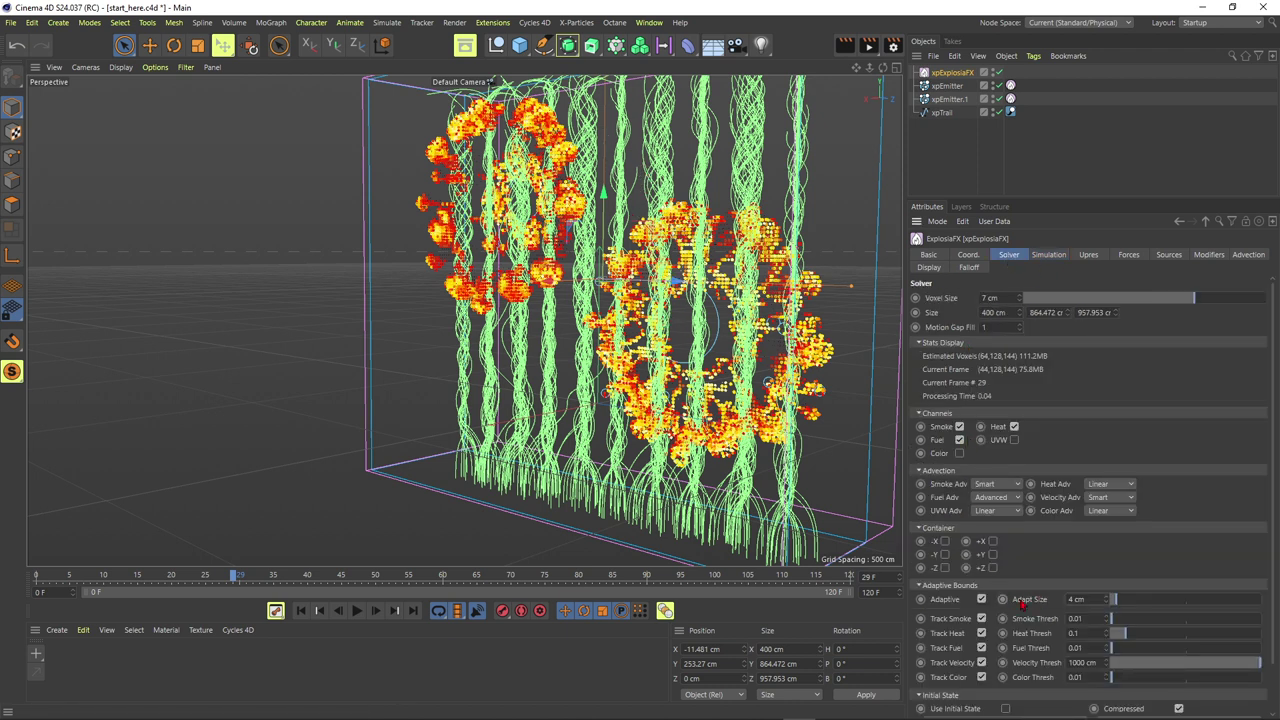
{"action": "left_click", "coordinate": [1083, 599]}
{"action": "type", "text": "200"}
{"action": "key", "text": "Return"}
{"action": "scroll", "coordinate": [690, 398], "scroll_direction": "down", "scroll_amount": 3}
{"action": "left_click_drag", "start_coordinate": [690, 398], "coordinate": [722, 392], "text": "alt"}
{"action": "left_click", "coordinate": [301, 611]}
{"action": "left_click", "coordinate": [356, 611]}
{"action": "left_click", "coordinate": [356, 611]}
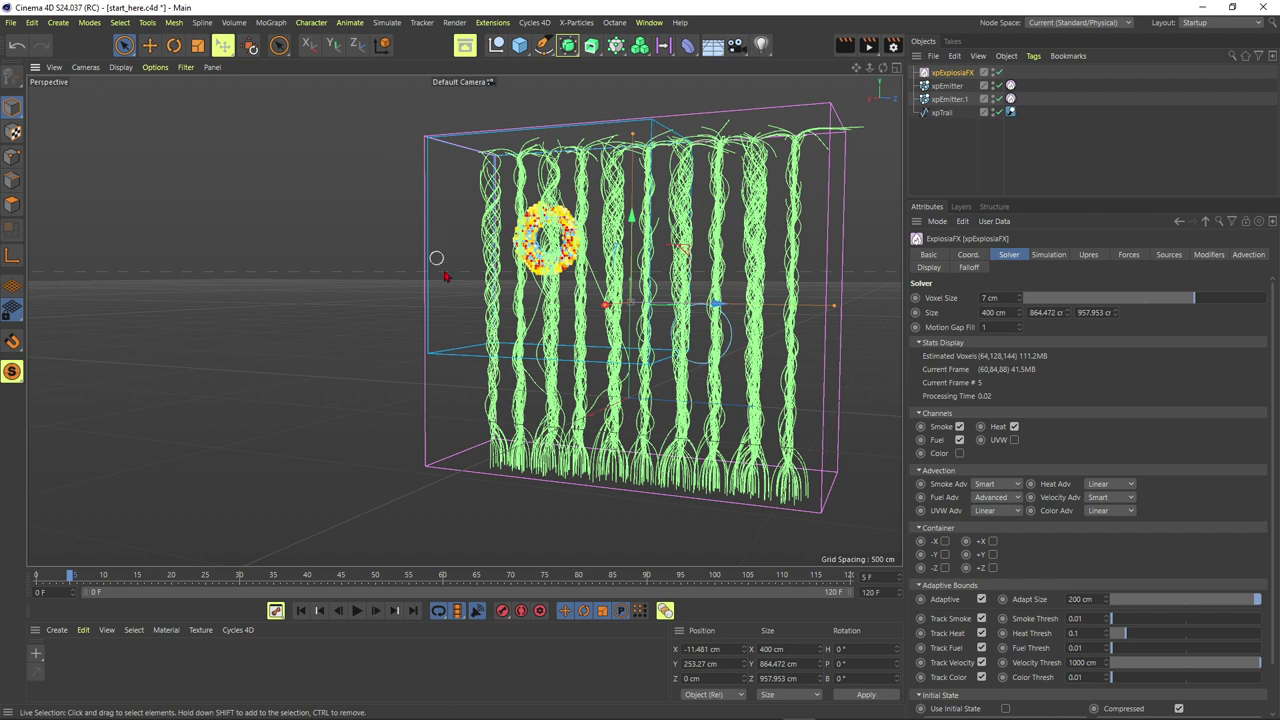
Return the Adapt Size to 4 cm and replay to frame 8 to compare the adaptive bounds around the first explosion
{"action": "double_click", "coordinate": [1087, 599]}
{"action": "type", "text": "4"}
{"action": "key", "text": "Return"}
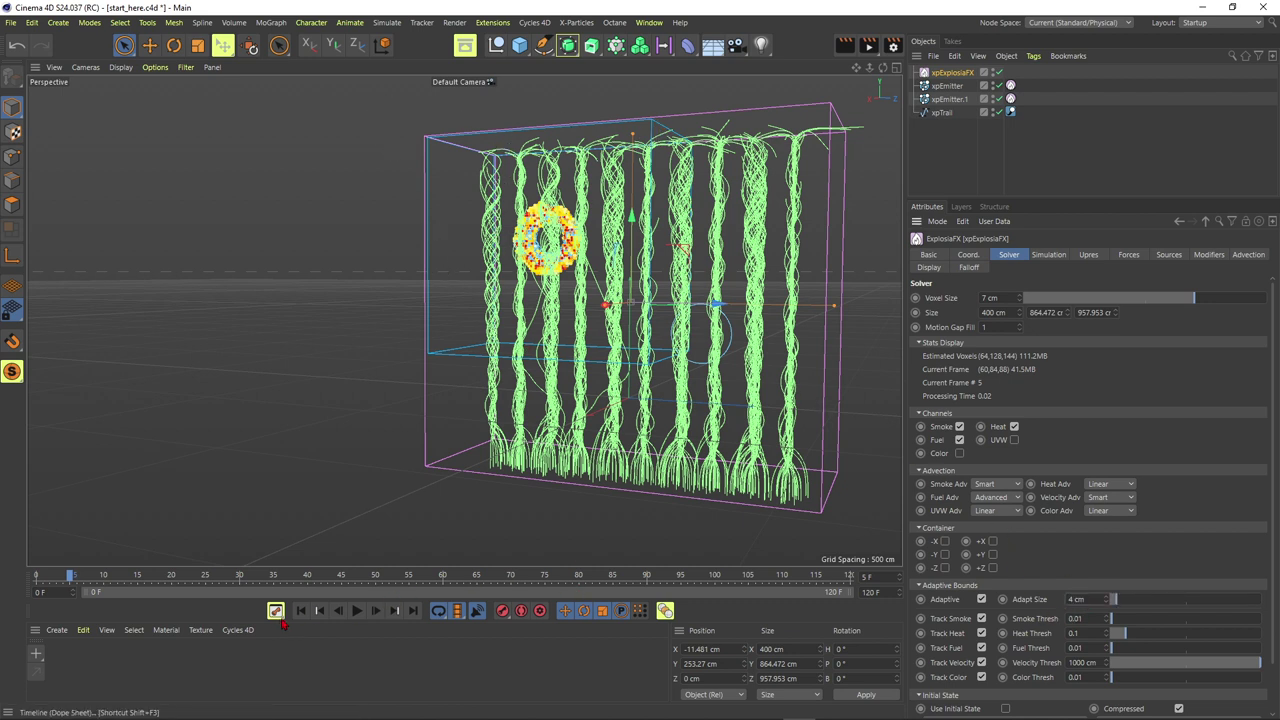
{"action": "left_click", "coordinate": [355, 612]}
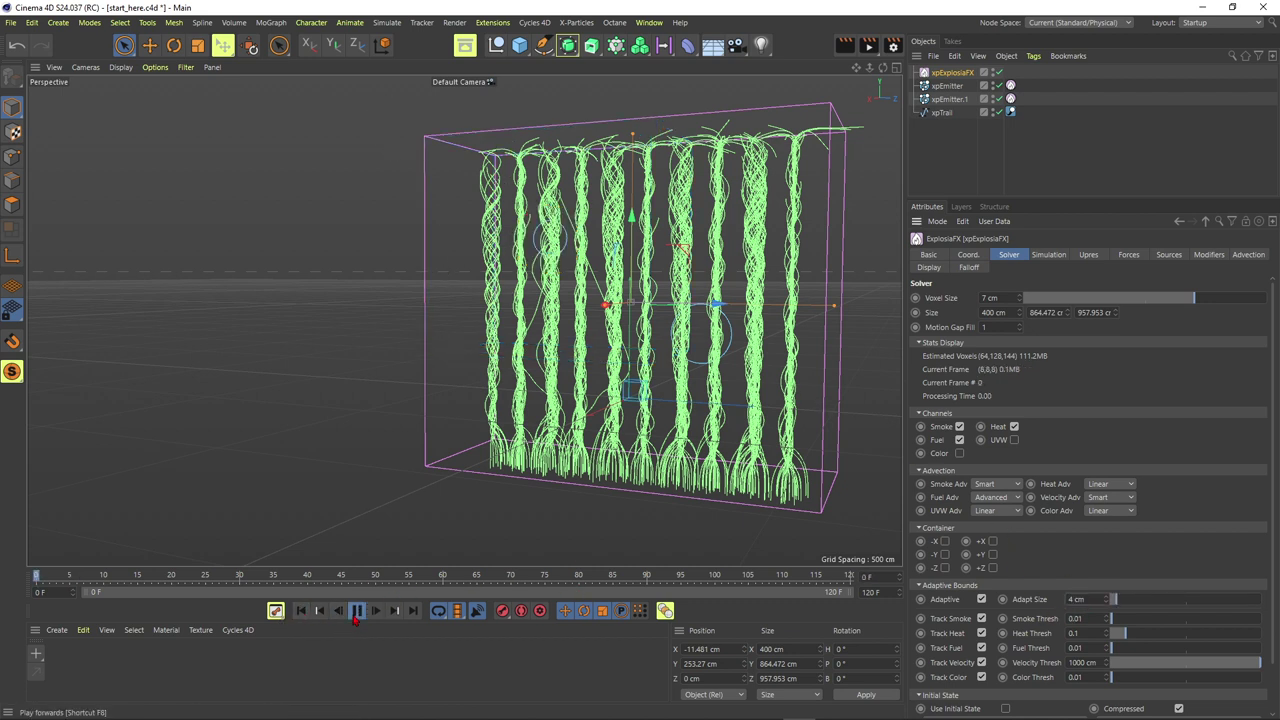
{"action": "left_click", "coordinate": [356, 611]}
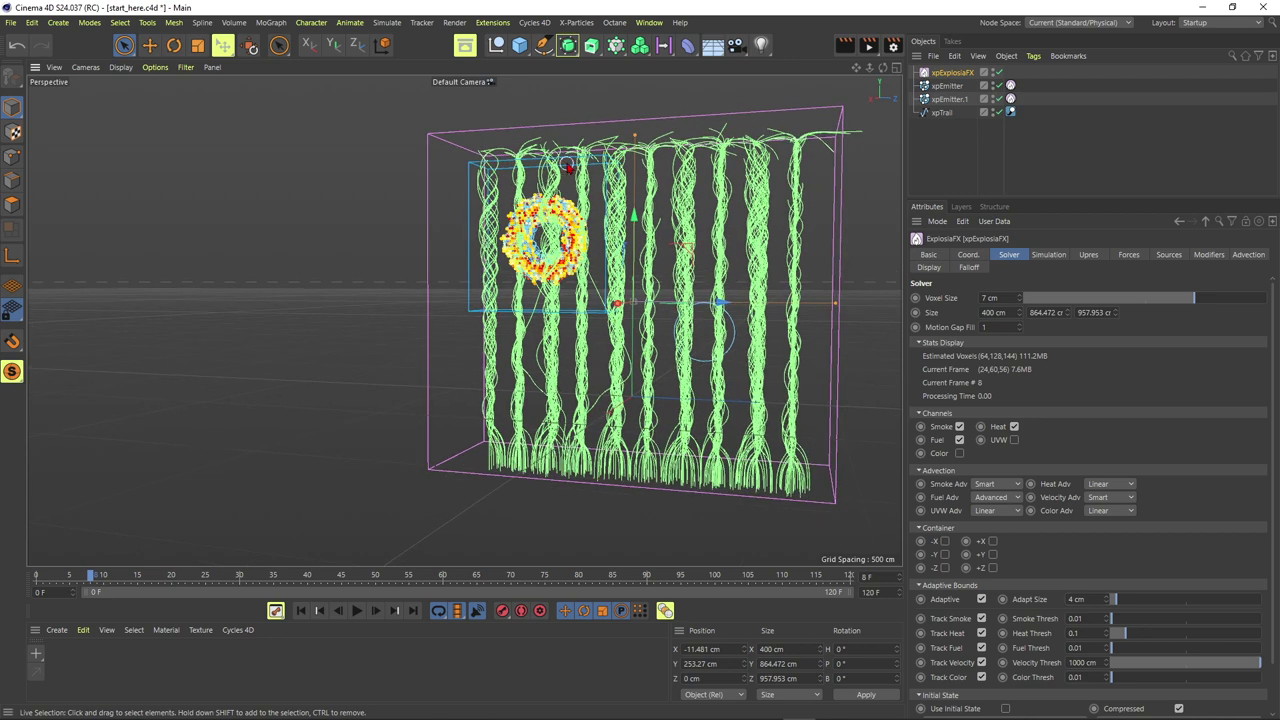
{"action": "left_click_drag", "start_coordinate": [547, 234], "coordinate": [501, 192], "text": "alt"}
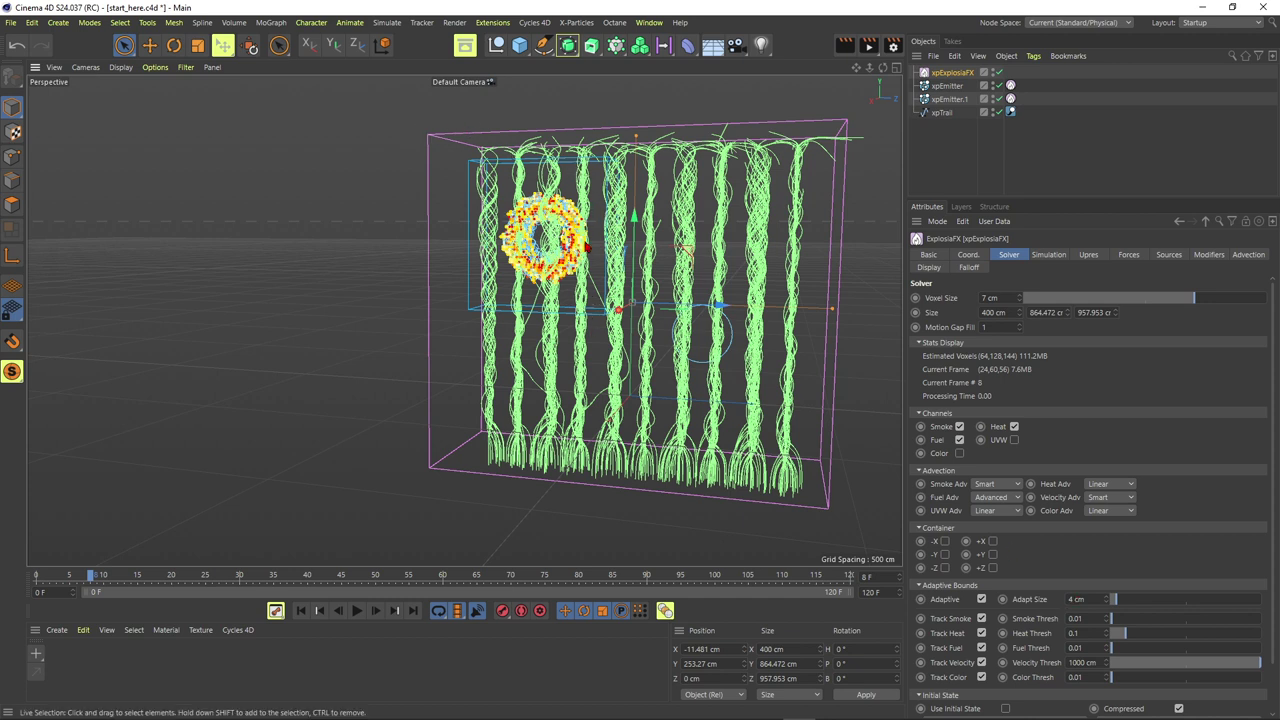
Set the xpExplosiaFX Adapt Size to 200 cm
{"action": "left_click", "coordinate": [1088, 600]}
{"action": "type", "text": "200"}
{"action": "key", "text": "Return"}
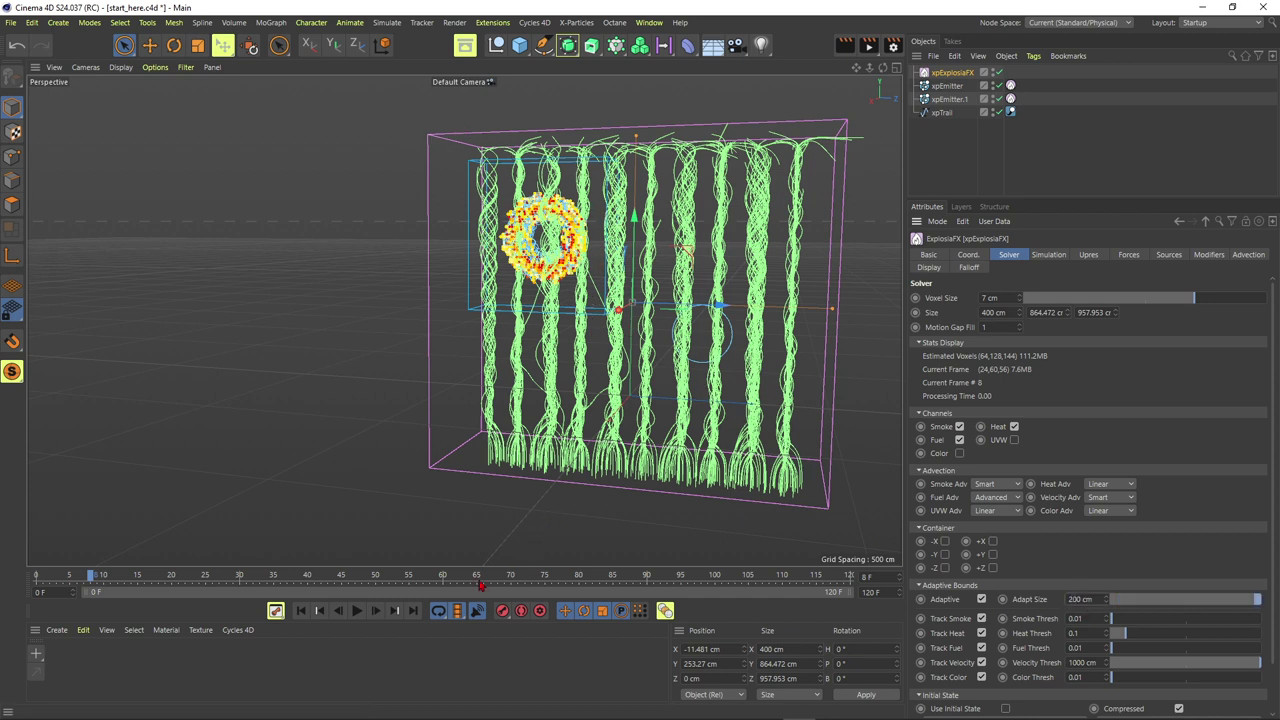
Replay the simulation from the start to frame 39 and examine the explosions and bounds from the front and side
{"action": "left_click", "coordinate": [300, 610]}
{"action": "left_click", "coordinate": [357, 611]}
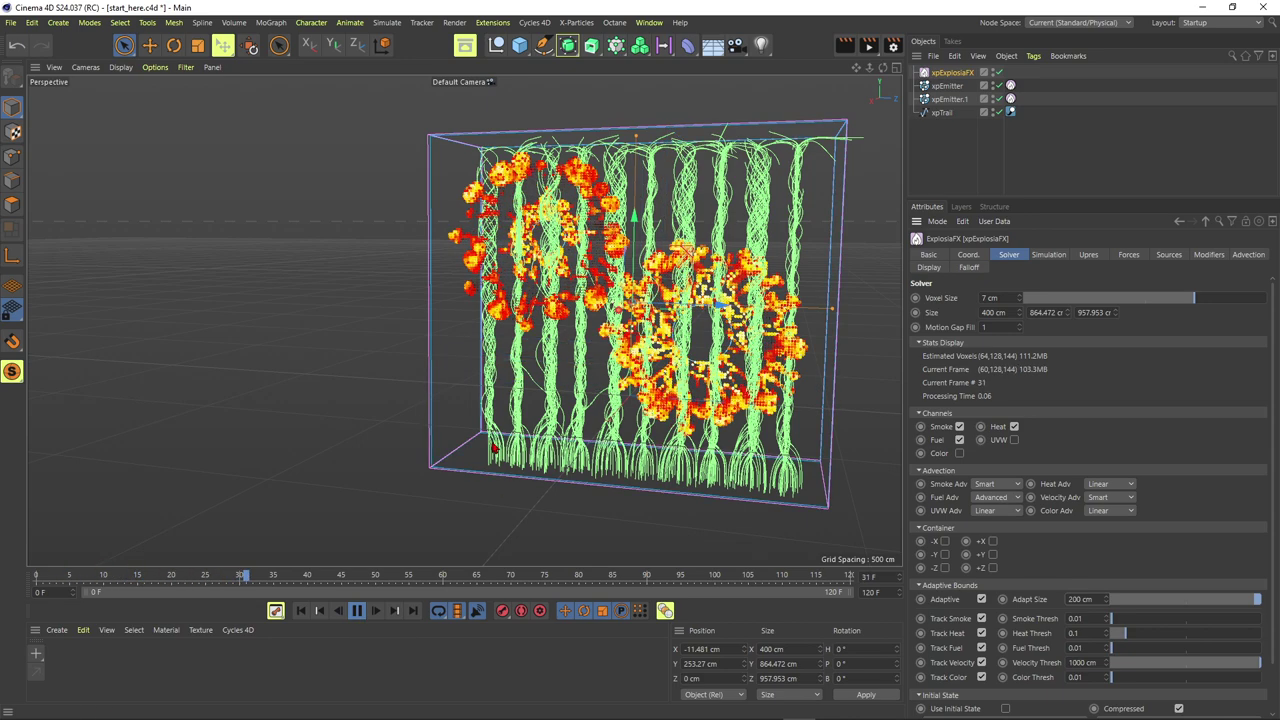
{"action": "left_click", "coordinate": [358, 611]}
{"action": "left_click_drag", "start_coordinate": [560, 400], "coordinate": [540, 420], "text": "alt"}
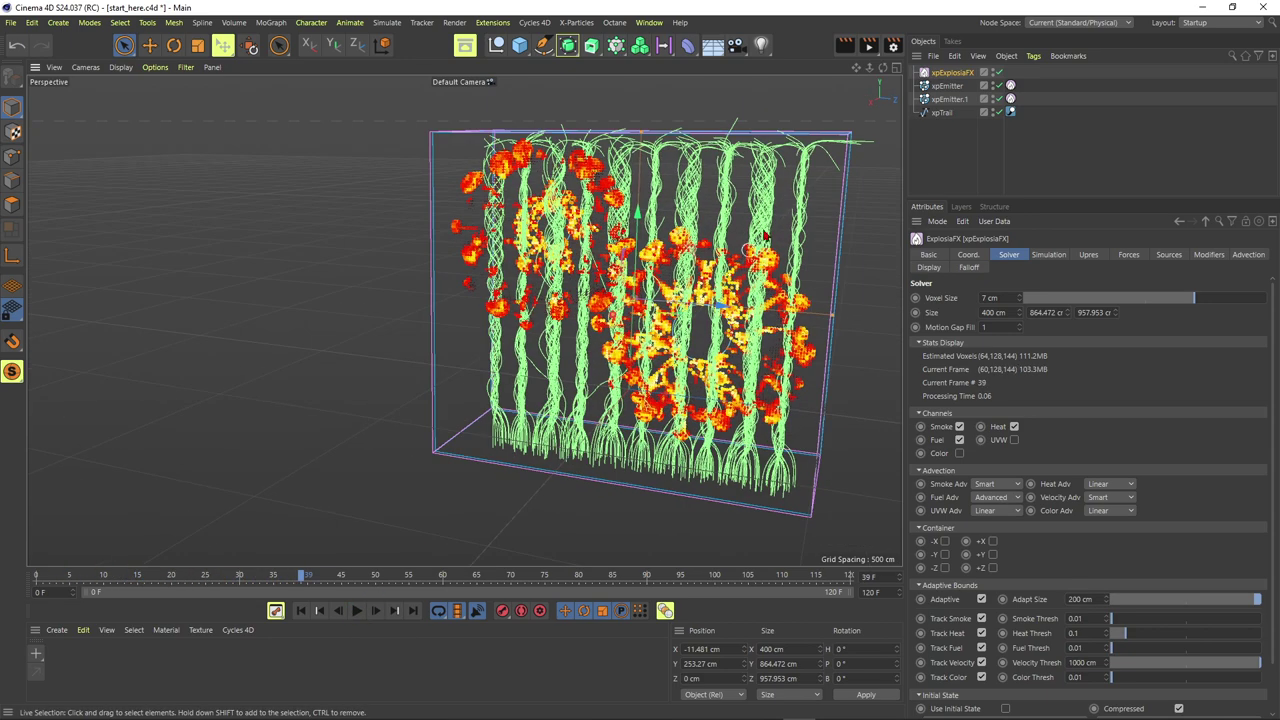
{"action": "left_click_drag", "start_coordinate": [810, 224], "coordinate": [814, 205], "text": "alt"}
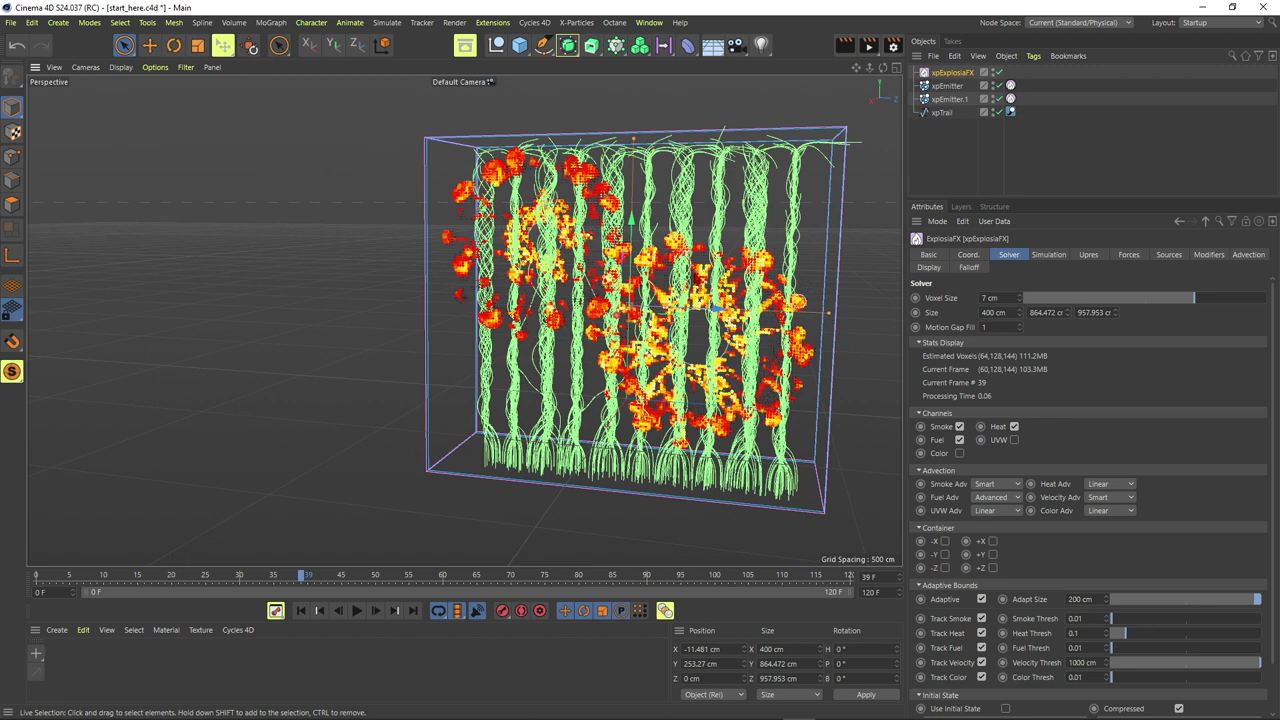
{"action": "left_click_drag", "start_coordinate": [685, 290], "coordinate": [668, 275], "text": "alt"}
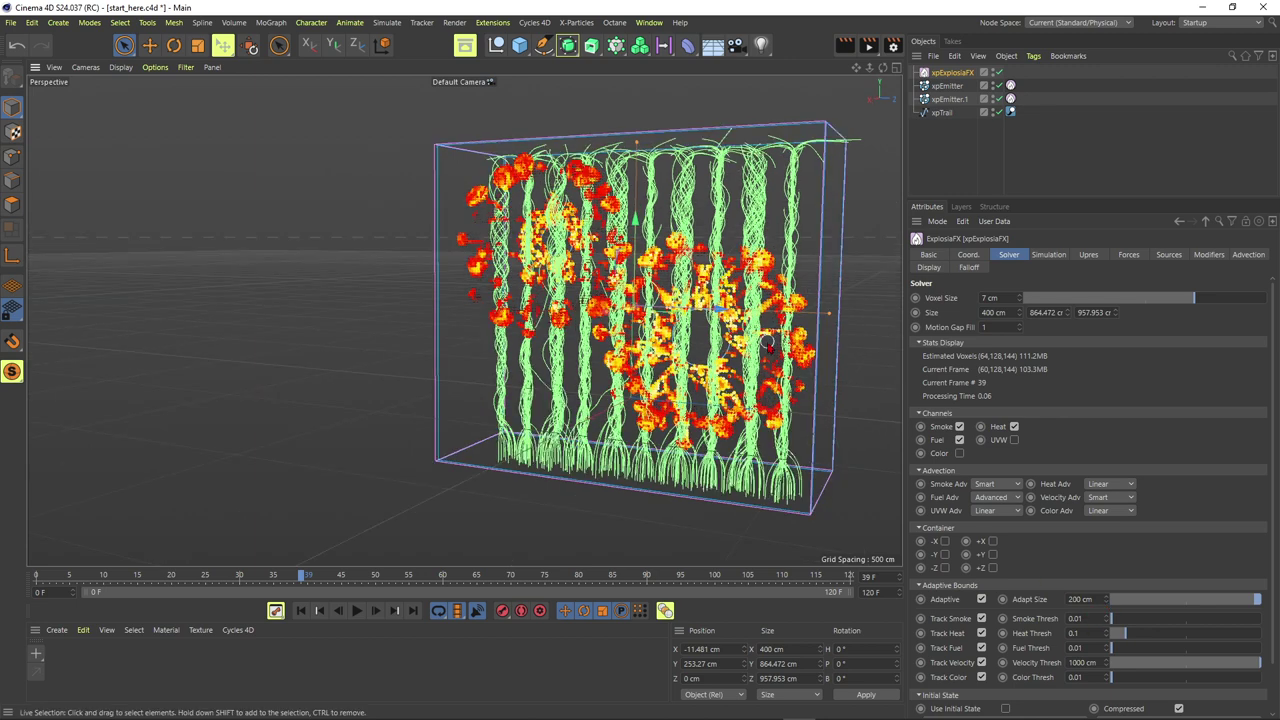
{"action": "left_click_drag", "start_coordinate": [758, 192], "coordinate": [701, 162], "text": "alt"}
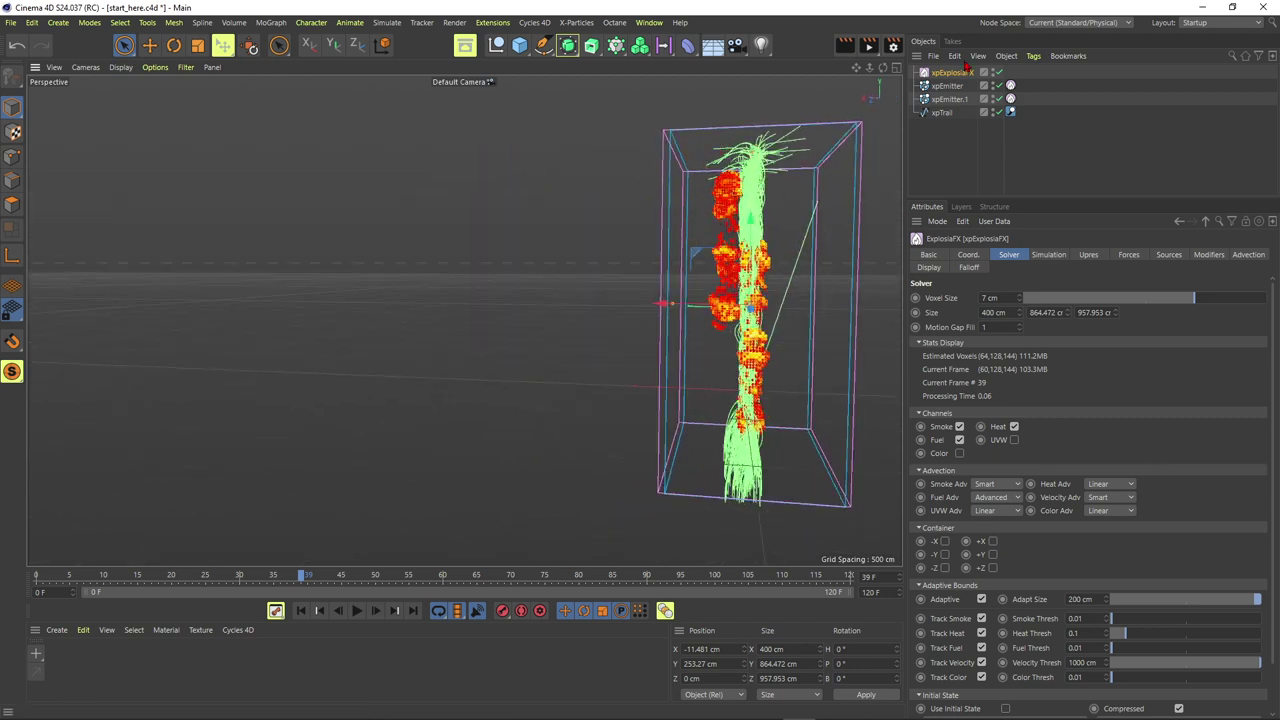
{"action": "left_click_drag", "start_coordinate": [728, 224], "coordinate": [570, 235], "text": "alt"}
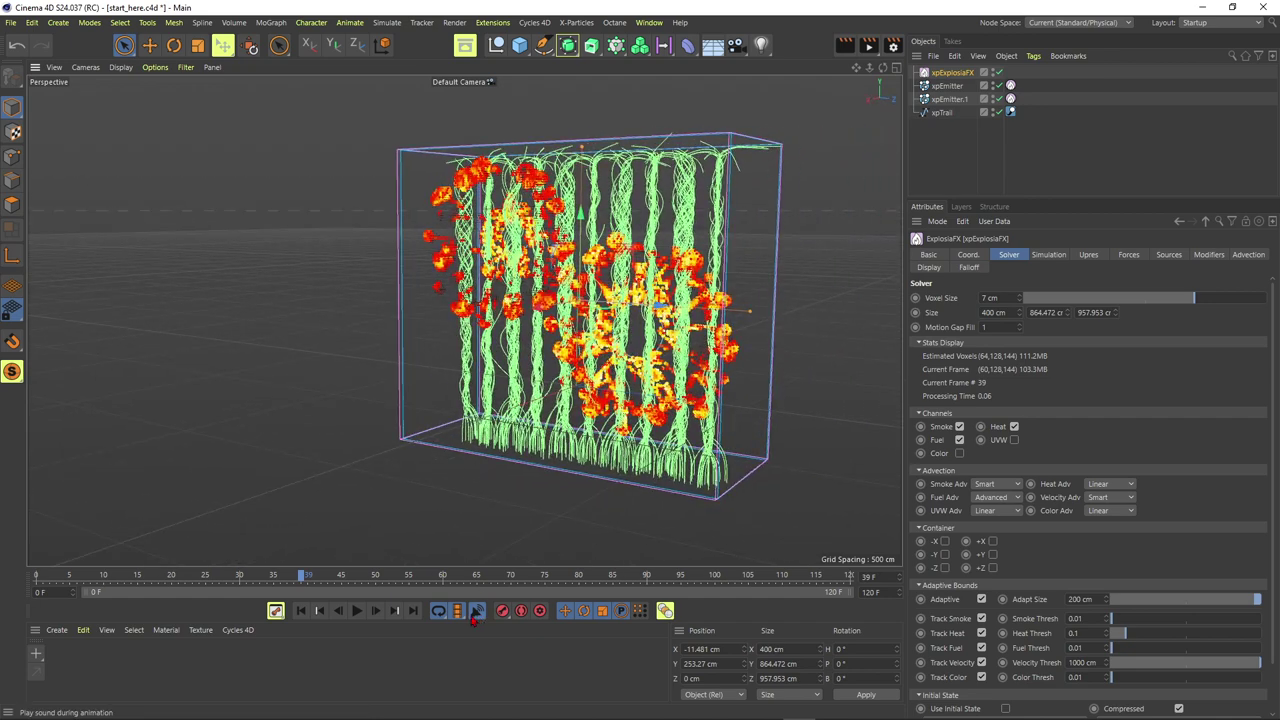
Replay the simulation from the start to frame 23 and examine the two explosion rings up close
{"action": "left_click", "coordinate": [300, 610]}
{"action": "left_click", "coordinate": [357, 611]}
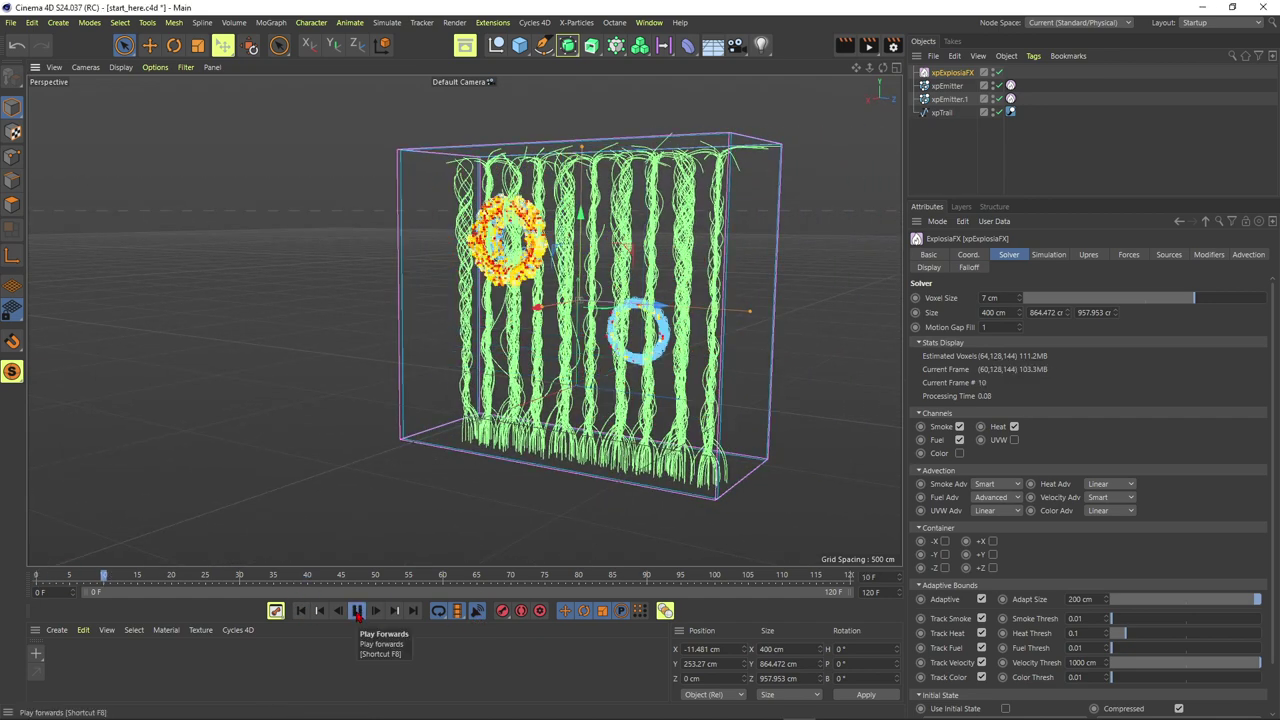
{"action": "left_click", "coordinate": [357, 611]}
{"action": "left_click_drag", "start_coordinate": [626, 360], "coordinate": [605, 330], "text": "alt"}
{"action": "scroll", "coordinate": [686, 309], "scroll_direction": "up", "scroll_amount": 4}
{"action": "scroll", "coordinate": [648, 331], "scroll_direction": "up", "scroll_amount": 2}
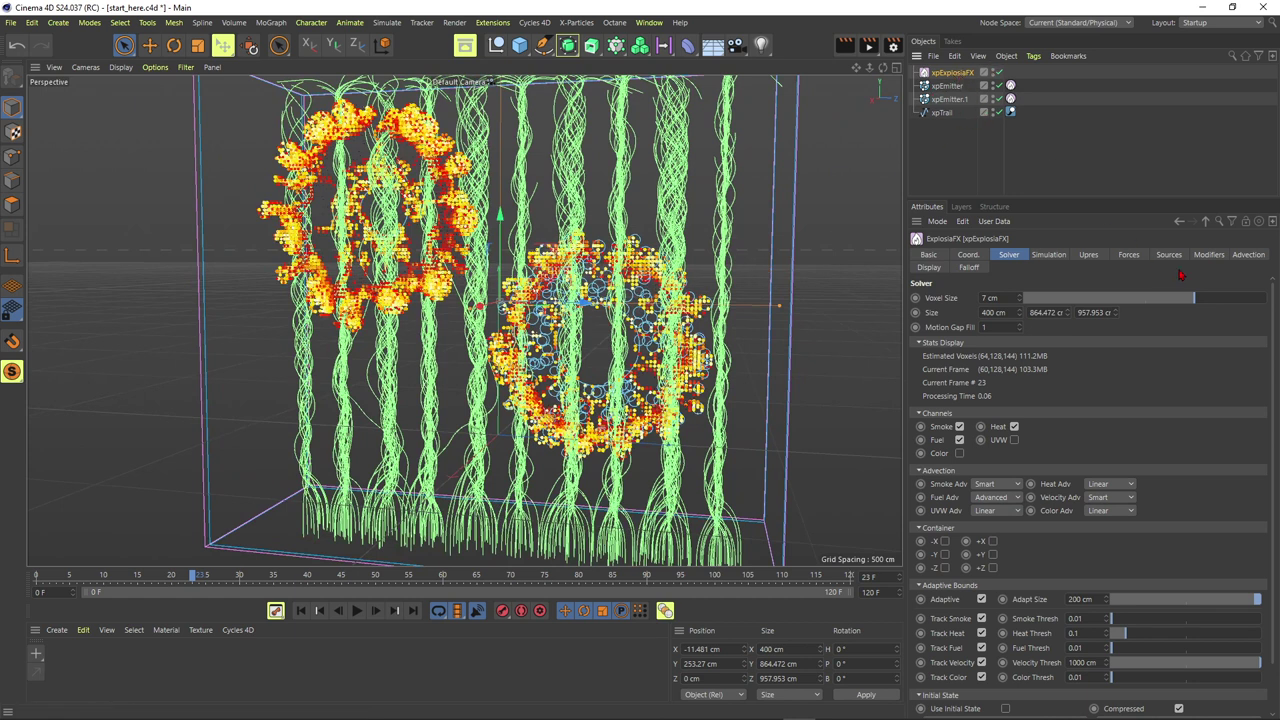
Enable Advect Particles in the xpExplosiaFX advection settings and replay the simulation to frame 8
{"action": "left_click", "coordinate": [1248, 255]}
{"action": "left_click", "coordinate": [984, 298]}
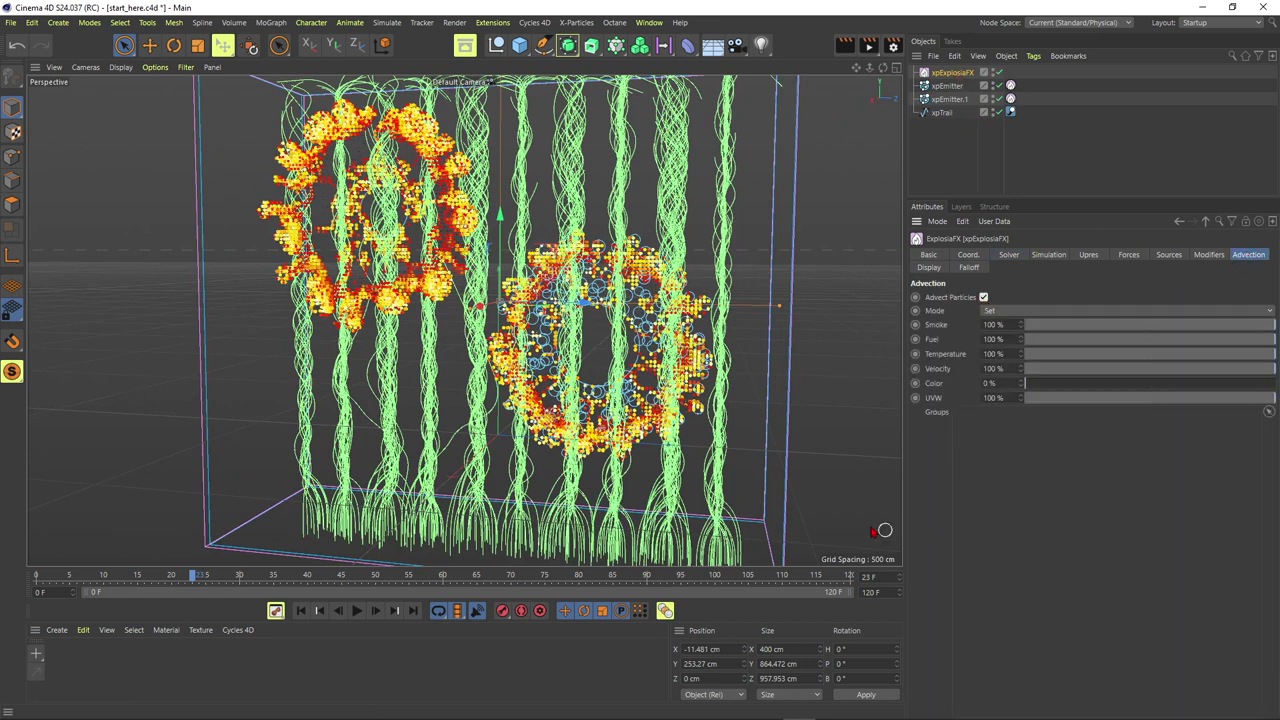
{"action": "left_click", "coordinate": [301, 610]}
{"action": "left_click", "coordinate": [357, 610]}
{"action": "left_click", "coordinate": [357, 610]}
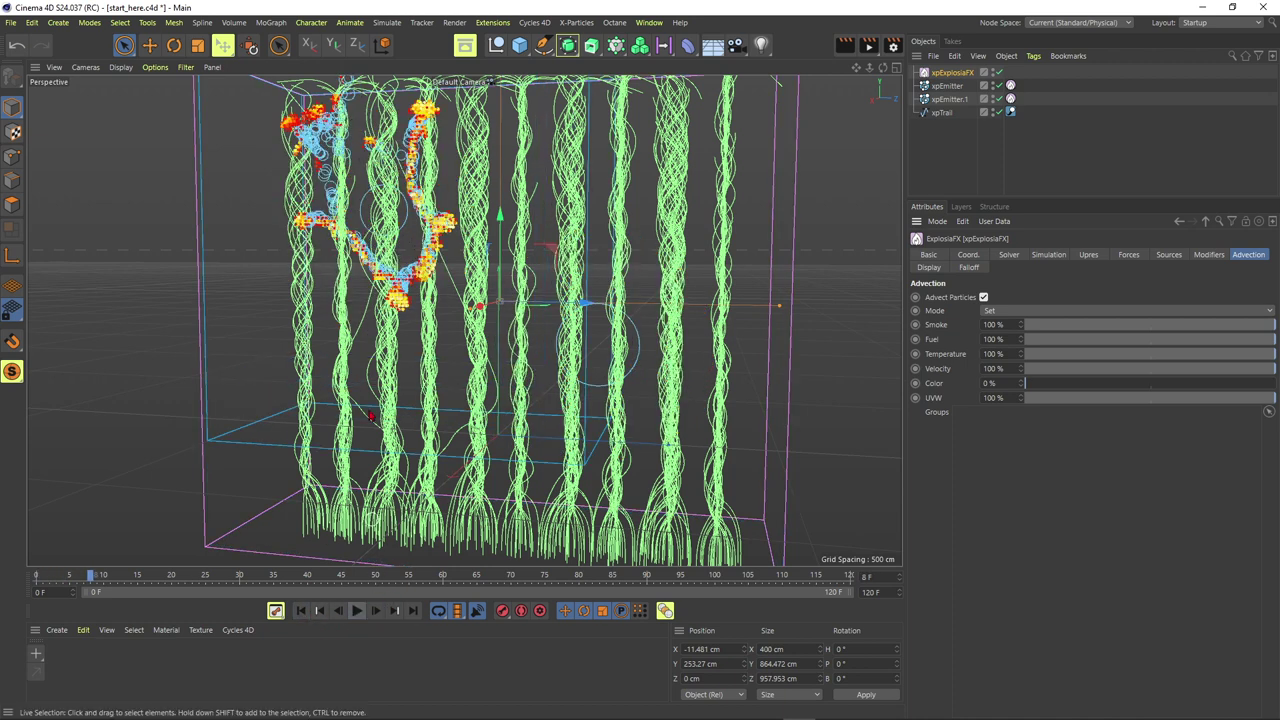
{"action": "left_click_drag", "start_coordinate": [380, 207], "coordinate": [429, 246], "text": "alt"}
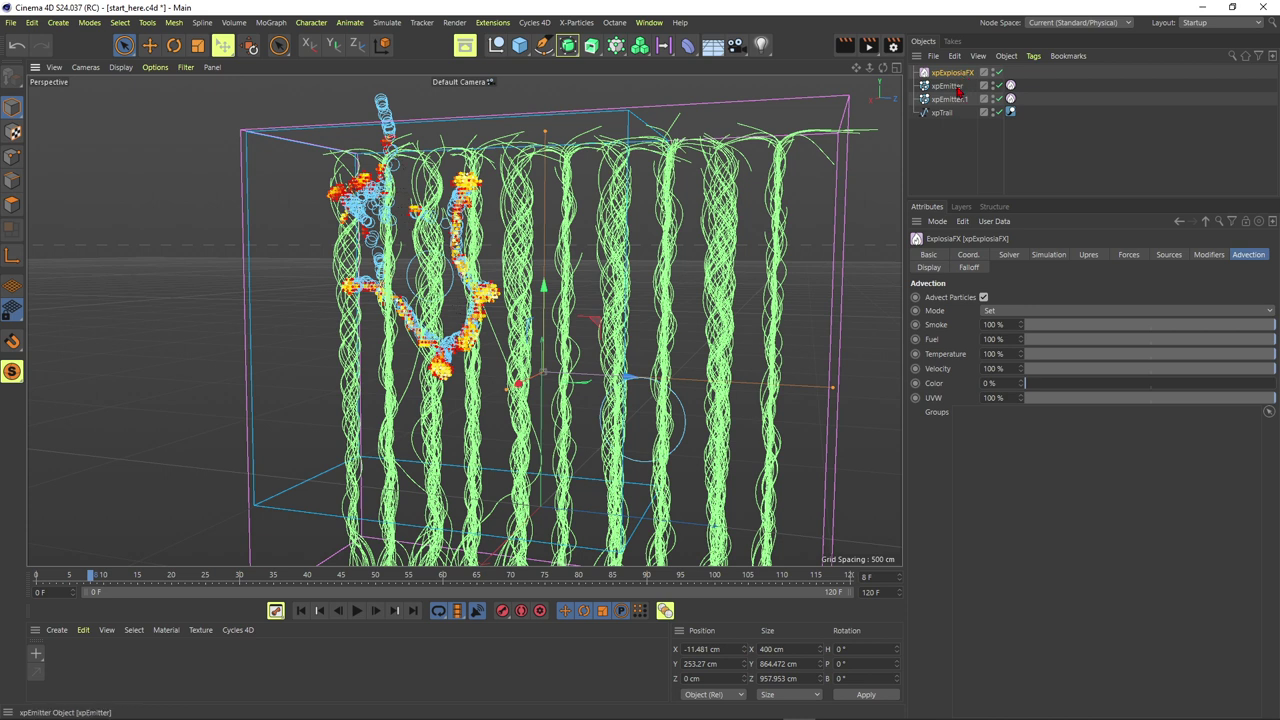
Exclude xpExplosiaFX from the modifiers of both xpEmitter and xpEmitter.1
{"action": "left_click", "coordinate": [955, 87]}
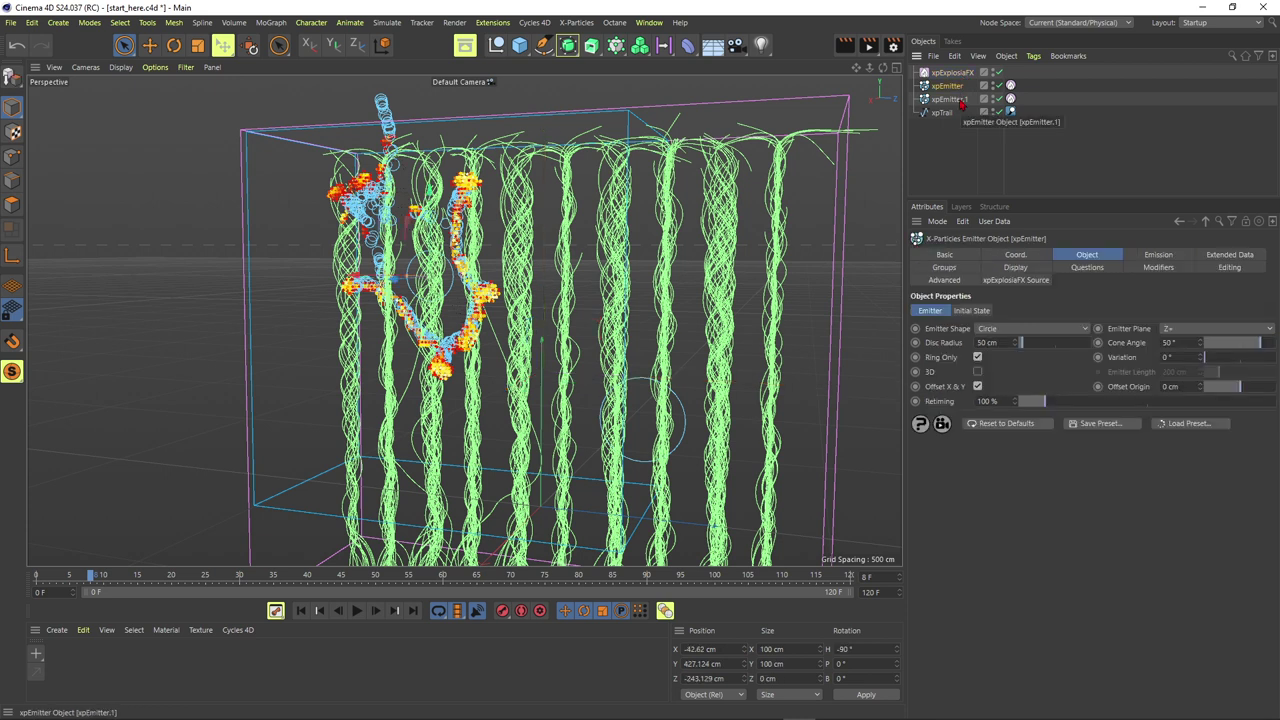
{"action": "left_click", "coordinate": [950, 99], "text": "ctrl"}
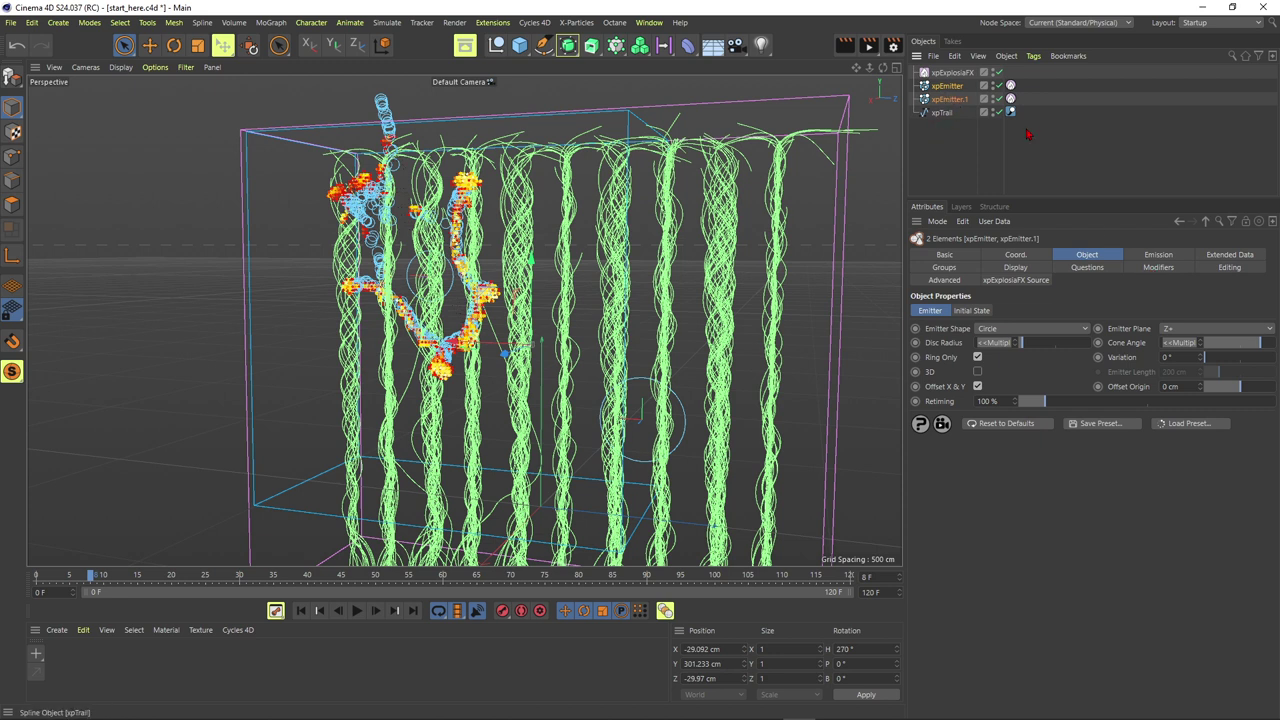
{"action": "left_click", "coordinate": [1158, 268]}
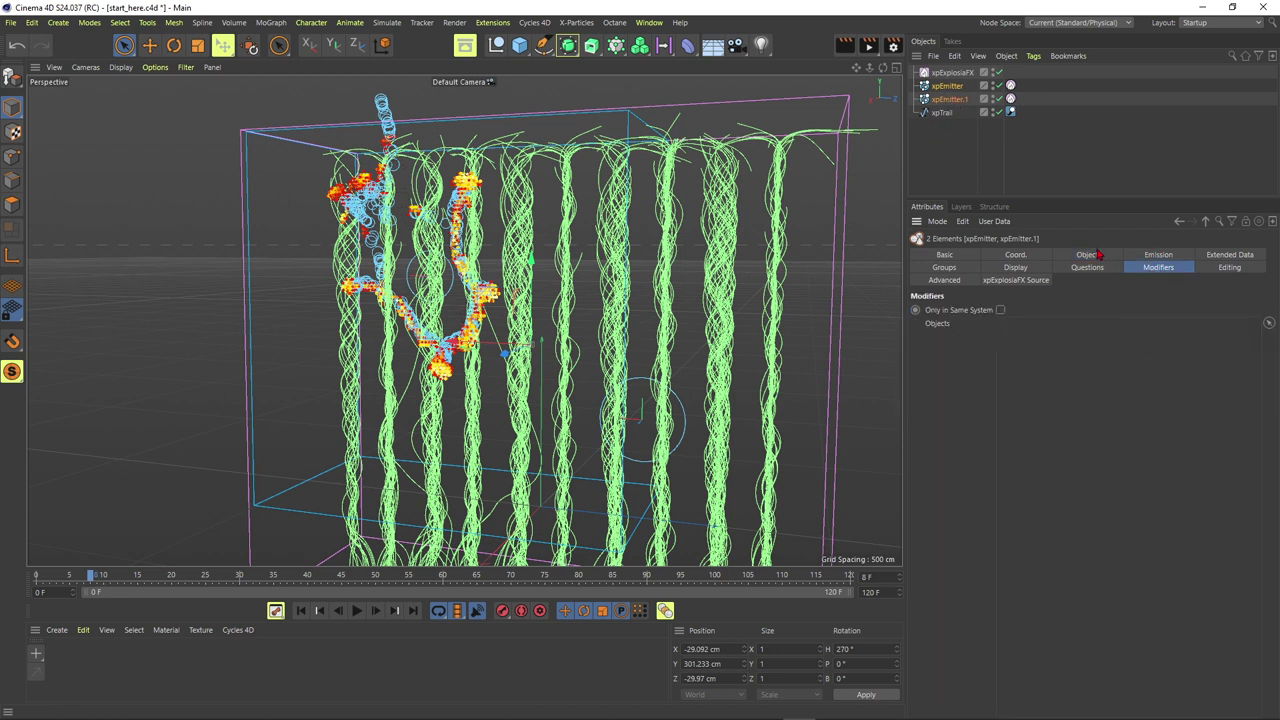
{"action": "left_click_drag", "start_coordinate": [952, 73], "coordinate": [1090, 370]}
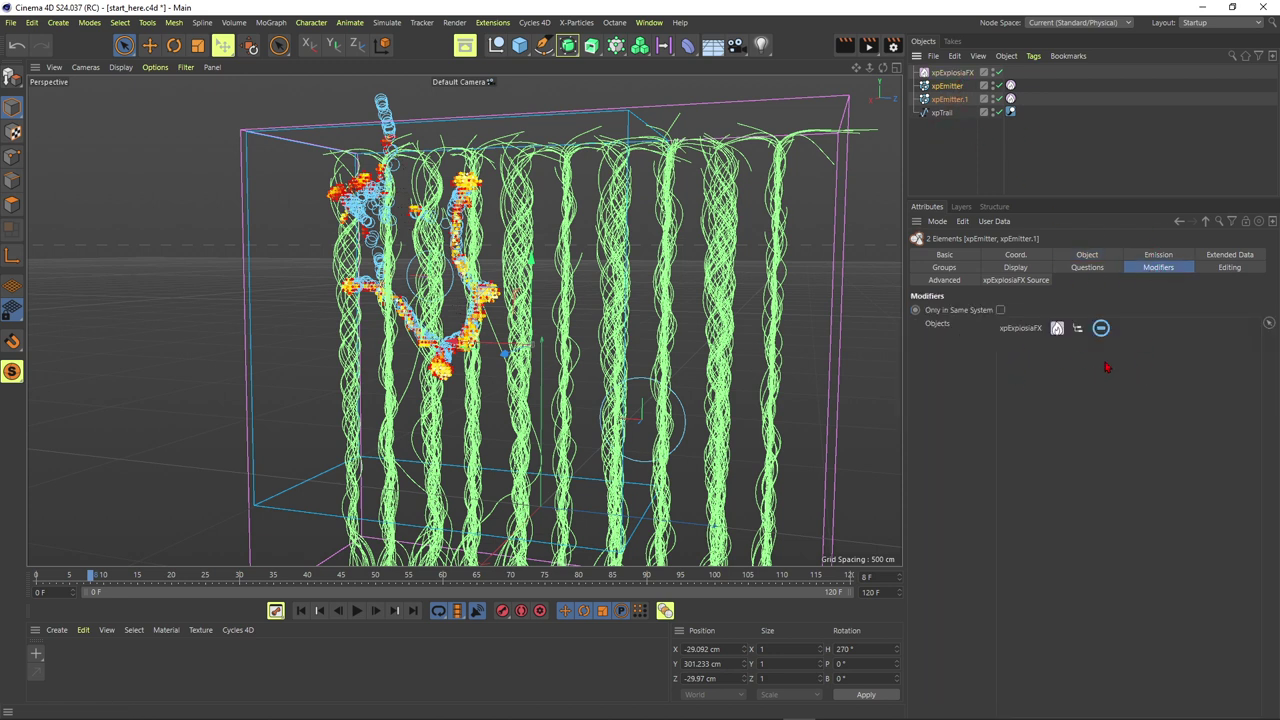
{"action": "left_click", "coordinate": [238, 311]}
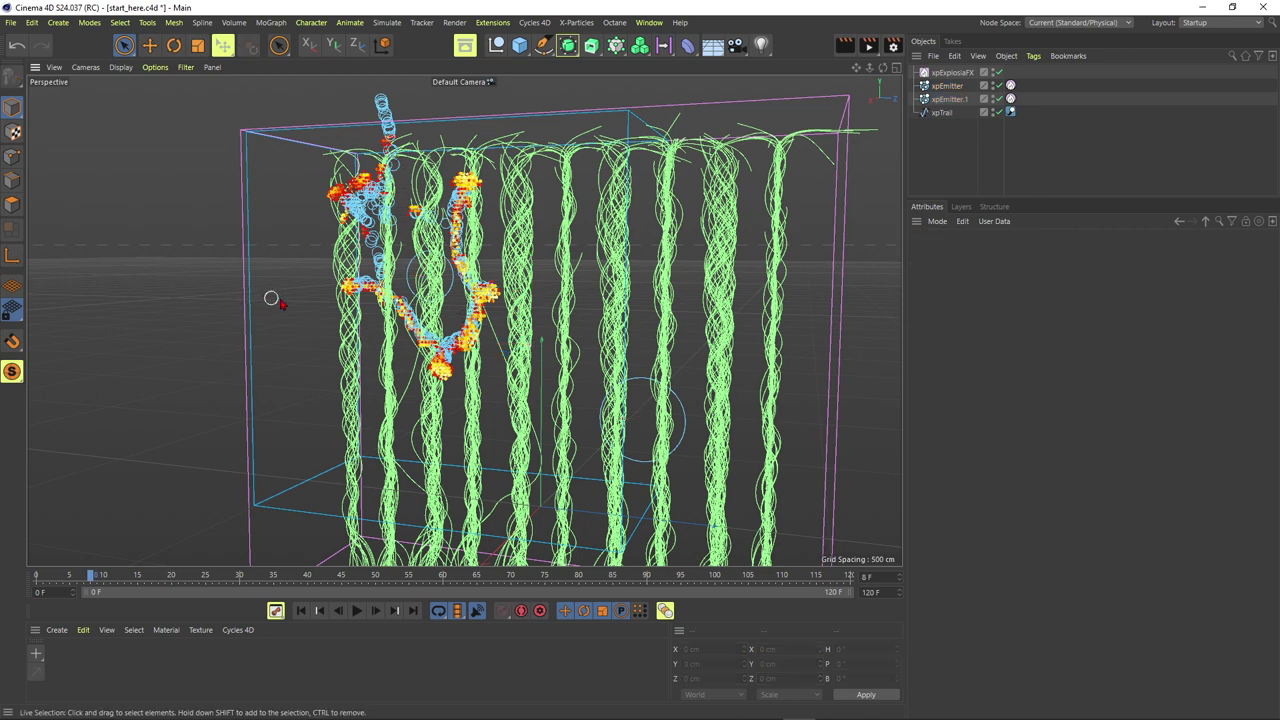
{"action": "middle_click_drag", "start_coordinate": [508, 340], "coordinate": [506, 306], "text": "alt"}
{"action": "scroll", "coordinate": [506, 306], "scroll_direction": "down", "scroll_amount": 2}
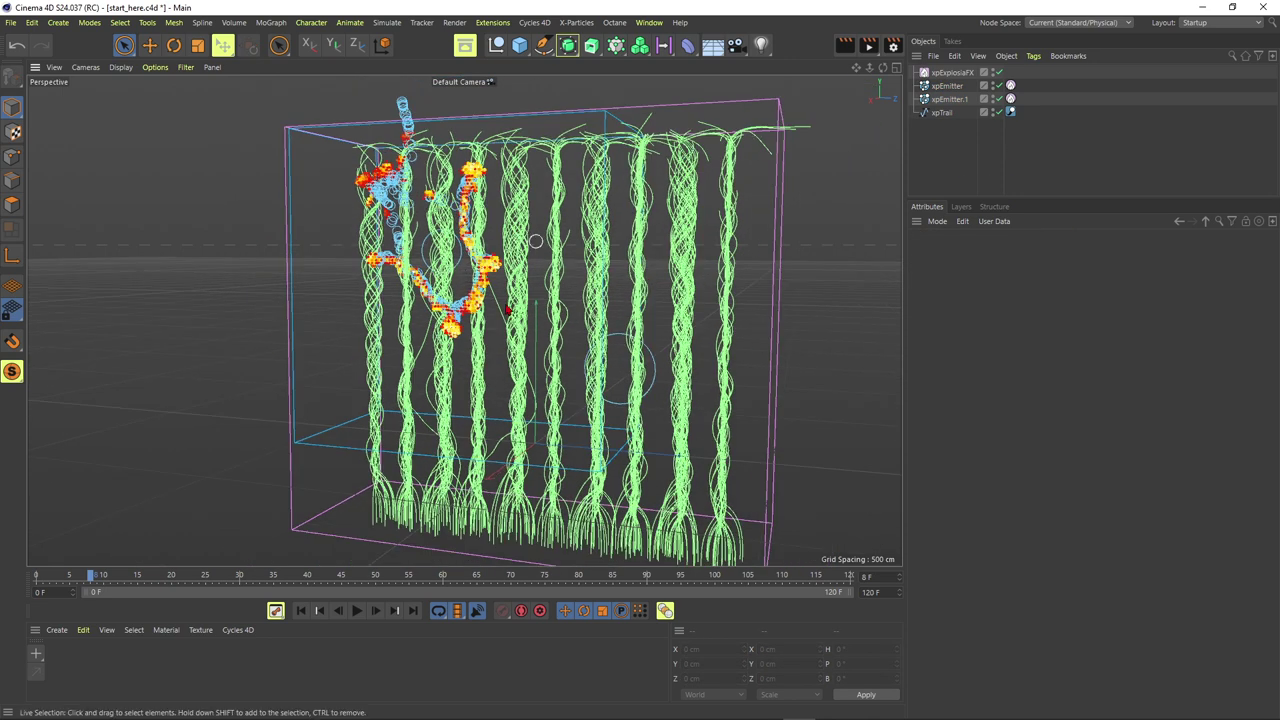
Replay the simulation from the start to frame 11 and examine both explosion rings among the trails
{"action": "left_click", "coordinate": [301, 610]}
{"action": "left_click", "coordinate": [356, 610]}
{"action": "left_click", "coordinate": [355, 613]}
{"action": "left_click_drag", "start_coordinate": [526, 262], "coordinate": [531, 280], "text": "alt"}
{"action": "scroll", "coordinate": [602, 339], "scroll_direction": "up", "scroll_amount": 1}
{"action": "left_click_drag", "start_coordinate": [602, 340], "coordinate": [602, 326], "text": "alt"}
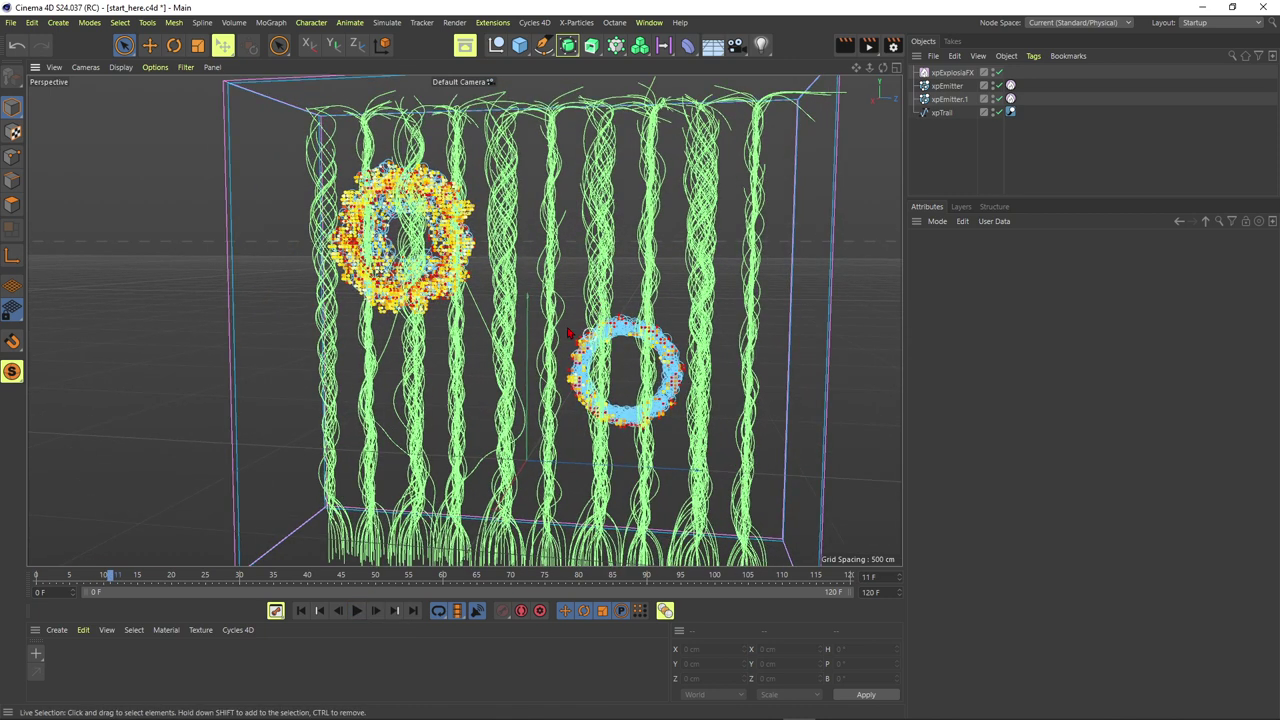
{"action": "left_click_drag", "start_coordinate": [575, 287], "coordinate": [560, 297], "text": "alt"}
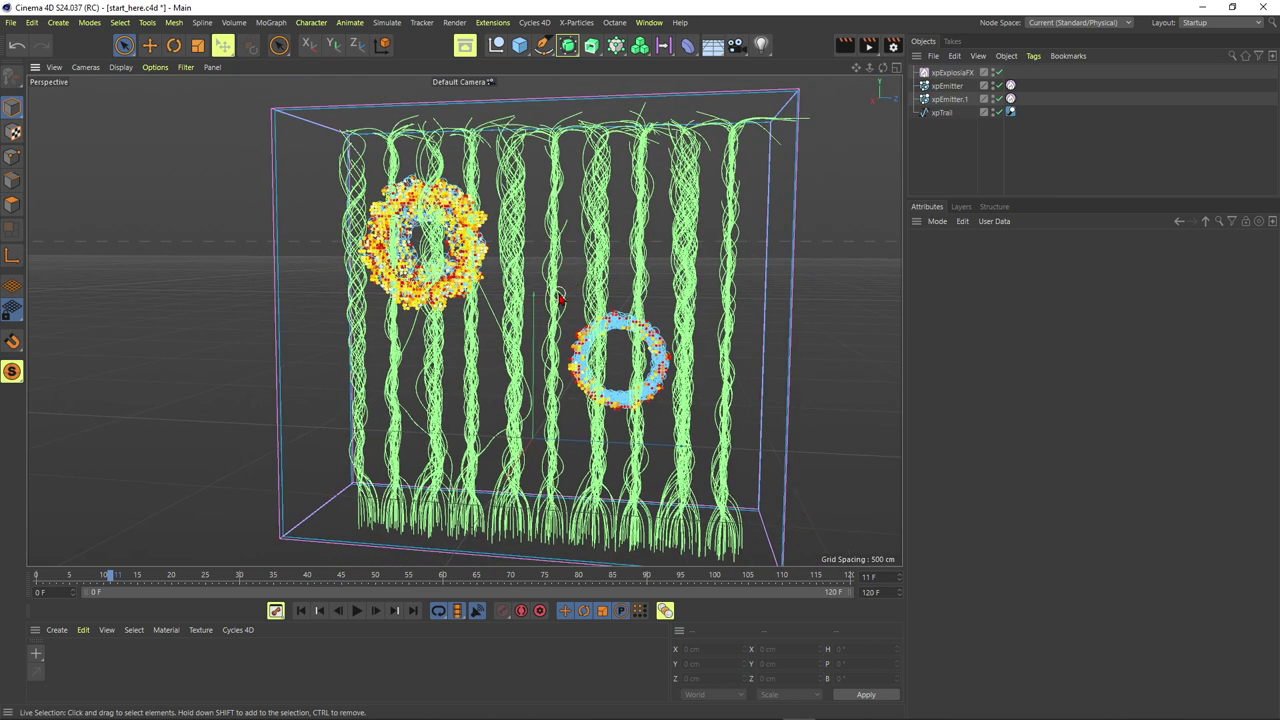
Add an xpDynamics tag to the xpTrail spline
{"action": "left_click", "coordinate": [743, 217]}
{"action": "left_click", "coordinate": [986, 151]}
{"action": "left_click", "coordinate": [941, 112]}
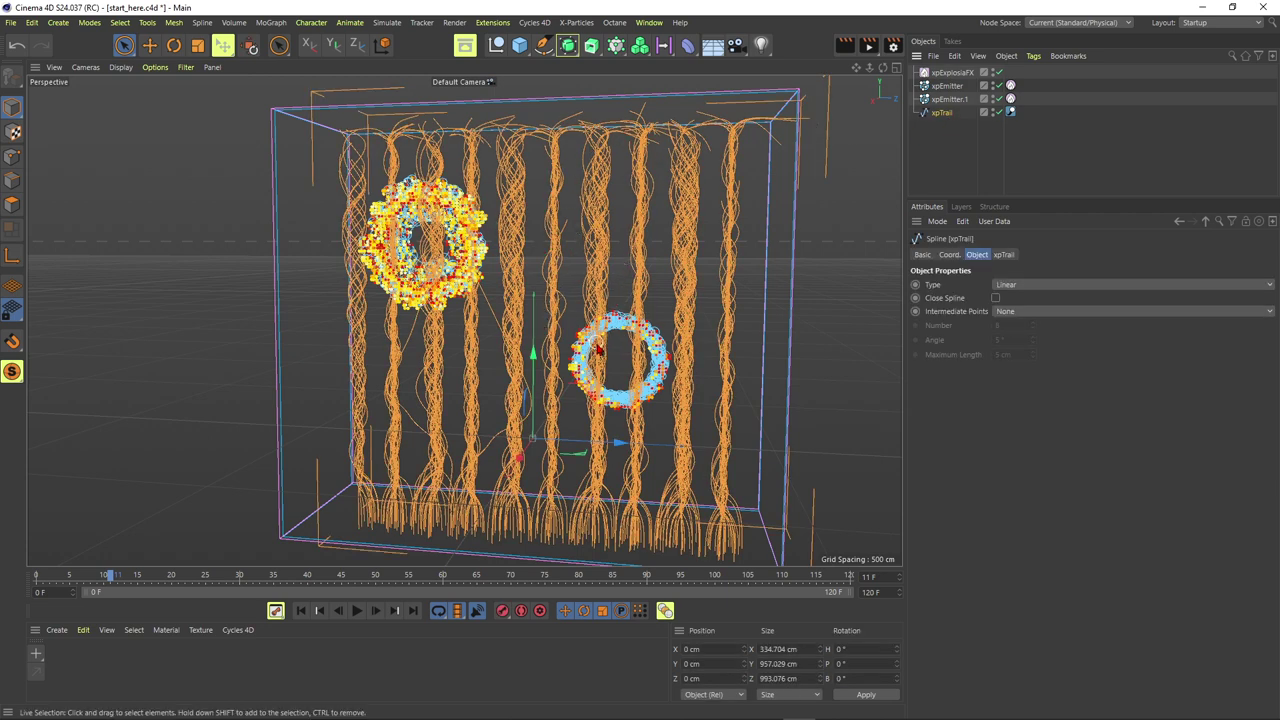
{"action": "right_click", "coordinate": [947, 112]}
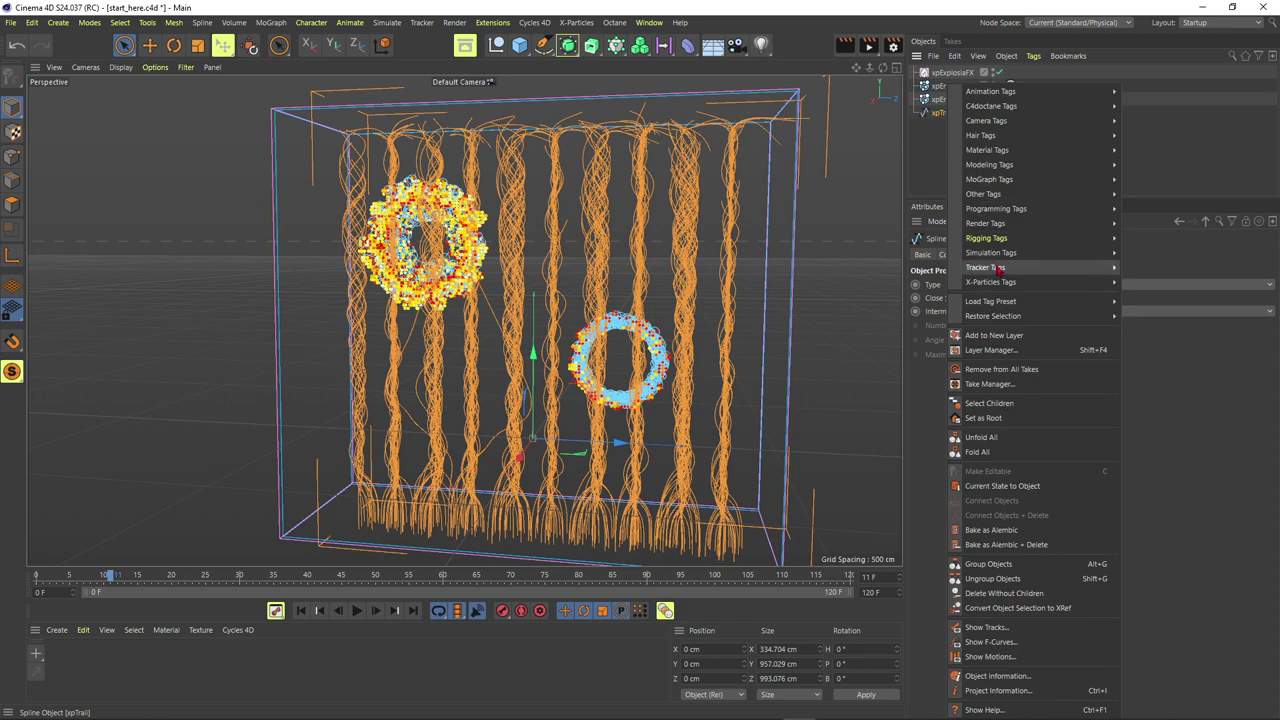
{"action": "mouse_move", "coordinate": [1000, 282]}
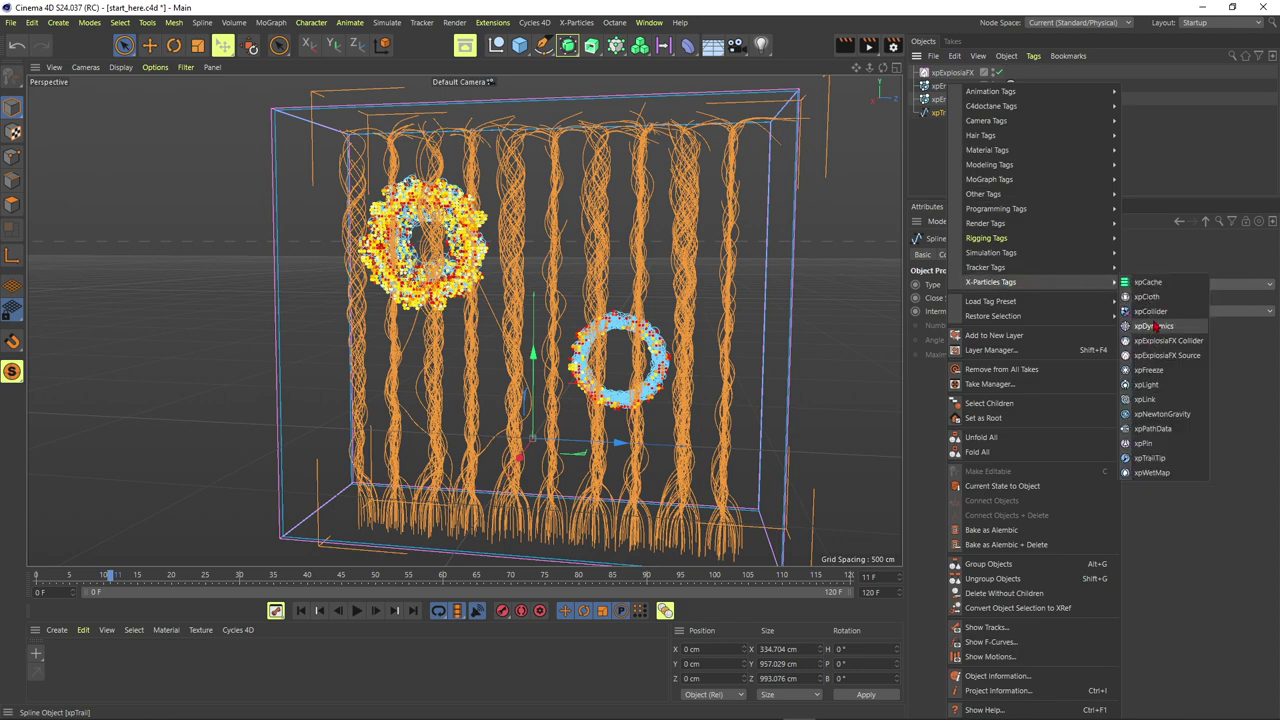
{"action": "left_click", "coordinate": [1155, 327]}
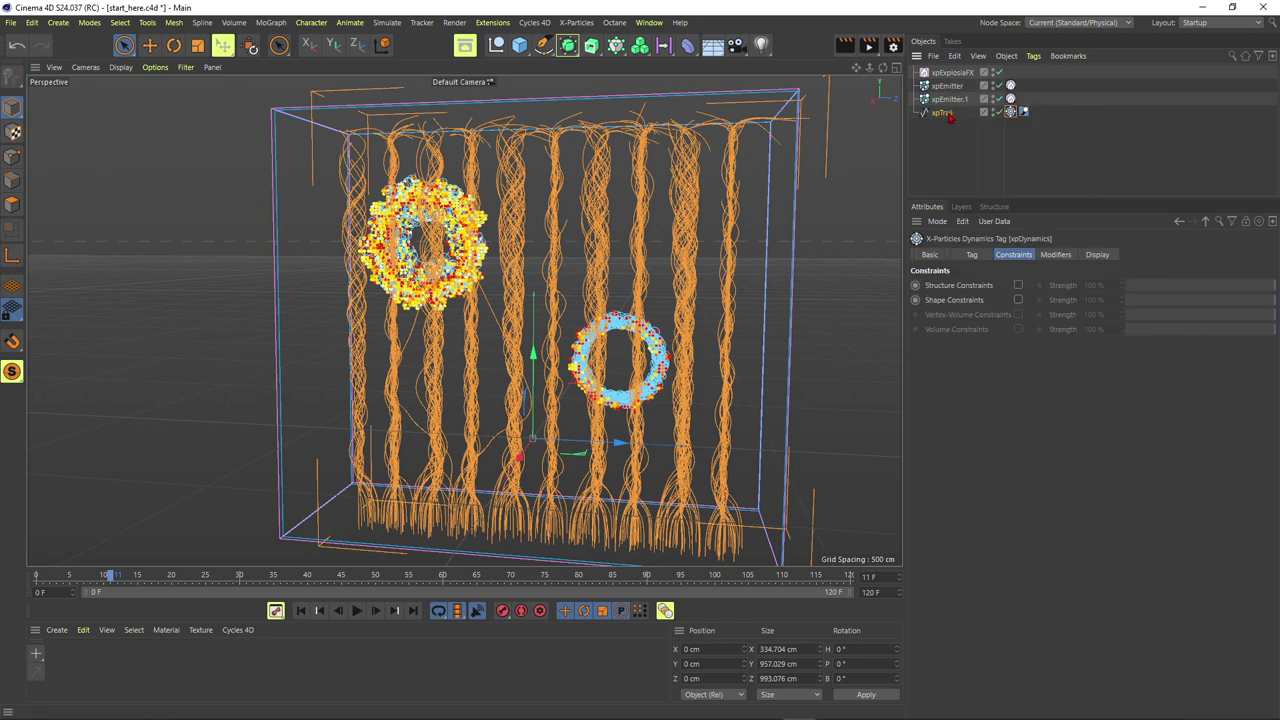
{"action": "left_click", "coordinate": [1015, 137]}
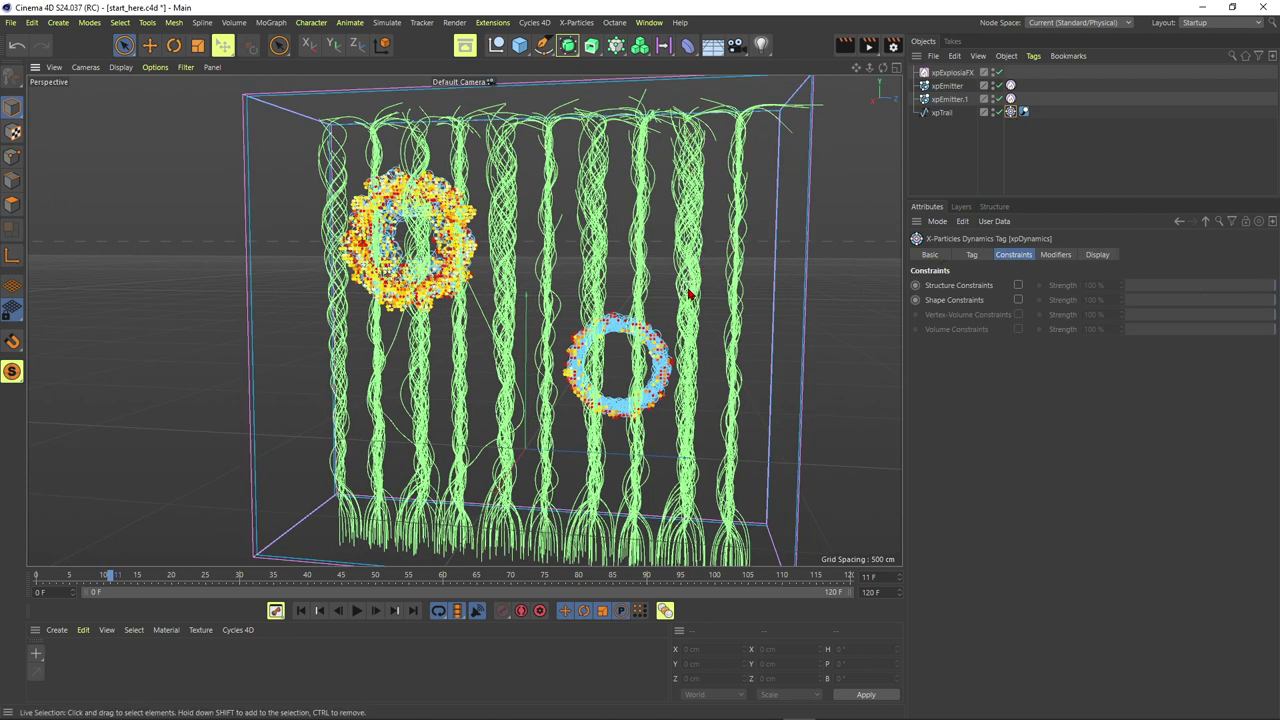
Enable Structure Constraints on the xpDynamics tag and set its Distribution to Vert + Mid
{"action": "left_click", "coordinate": [1018, 285]}
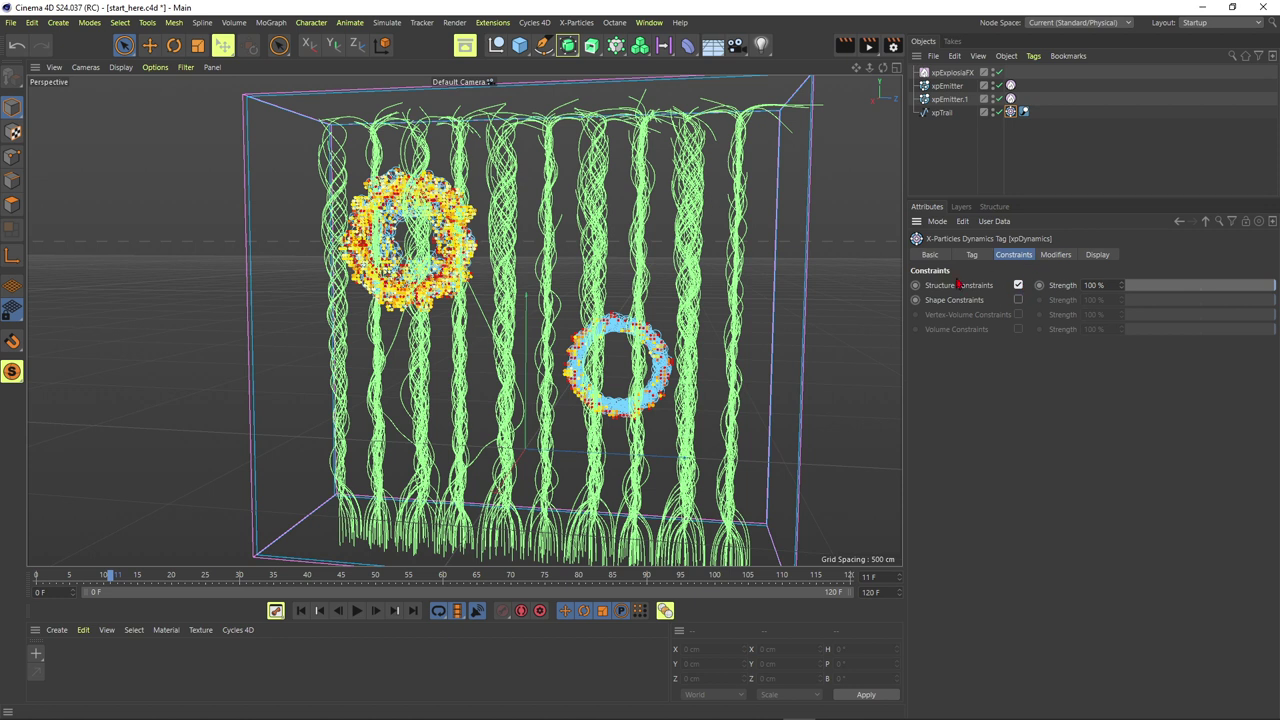
{"action": "left_click", "coordinate": [971, 256]}
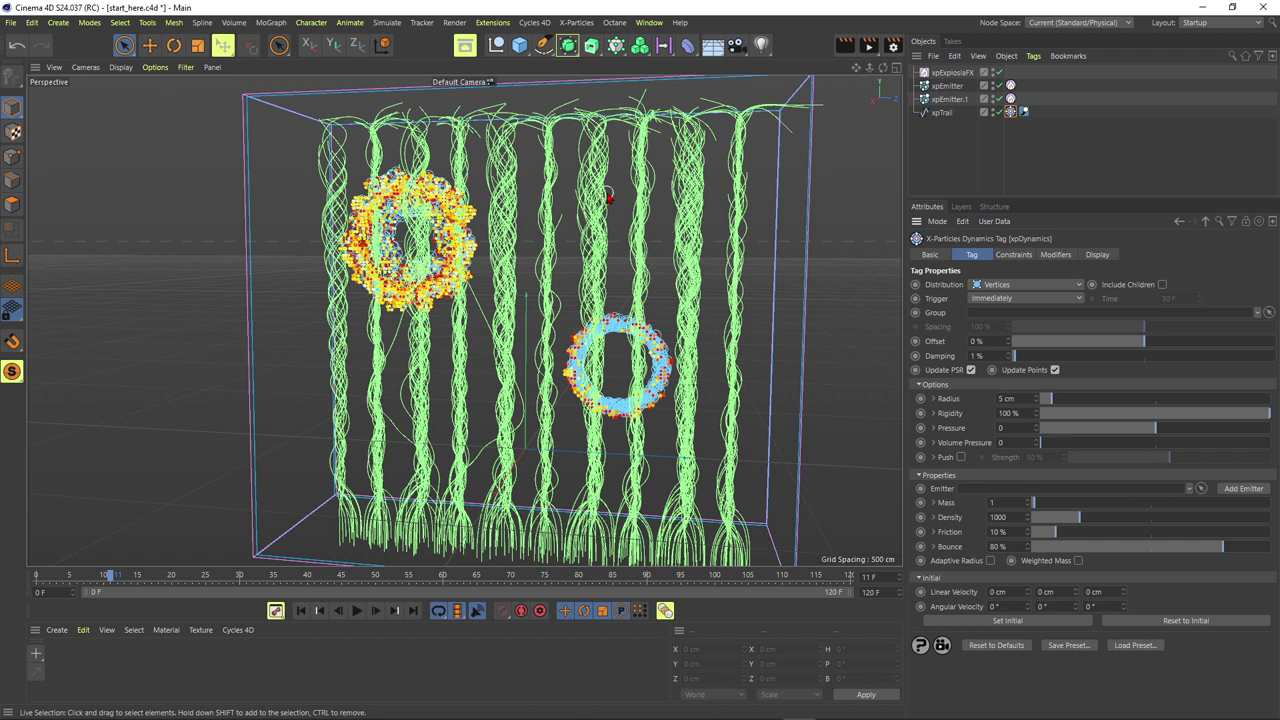
{"action": "left_click", "coordinate": [1072, 285]}
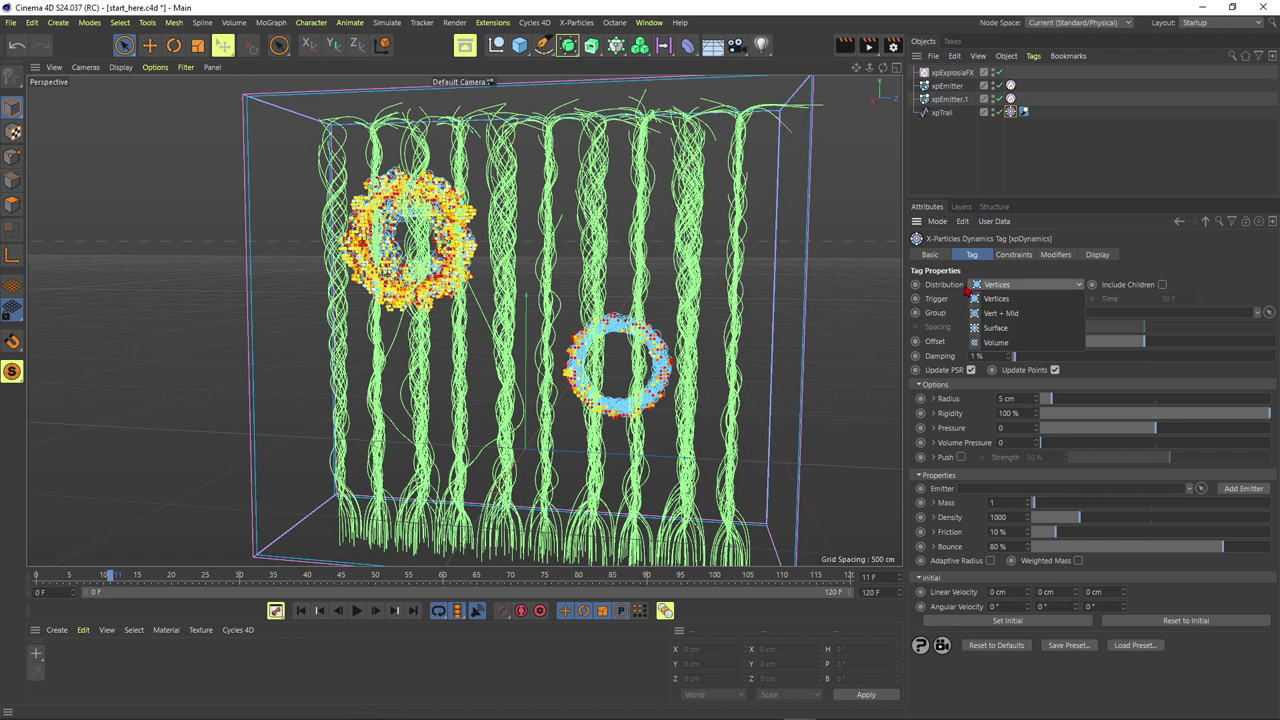
{"action": "left_click", "coordinate": [999, 315]}
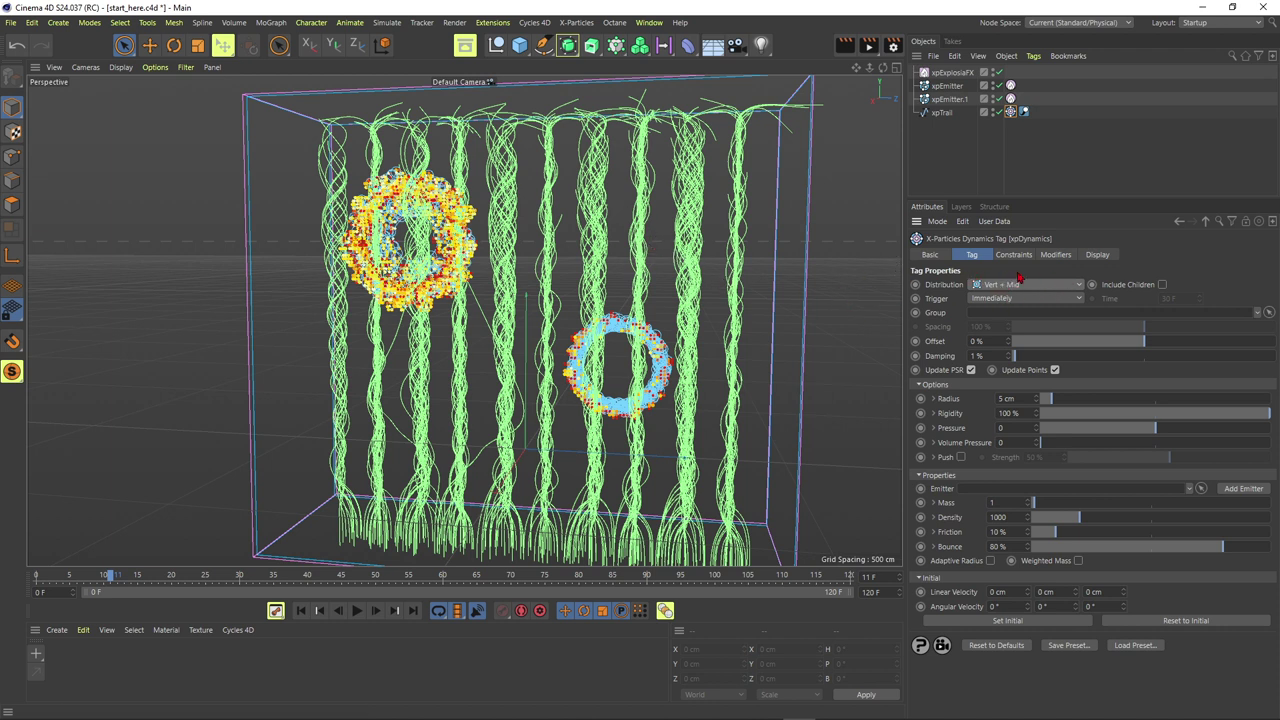
{"action": "left_click", "coordinate": [1072, 287]}
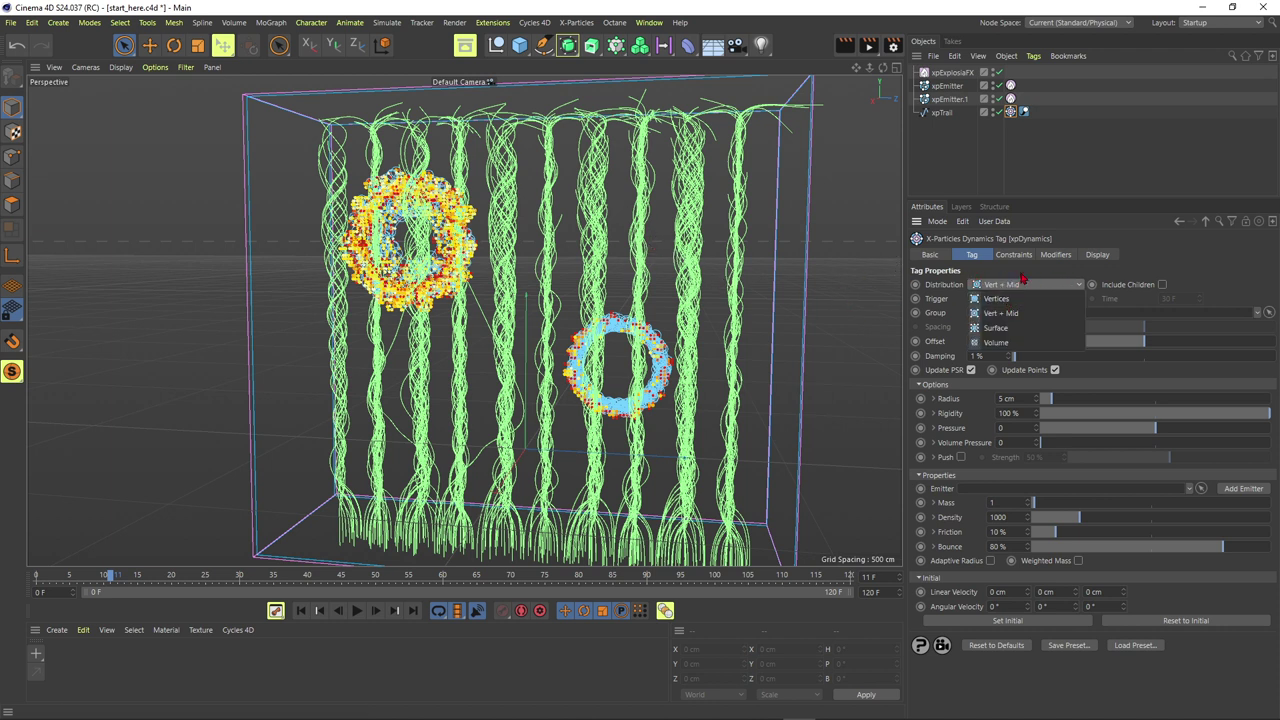
{"action": "left_click", "coordinate": [1024, 271]}
Set the xpDynamics tag's Rigidity to 0.2 % and edit its Damping value
{"action": "key", "text": "Tab"}
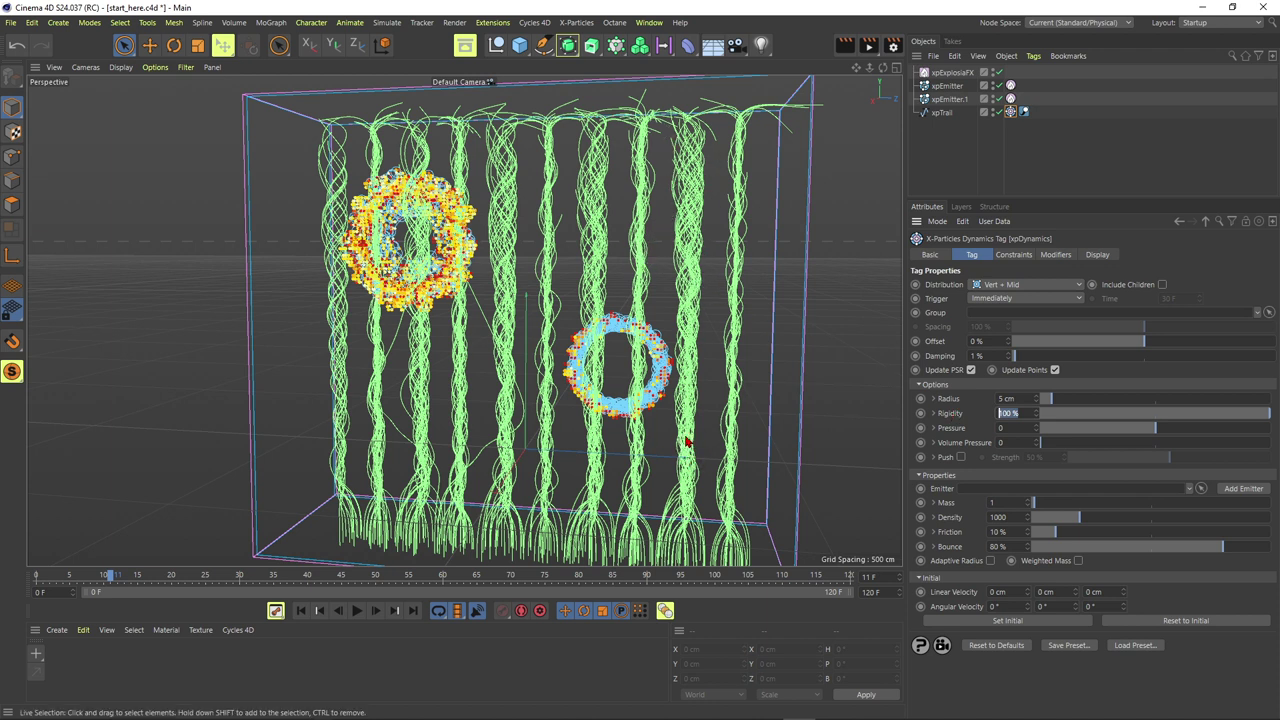
{"action": "type", "text": "2"}
{"action": "key", "text": "Return"}
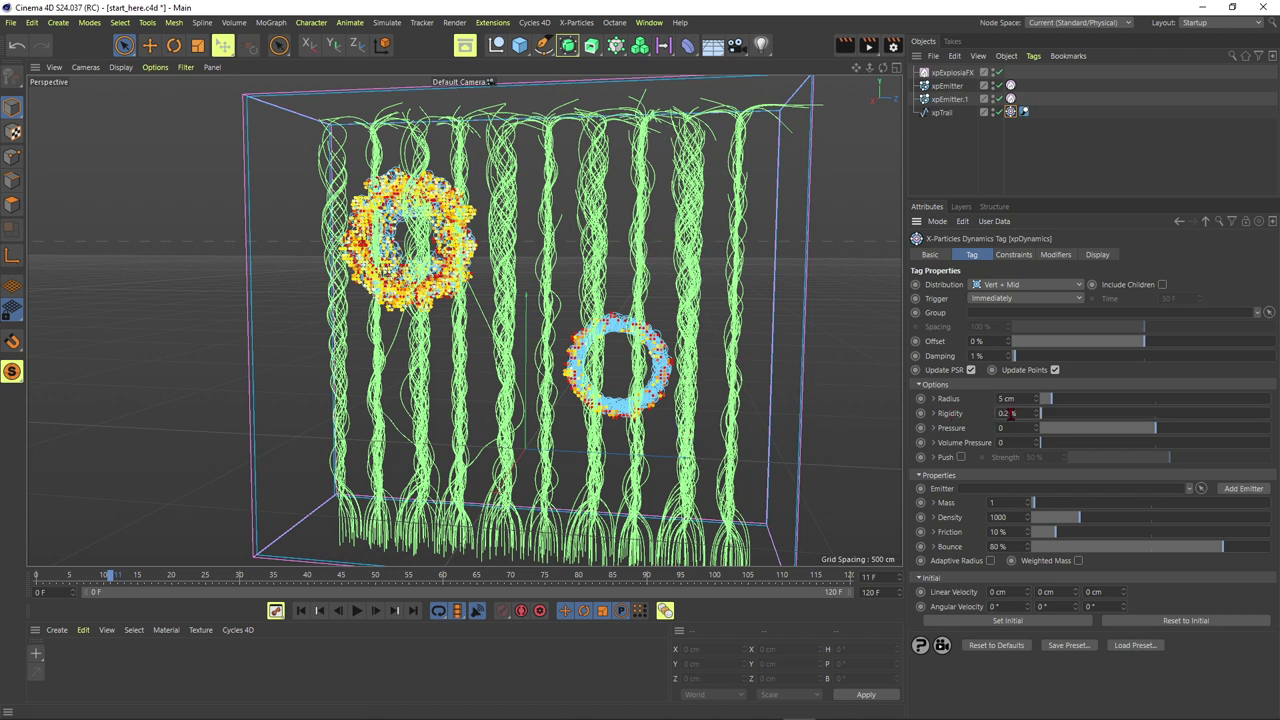
{"action": "left_click_drag", "start_coordinate": [983, 356], "coordinate": [957, 358]}
{"action": "type", "text": "0"}
{"action": "double_click", "coordinate": [990, 355]}
{"action": "type", "text": "1"}
{"action": "key", "text": "Return"}
{"action": "left_click_drag", "start_coordinate": [990, 355], "coordinate": [957, 356]}
{"action": "key", "text": "BackSpace"}
Add an emitter from the xpDynamics tag and replay to frame 5 with the xpTrail spline hidden in the viewport
{"action": "left_click", "coordinate": [1232, 489]}
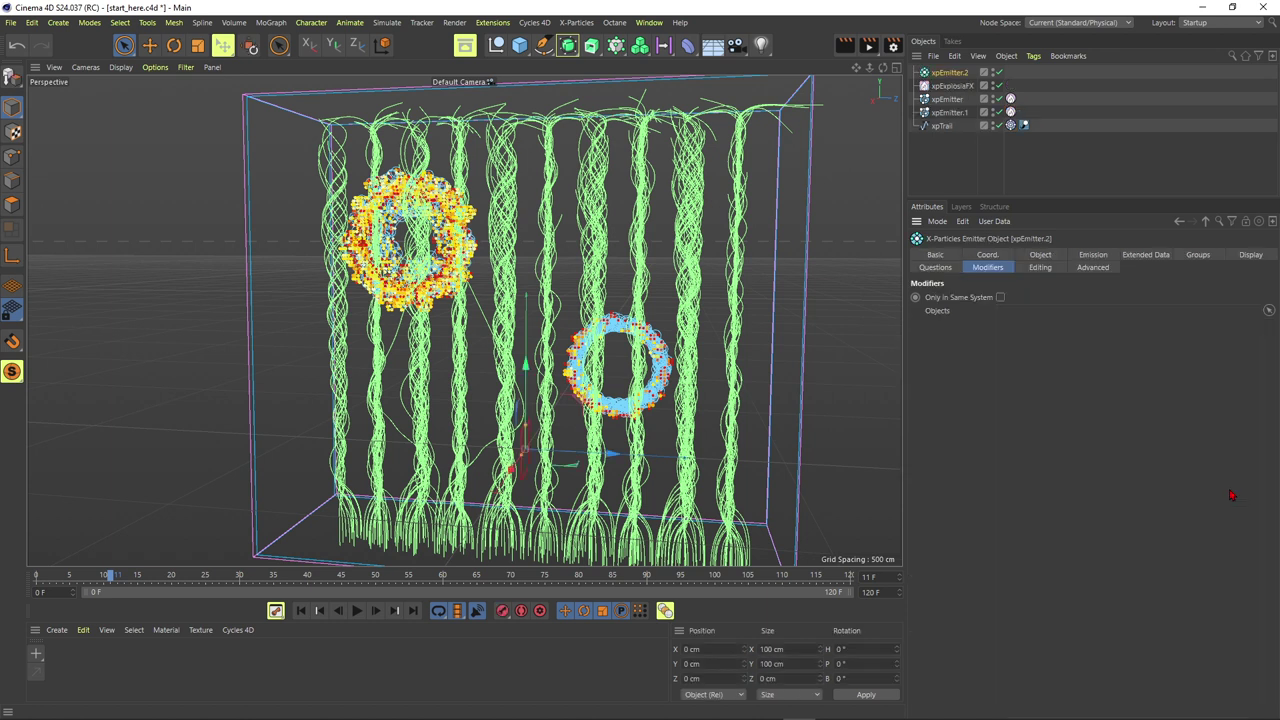
{"action": "left_click", "coordinate": [992, 125]}
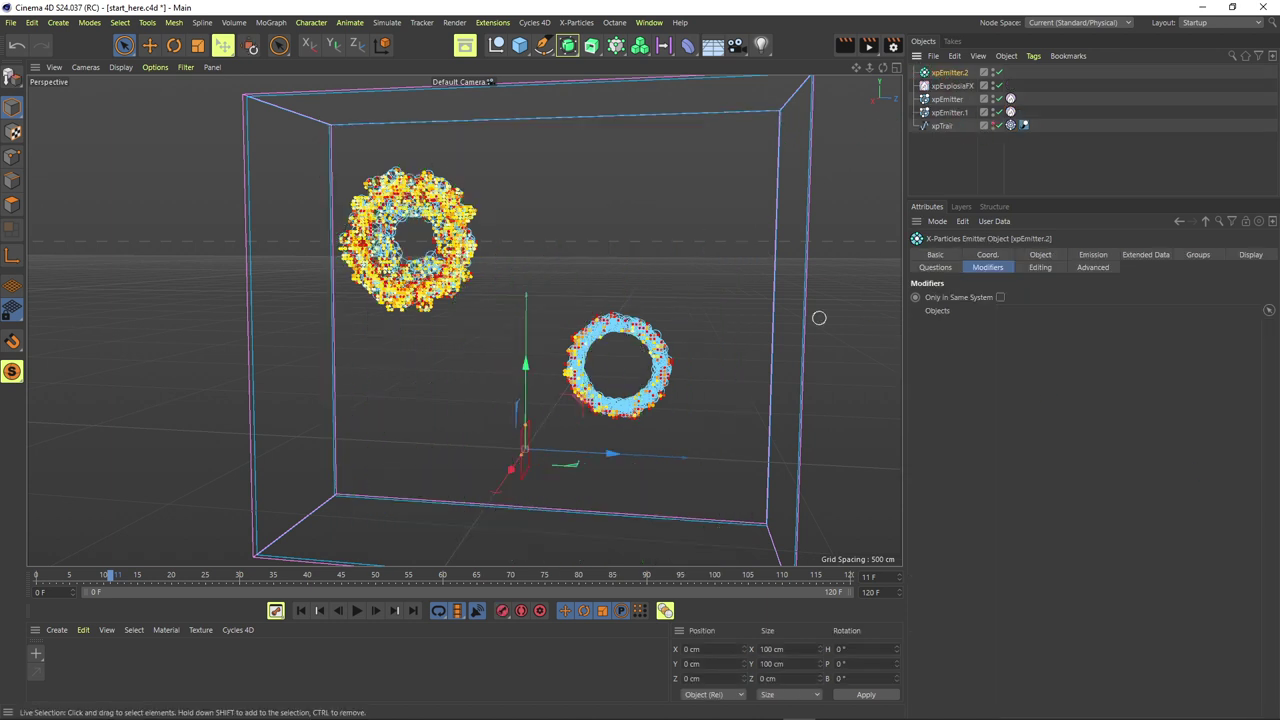
{"action": "left_click", "coordinate": [301, 610]}
{"action": "left_click", "coordinate": [356, 611]}
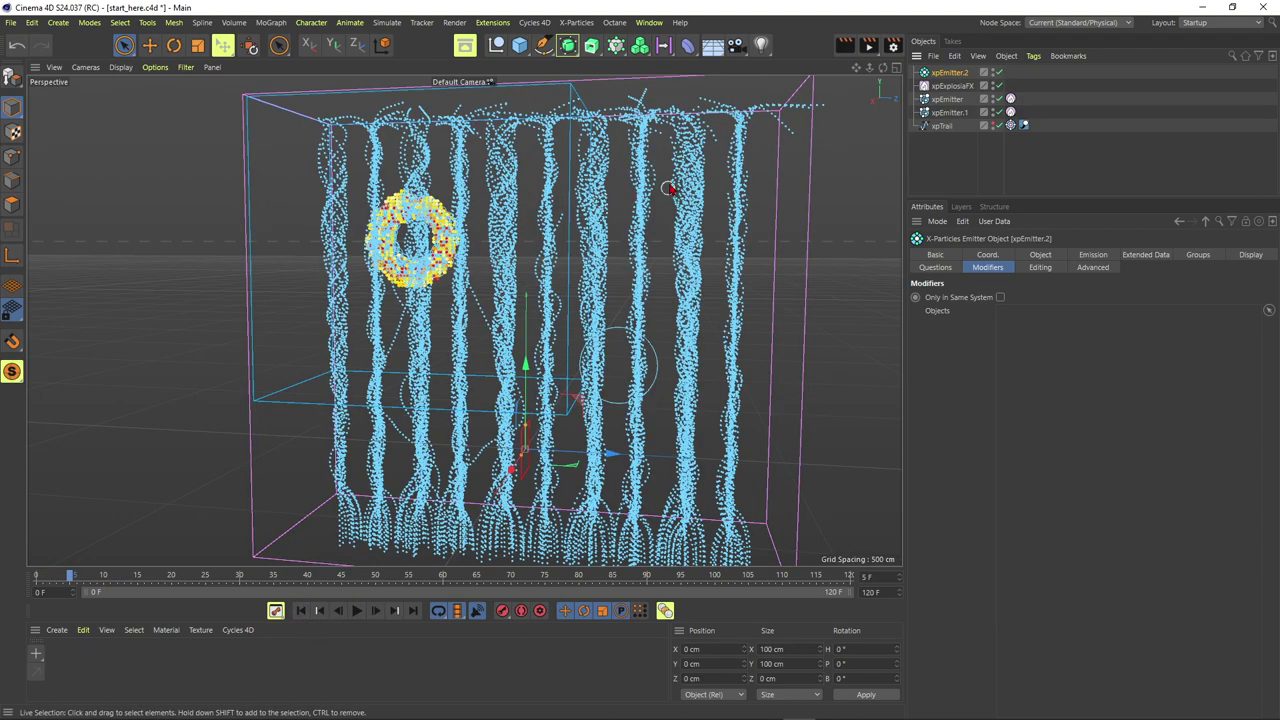
{"action": "scroll", "coordinate": [690, 188], "scroll_direction": "down", "scroll_amount": 3}
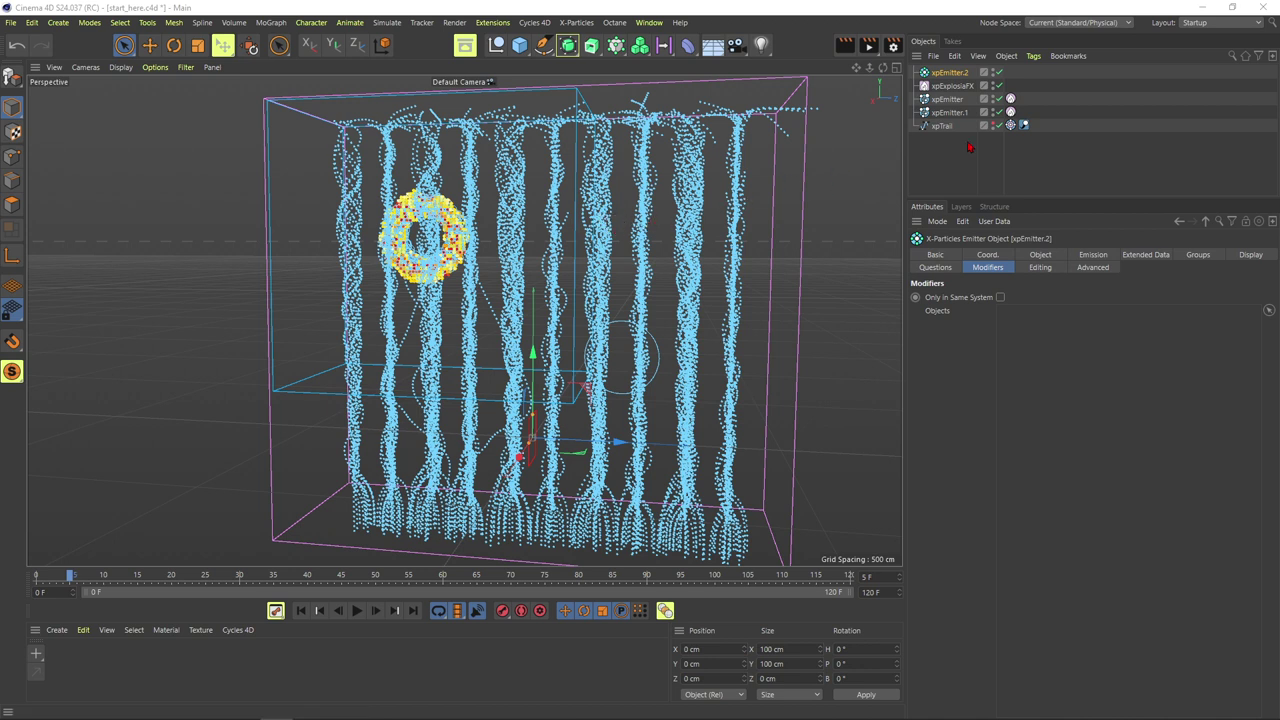
Rename the emitter created from the xpDynamics tag to xpEmitter_advected
{"action": "double_click", "coordinate": [955, 73]}
{"action": "type", "text": "_advected"}
{"action": "key", "text": "Return"}
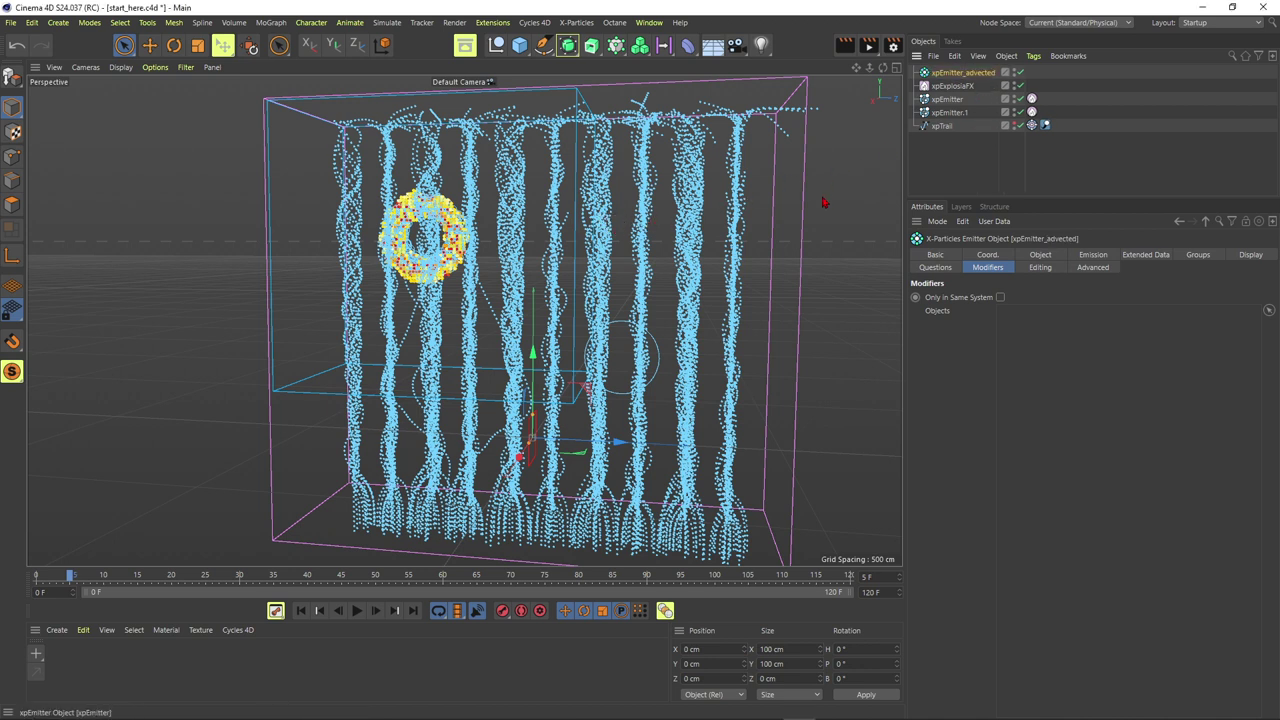
Replay the simulation from the first frame and examine from several angles how the two explosions push the trail splines
{"action": "left_click", "coordinate": [435, 285]}
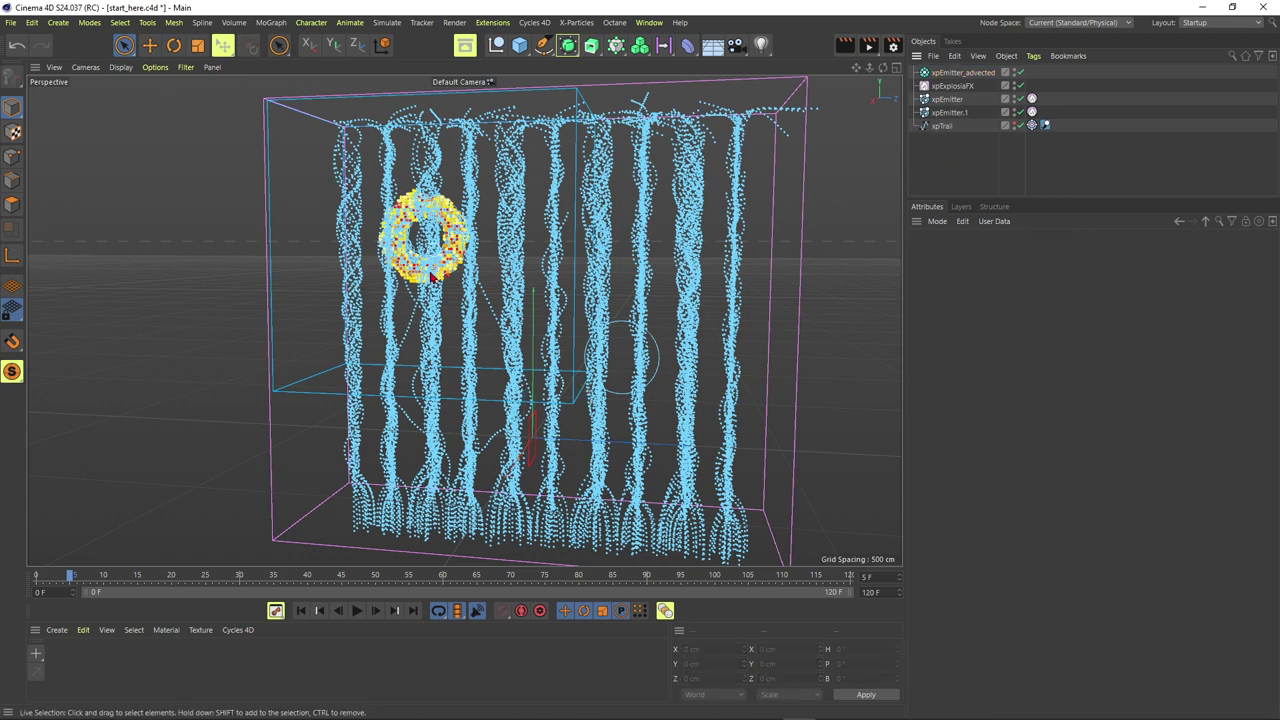
{"action": "left_click", "coordinate": [301, 610]}
{"action": "left_click", "coordinate": [356, 611]}
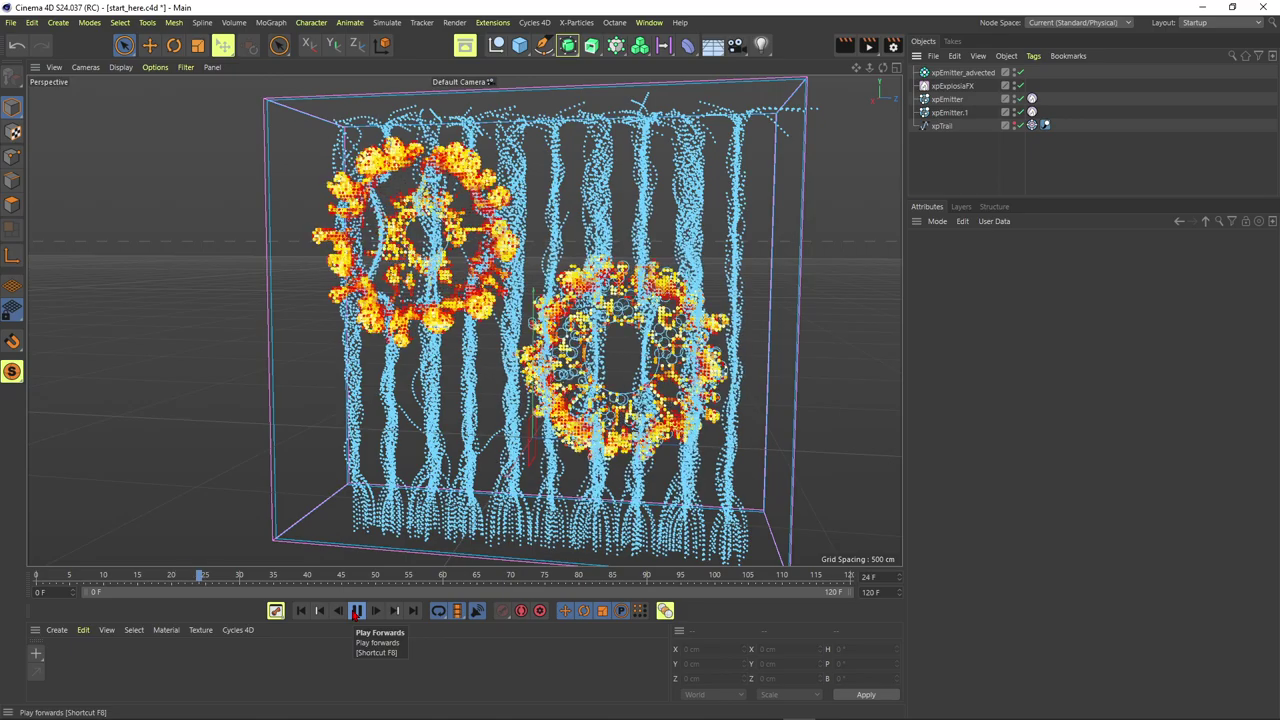
{"action": "left_click", "coordinate": [356, 613]}
{"action": "left_click_drag", "start_coordinate": [690, 400], "coordinate": [611, 374], "text": "alt"}
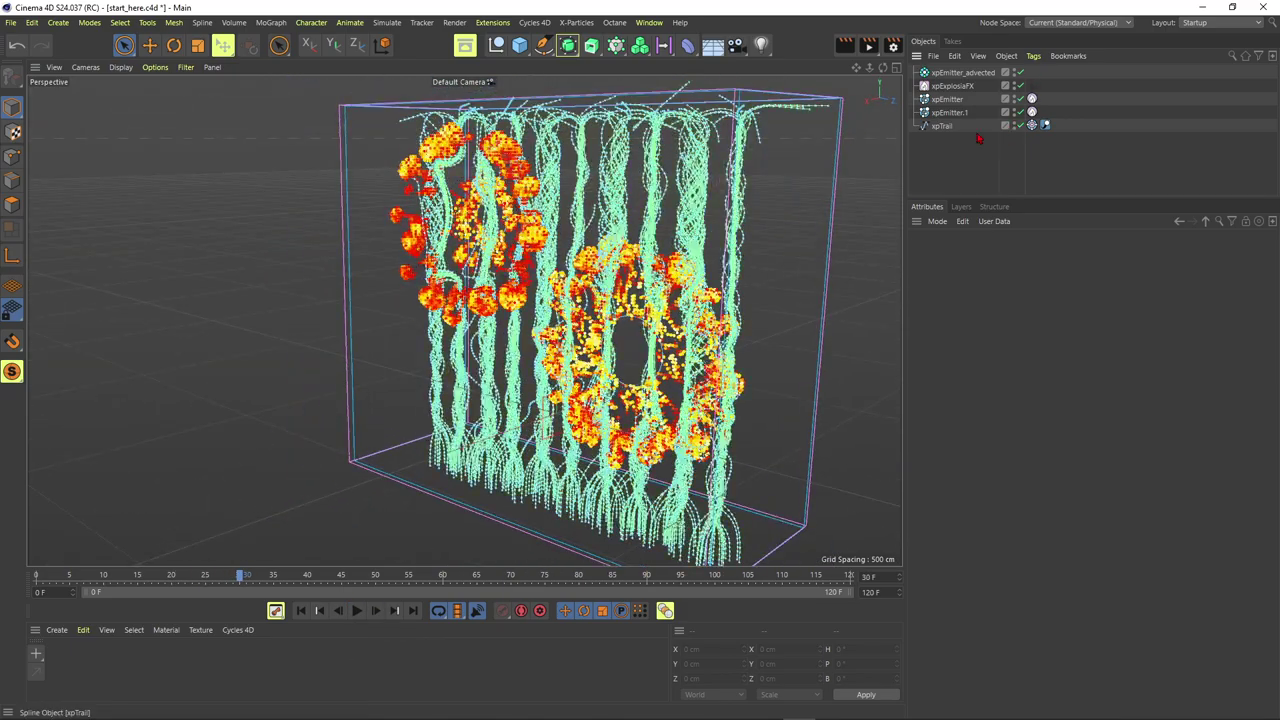
{"action": "mouse_move", "coordinate": [530, 245]}
{"action": "left_mouse_down", "text": "alt"}
{"action": "mouse_move", "coordinate": [610, 238]}
{"action": "mouse_move", "coordinate": [508, 267]}
{"action": "mouse_move", "coordinate": [536, 266]}
{"action": "left_mouse_up", "text": "alt"}
{"action": "left_click", "coordinate": [300, 611]}
{"action": "left_click", "coordinate": [357, 611]}
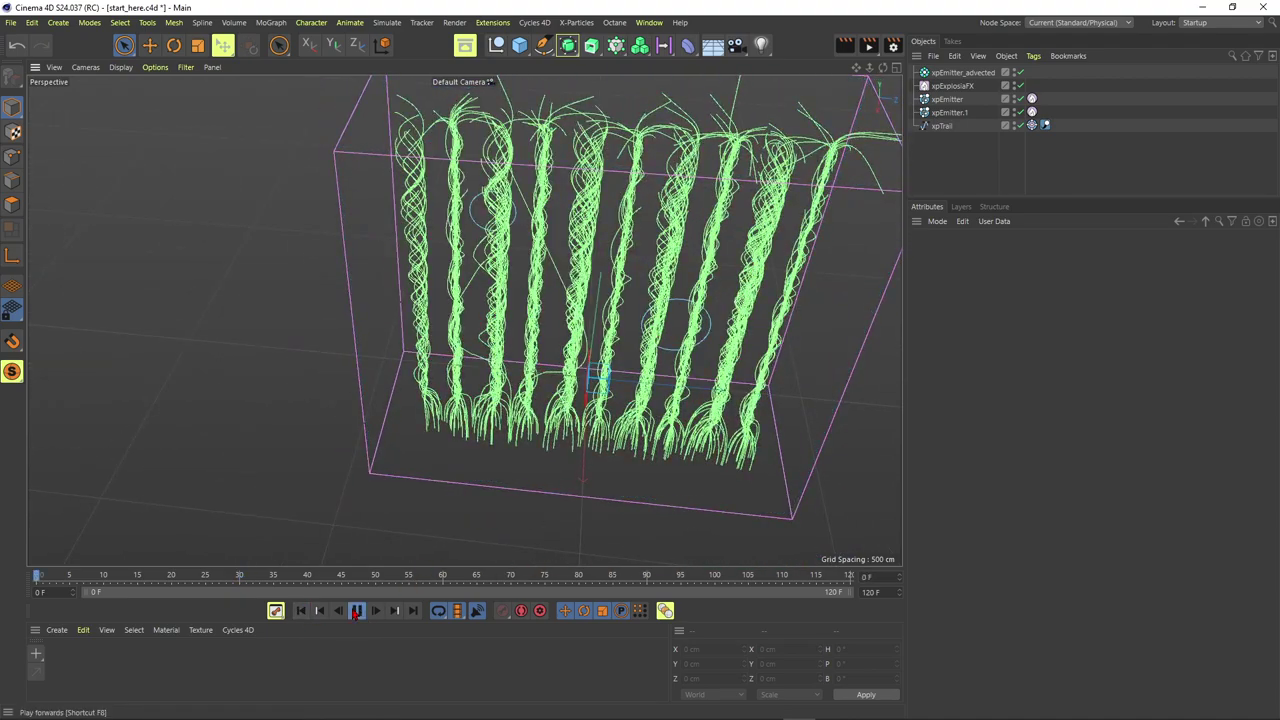
{"action": "left_click_drag", "start_coordinate": [600, 150], "coordinate": [709, 151], "text": "alt"}
{"action": "left_click_drag", "start_coordinate": [558, 167], "coordinate": [538, 167], "text": "alt"}
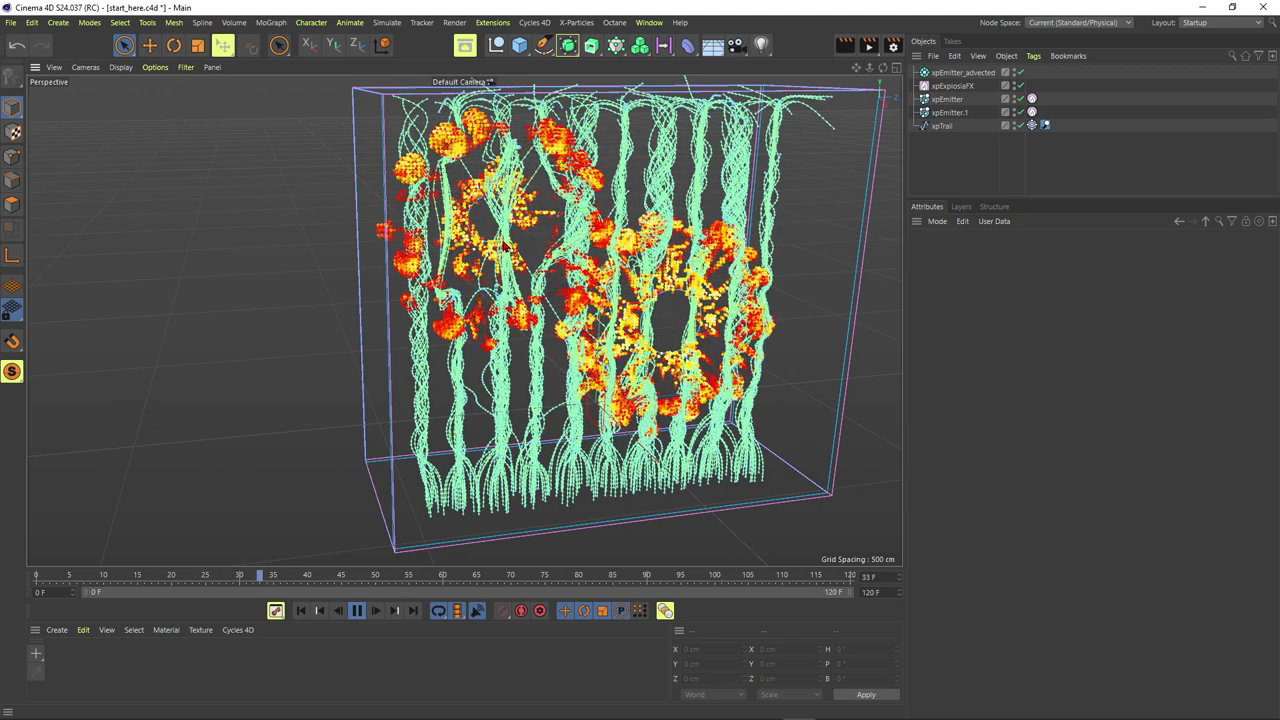
{"action": "left_click", "coordinate": [357, 611]}
{"action": "left_click_drag", "start_coordinate": [540, 252], "coordinate": [499, 235], "text": "alt"}
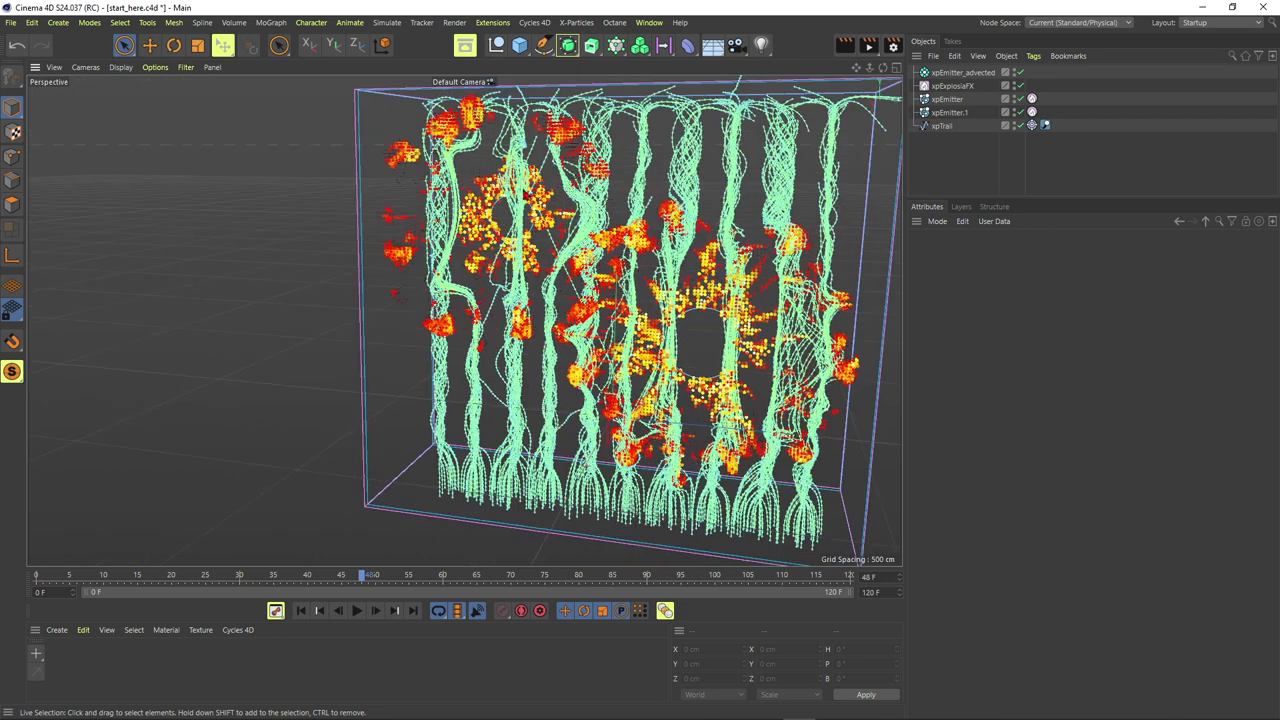
{"action": "left_click", "coordinate": [491, 200]}
Set the Speed of xpEmitter to 300 cm and replay the simulation from the first frame
{"action": "left_click", "coordinate": [301, 611]}
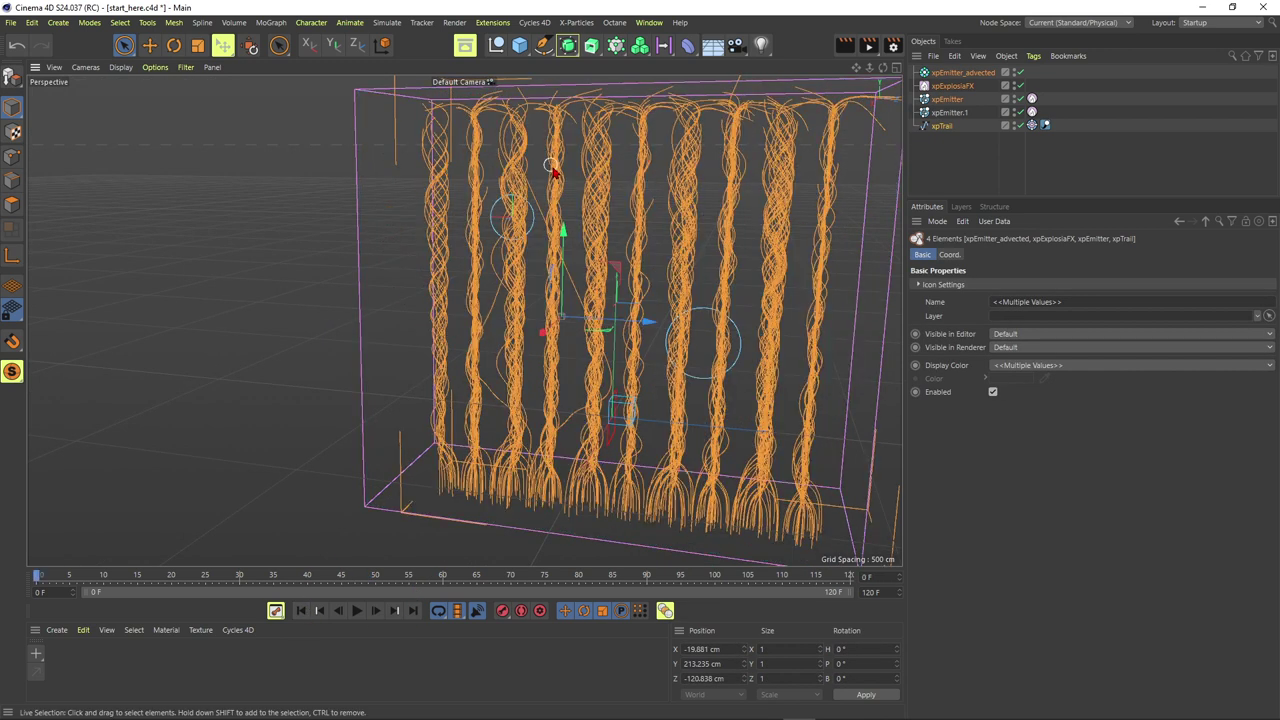
{"action": "left_click", "coordinate": [949, 100]}
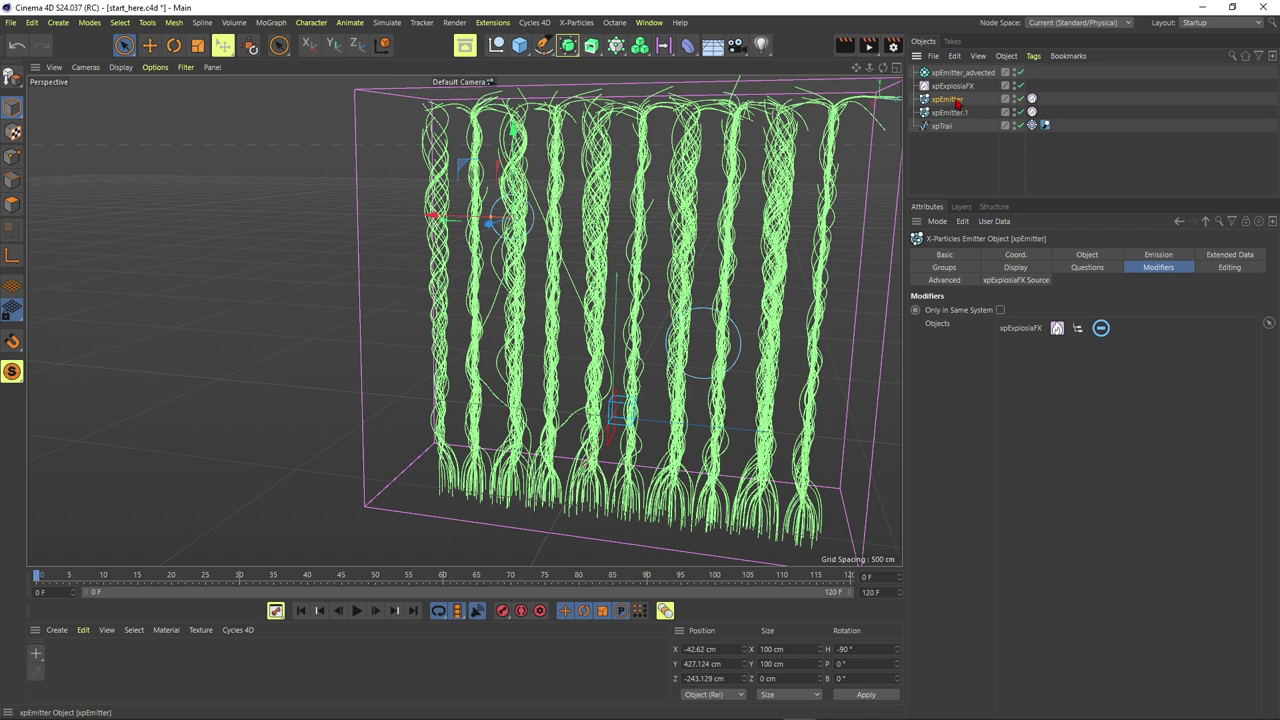
{"action": "left_click", "coordinate": [1089, 256]}
{"action": "left_click", "coordinate": [1156, 256]}
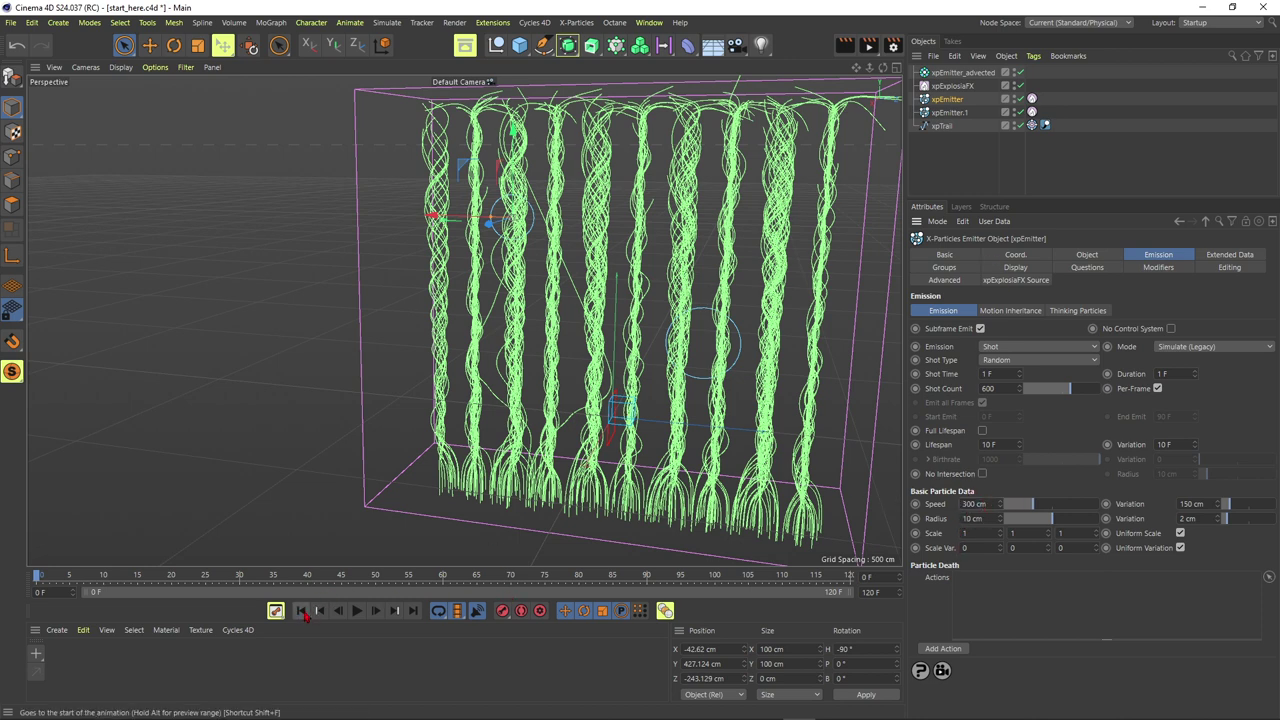
{"action": "left_click", "coordinate": [357, 612]}
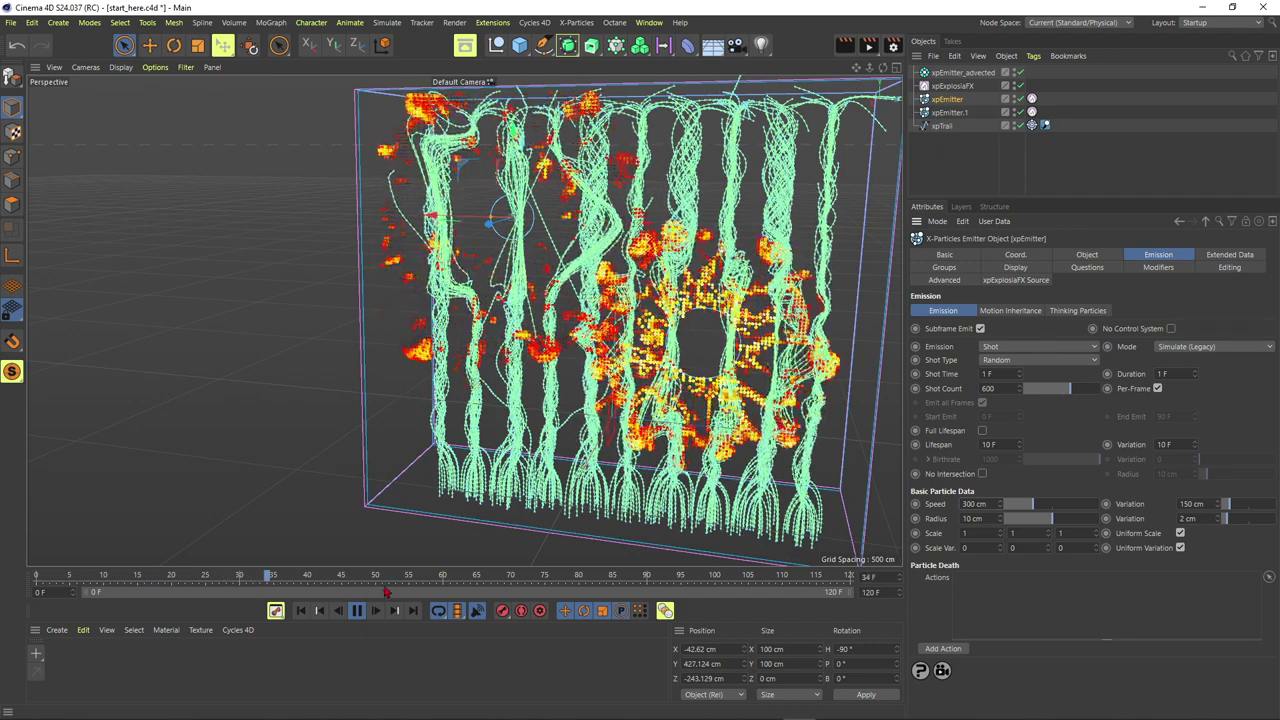
{"action": "left_click", "coordinate": [357, 612]}
Inspect the stronger explosion up close and replay the simulation from the start to frame 43
{"action": "left_click_drag", "start_coordinate": [420, 340], "coordinate": [599, 245], "text": "alt"}
{"action": "scroll", "coordinate": [600, 250], "scroll_direction": "down", "scroll_amount": 10}
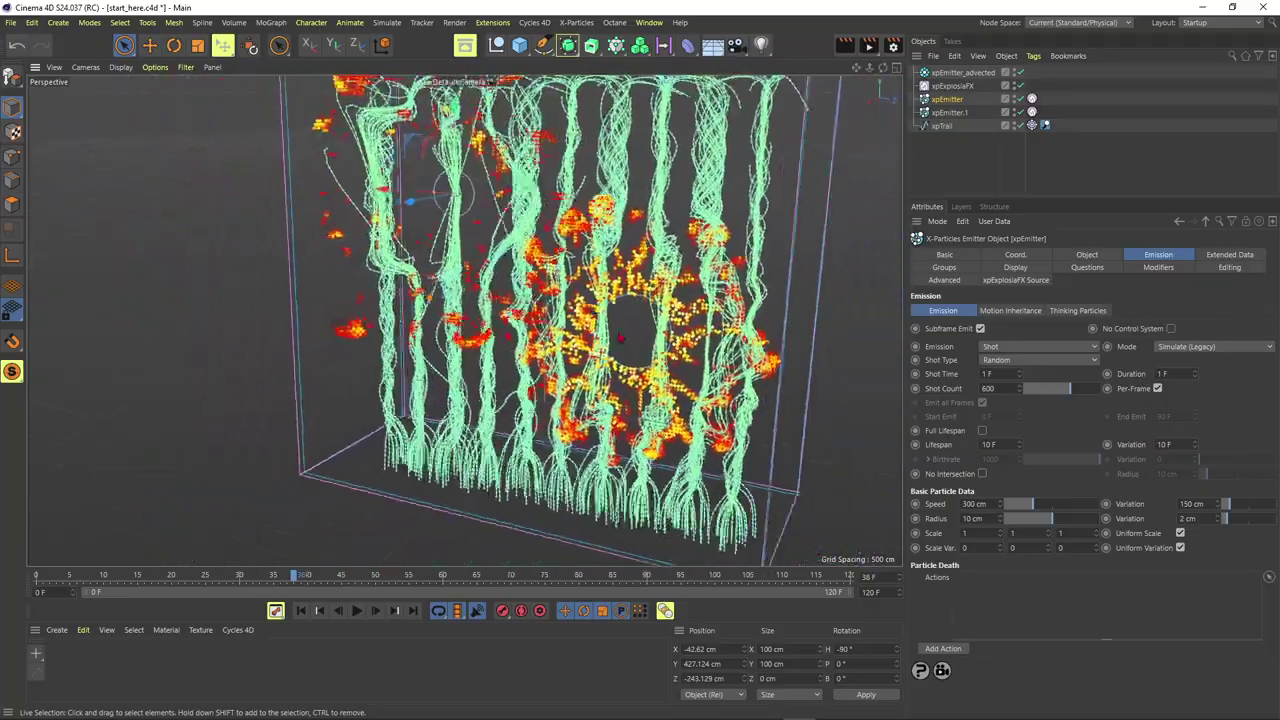
{"action": "scroll", "coordinate": [603, 264], "scroll_direction": "up", "scroll_amount": 4}
{"action": "left_click_drag", "start_coordinate": [603, 264], "coordinate": [530, 268], "text": "alt"}
{"action": "left_click", "coordinate": [303, 611]}
{"action": "left_click", "coordinate": [356, 611]}
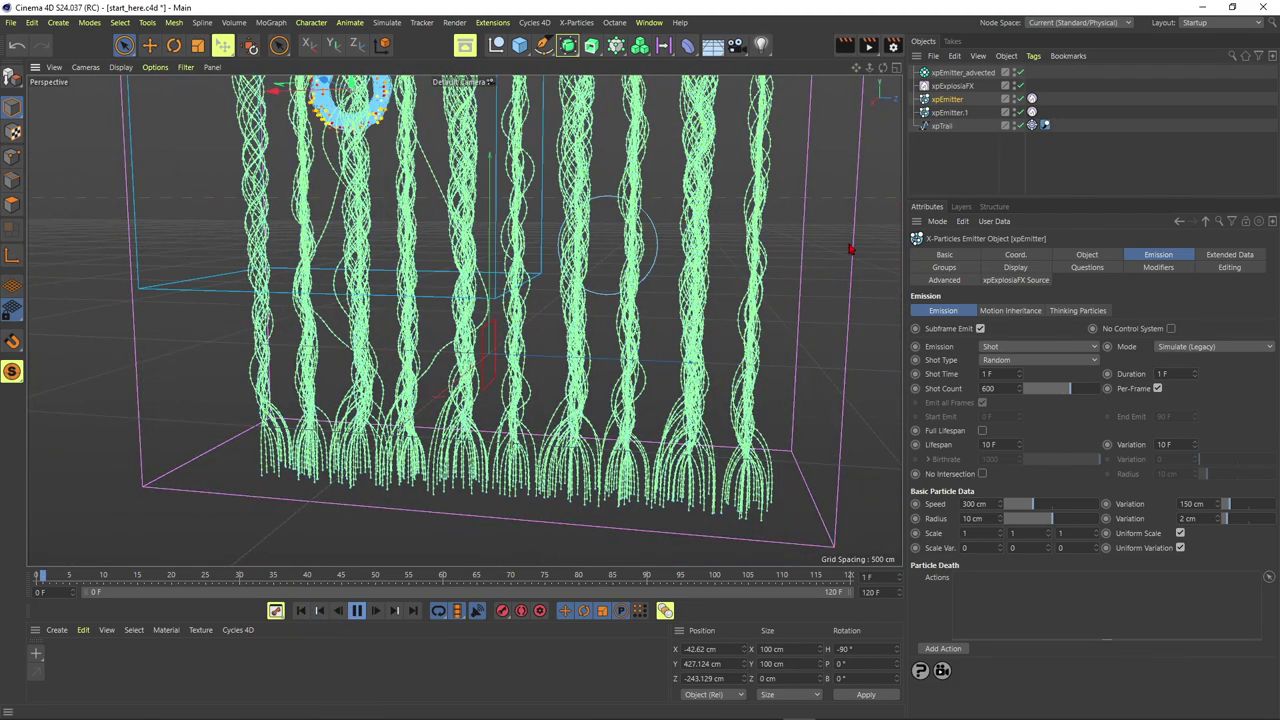
{"action": "left_click", "coordinate": [356, 611]}
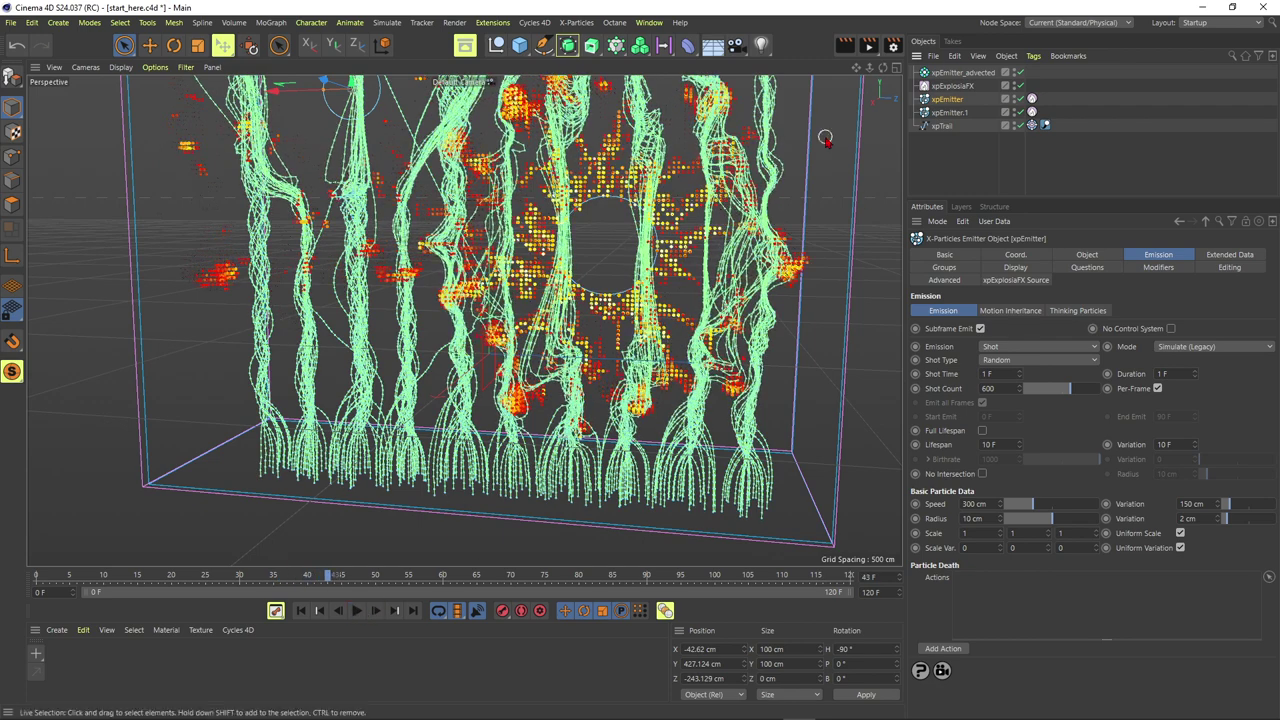
Hide xpExplosiaFX in the viewport and examine the displaced splines
{"action": "double_click", "coordinate": [1015, 87]}
{"action": "scroll", "coordinate": [608, 230], "scroll_direction": "down", "scroll_amount": 4}
{"action": "left_click_drag", "start_coordinate": [590, 226], "coordinate": [537, 251], "text": "alt"}
Move xpEmitter.1 behind the splines along X to about -61.7 cm
{"action": "left_click", "coordinate": [948, 113]}
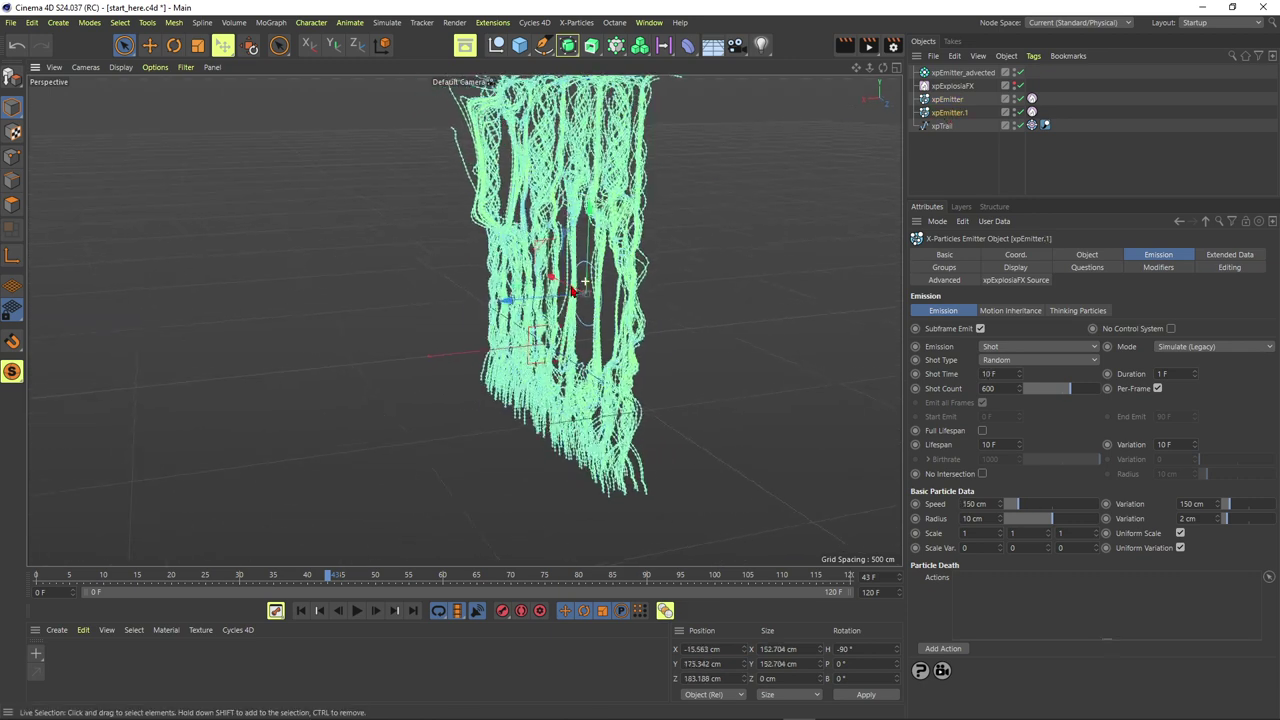
{"action": "left_click_drag", "start_coordinate": [591, 254], "coordinate": [463, 320], "text": "alt"}
{"action": "left_click_drag", "start_coordinate": [592, 277], "coordinate": [678, 277], "text": "alt"}
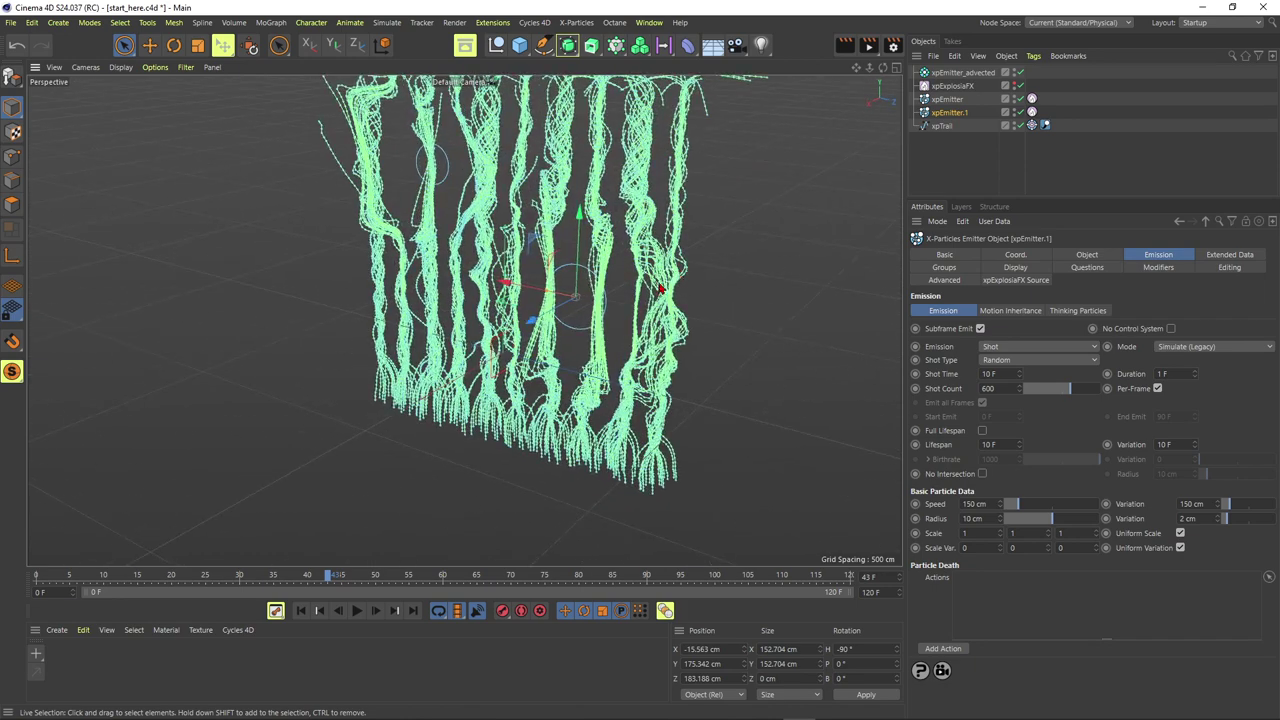
{"action": "left_click_drag", "start_coordinate": [532, 318], "coordinate": [771, 229], "text": "alt"}
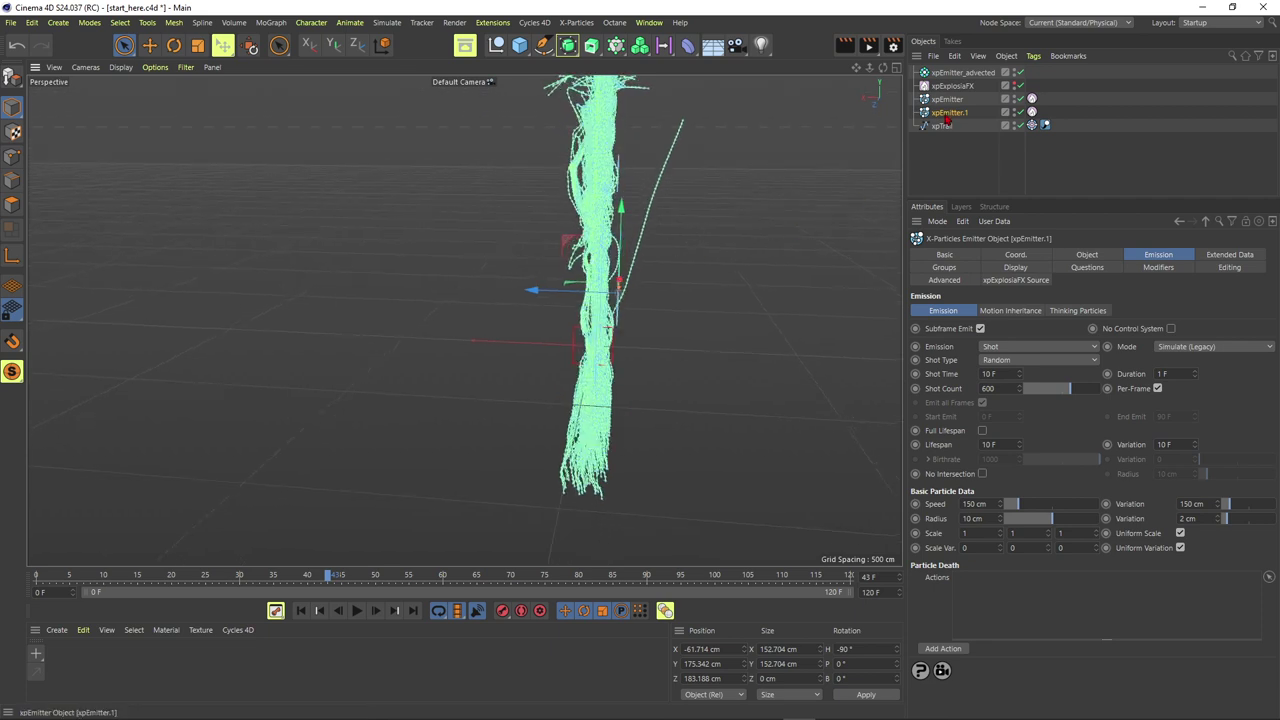
Review the xpEmitter.1 object settings, show xpExplosiaFX in the viewport and replay the simulation to frame 26
{"action": "left_click", "coordinate": [1072, 258]}
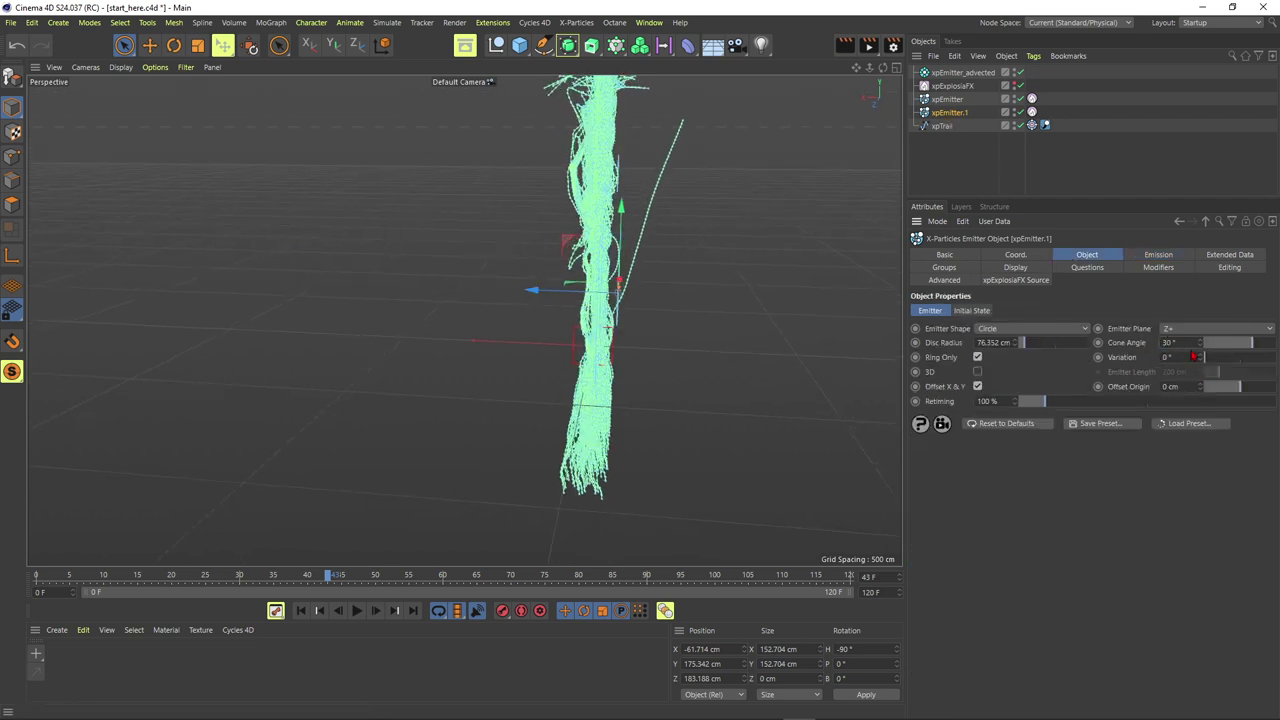
{"action": "left_click_drag", "start_coordinate": [486, 296], "coordinate": [463, 320], "text": "alt"}
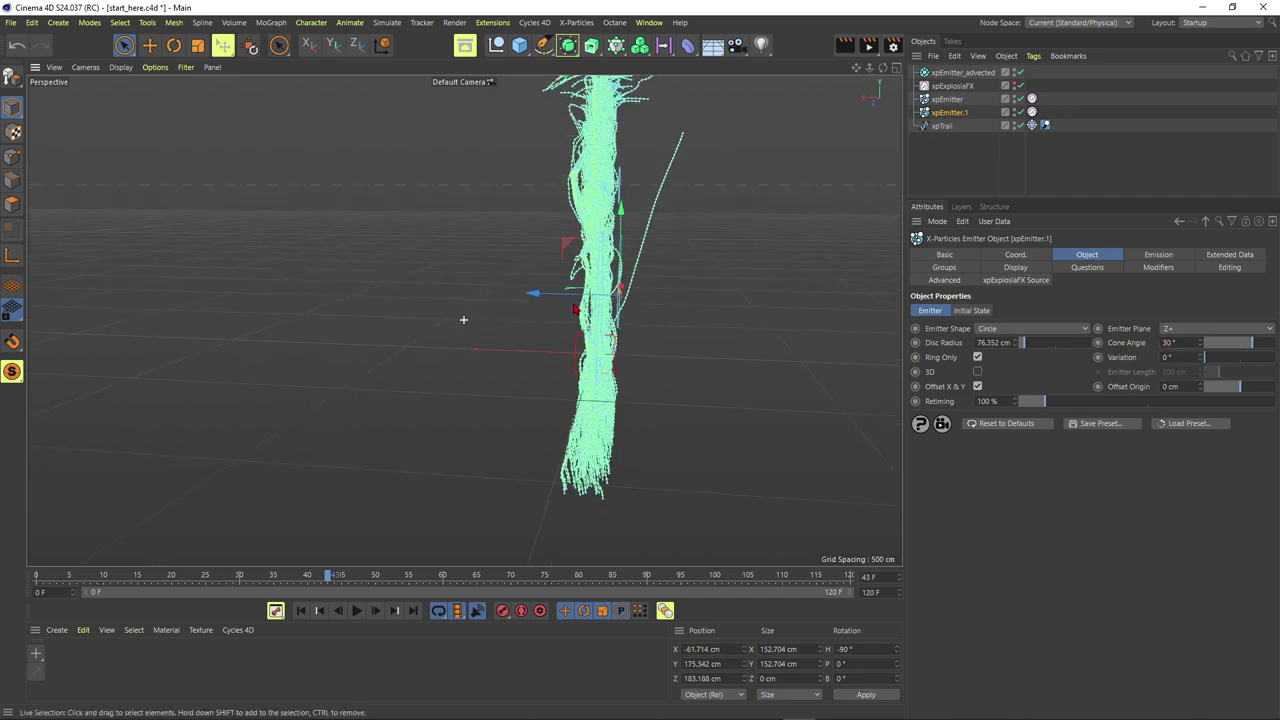
{"action": "left_click", "coordinate": [1014, 84]}
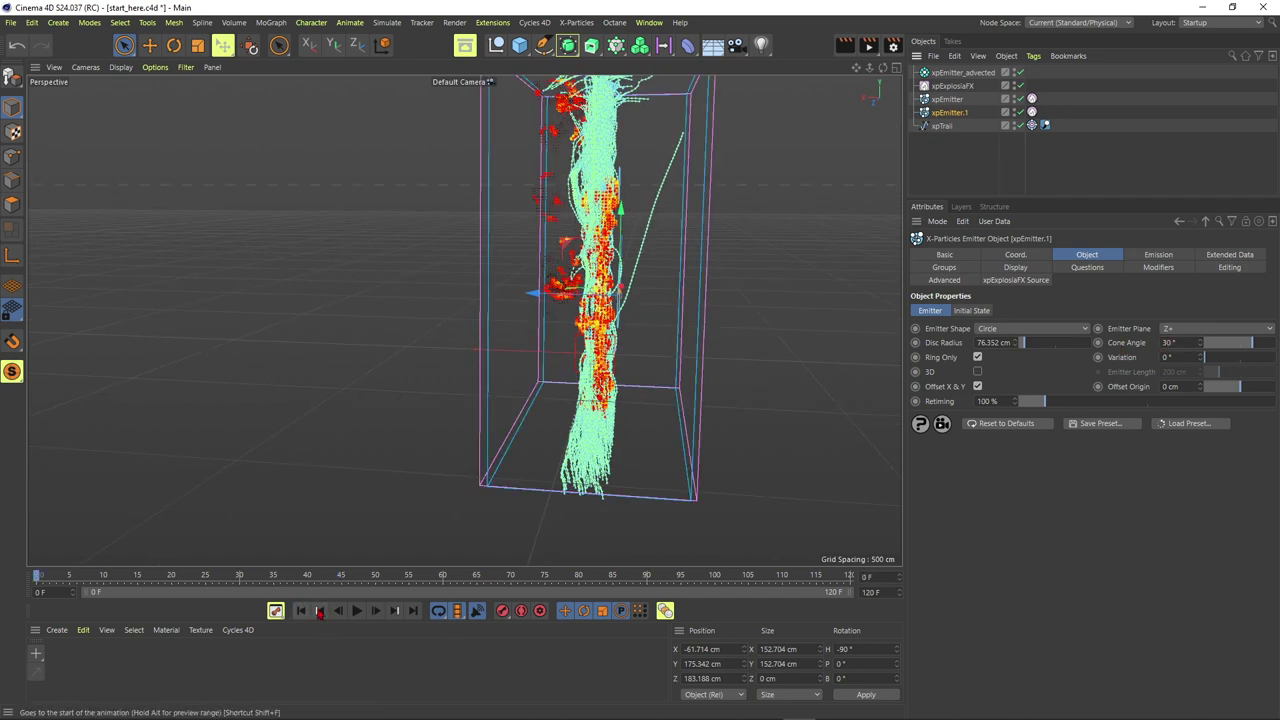
{"action": "left_click", "coordinate": [356, 610]}
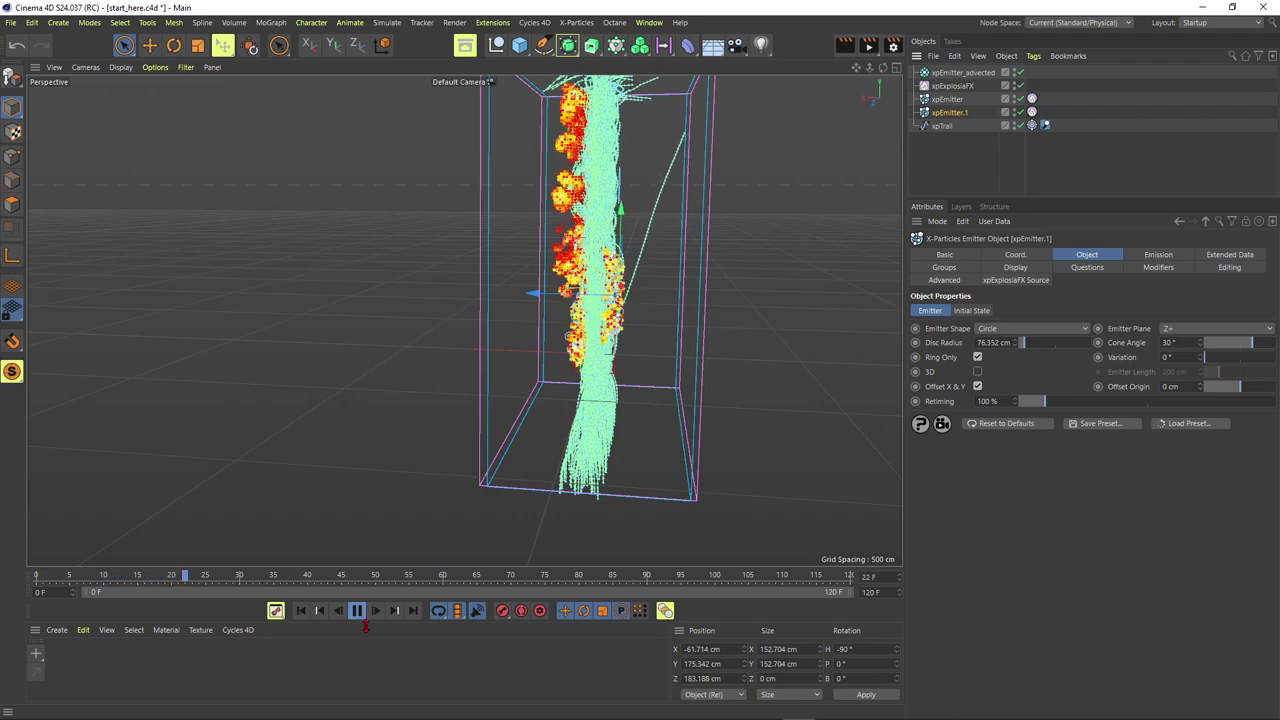
{"action": "left_click", "coordinate": [357, 611]}
{"action": "left_click_drag", "start_coordinate": [606, 342], "coordinate": [530, 325], "text": "alt"}
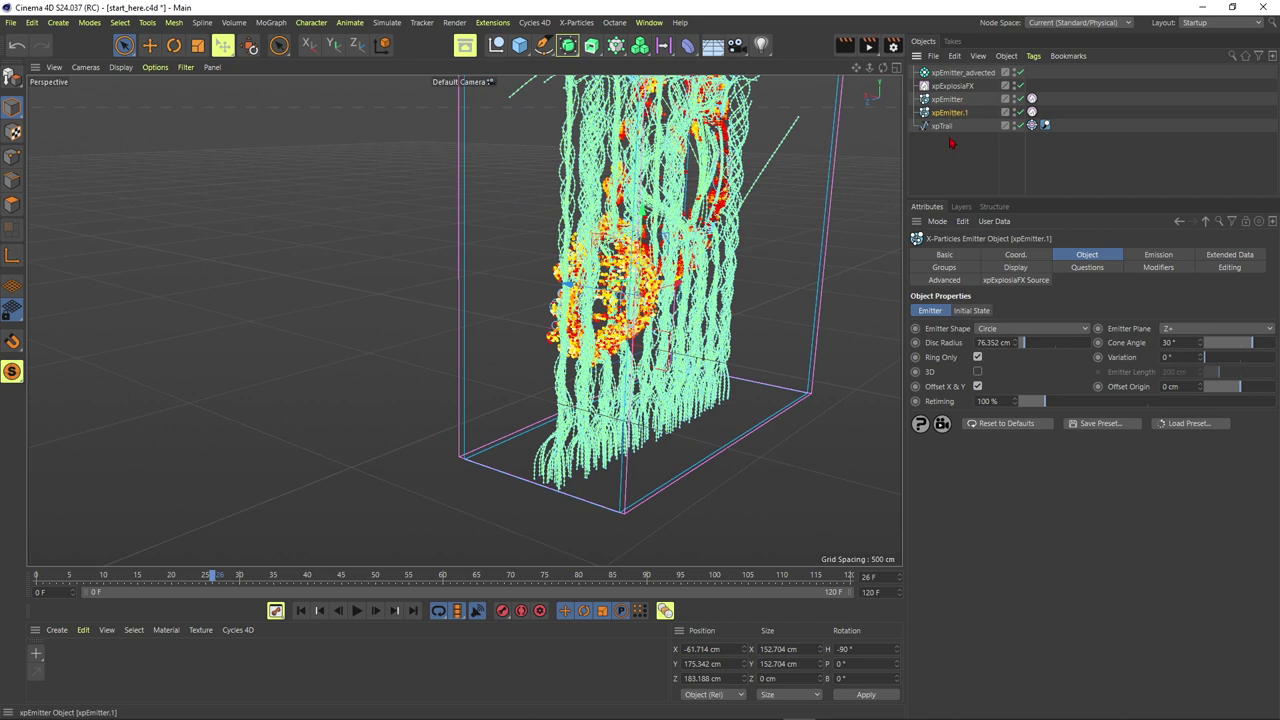
Set the particle Radius of xpEmitter.1 to 20 cm
{"action": "left_click", "coordinate": [1156, 255]}
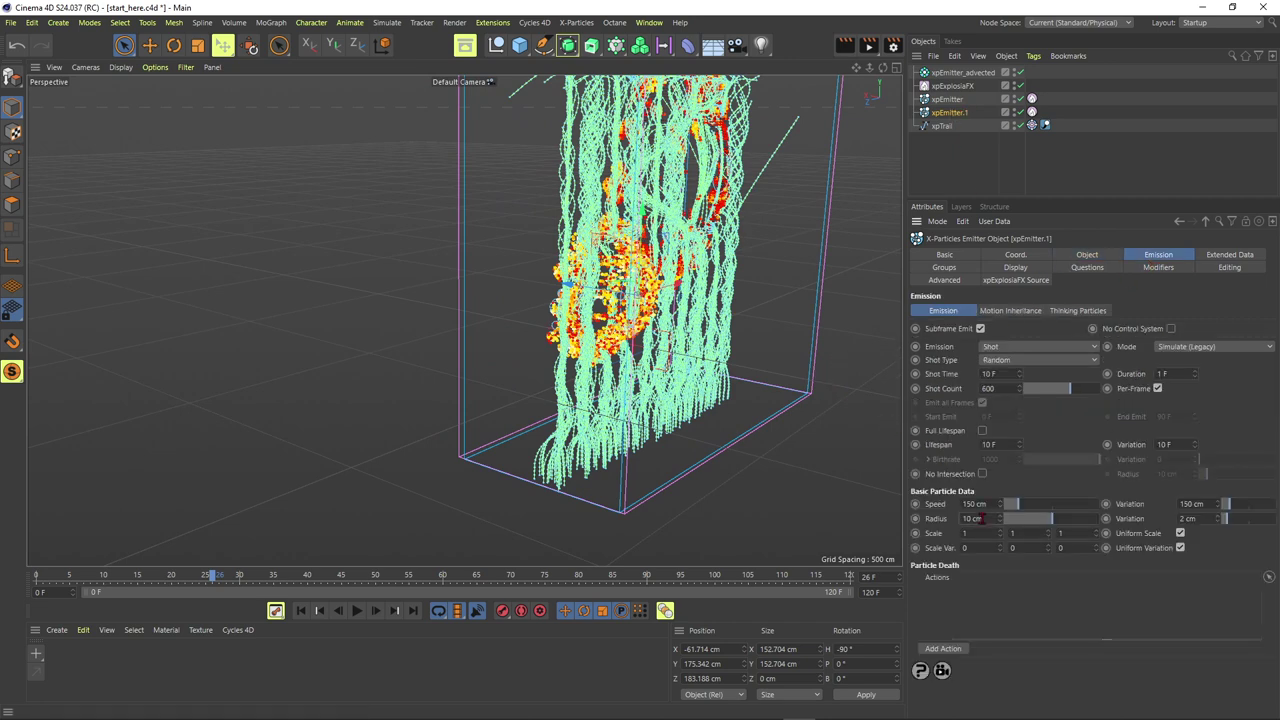
{"action": "key", "text": "Return"}
{"action": "left_click_drag", "start_coordinate": [656, 298], "coordinate": [631, 302], "text": "alt"}
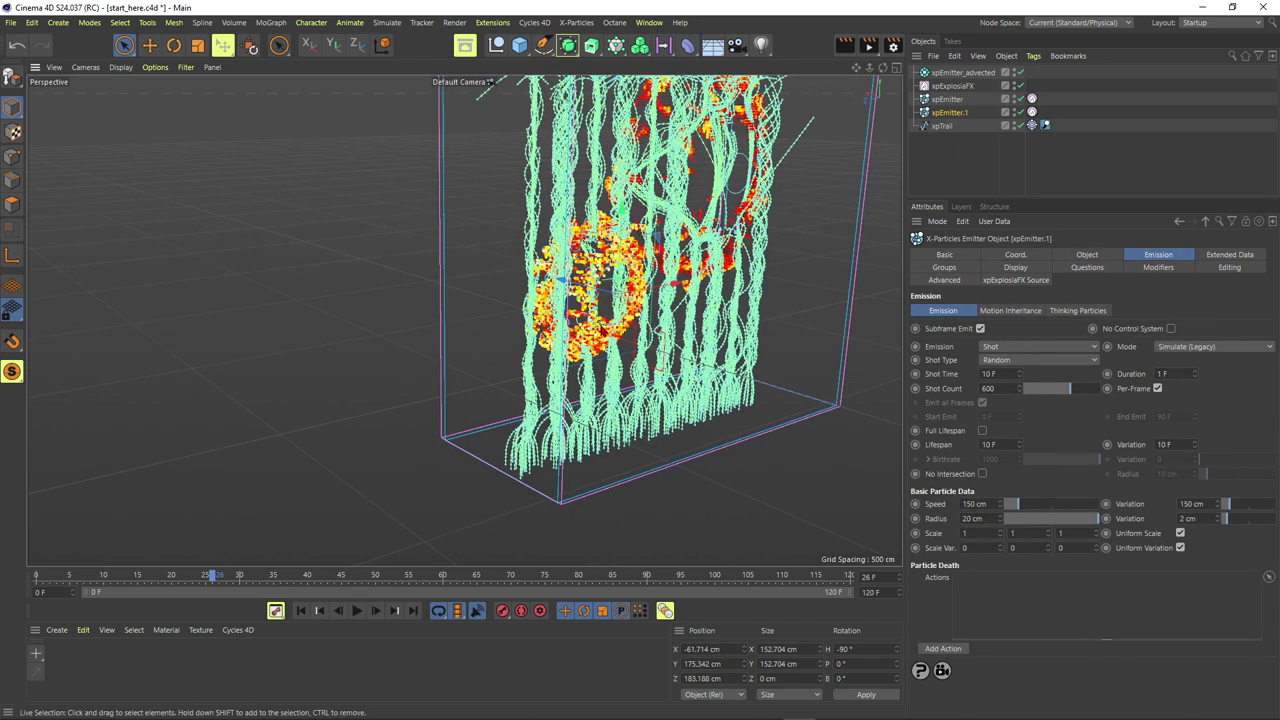
Set Pressure to 150 on the xpEmitter.1 source tag and replay the simulation to frame 52
{"action": "left_click", "coordinate": [1032, 112]}
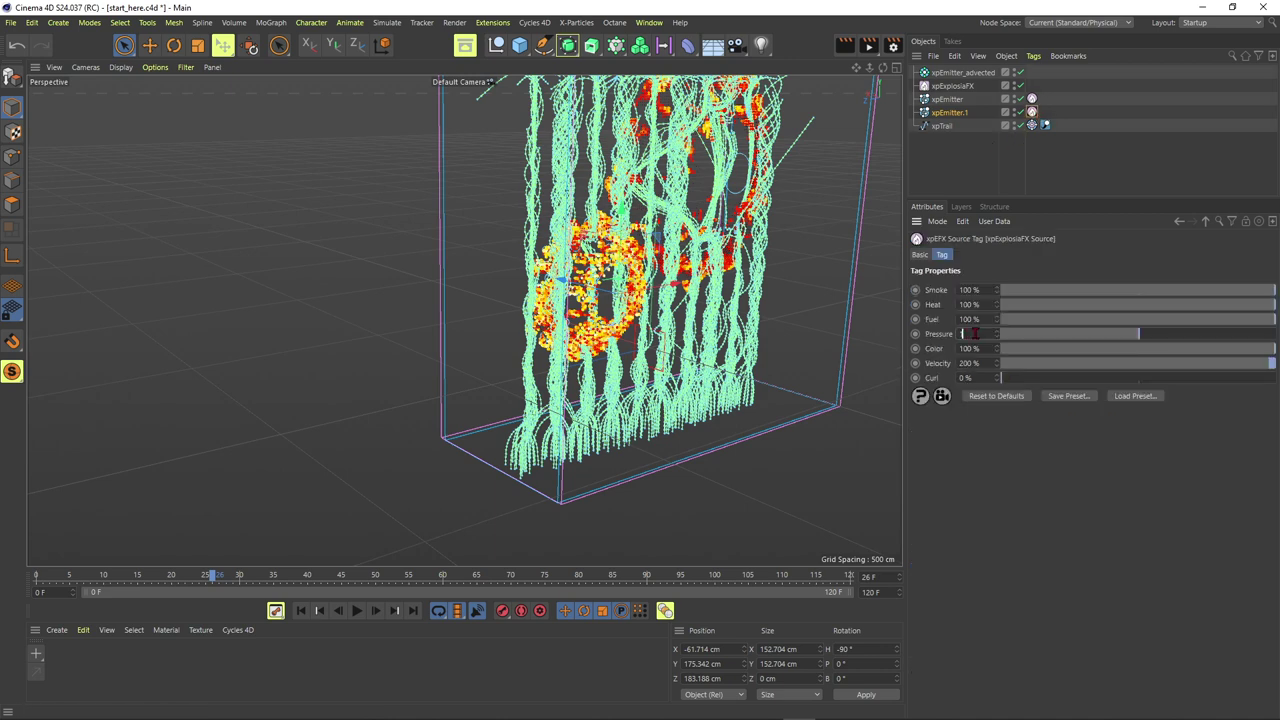
{"action": "left_click", "coordinate": [302, 611]}
{"action": "left_click", "coordinate": [356, 611]}
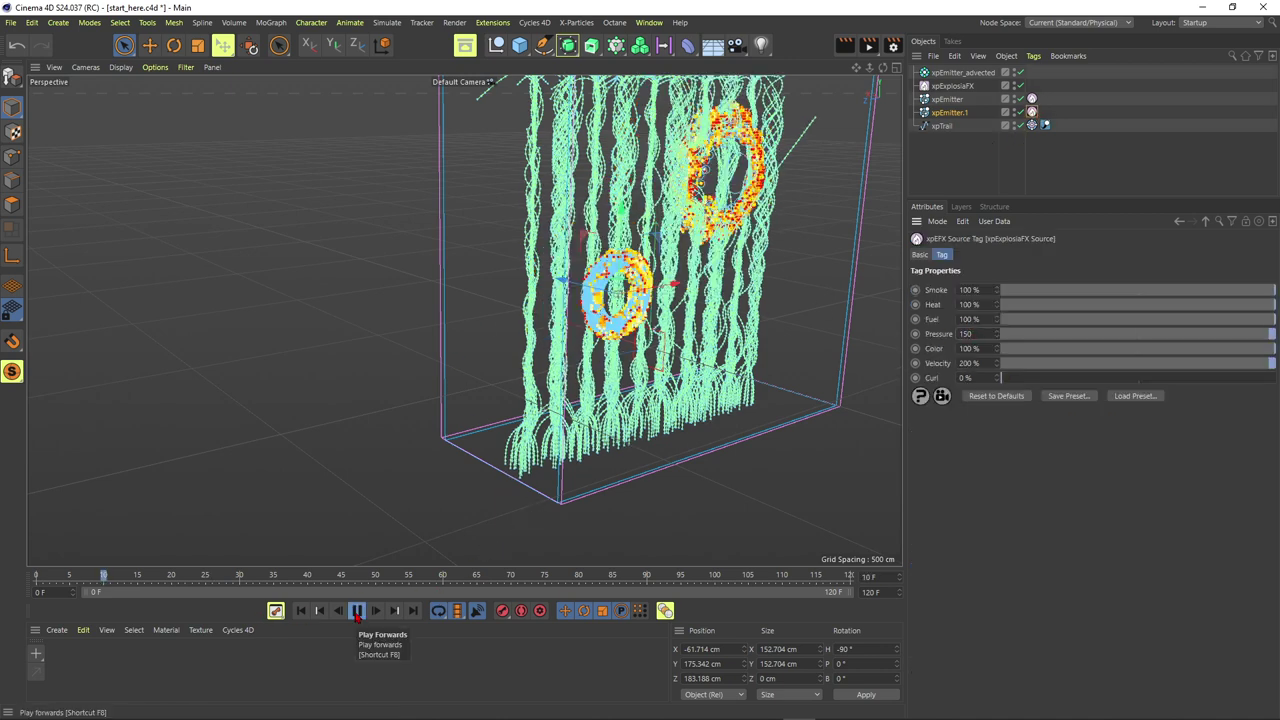
{"action": "left_click_drag", "start_coordinate": [674, 283], "coordinate": [702, 275], "text": "alt"}
{"action": "left_click", "coordinate": [357, 611]}
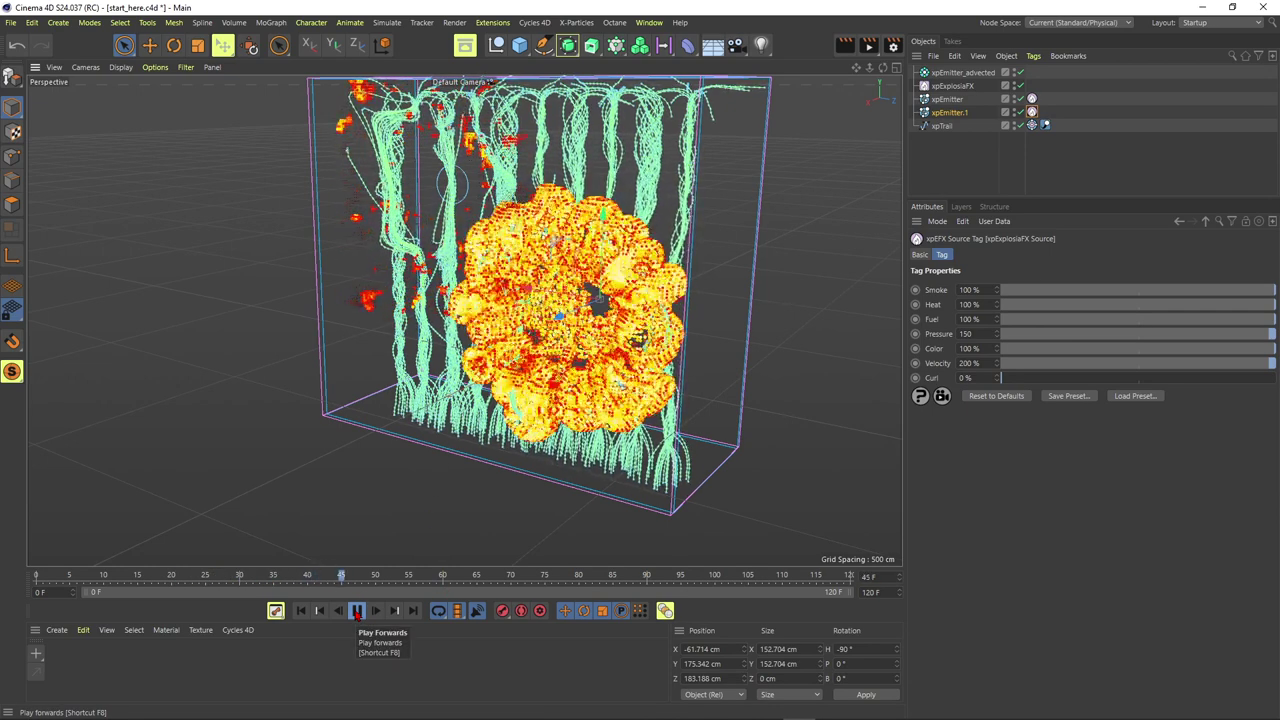
{"action": "left_click", "coordinate": [357, 613]}
{"action": "mouse_move", "coordinate": [524, 318]}
{"action": "left_mouse_down", "text": "alt"}
{"action": "mouse_move", "coordinate": [760, 271]}
{"action": "mouse_move", "coordinate": [517, 283]}
{"action": "mouse_move", "coordinate": [410, 318]}
{"action": "mouse_move", "coordinate": [512, 307]}
{"action": "left_mouse_up", "text": "alt"}
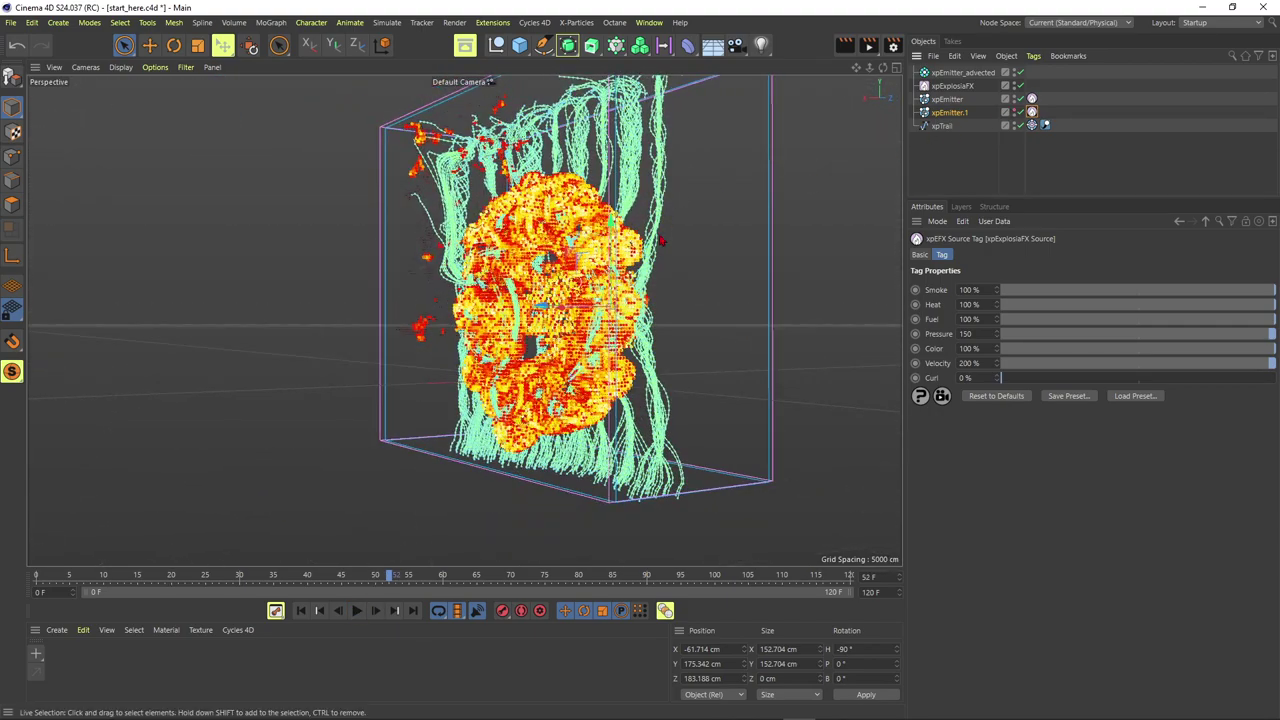
Hide xpExplosiaFX in the viewport and examine the advected splines from the side and front
{"action": "left_click", "coordinate": [1015, 87]}
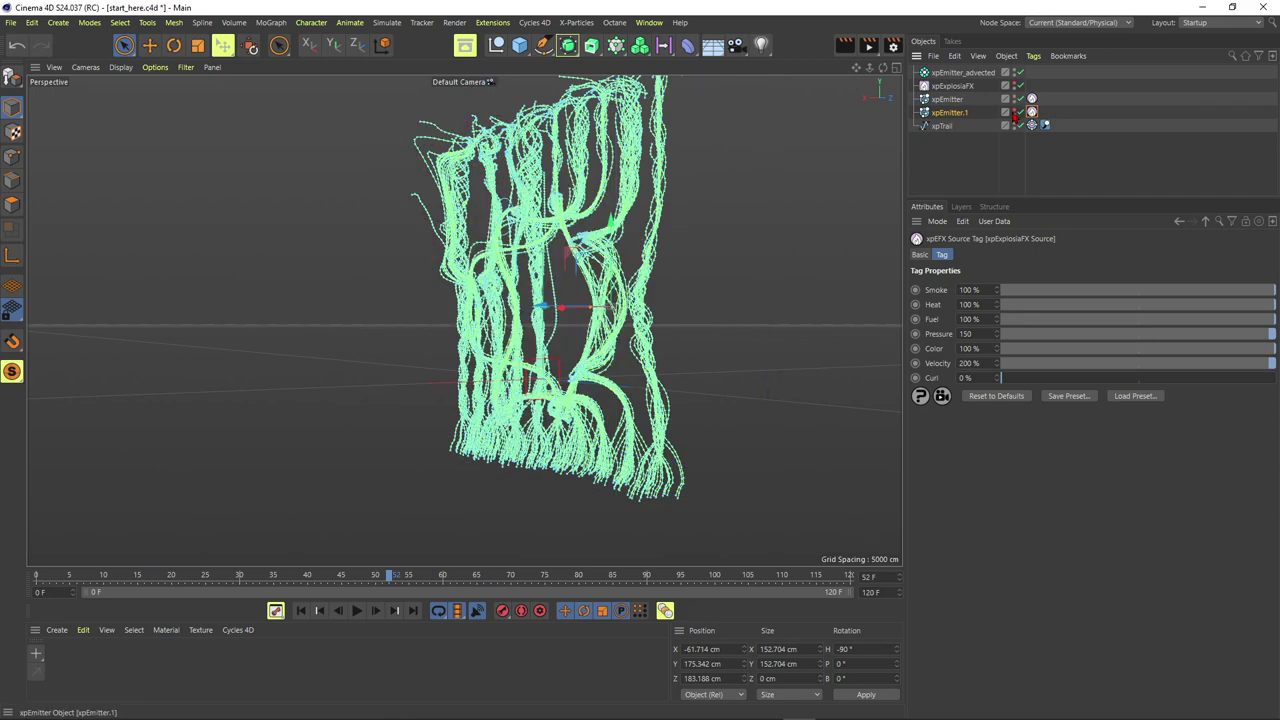
{"action": "left_click_drag", "start_coordinate": [685, 210], "coordinate": [507, 266], "text": "alt"}
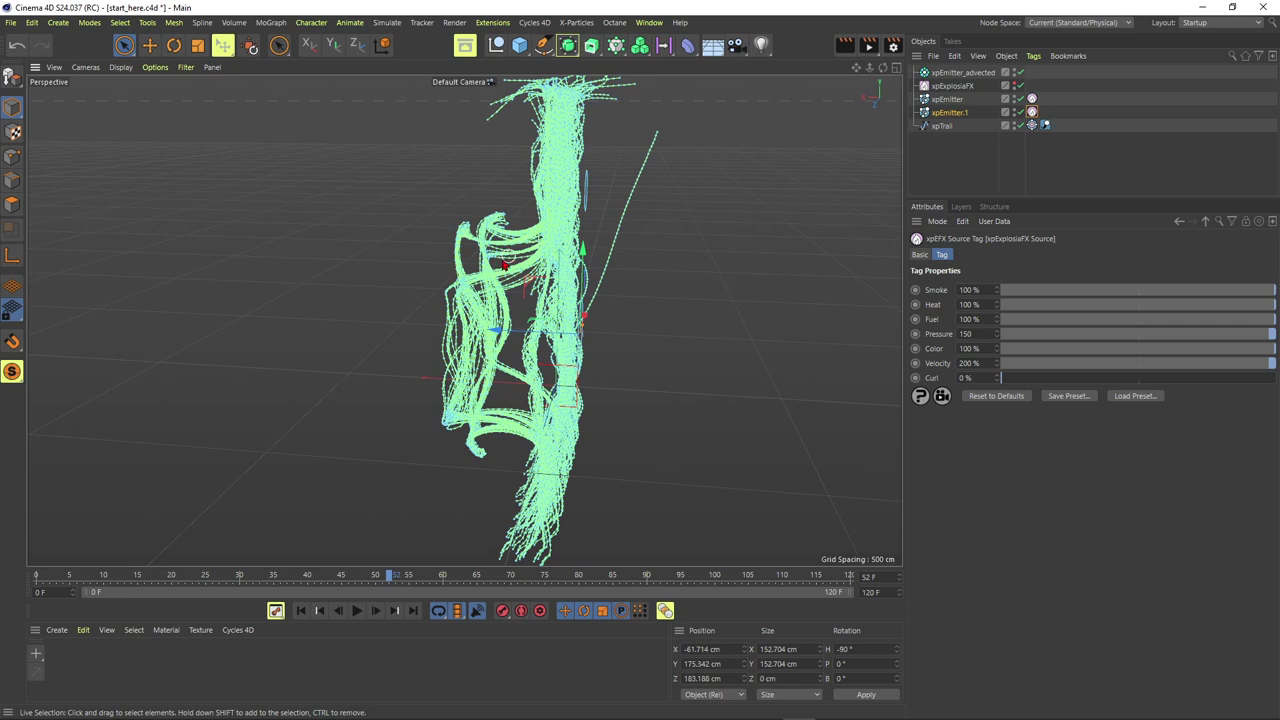
{"action": "left_click", "coordinate": [471, 249]}
{"action": "left_click", "coordinate": [433, 187]}
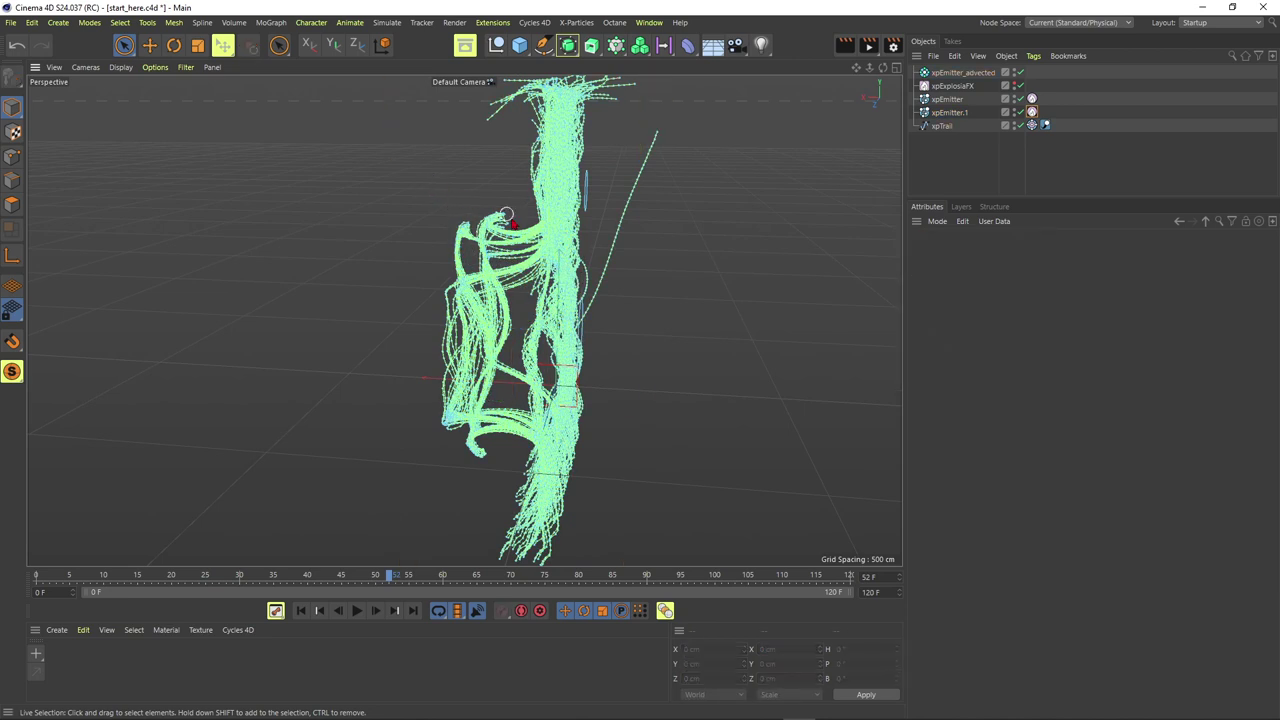
{"action": "left_click_drag", "start_coordinate": [543, 243], "coordinate": [530, 271], "text": "alt"}
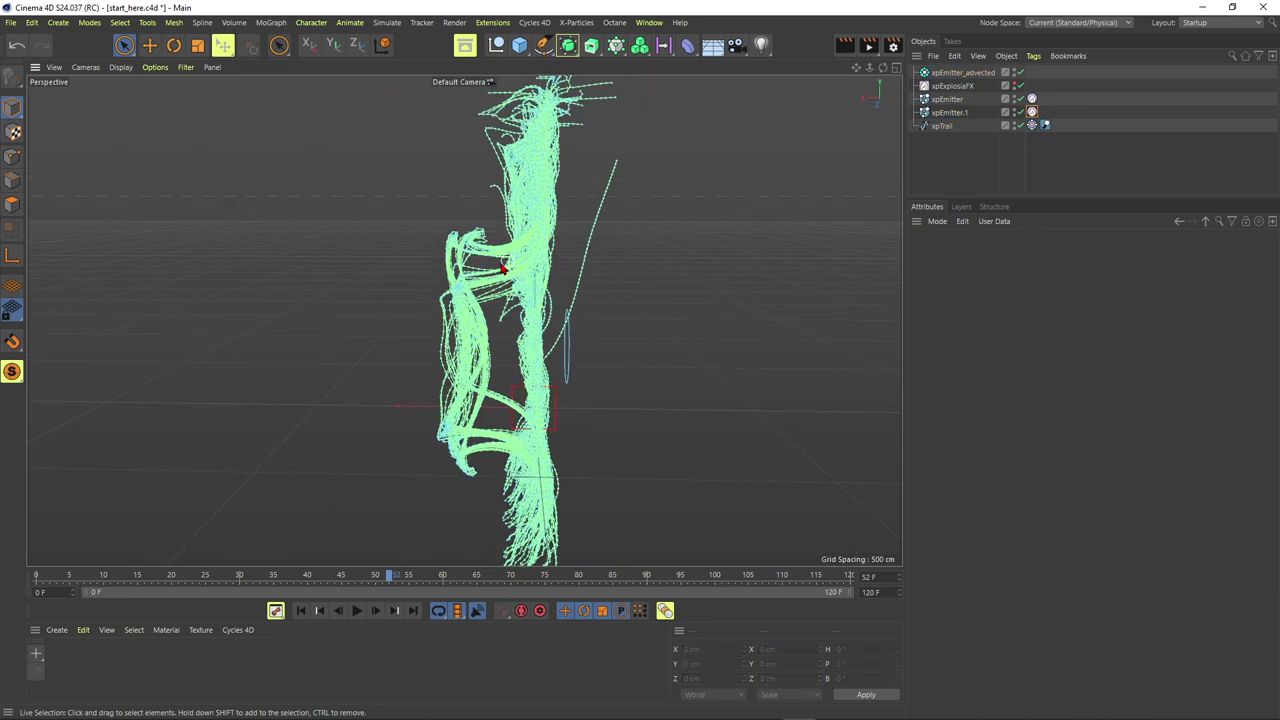
{"action": "left_click_drag", "start_coordinate": [428, 230], "coordinate": [512, 212], "text": "alt"}
{"action": "left_click_drag", "start_coordinate": [531, 289], "coordinate": [537, 213], "text": "alt"}
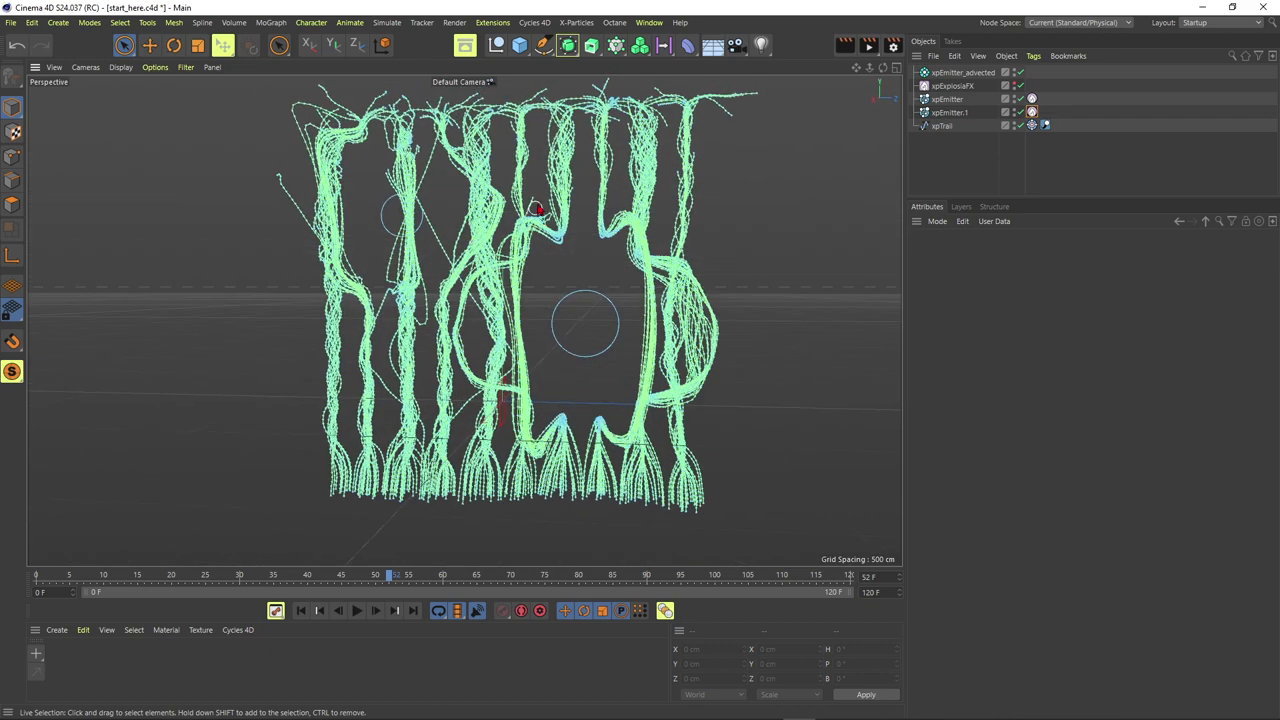
{"action": "left_click_drag", "start_coordinate": [407, 342], "coordinate": [495, 302], "text": "alt"}
{"action": "middle_click_drag", "start_coordinate": [490, 212], "coordinate": [493, 263], "text": "alt"}
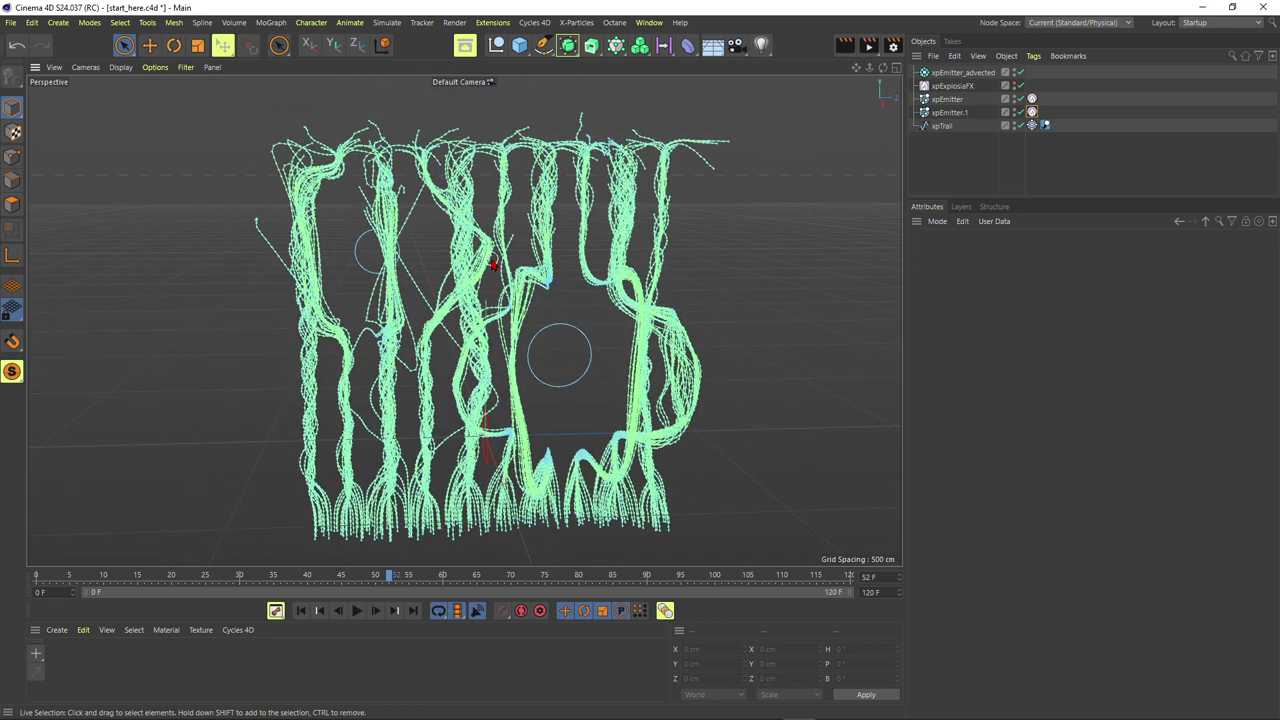
Add an xpColor modifier to the scene from the X-Particles control modifiers
{"action": "left_click", "coordinate": [717, 173]}
{"action": "left_click", "coordinate": [577, 23]}
{"action": "mouse_move", "coordinate": [597, 194]}
{"action": "mouse_move", "coordinate": [669, 205]}
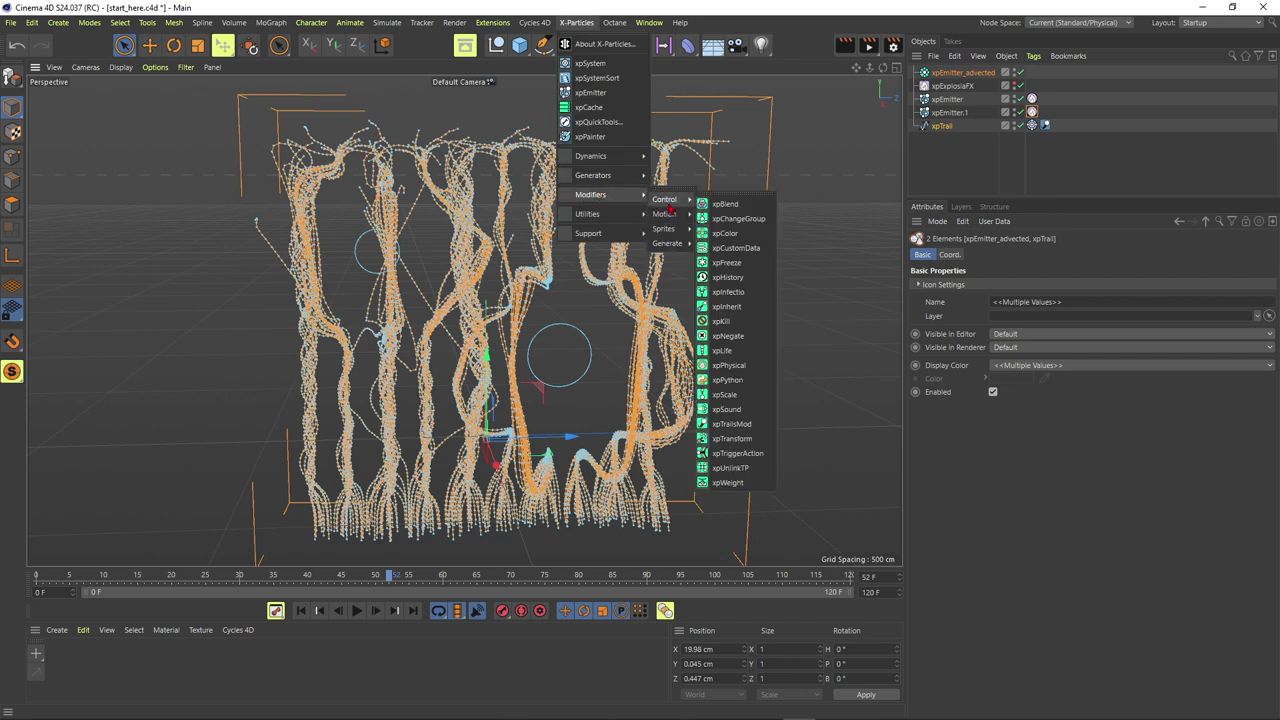
{"action": "left_click", "coordinate": [725, 233]}
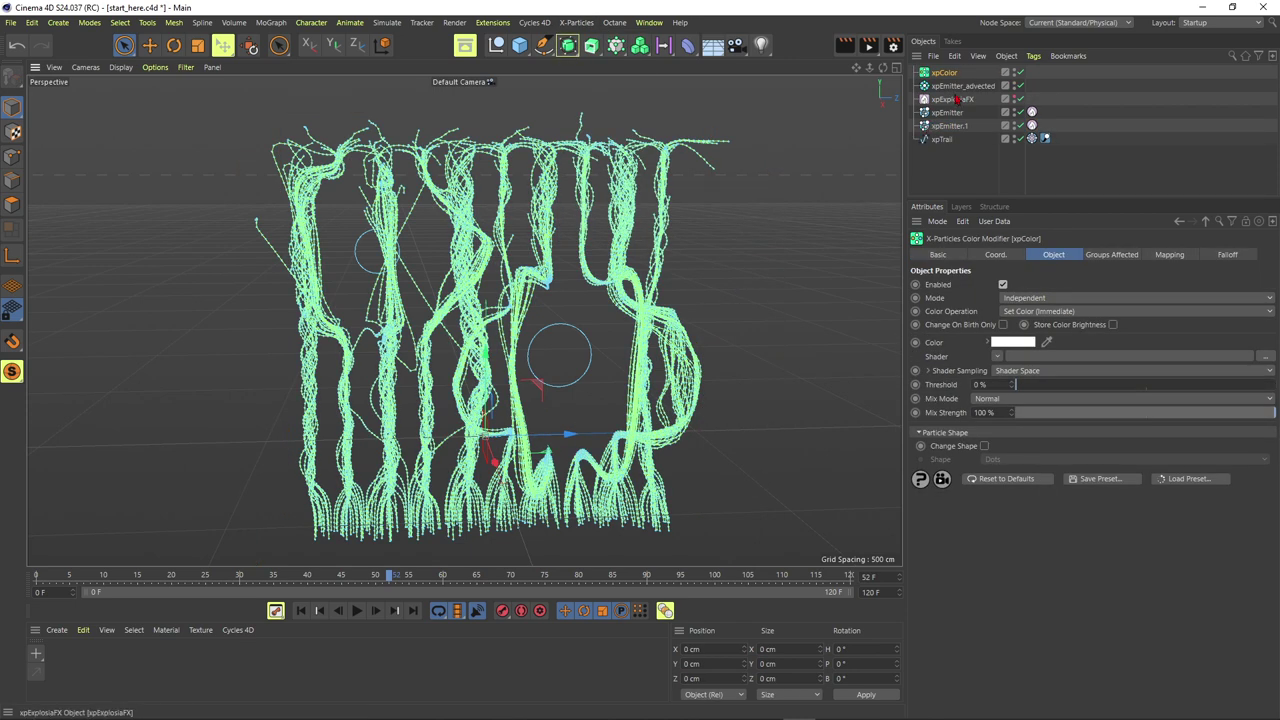
Set the Color Operation of xpColor to Gradient By Parameter
{"action": "scroll", "coordinate": [480, 415], "scroll_direction": "down", "scroll_amount": 2}
{"action": "left_click_drag", "start_coordinate": [490, 408], "coordinate": [448, 428], "text": "alt"}
{"action": "middle_click_drag", "start_coordinate": [448, 428], "coordinate": [456, 339], "text": "alt"}
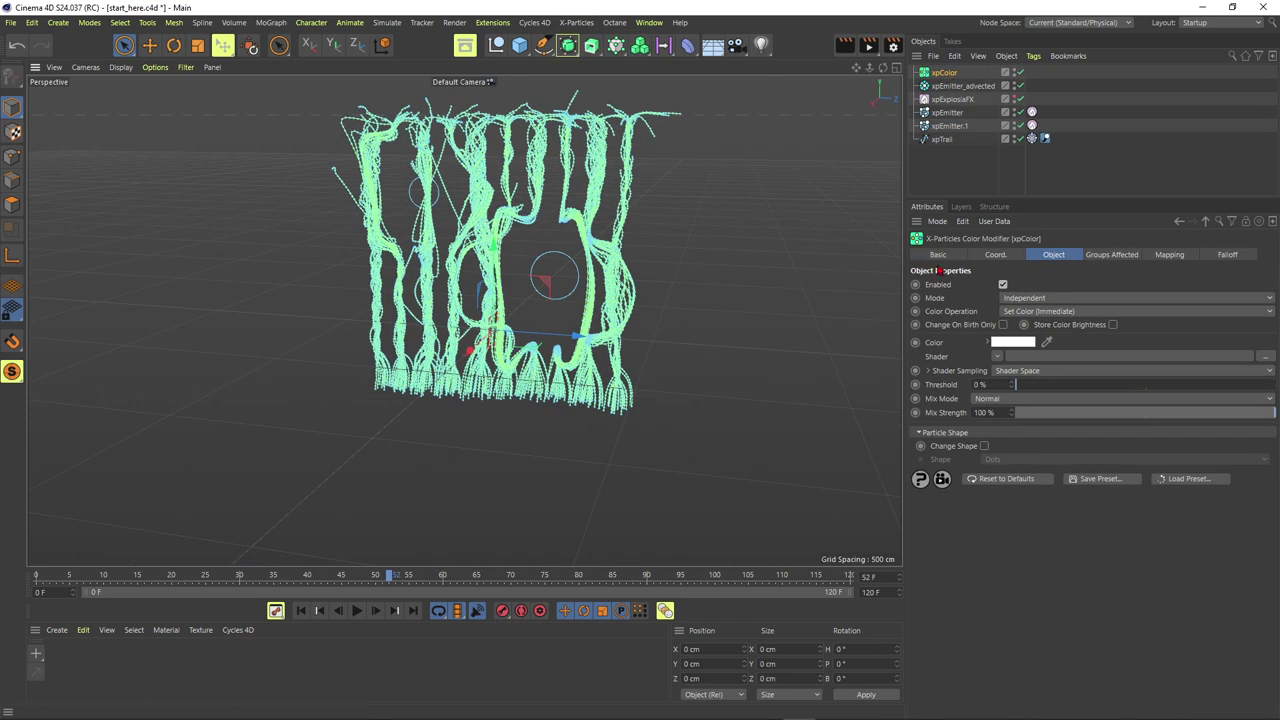
{"action": "left_click", "coordinate": [1053, 311]}
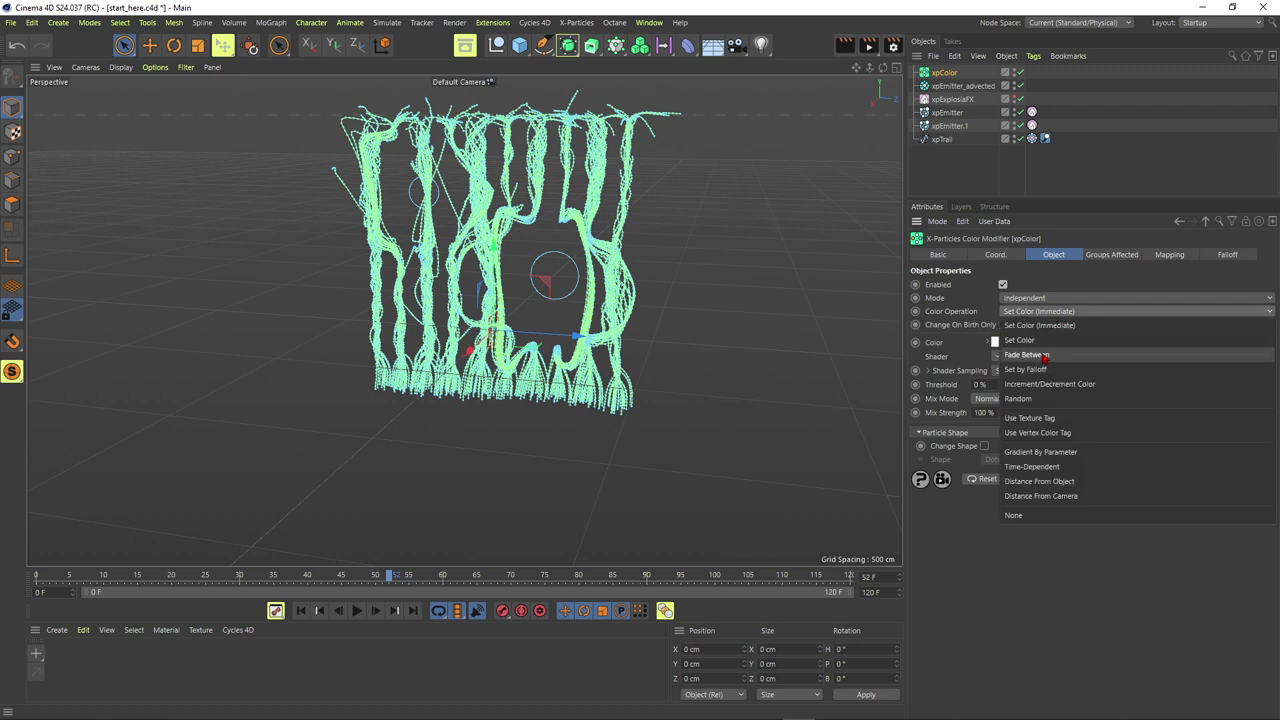
{"action": "left_click", "coordinate": [1050, 459]}
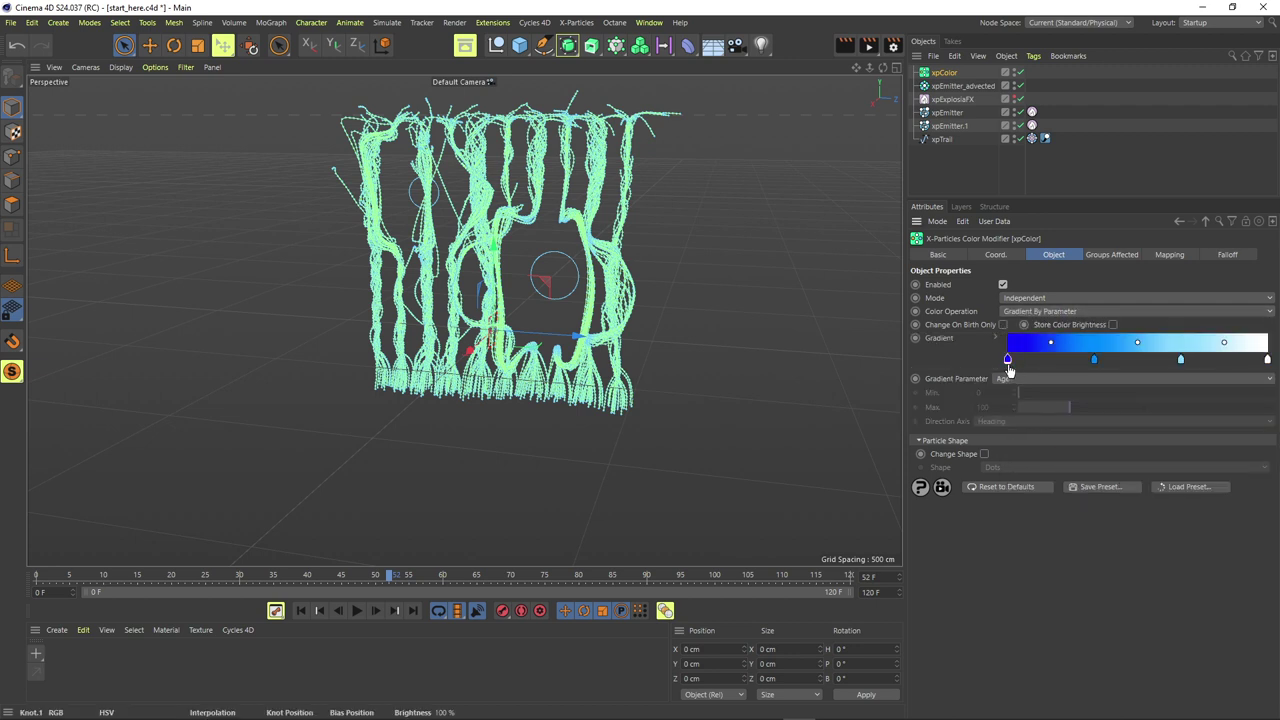
Recolor the xpColor gradient, making the first knot green and the second orange, and adding turquoise and pink knots
{"action": "double_click", "coordinate": [1007, 359]}
{"action": "left_click", "coordinate": [994, 380]}
{"action": "left_click", "coordinate": [1062, 394]}
{"action": "left_click_drag", "start_coordinate": [1042, 408], "coordinate": [1125, 408]}
{"action": "left_click", "coordinate": [987, 430]}
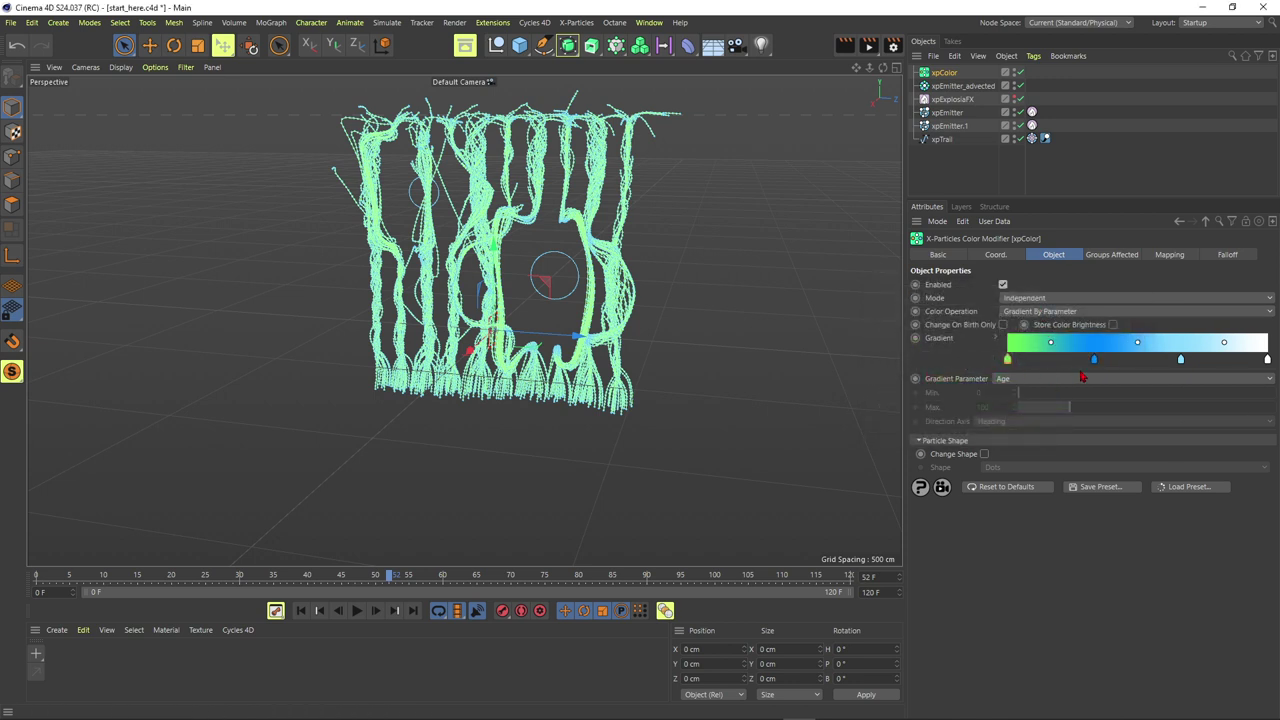
{"action": "double_click", "coordinate": [1094, 360]}
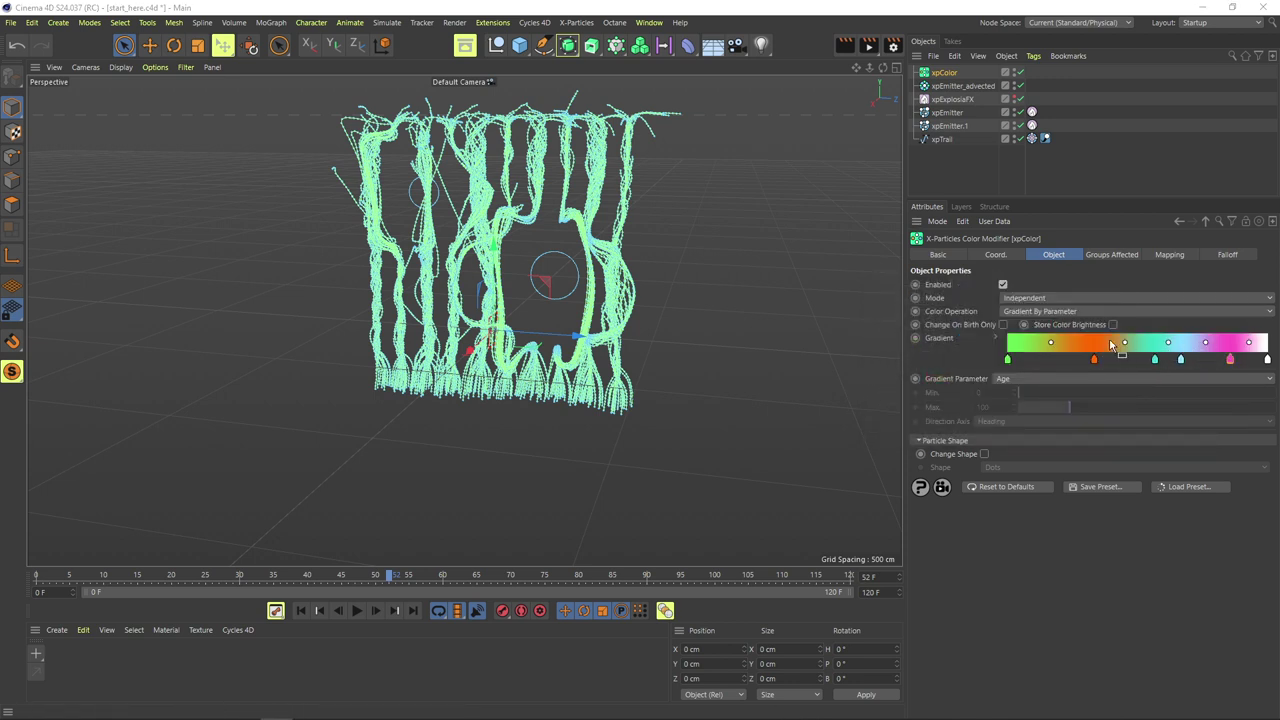
Double the knots of the xpColor gradient and rewind the animation to frame 0
{"action": "right_click", "coordinate": [1117, 349]}
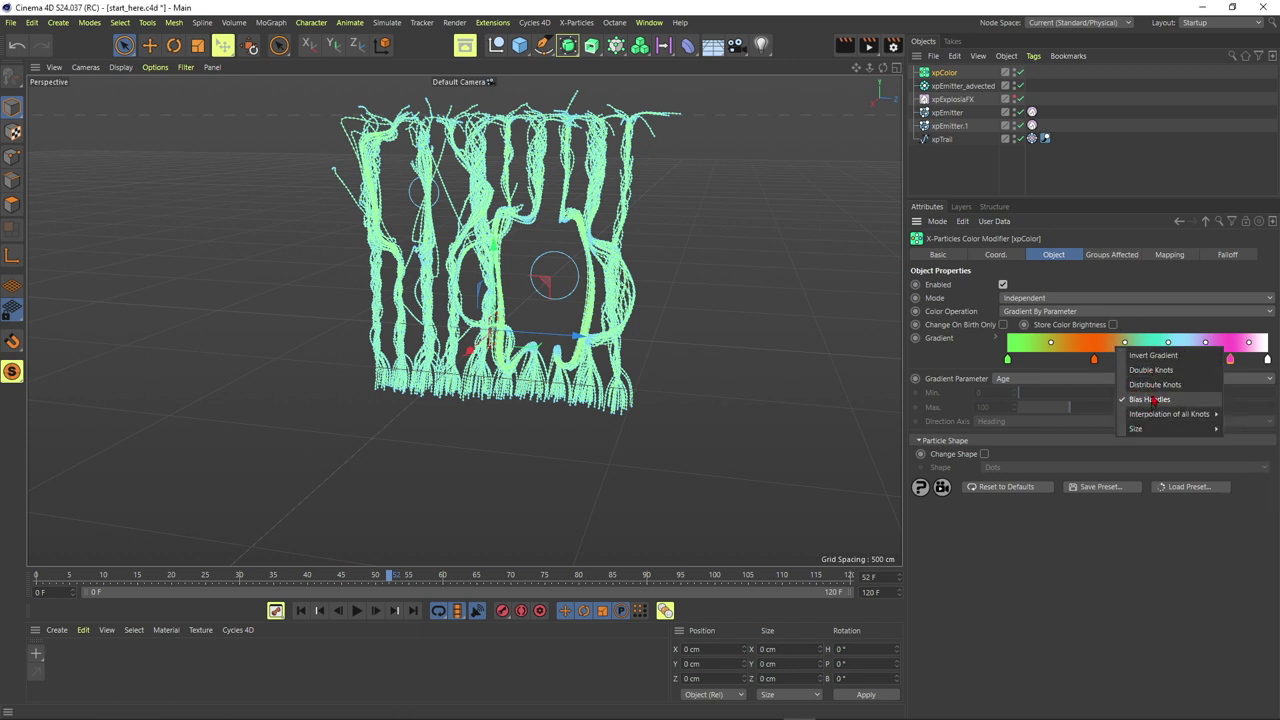
{"action": "left_click", "coordinate": [1149, 370]}
{"action": "left_click", "coordinate": [752, 325]}
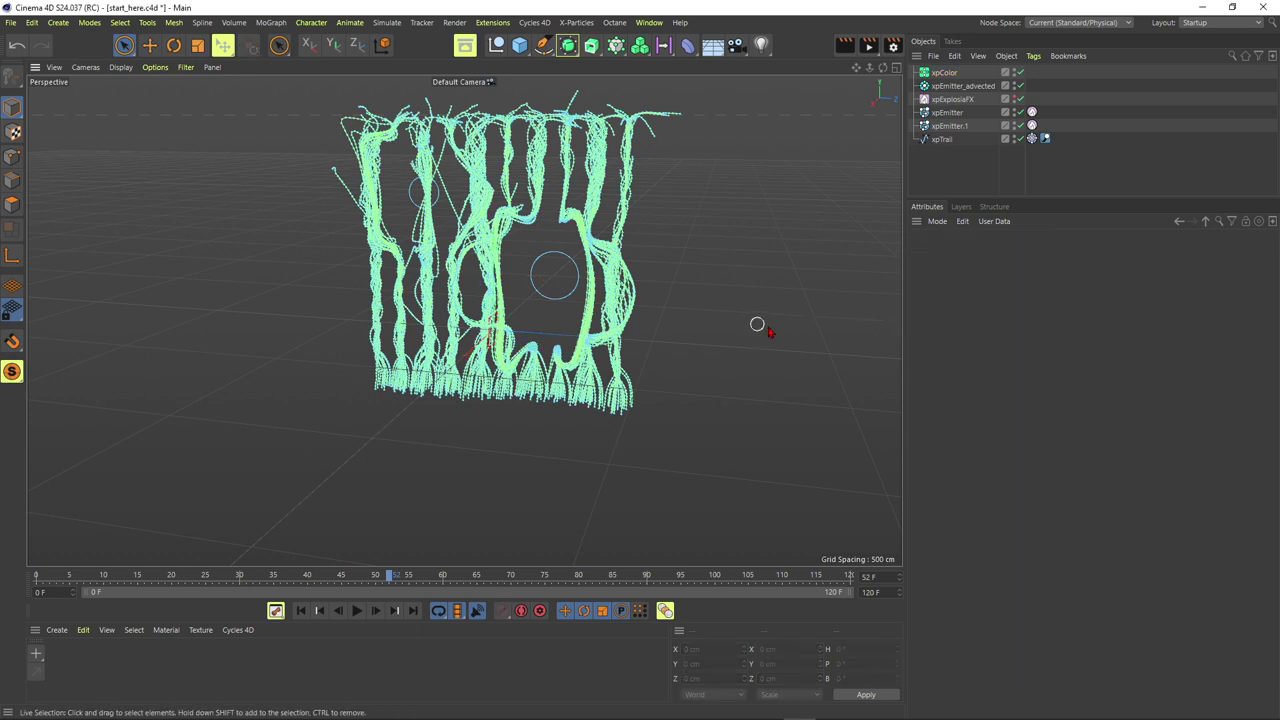
{"action": "left_click", "coordinate": [322, 613]}
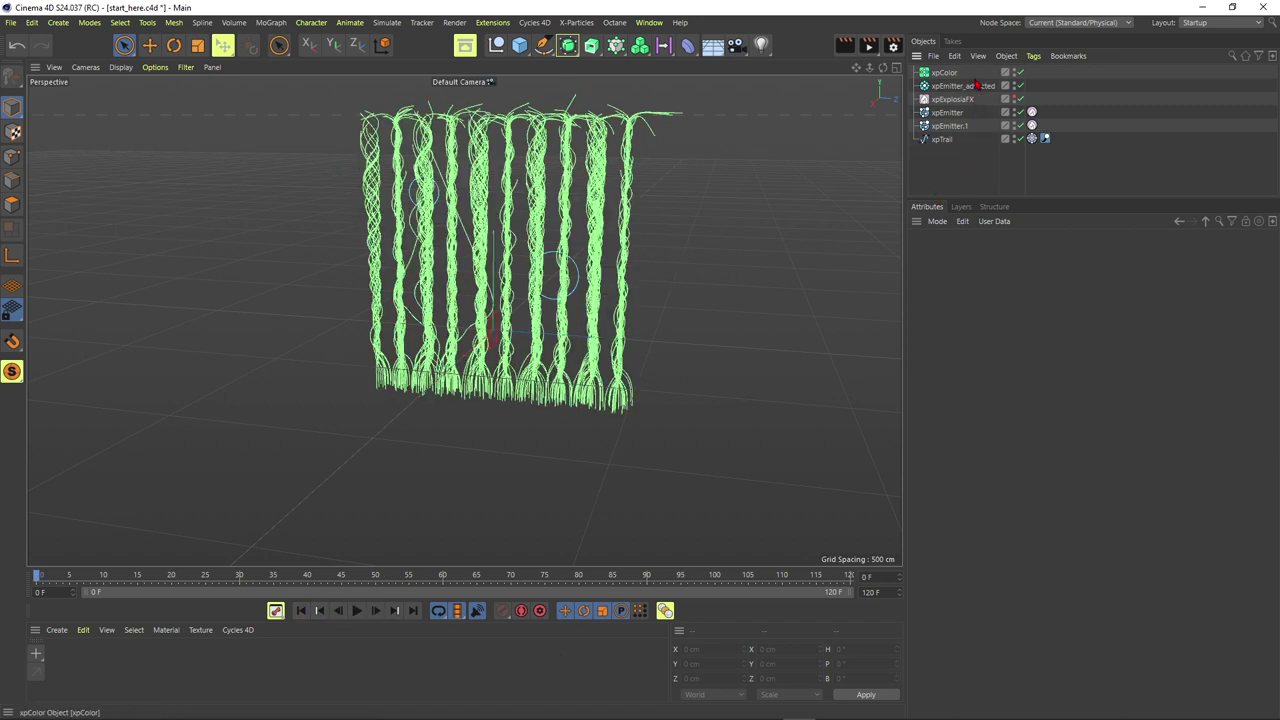
{"action": "left_click", "coordinate": [303, 614]}
{"action": "left_click", "coordinate": [302, 612]}
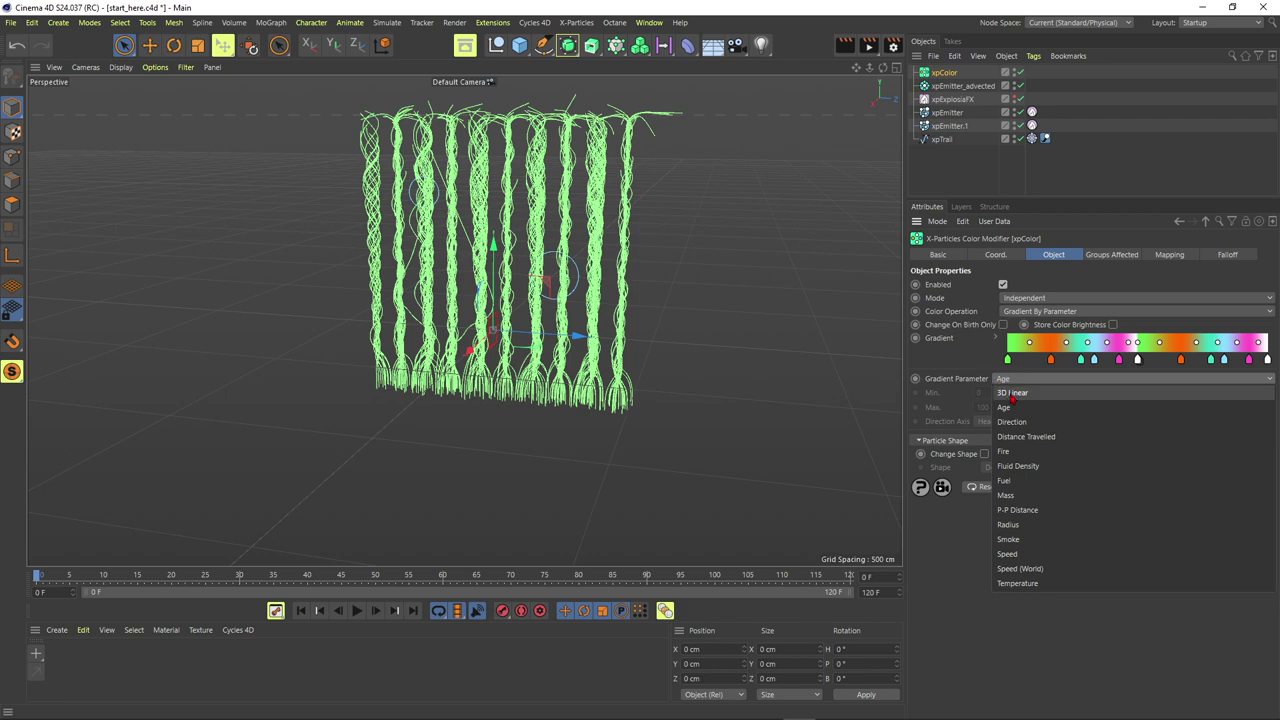
Set the xpColor Gradient Parameter to 3D Linear with Linear Mode on the Z-Axis
{"action": "left_click", "coordinate": [1012, 393]}
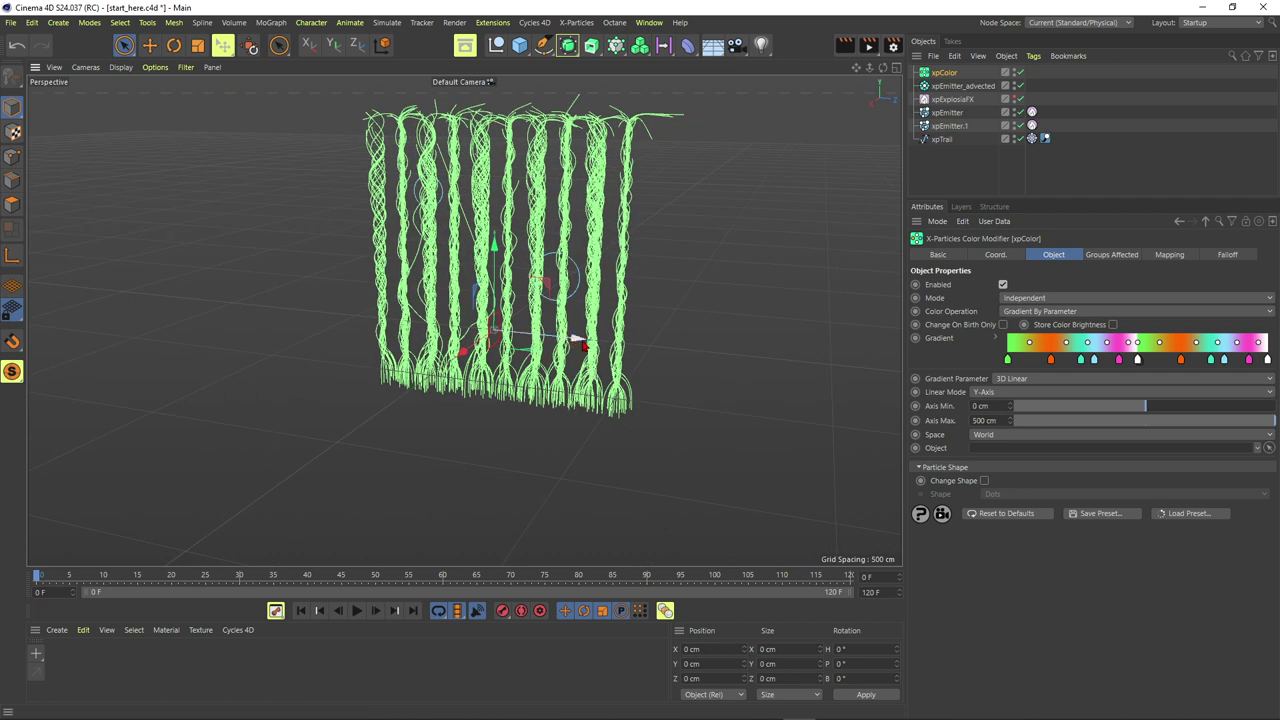
{"action": "left_click", "coordinate": [1016, 392]}
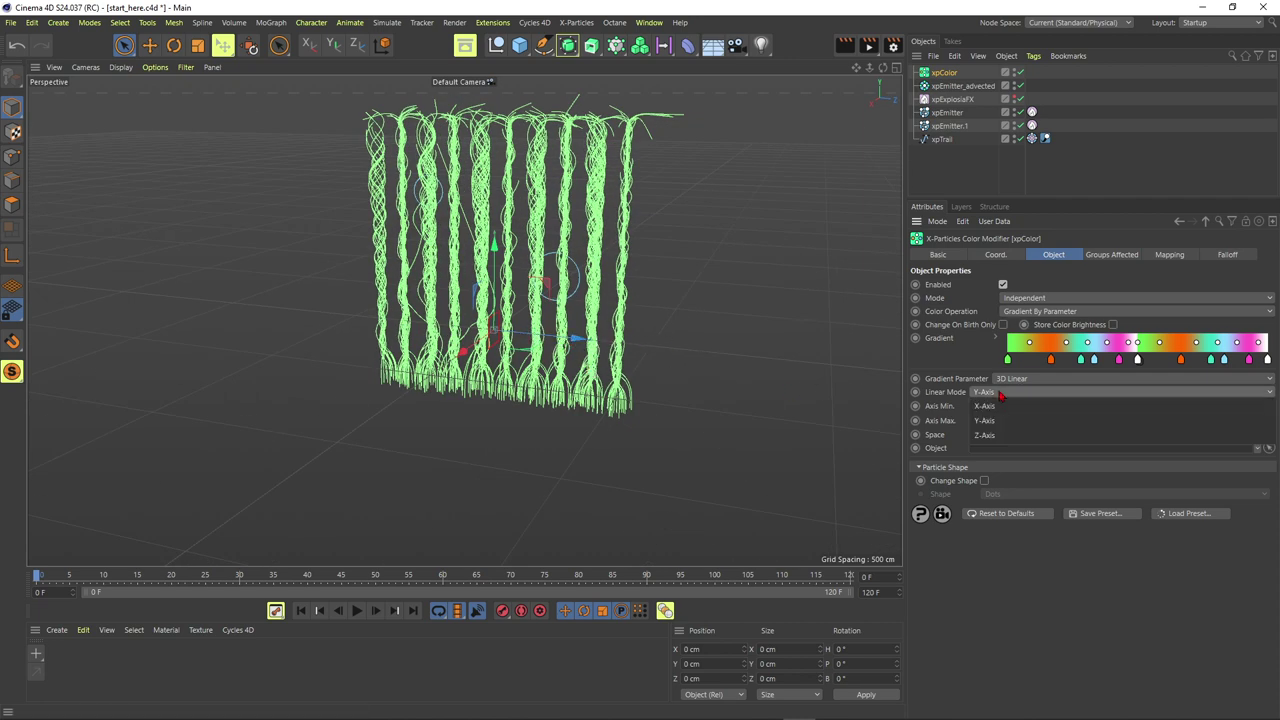
{"action": "left_click", "coordinate": [1003, 420]}
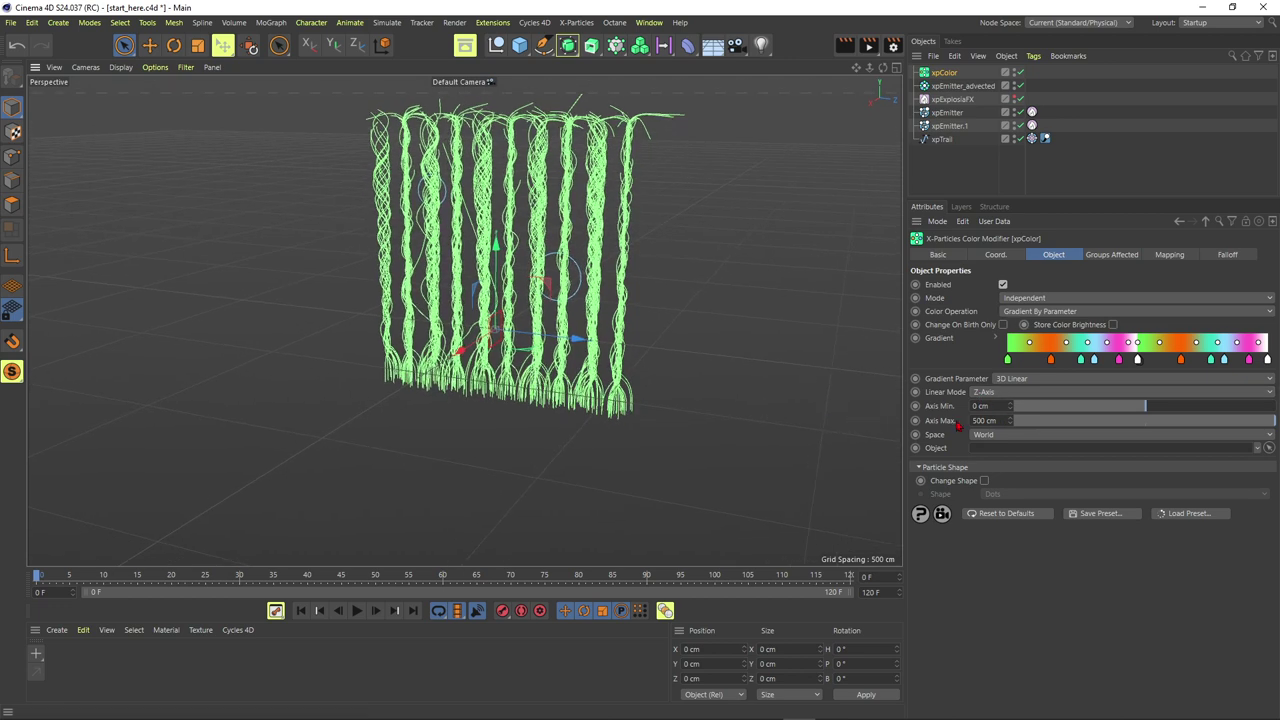
Gauge the Z extent of the trail splines with a temporary null moved to their end, and delete the null
{"action": "left_click", "coordinate": [497, 46]}
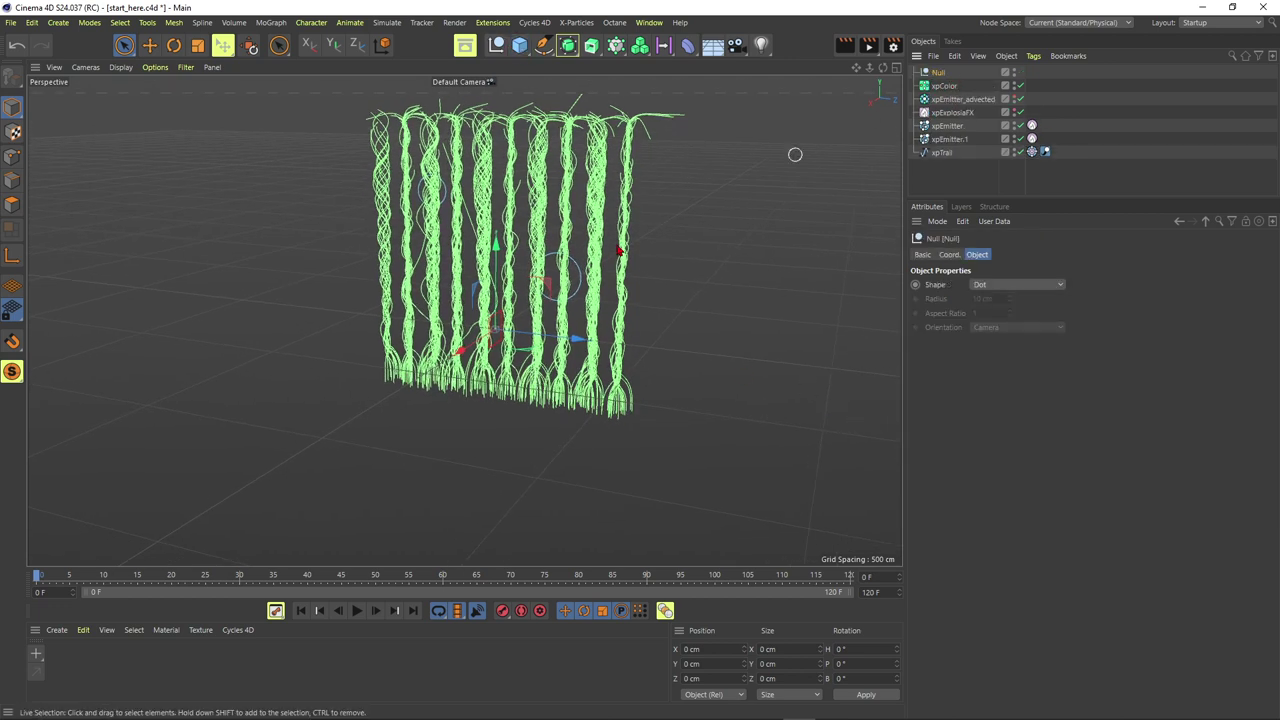
{"action": "left_click_drag", "start_coordinate": [499, 356], "coordinate": [507, 376], "text": "alt"}
{"action": "left_click_drag", "start_coordinate": [578, 341], "coordinate": [713, 386]}
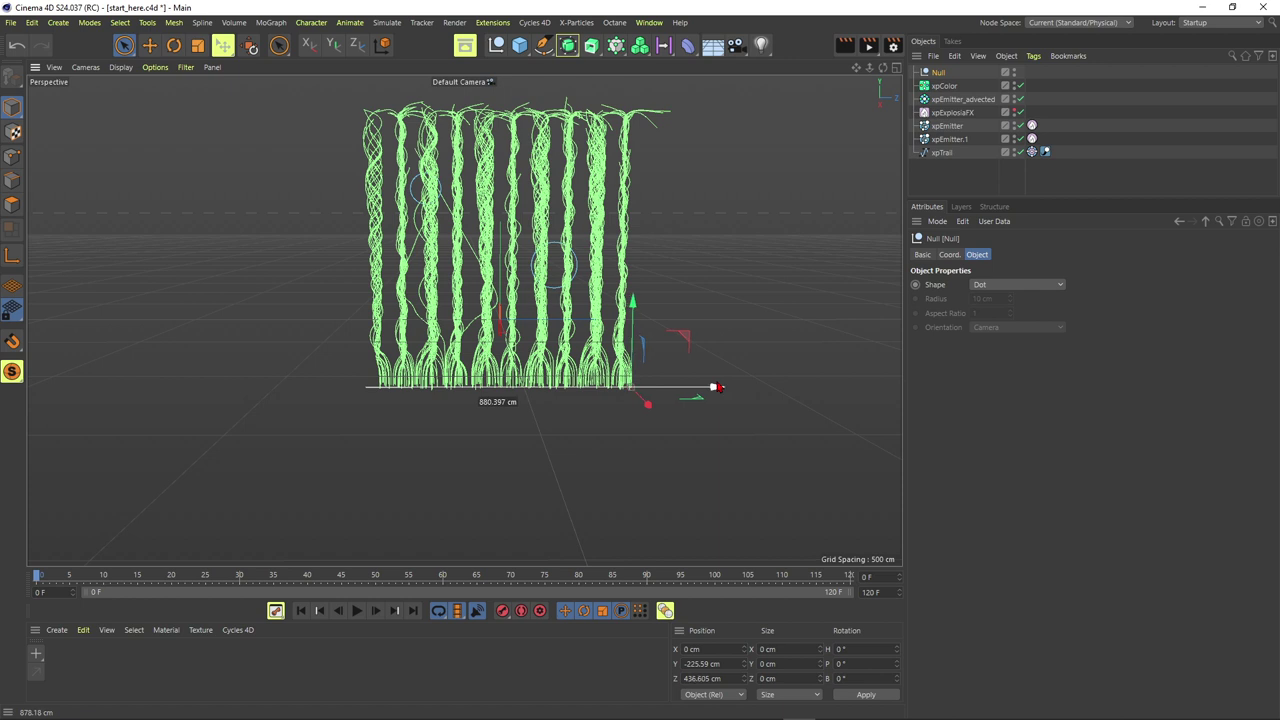
{"action": "key", "text": "Delete"}
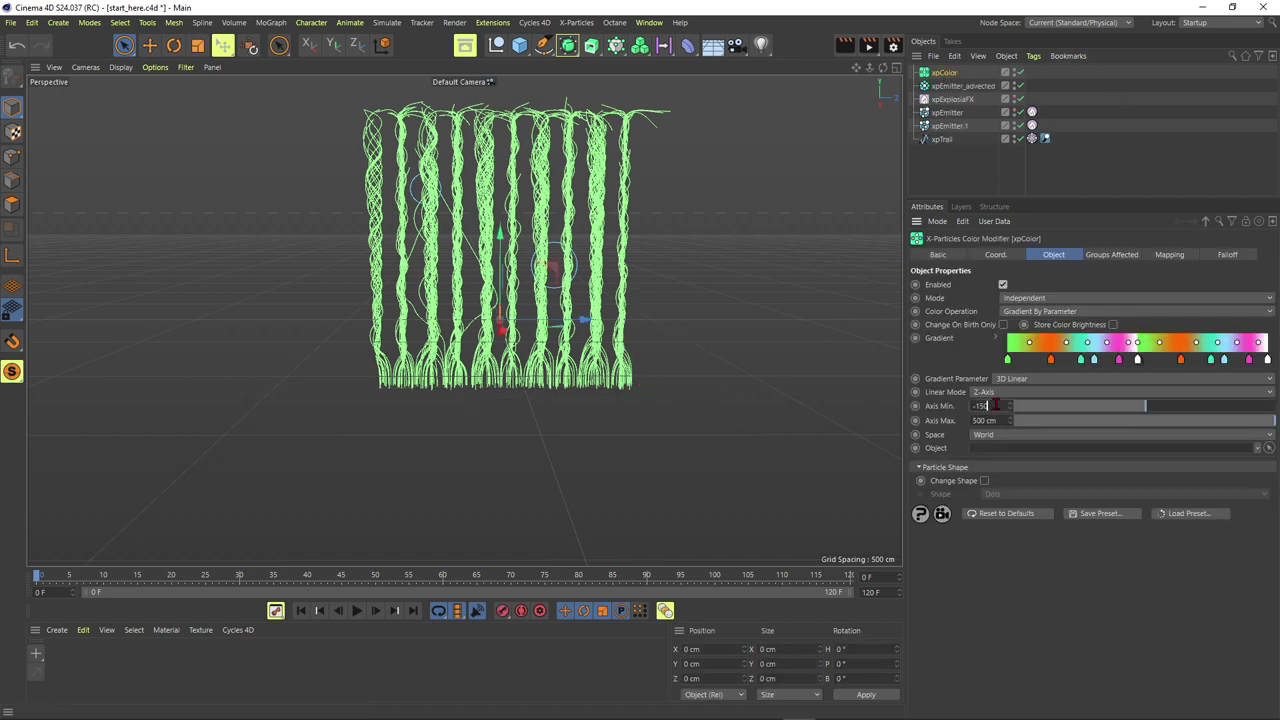
Set Axis Min. to -450 cm and Axis Max. to 450 cm on xpColor and play the simulation to frame 5
{"action": "type", "text": "-"}
{"action": "key", "text": "Return"}
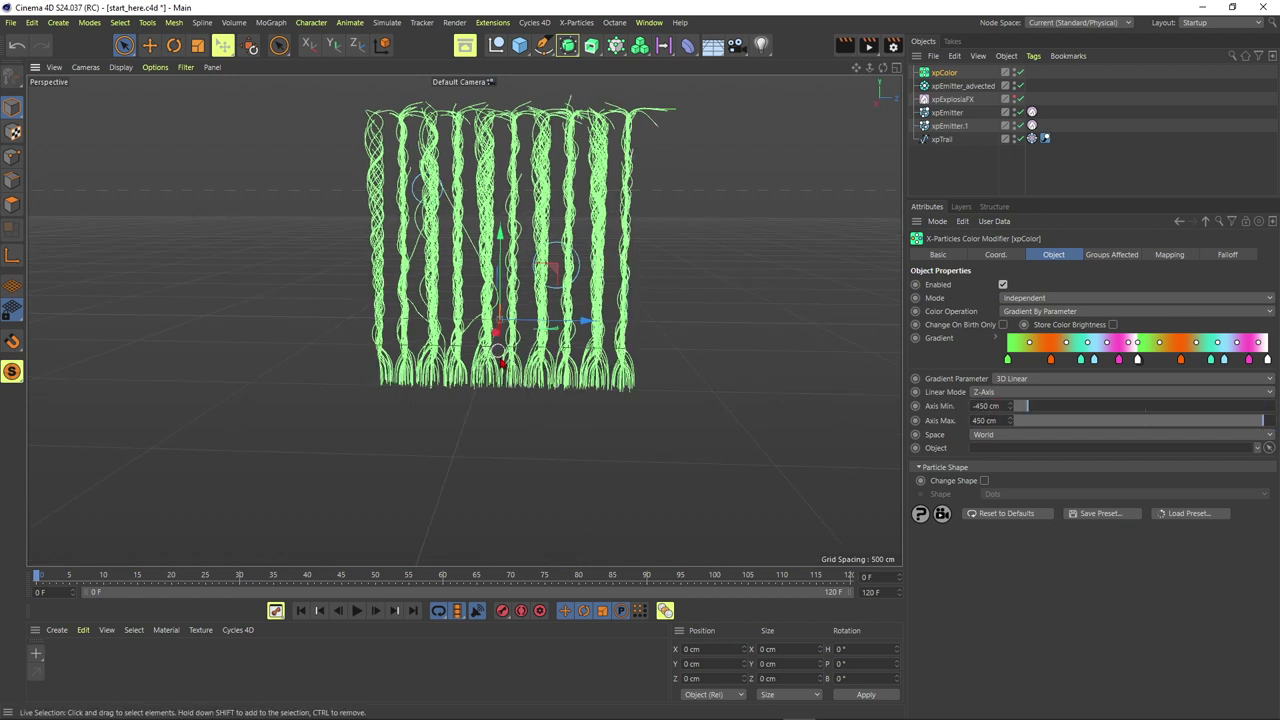
{"action": "left_click", "coordinate": [356, 611]}
{"action": "left_click", "coordinate": [356, 612]}
{"action": "left_click_drag", "start_coordinate": [806, 236], "coordinate": [746, 220], "text": "alt"}
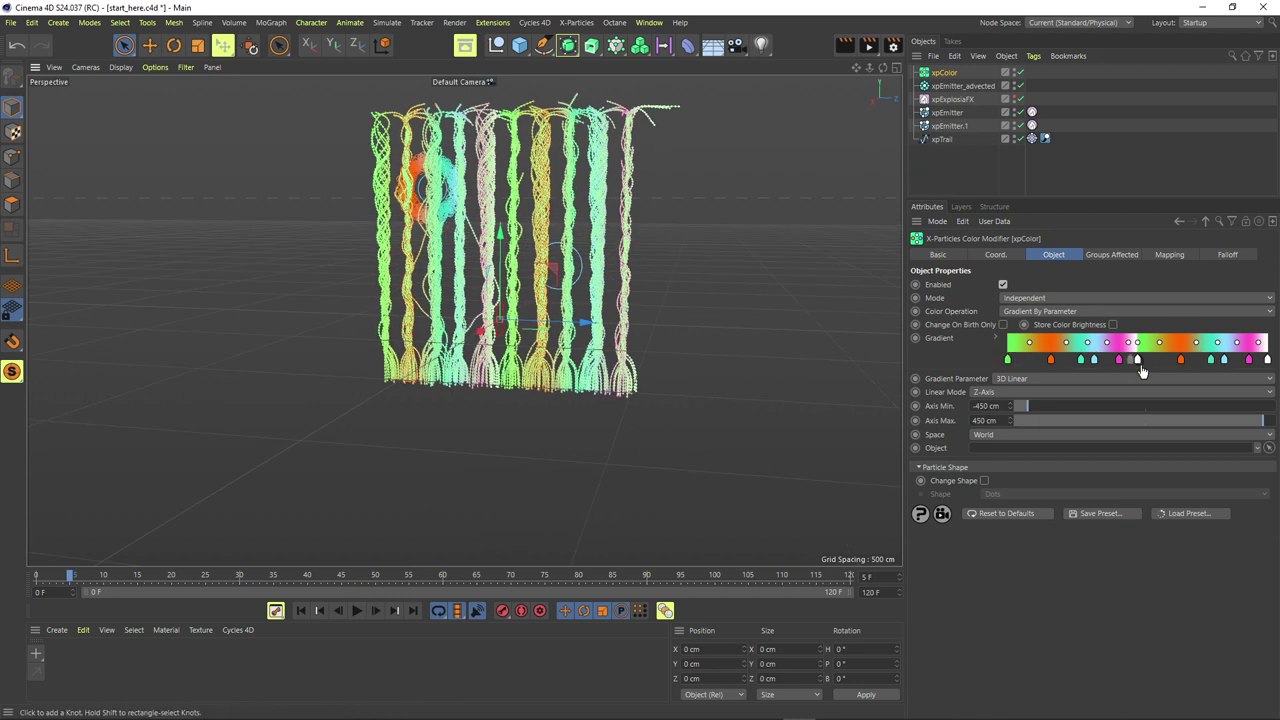
Examine the color distribution across the trail strands up close and from several angles
{"action": "left_click", "coordinate": [836, 174]}
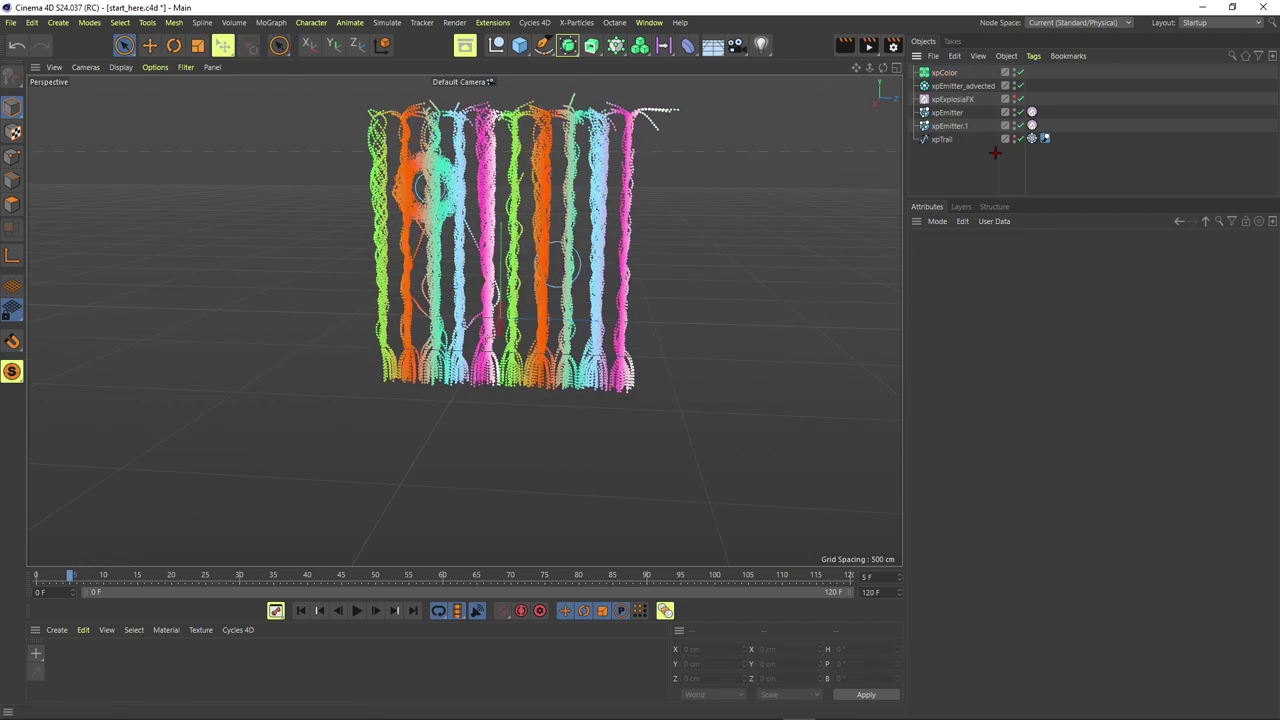
{"action": "right_click_drag", "start_coordinate": [462, 231], "coordinate": [488, 231], "text": "alt"}
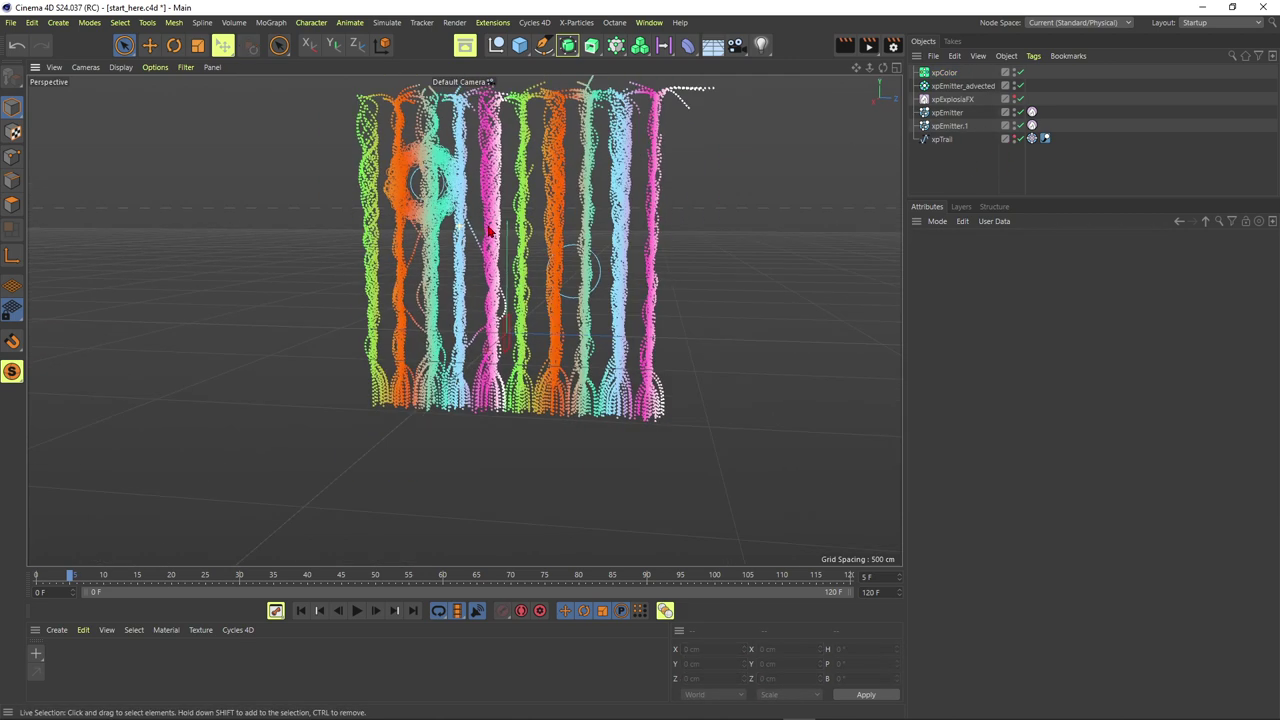
{"action": "middle_click_drag", "start_coordinate": [488, 231], "coordinate": [497, 270], "text": "alt"}
{"action": "mouse_move", "coordinate": [497, 270]}
{"action": "left_mouse_down", "text": "alt"}
{"action": "mouse_move", "coordinate": [472, 268]}
{"action": "mouse_move", "coordinate": [518, 261]}
{"action": "left_mouse_up", "text": "alt"}
{"action": "right_click_drag", "start_coordinate": [491, 252], "coordinate": [508, 247], "text": "alt"}
{"action": "left_click_drag", "start_coordinate": [508, 247], "coordinate": [485, 266], "text": "alt"}
{"action": "left_click", "coordinate": [784, 260]}
{"action": "left_click_drag", "start_coordinate": [632, 273], "coordinate": [540, 262], "text": "alt"}
{"action": "middle_click_drag", "start_coordinate": [540, 261], "coordinate": [544, 281], "text": "alt"}
{"action": "right_click_drag", "start_coordinate": [531, 277], "coordinate": [556, 266], "text": "alt"}
{"action": "middle_click_drag", "start_coordinate": [554, 267], "coordinate": [557, 249], "text": "alt"}
{"action": "left_click_drag", "start_coordinate": [555, 253], "coordinate": [538, 290], "text": "alt"}
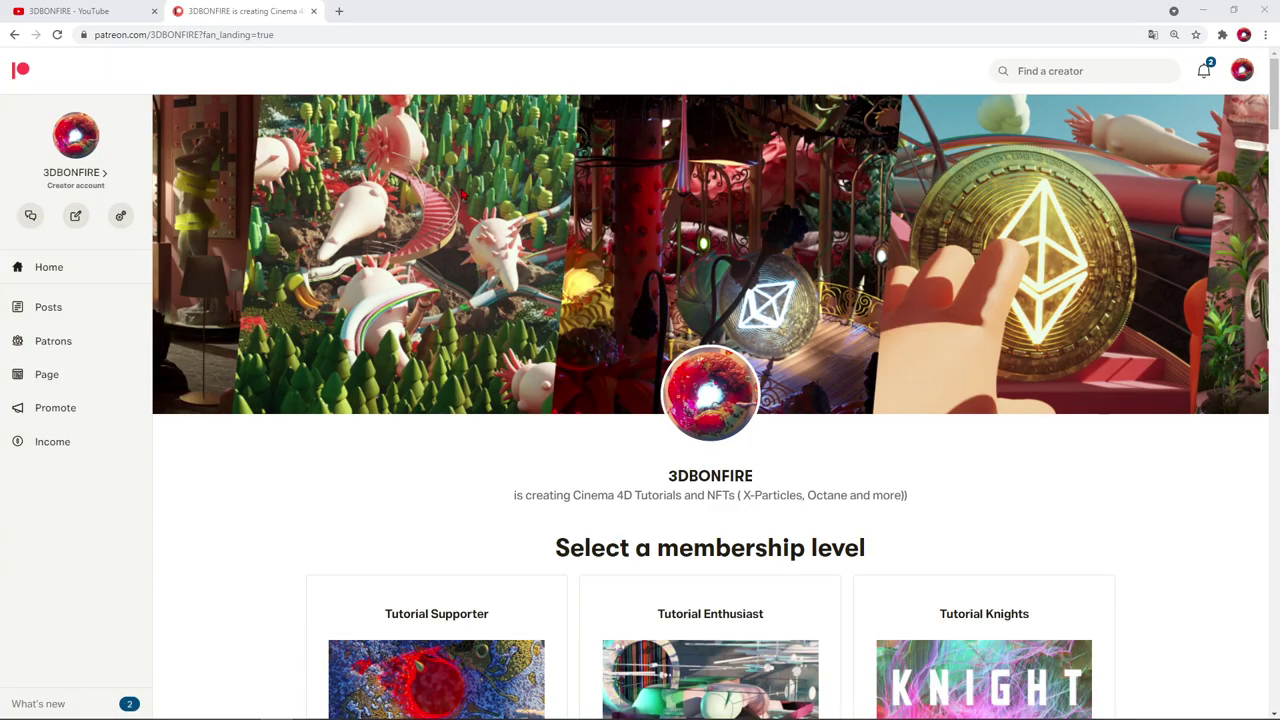
{"action": "scroll", "coordinate": [710, 400], "scroll_direction": "down", "scroll_amount": 2}
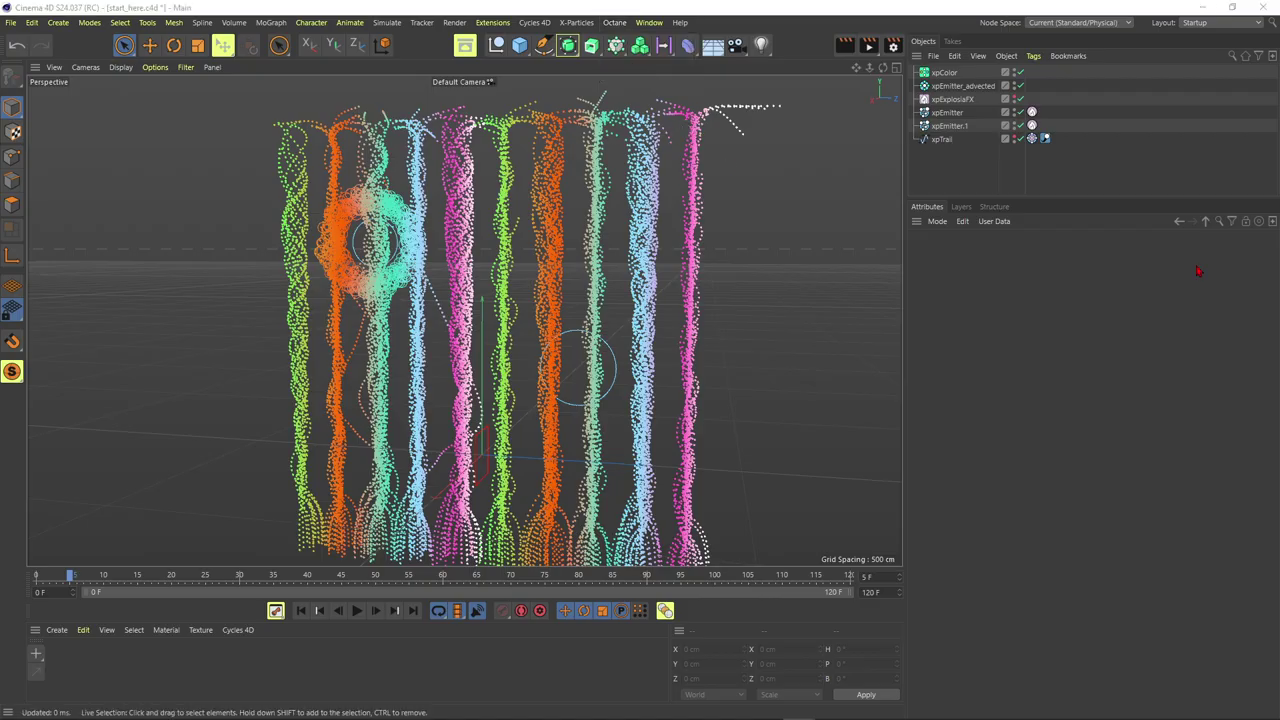
Dock the Octane Live Viewer beside the perspective viewport and start the live render
{"action": "left_click_drag", "start_coordinate": [1279, 140], "coordinate": [829, 248]}
{"action": "left_click_drag", "start_coordinate": [463, 195], "coordinate": [440, 194]}
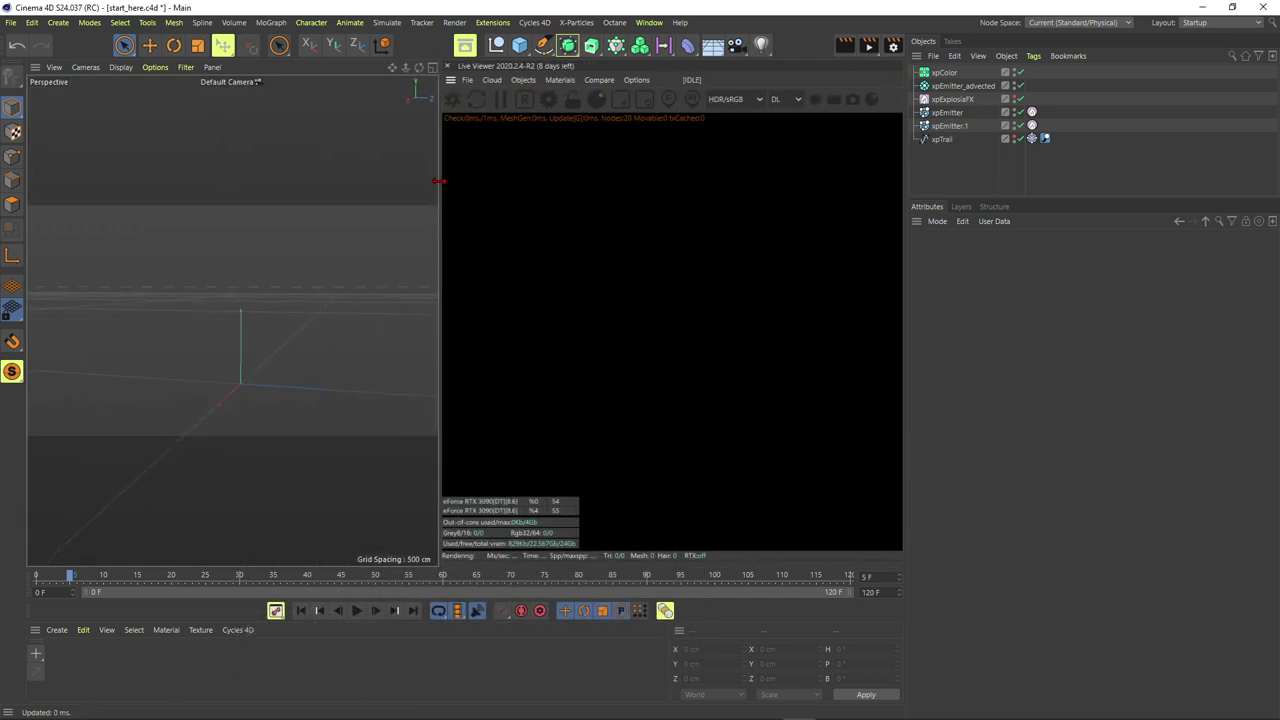
{"action": "left_click", "coordinate": [453, 99]}
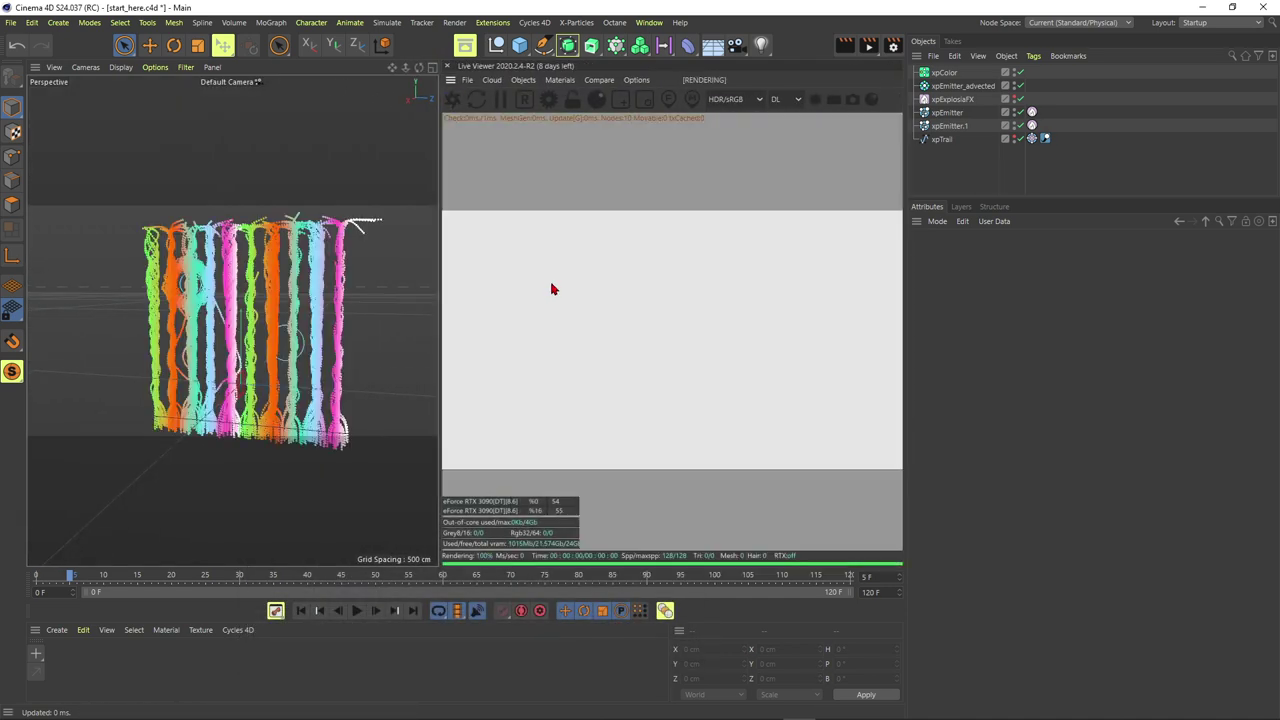
Set the Octane kernel to Pathtracing with Max. samples 500 and GI clamp 20
{"action": "left_click", "coordinate": [797, 100]}
{"action": "left_click", "coordinate": [786, 134]}
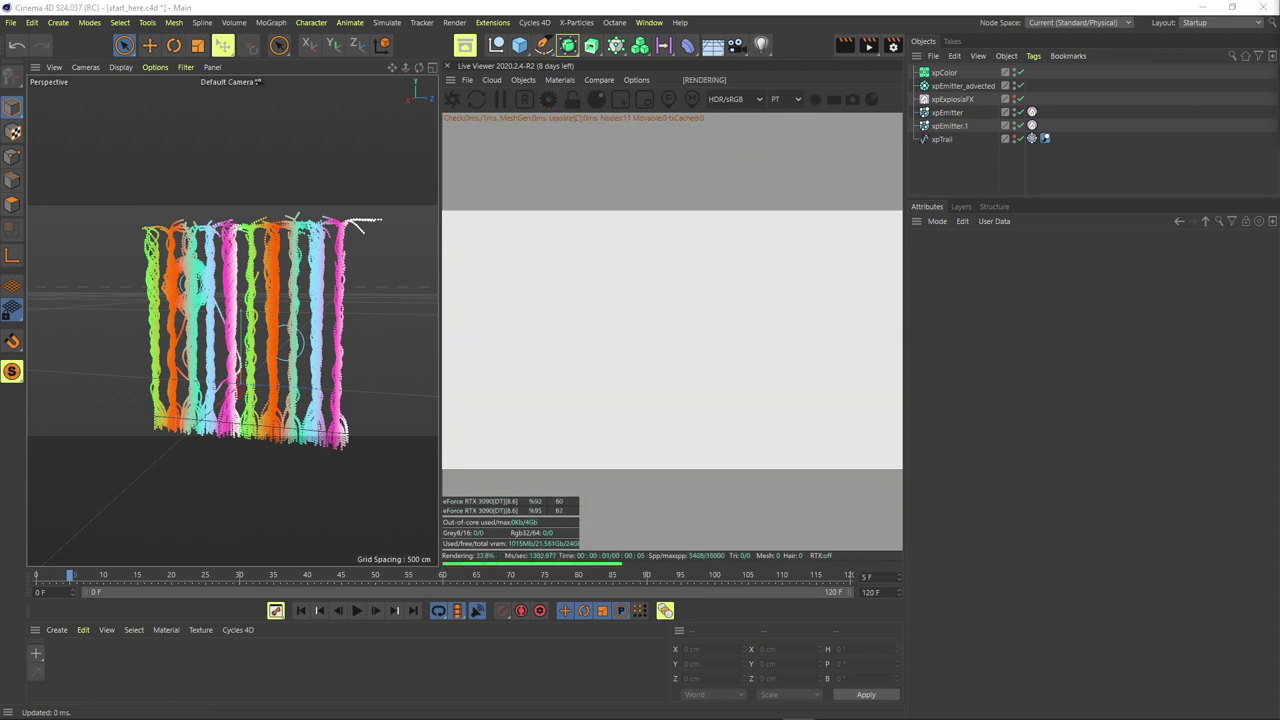
{"action": "left_click_drag", "start_coordinate": [1279, 1], "coordinate": [406, 184]}
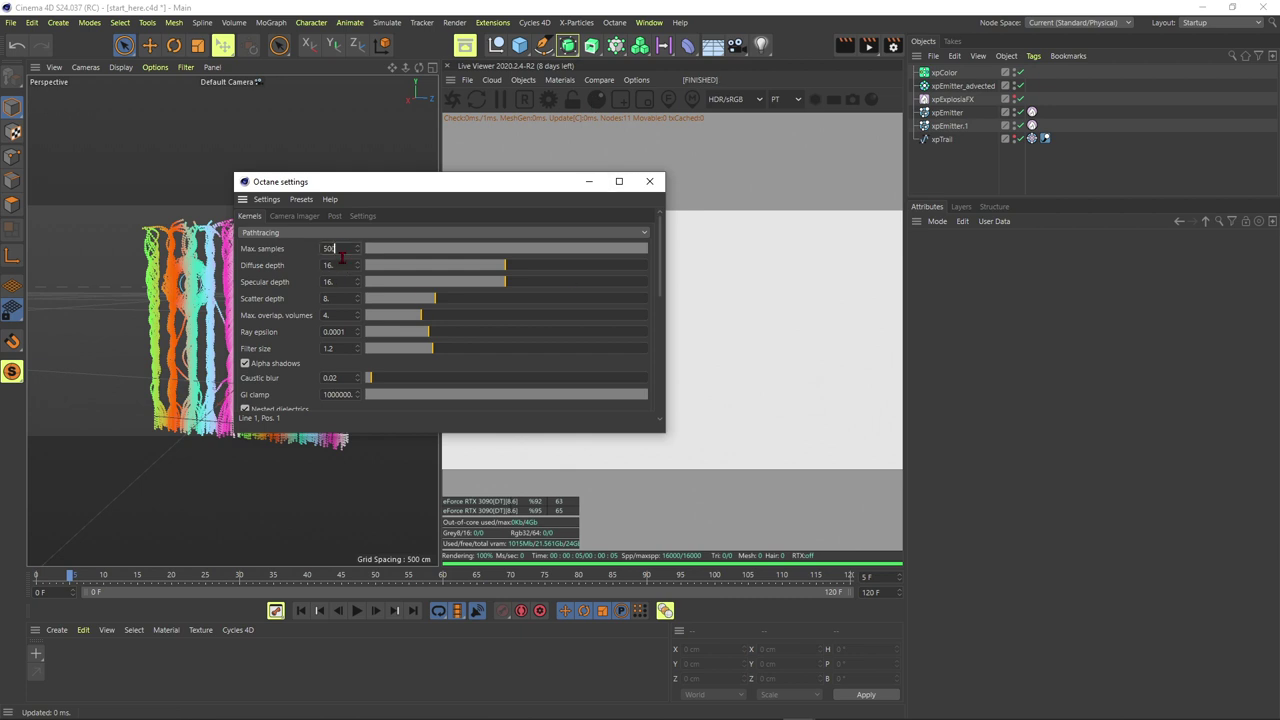
{"action": "left_click_drag", "start_coordinate": [377, 184], "coordinate": [378, 117]}
{"action": "left_click", "coordinate": [318, 167]}
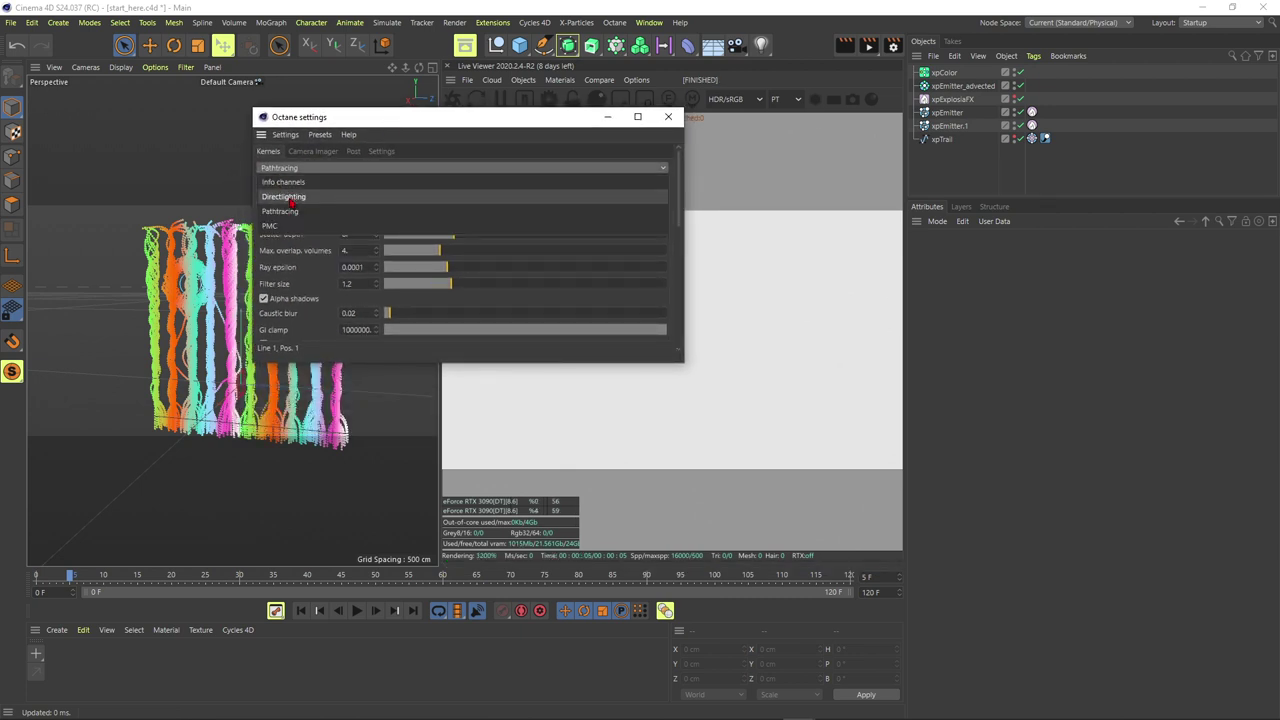
{"action": "left_click", "coordinate": [457, 168]}
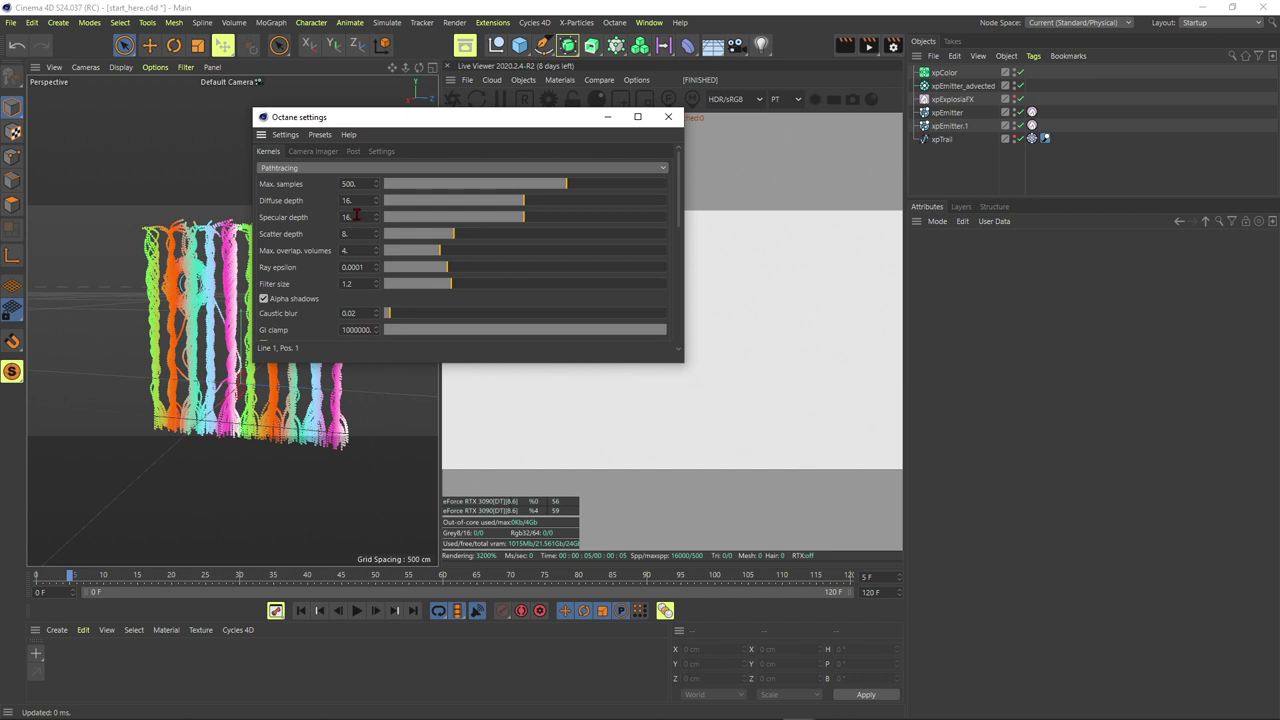
{"action": "double_click", "coordinate": [356, 330]}
{"action": "type", "text": "20"}
{"action": "key", "text": "Return"}
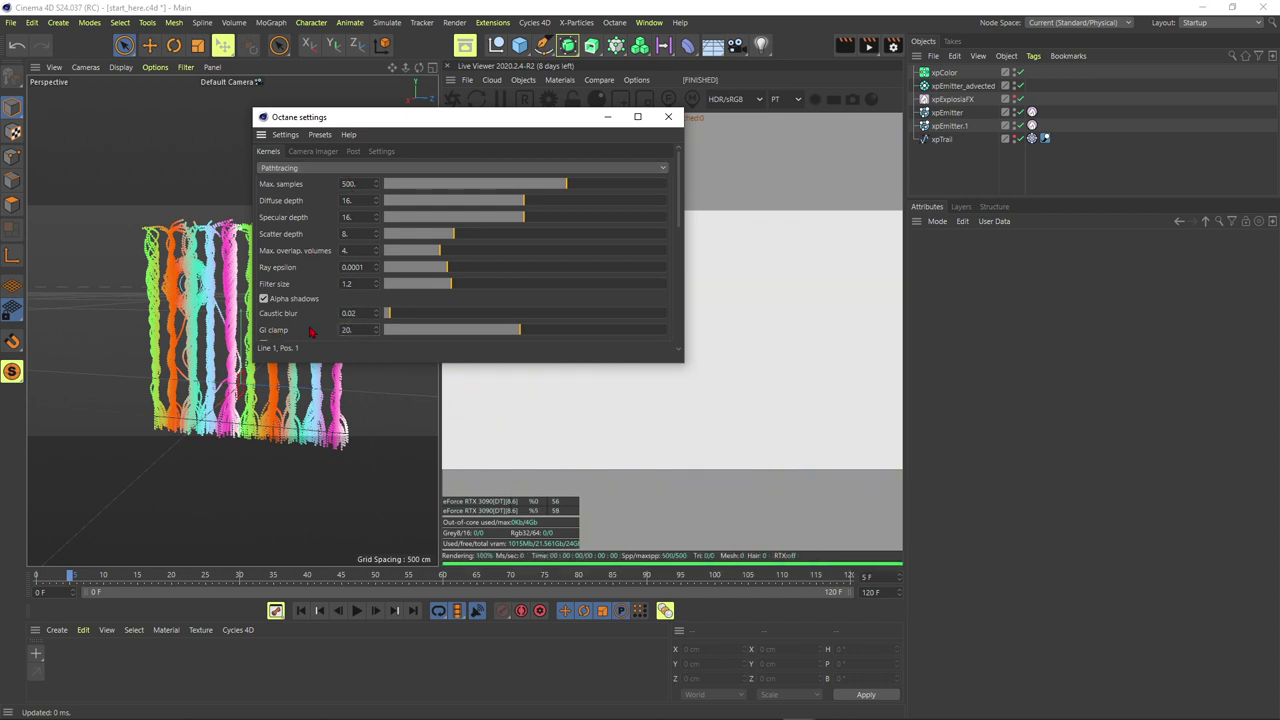
{"action": "left_click", "coordinate": [668, 117]}
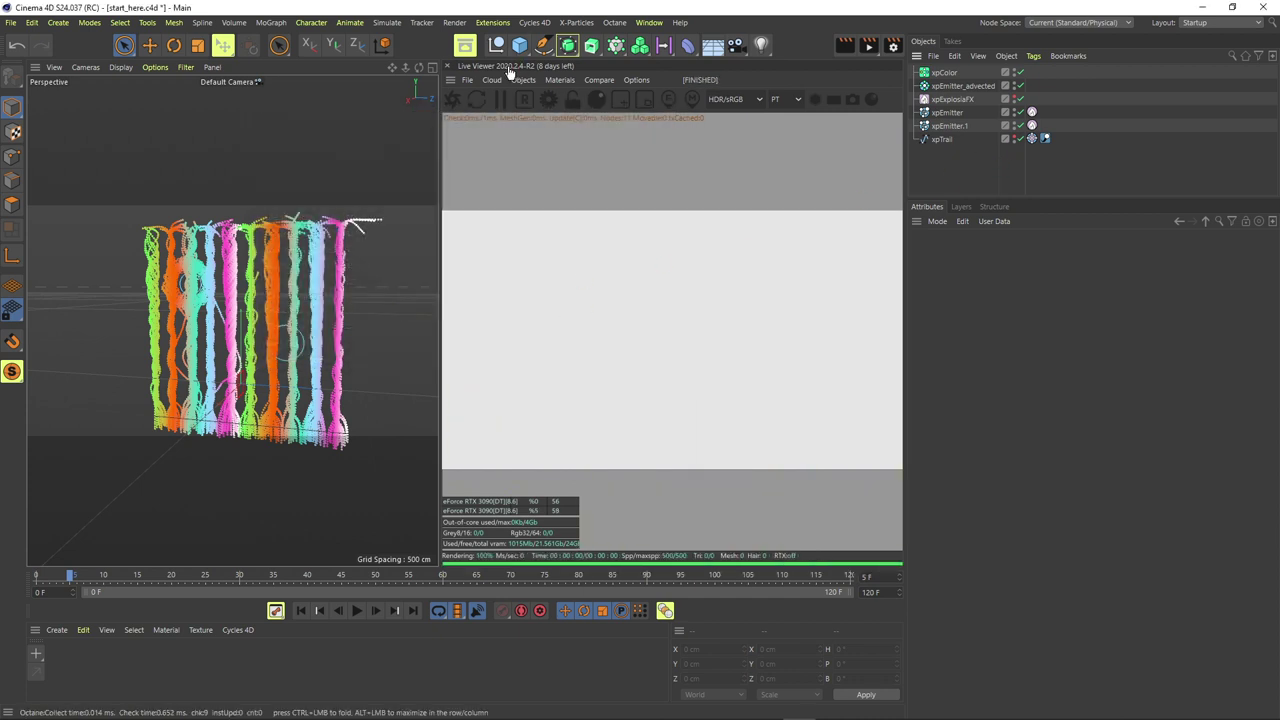
Add a sphere and move it down to about Y -850 cm, below the strands
{"action": "left_click", "coordinate": [522, 48]}
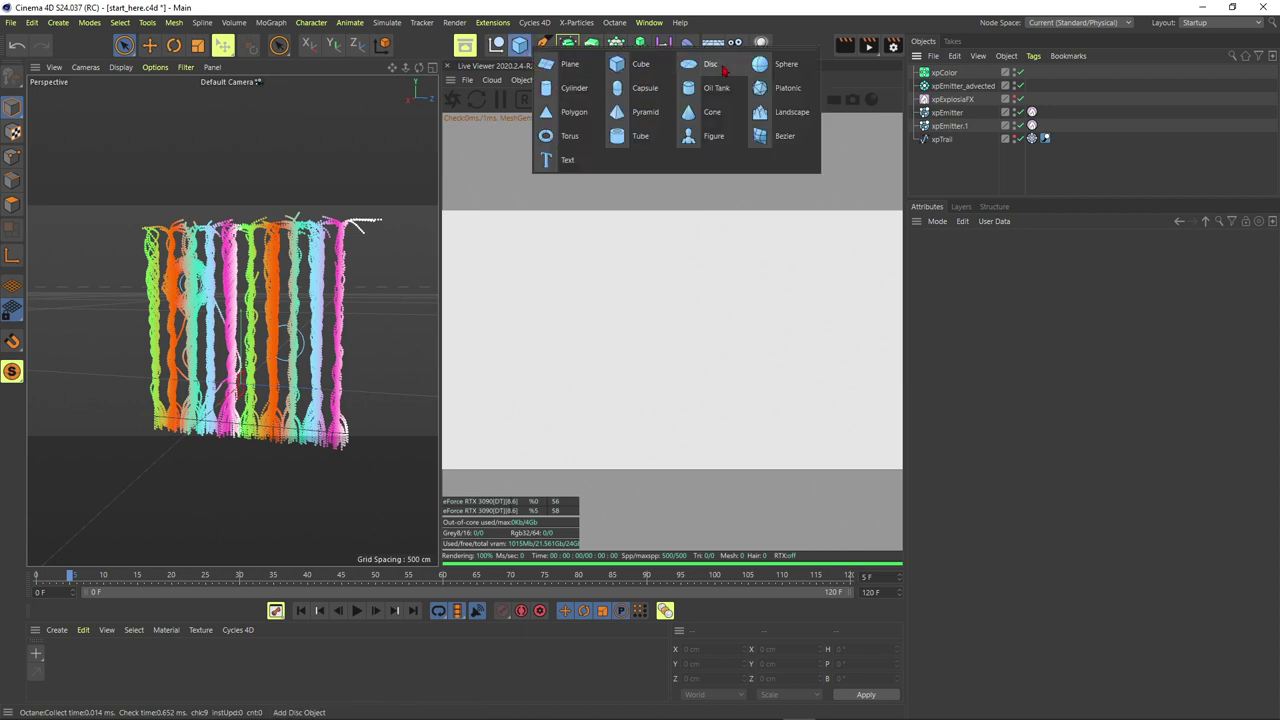
{"action": "left_click", "coordinate": [782, 65]}
{"action": "left_click_drag", "start_coordinate": [243, 334], "coordinate": [240, 518]}
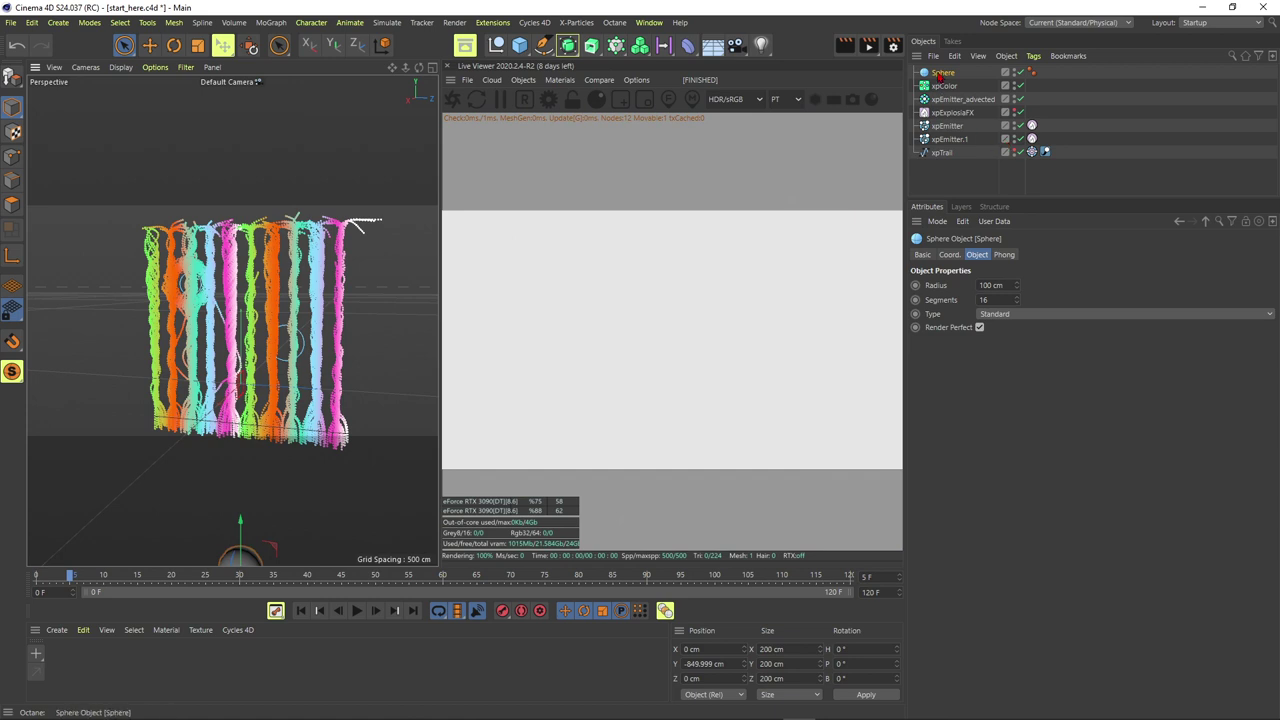
{"action": "key", "text": "Return"}
{"action": "left_click", "coordinate": [964, 183]}
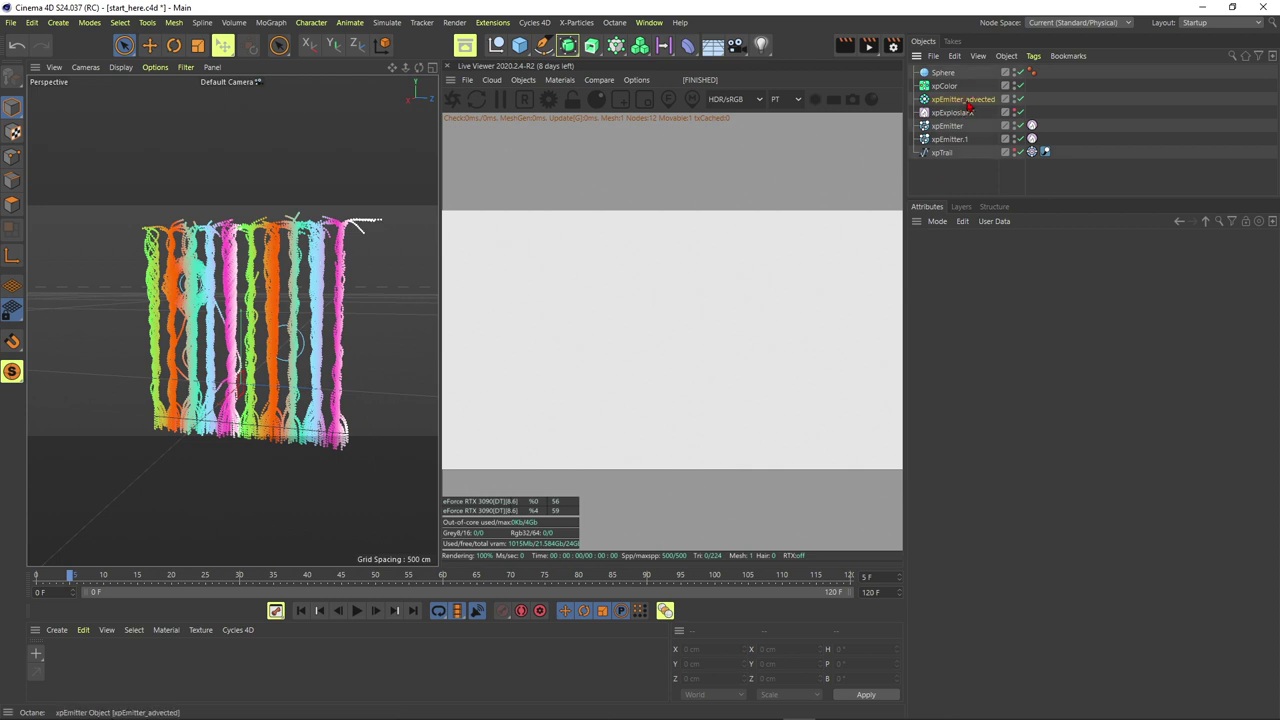
Add an Octane ObjectTag to the xpEmitter_advected emitter
{"action": "left_click", "coordinate": [966, 101]}
{"action": "left_click", "coordinate": [1020, 101]}
{"action": "left_click", "coordinate": [1020, 101]}
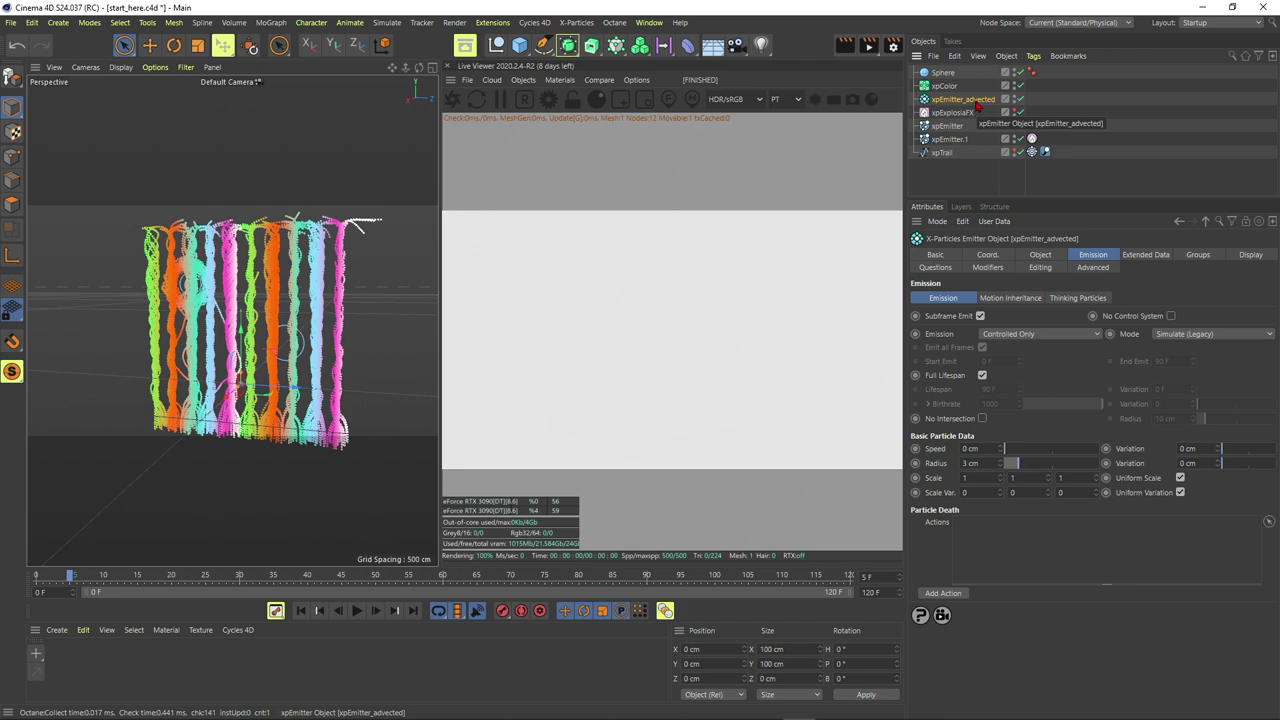
{"action": "scroll", "coordinate": [316, 288], "scroll_direction": "up", "scroll_amount": 3}
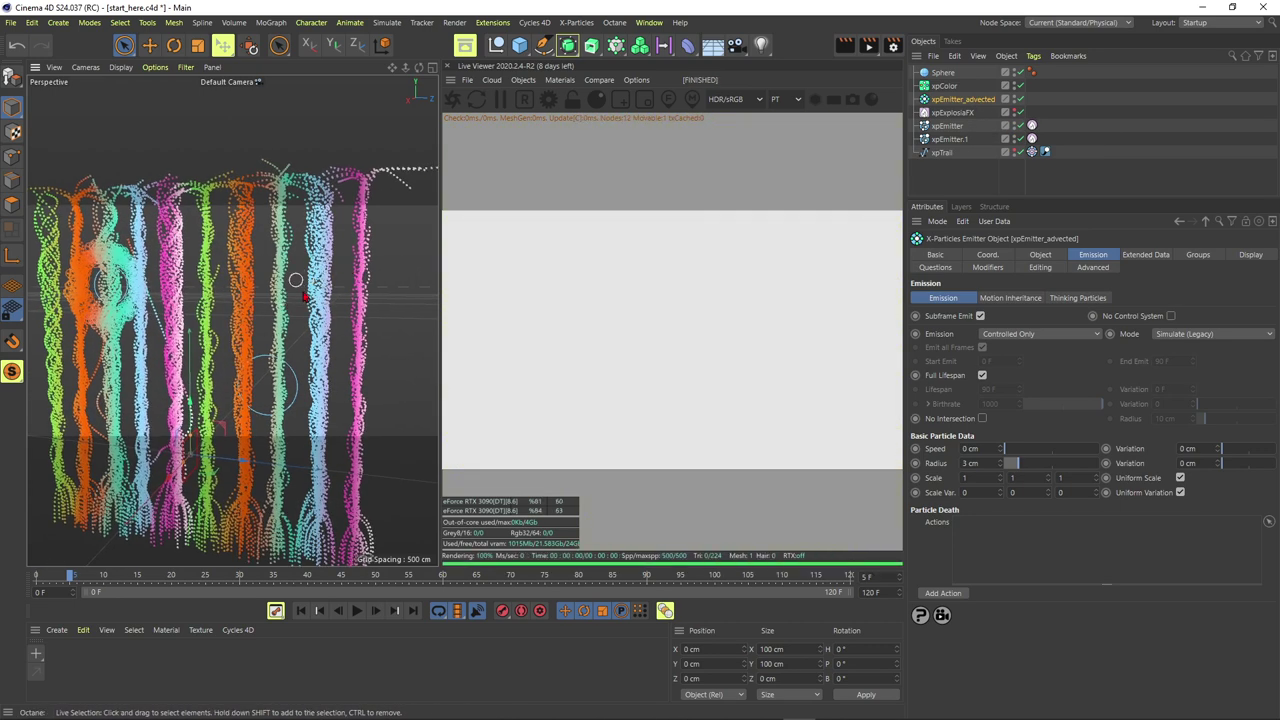
{"action": "right_click", "coordinate": [988, 101]}
{"action": "mouse_move", "coordinate": [1080, 116]}
{"action": "left_click", "coordinate": [1195, 153]}
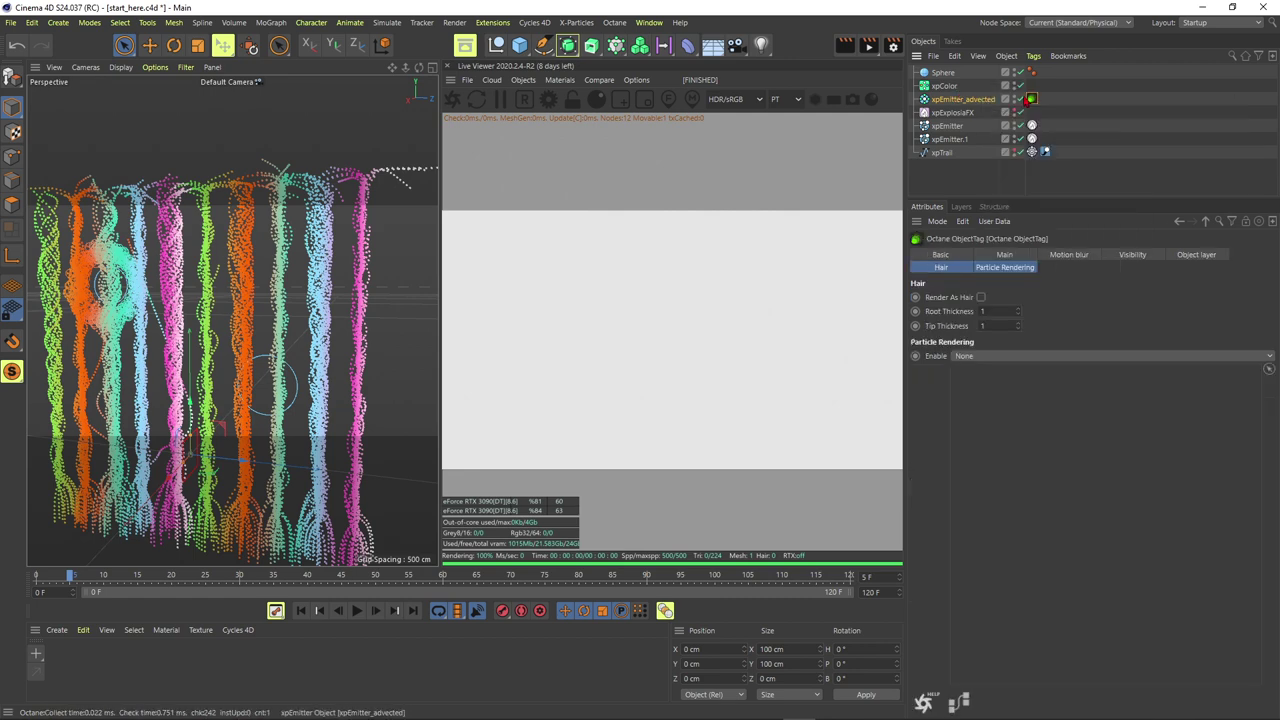
Enable Geometry particle rendering in the emitter's Octane ObjectTag, using the Sphere as the particle geometry
{"action": "left_click", "coordinate": [1190, 256]}
{"action": "left_click", "coordinate": [1003, 268]}
{"action": "left_click", "coordinate": [979, 300]}
{"action": "left_click", "coordinate": [985, 316]}
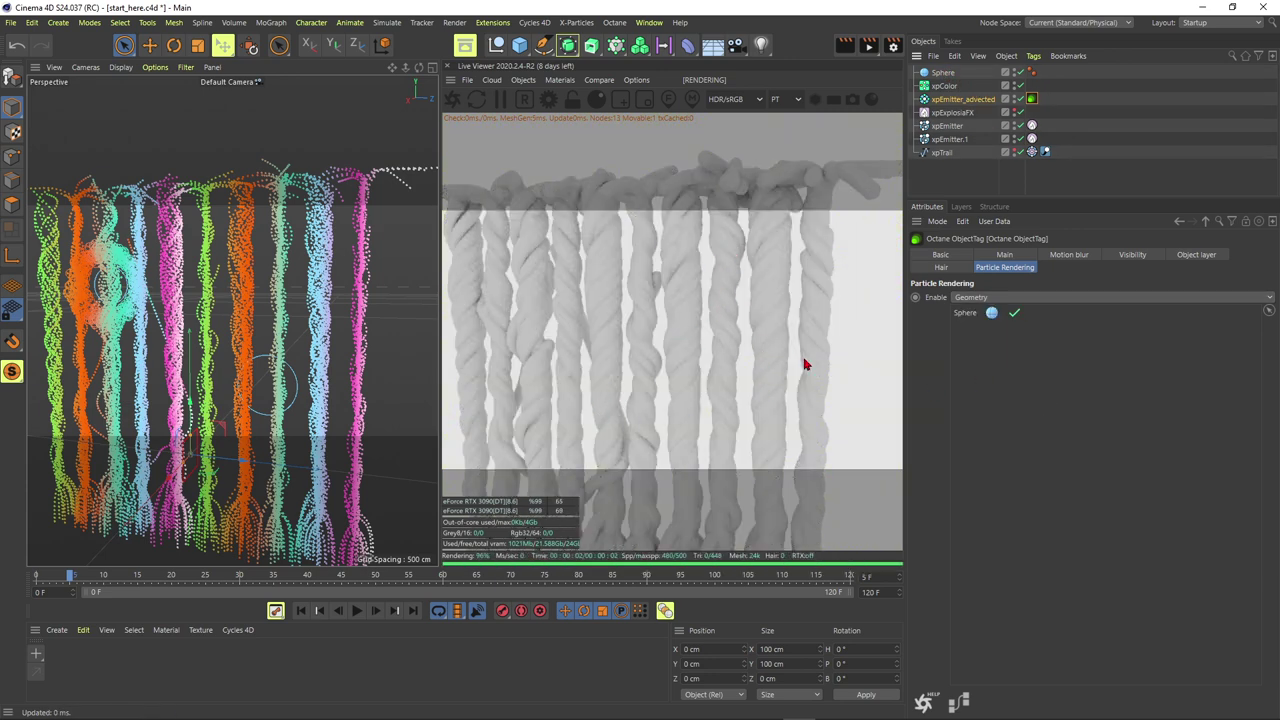
{"action": "left_click", "coordinate": [1014, 313]}
{"action": "left_click", "coordinate": [1014, 314]}
Create a single Octane glossy material, undoing the extra duplicate
{"action": "left_click", "coordinate": [559, 79]}
{"action": "mouse_move", "coordinate": [585, 146]}
{"action": "left_click", "coordinate": [714, 161]}
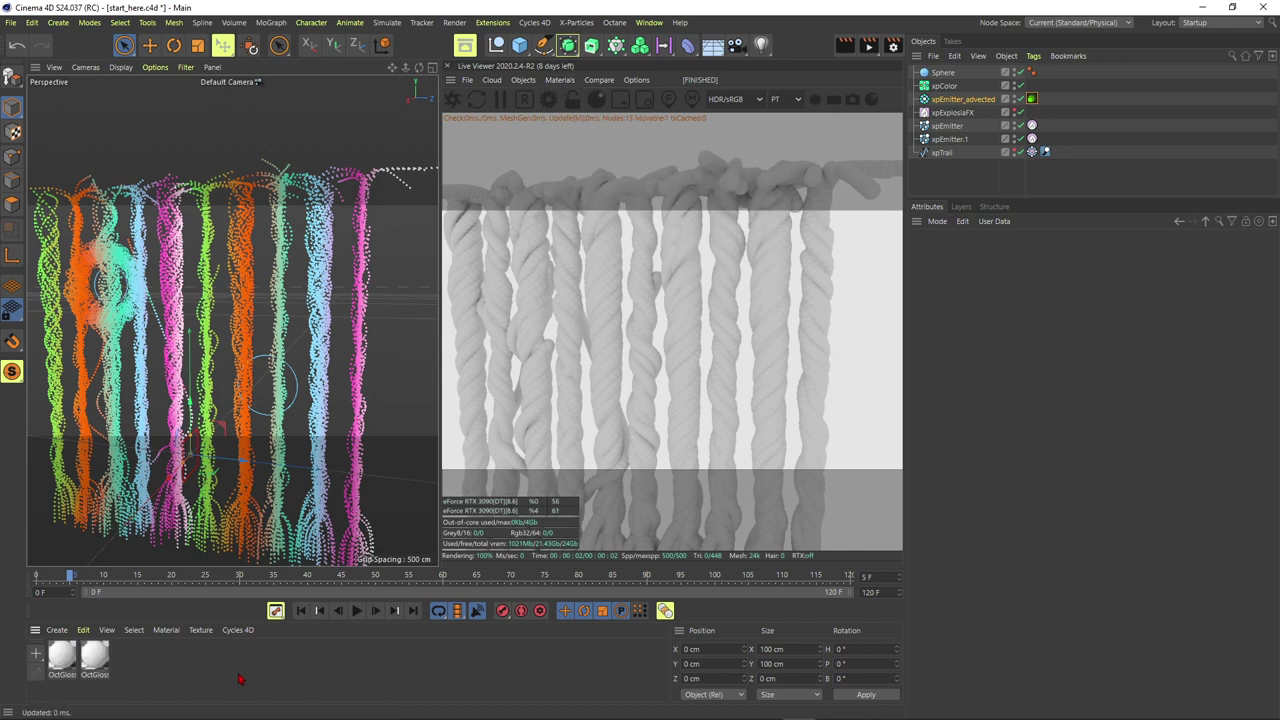
{"action": "key", "text": "ctrl+z"}
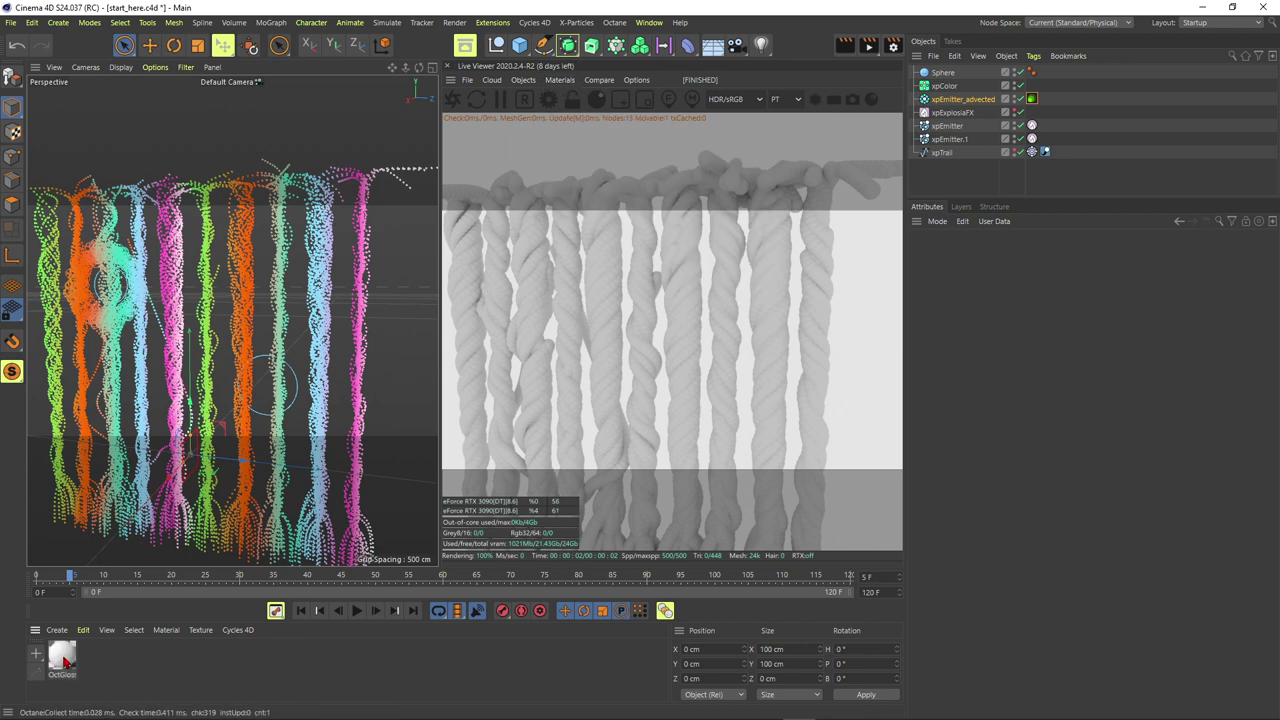
Open the glossy material in the Octane Node Editor, enlarge the editor and leave space beside the material node
{"action": "double_click", "coordinate": [61, 655]}
{"action": "left_click_drag", "start_coordinate": [328, 224], "coordinate": [419, 90]}
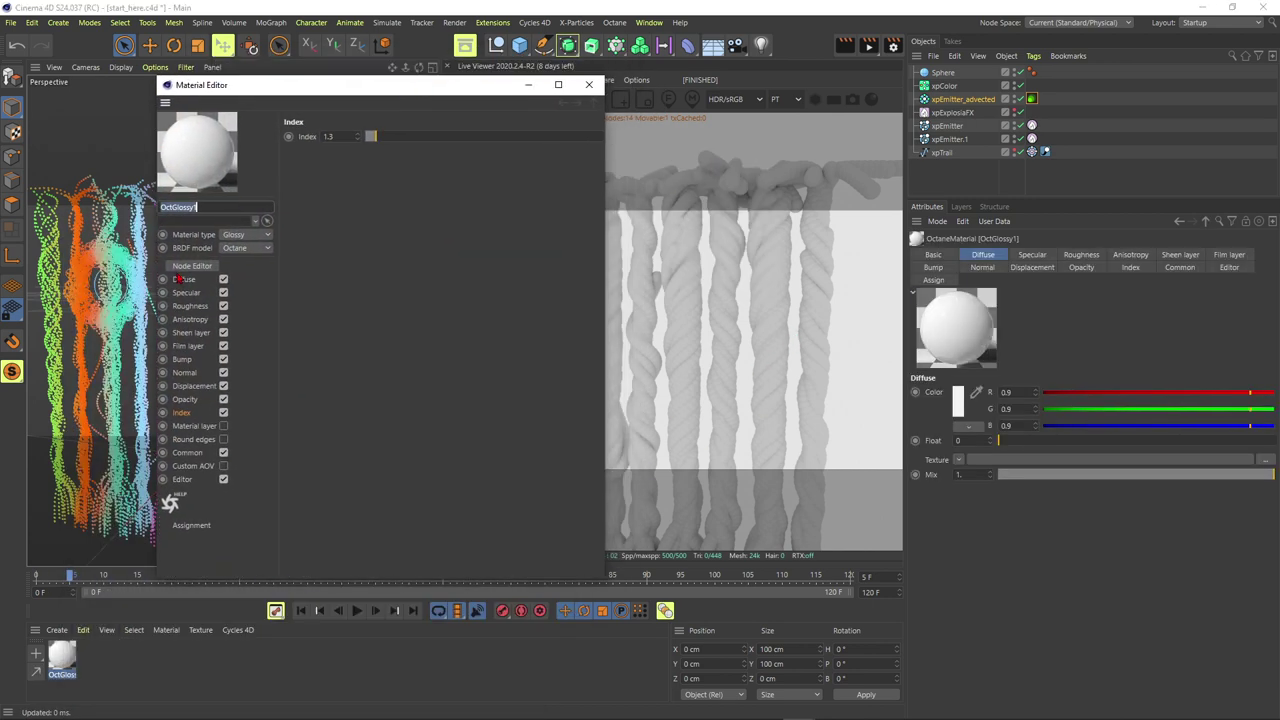
{"action": "left_click", "coordinate": [190, 266]}
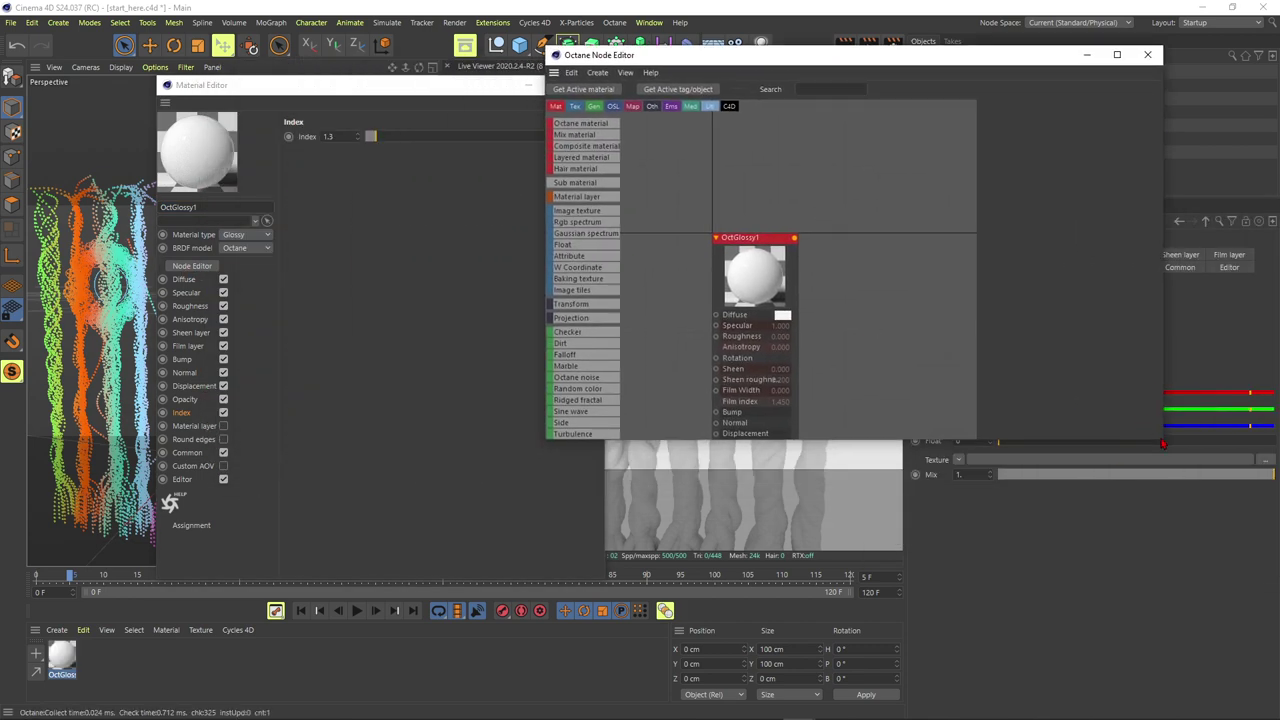
{"action": "left_click_drag", "start_coordinate": [1160, 440], "coordinate": [1207, 632]}
{"action": "left_click_drag", "start_coordinate": [745, 242], "coordinate": [860, 190]}
{"action": "left_click_drag", "start_coordinate": [875, 62], "coordinate": [474, 58]}
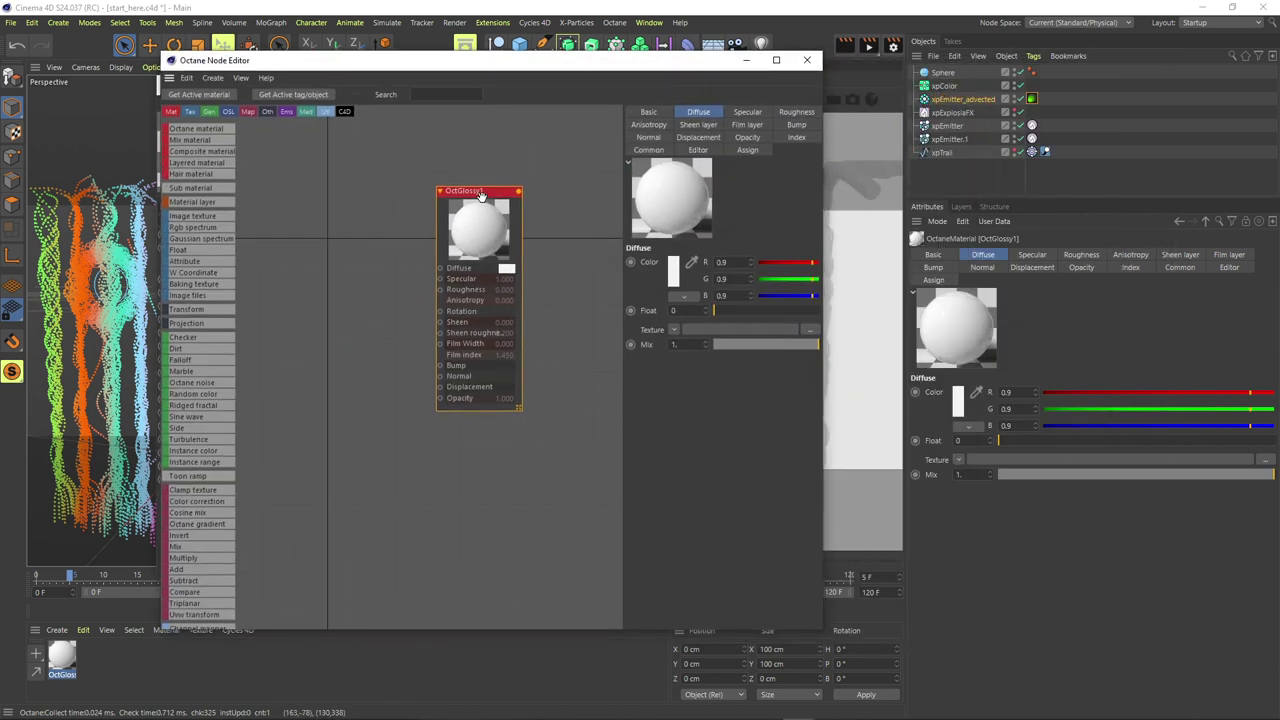
{"action": "left_click_drag", "start_coordinate": [480, 196], "coordinate": [492, 198]}
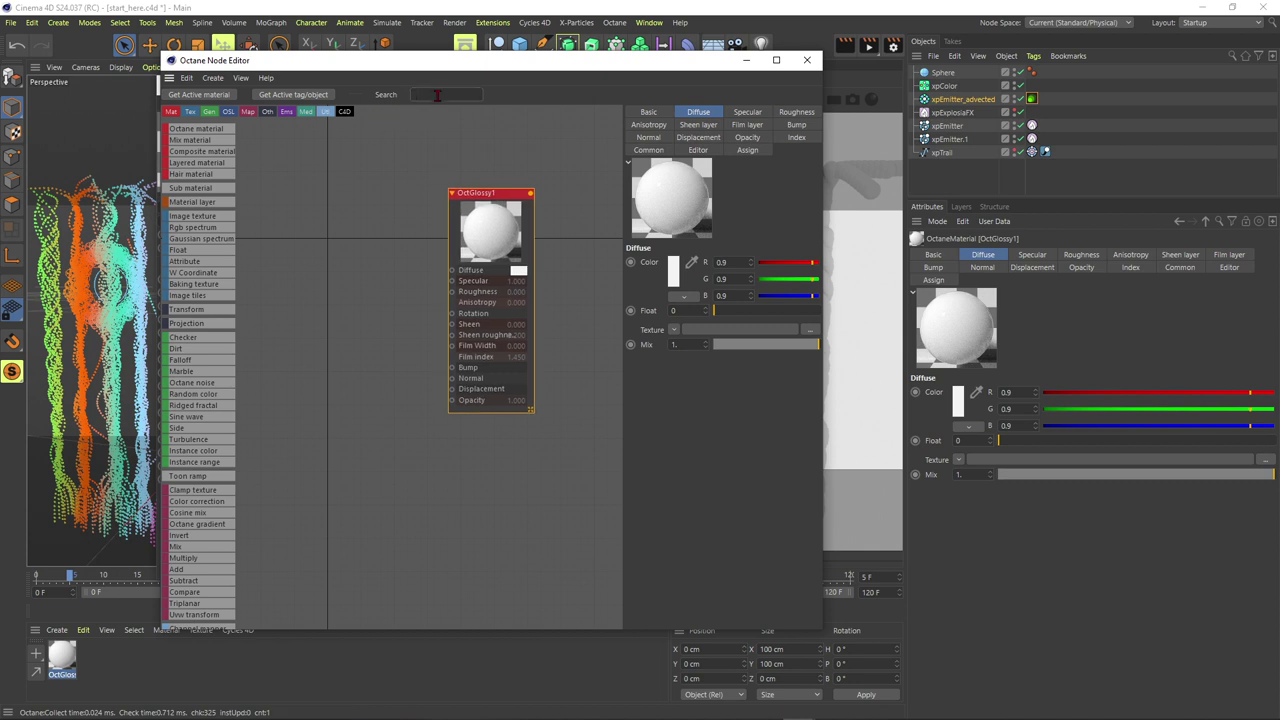
Add an Instance Color node and connect it to the glossy material's Diffuse input
{"action": "type", "text": "ins"}
{"action": "left_click_drag", "start_coordinate": [306, 244], "coordinate": [313, 229]}
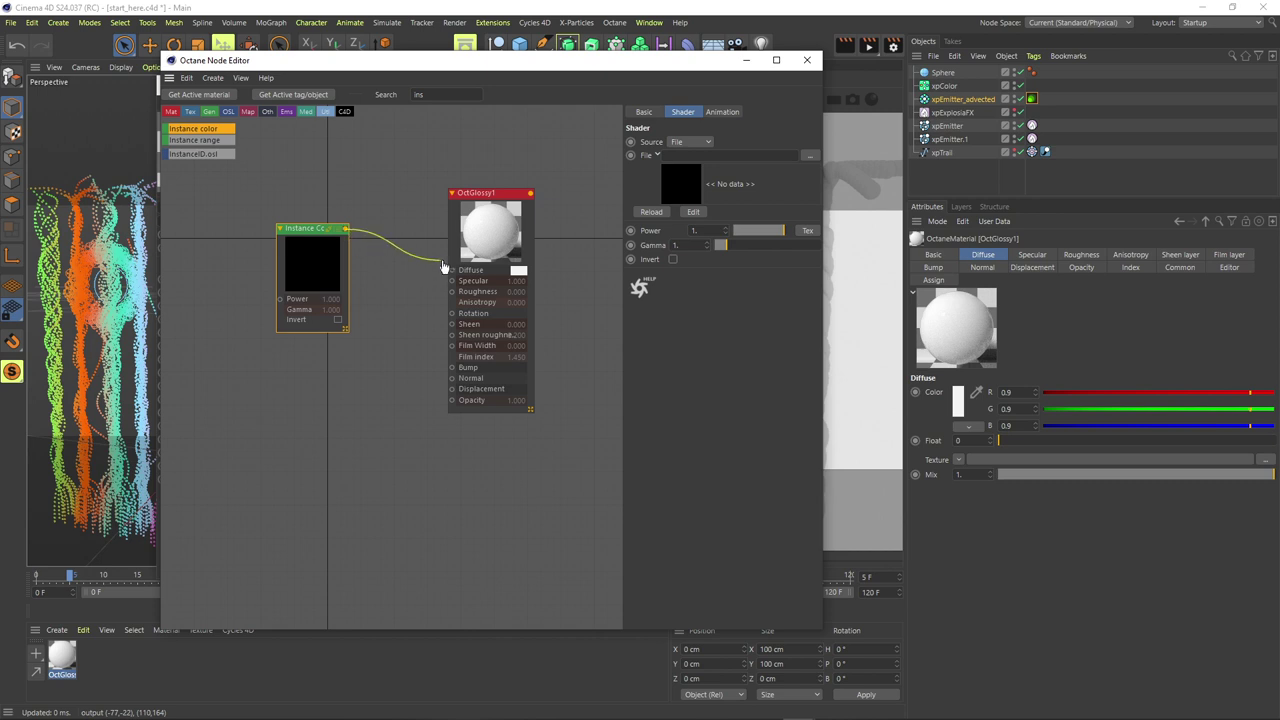
{"action": "left_click_drag", "start_coordinate": [453, 274], "coordinate": [453, 272]}
{"action": "left_click_drag", "start_coordinate": [315, 230], "coordinate": [305, 217]}
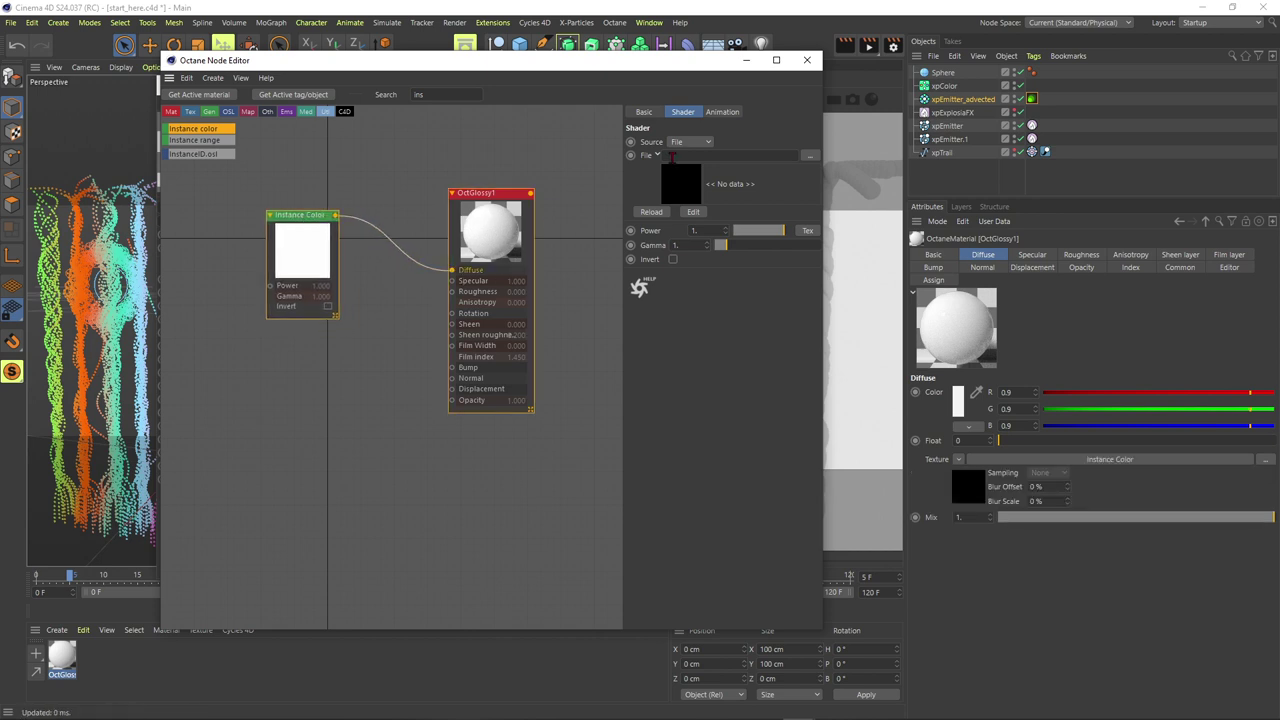
Set the Instance Color source to Particle with xpEmitter_advected as color source in Display color mode, and close the material editors
{"action": "left_click", "coordinate": [707, 146]}
{"action": "left_click", "coordinate": [686, 172]}
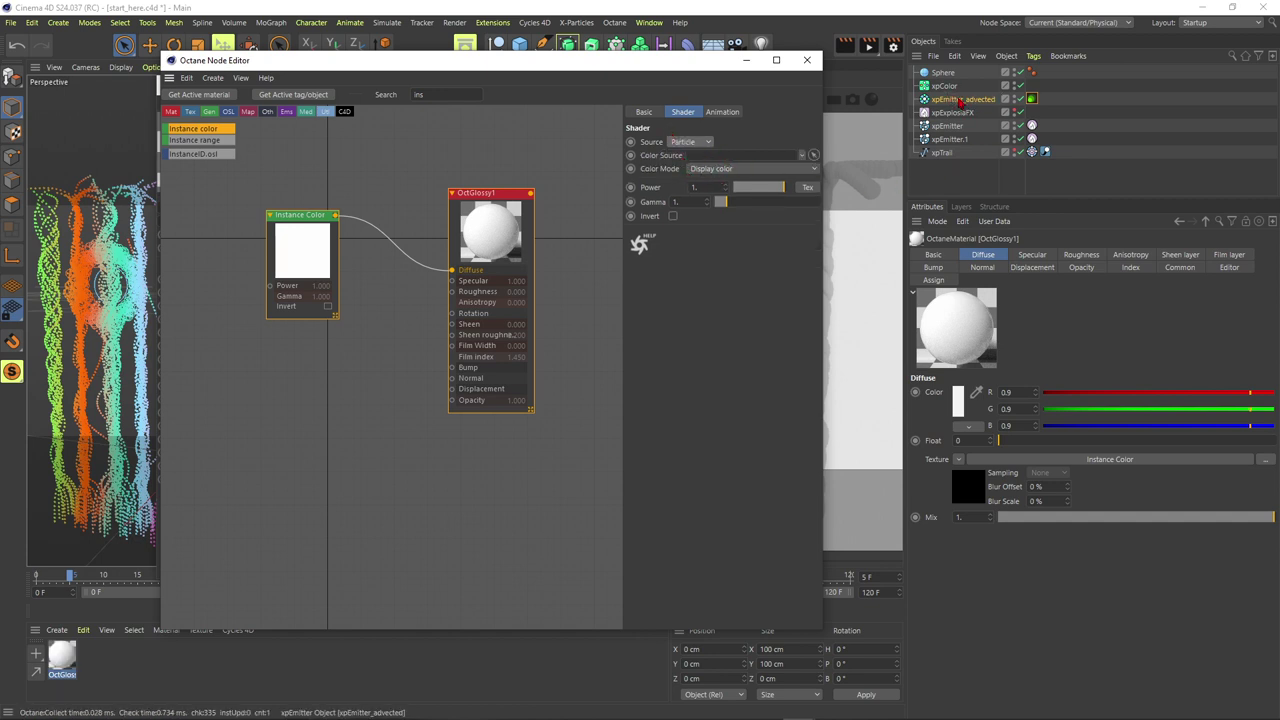
{"action": "key", "text": "ctrl+s"}
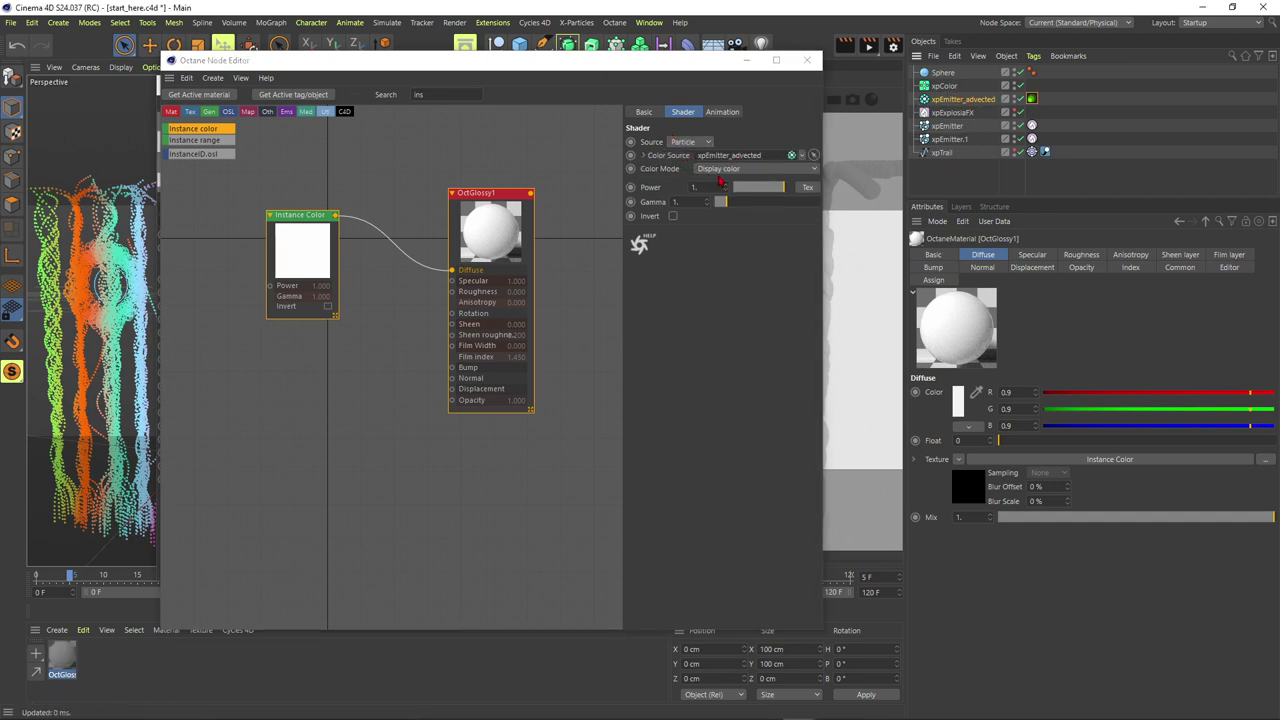
{"action": "left_click_drag", "start_coordinate": [705, 62], "coordinate": [545, 97]}
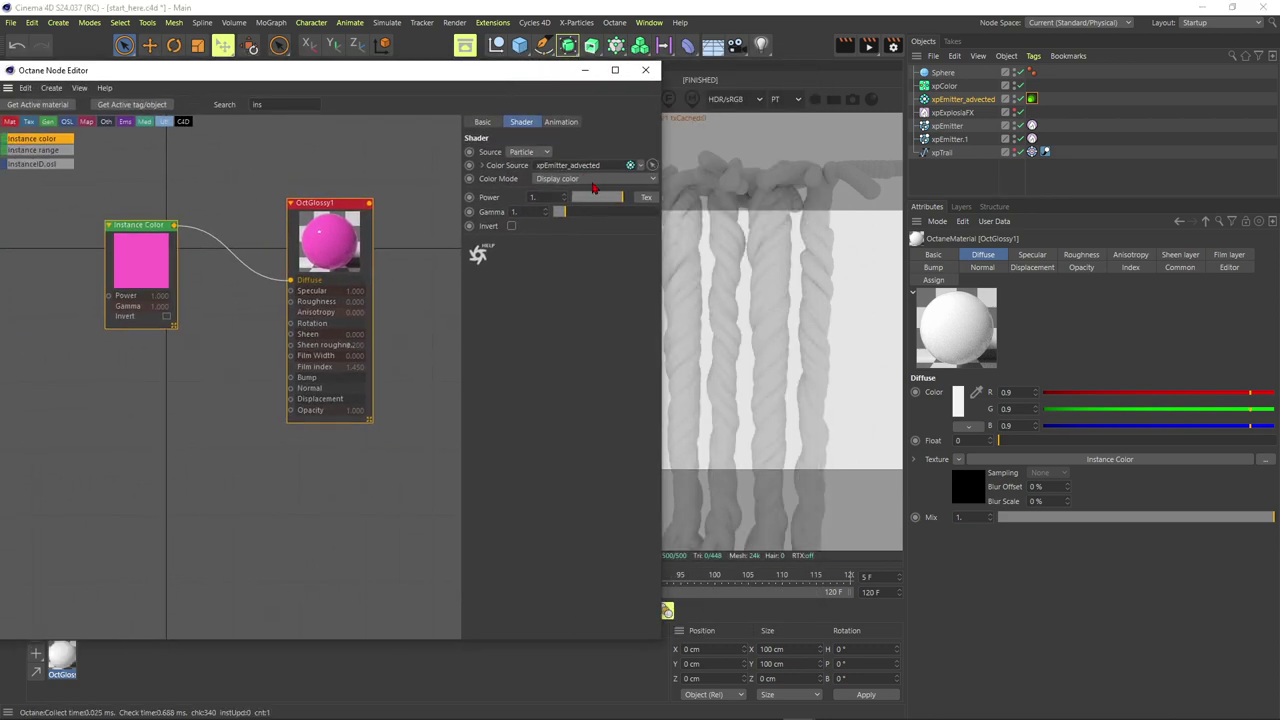
{"action": "left_click", "coordinate": [592, 180]}
{"action": "left_click", "coordinate": [634, 76]}
{"action": "left_click", "coordinate": [634, 76]}
Assign the glossy material to the Sphere and check the strand colors in the live render
{"action": "key", "text": "f"}
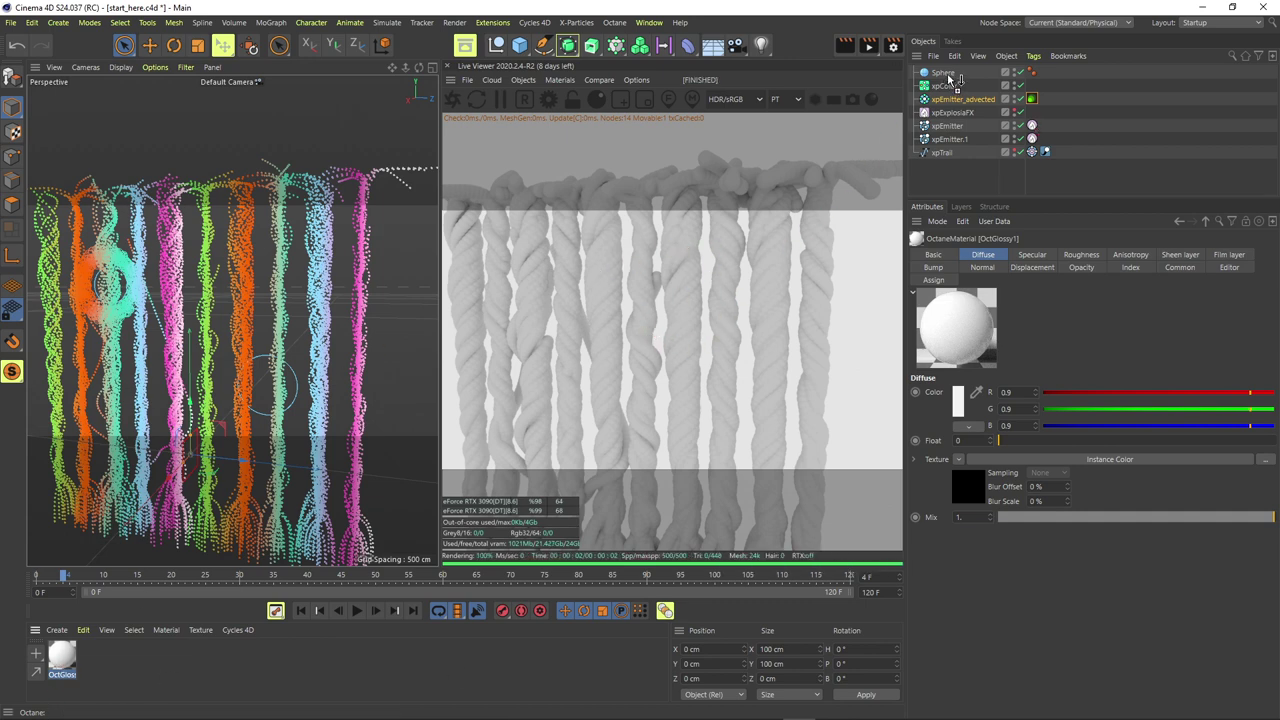
{"action": "left_click_drag", "start_coordinate": [950, 80], "coordinate": [948, 75]}
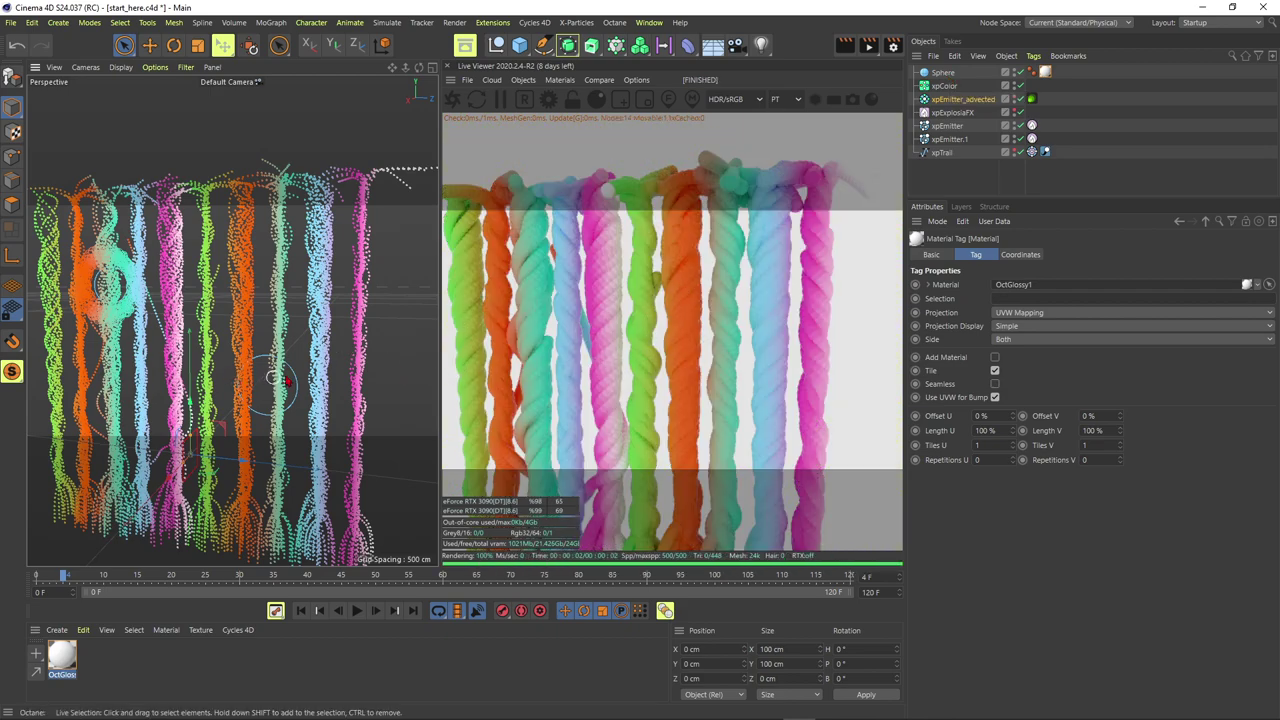
{"action": "scroll", "coordinate": [285, 373], "scroll_direction": "down", "scroll_amount": 5}
{"action": "scroll", "coordinate": [305, 366], "scroll_direction": "up", "scroll_amount": 5}
{"action": "mouse_move", "coordinate": [303, 366]}
{"action": "left_mouse_down", "text": "alt"}
{"action": "mouse_move", "coordinate": [226, 362]}
{"action": "mouse_move", "coordinate": [285, 352]}
{"action": "left_mouse_up", "text": "alt"}
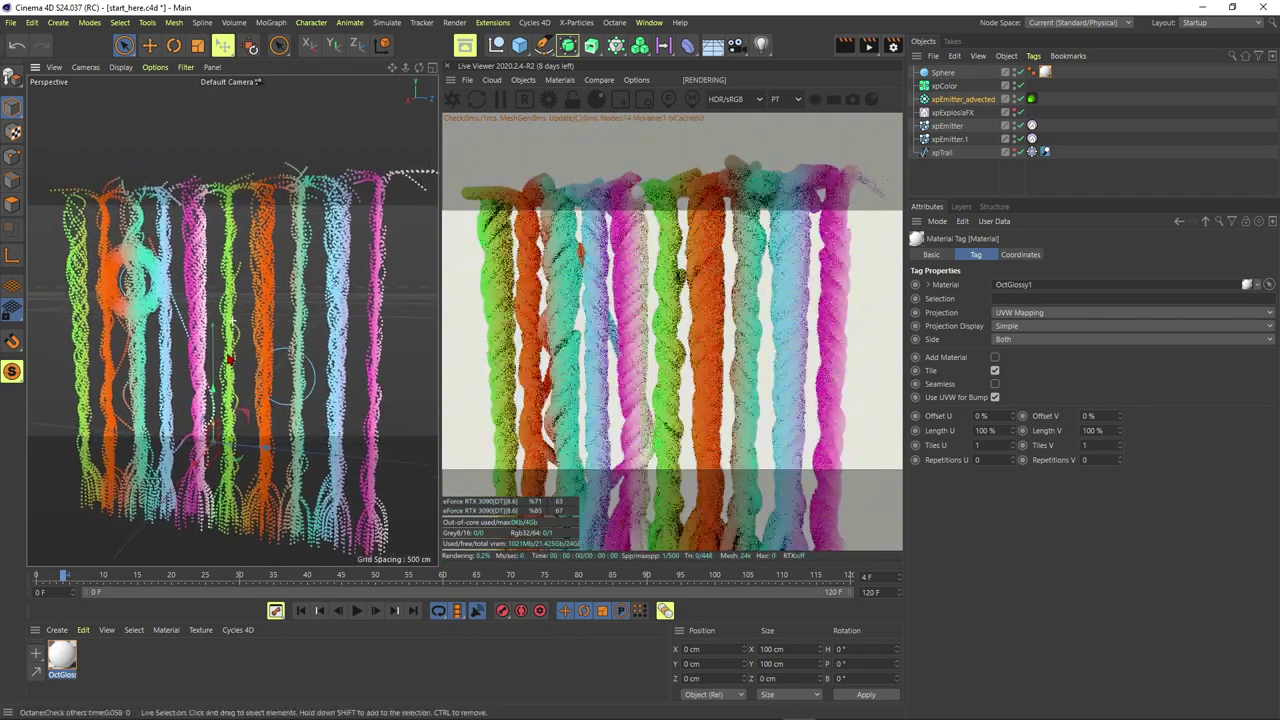
{"action": "scroll", "coordinate": [285, 350], "scroll_direction": "down", "scroll_amount": 2}
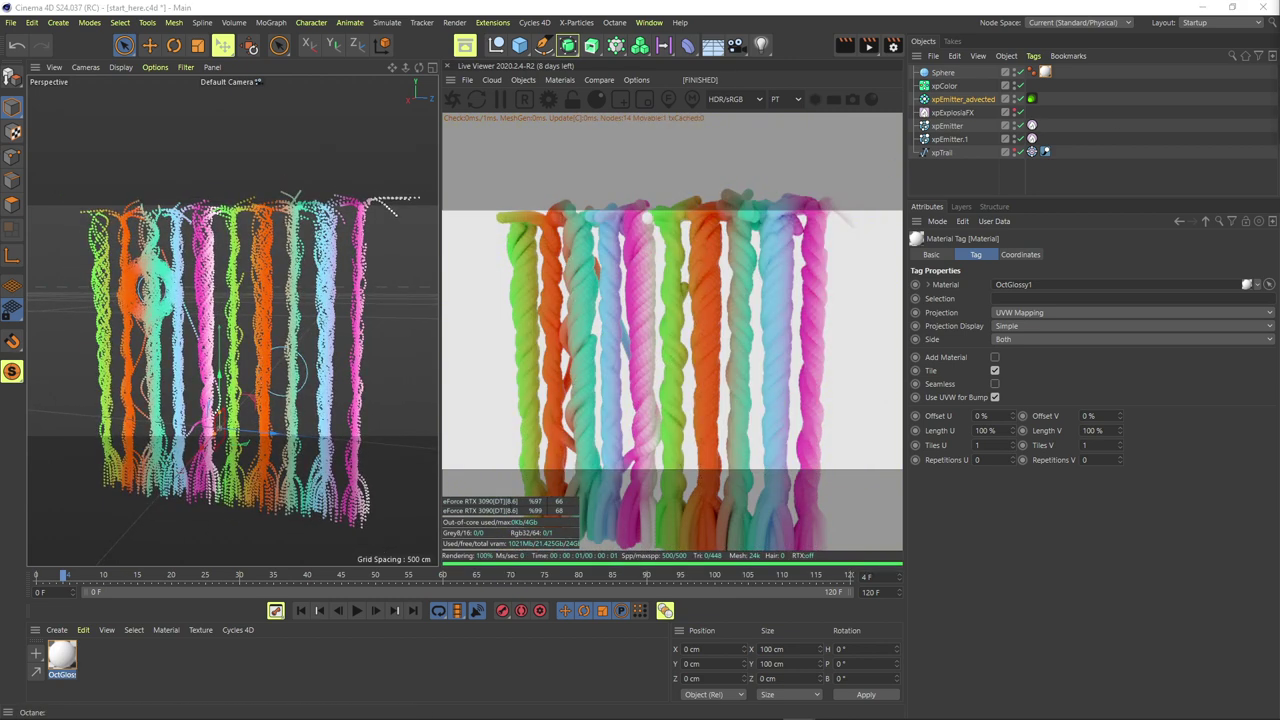
Set the default environment color to black in the Octane settings
{"action": "left_click", "coordinate": [548, 99]}
{"action": "left_click_drag", "start_coordinate": [743, 119], "coordinate": [531, 140]}
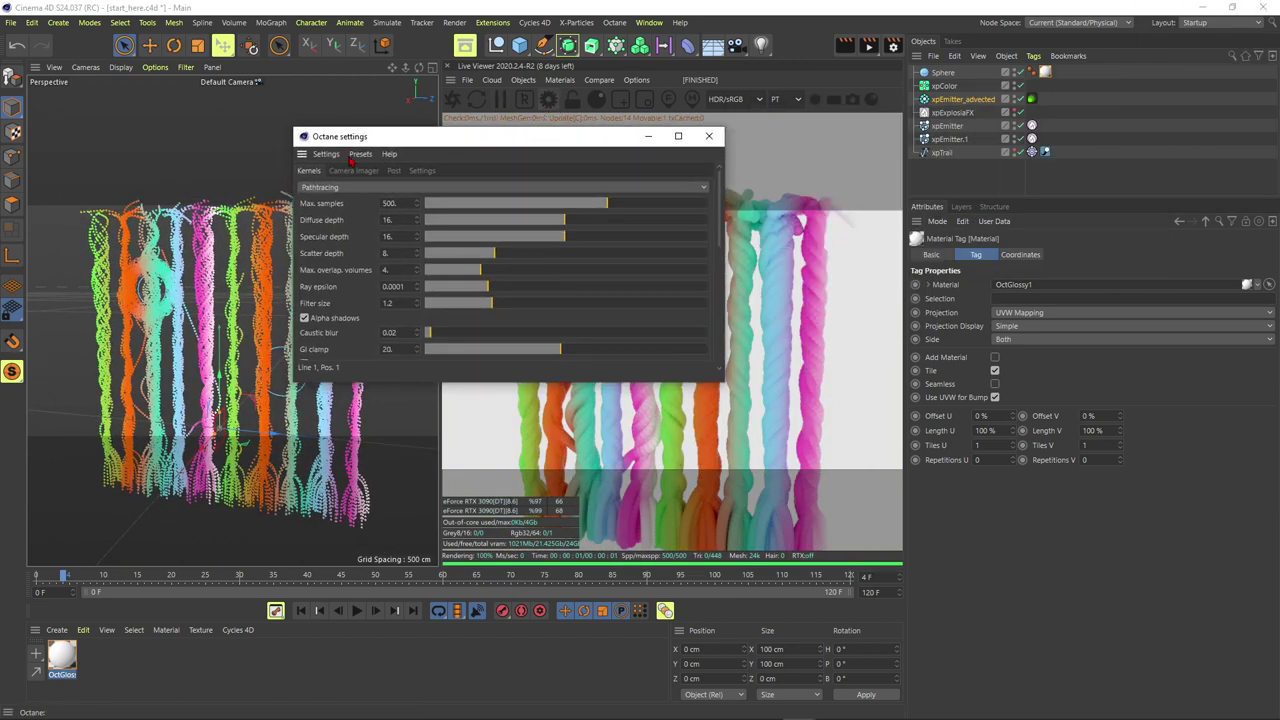
{"action": "left_click", "coordinate": [421, 170]}
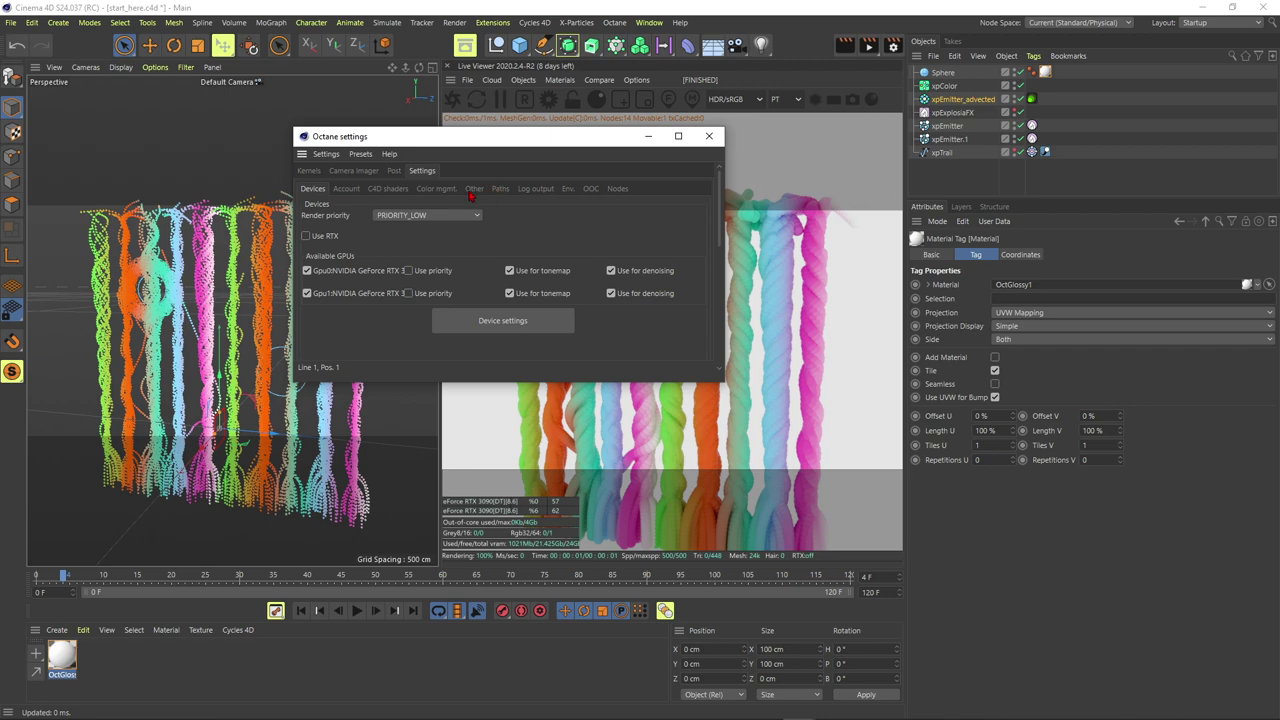
{"action": "left_click", "coordinate": [567, 191]}
{"action": "left_click", "coordinate": [405, 222]}
{"action": "left_click", "coordinate": [407, 270]}
{"action": "left_click", "coordinate": [709, 137]}
{"action": "left_click_drag", "start_coordinate": [250, 345], "coordinate": [281, 347], "text": "alt"}
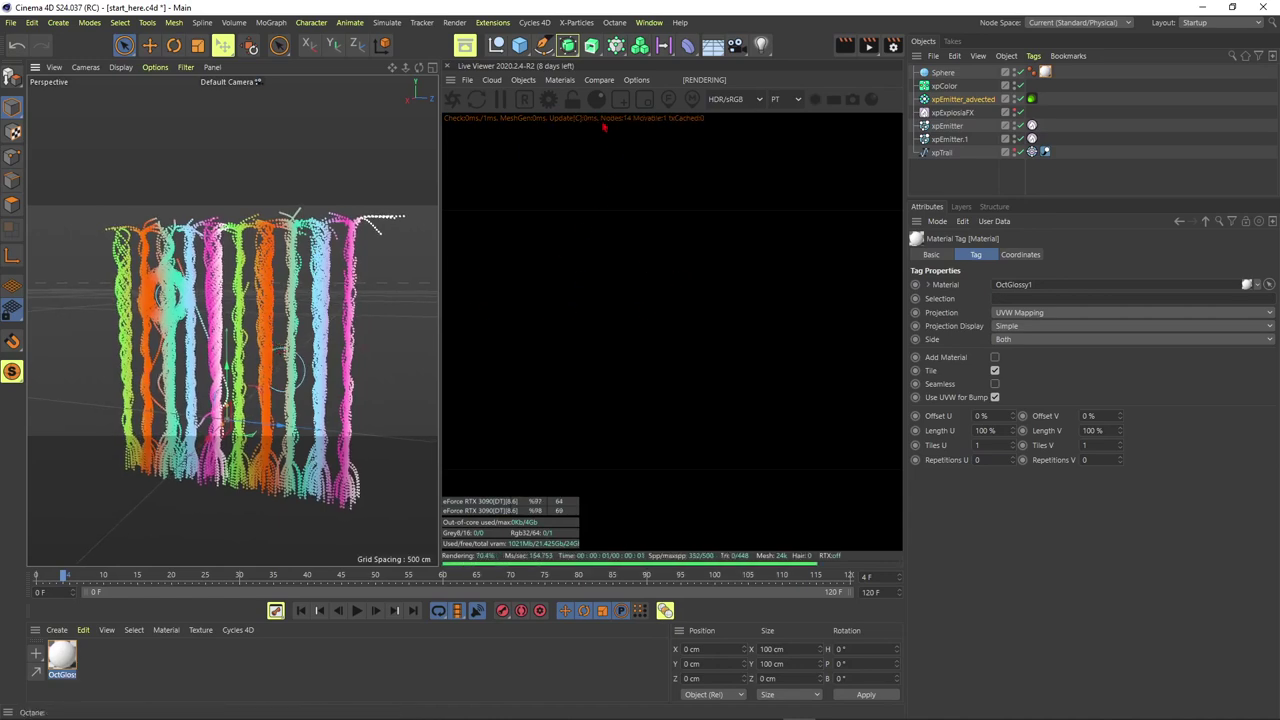
Add an Octane area light to the scene
{"action": "left_click", "coordinate": [523, 79]}
{"action": "mouse_move", "coordinate": [545, 146]}
{"action": "left_click", "coordinate": [655, 172]}
{"action": "scroll", "coordinate": [305, 405], "scroll_direction": "down", "scroll_amount": 3}
{"action": "left_click_drag", "start_coordinate": [305, 405], "coordinate": [292, 416], "text": "alt"}
{"action": "mouse_move", "coordinate": [281, 296]}
{"action": "left_mouse_down"}
{"action": "mouse_move", "coordinate": [281, 212]}
{"action": "mouse_move", "coordinate": [314, 256]}
{"action": "mouse_move", "coordinate": [300, 292]}
{"action": "left_mouse_up"}
Rotate the area light to a pitch of -90° so it shines down on the strands from about Y 927 cm
{"action": "scroll", "coordinate": [264, 288], "scroll_direction": "up", "scroll_amount": 4}
{"action": "key", "text": "r"}
{"action": "left_click_drag", "start_coordinate": [231, 320], "coordinate": [150, 257], "text": "alt"}
{"action": "middle_click_drag", "start_coordinate": [150, 257], "coordinate": [225, 300], "text": "alt"}
{"action": "left_click_drag", "start_coordinate": [225, 300], "coordinate": [192, 286], "text": "alt"}
{"action": "key", "text": "space"}
{"action": "left_click_drag", "start_coordinate": [305, 335], "coordinate": [264, 284], "text": "alt"}
{"action": "scroll", "coordinate": [247, 297], "scroll_direction": "down", "scroll_amount": 3}
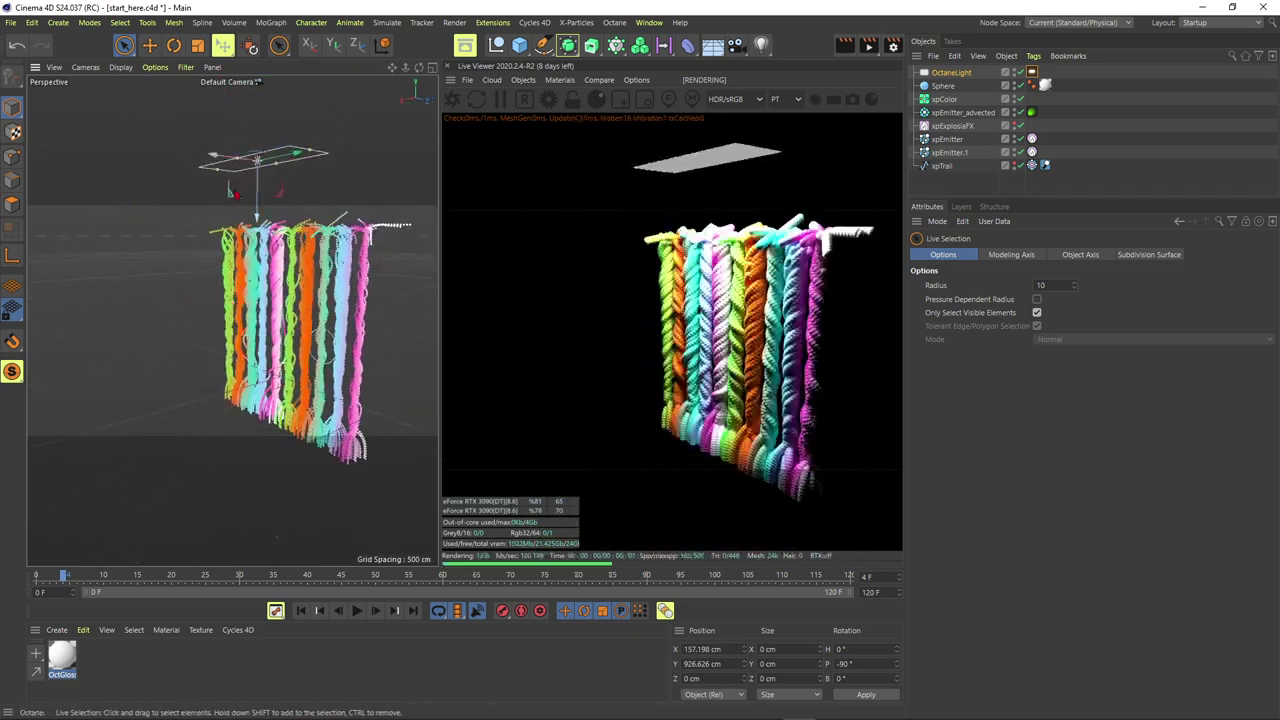
Raise the area light farther above the strands and deselect it
{"action": "left_click_drag", "start_coordinate": [232, 193], "coordinate": [248, 133]}
{"action": "left_click_drag", "start_coordinate": [332, 346], "coordinate": [310, 268], "text": "alt"}
{"action": "left_click", "coordinate": [258, 262]}
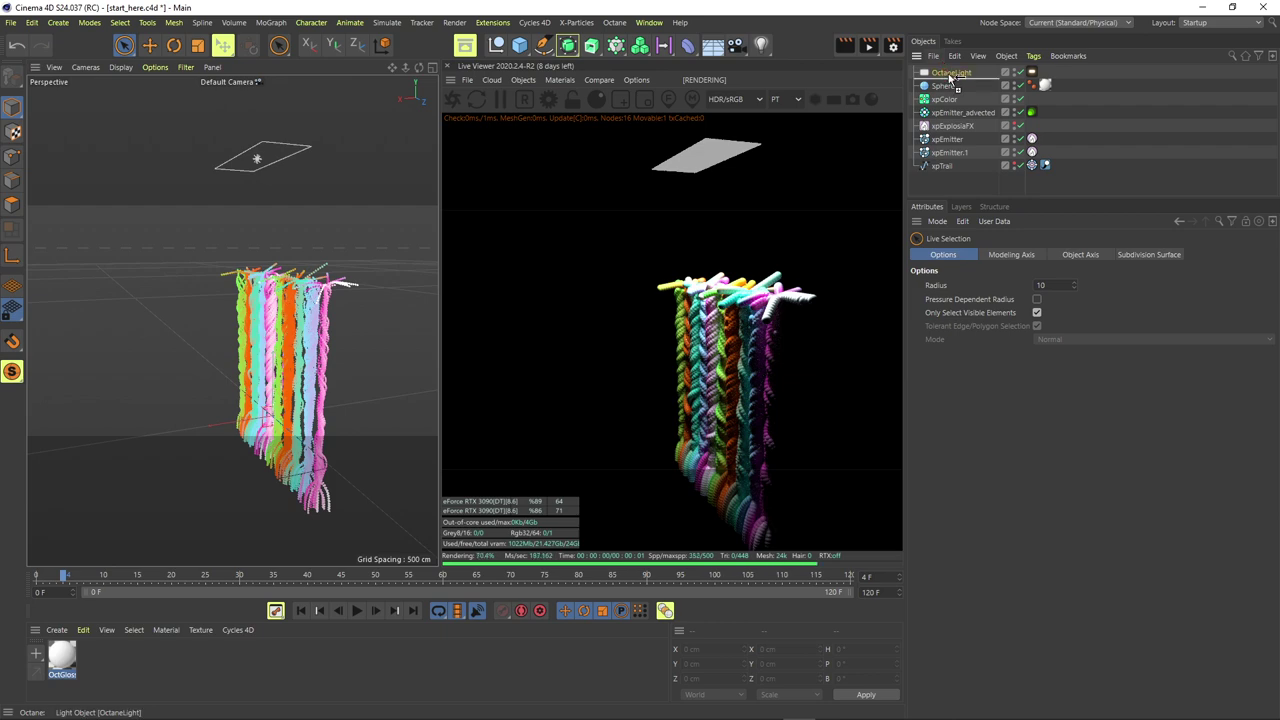
Duplicate the area light and place the copy beside the strands at about X -587 cm, Y 355 cm, with heading -90°
{"action": "left_click_drag", "start_coordinate": [951, 76], "coordinate": [956, 86], "text": "ctrl"}
{"action": "left_click_drag", "start_coordinate": [246, 230], "coordinate": [312, 267], "text": "alt"}
{"action": "scroll", "coordinate": [266, 310], "scroll_direction": "up", "scroll_amount": 4}
{"action": "key", "text": "r"}
{"action": "scroll", "coordinate": [248, 329], "scroll_direction": "down", "scroll_amount": 5}
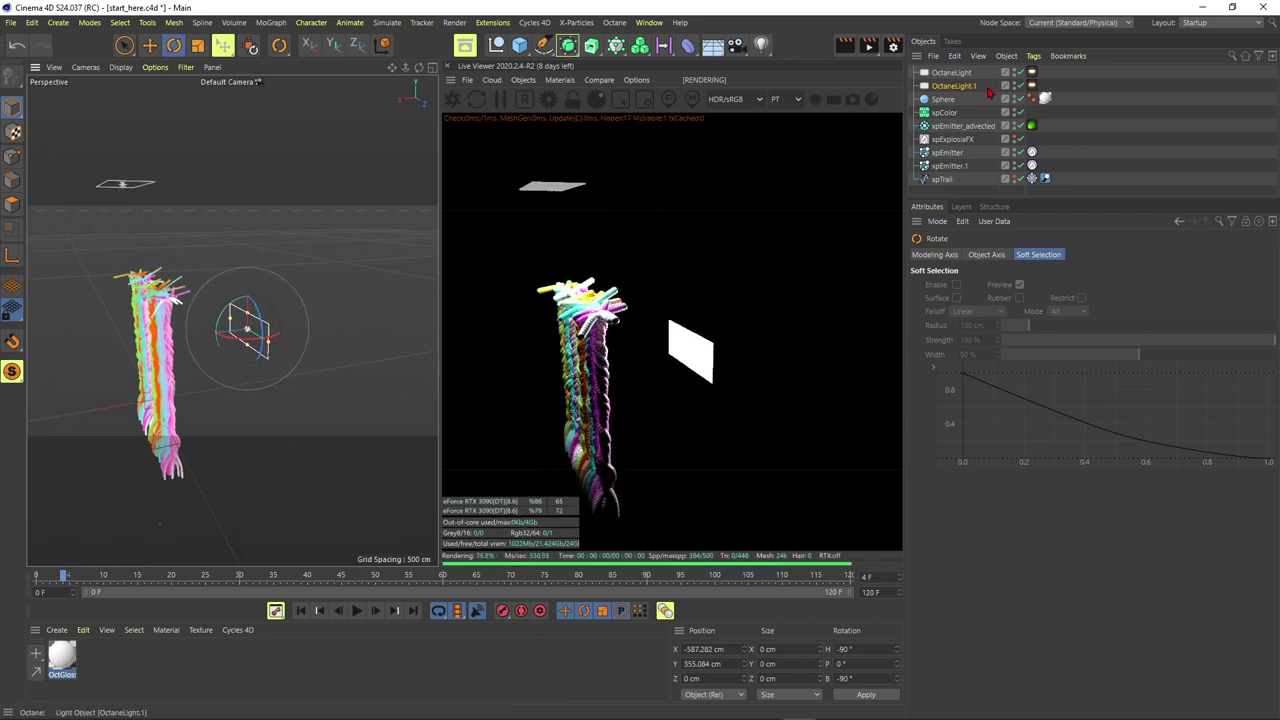
Disable the original overhead area light
{"action": "left_click", "coordinate": [1021, 72]}
{"action": "left_click_drag", "start_coordinate": [180, 350], "coordinate": [277, 329], "text": "alt"}
{"action": "scroll", "coordinate": [277, 329], "scroll_direction": "up", "scroll_amount": 3}
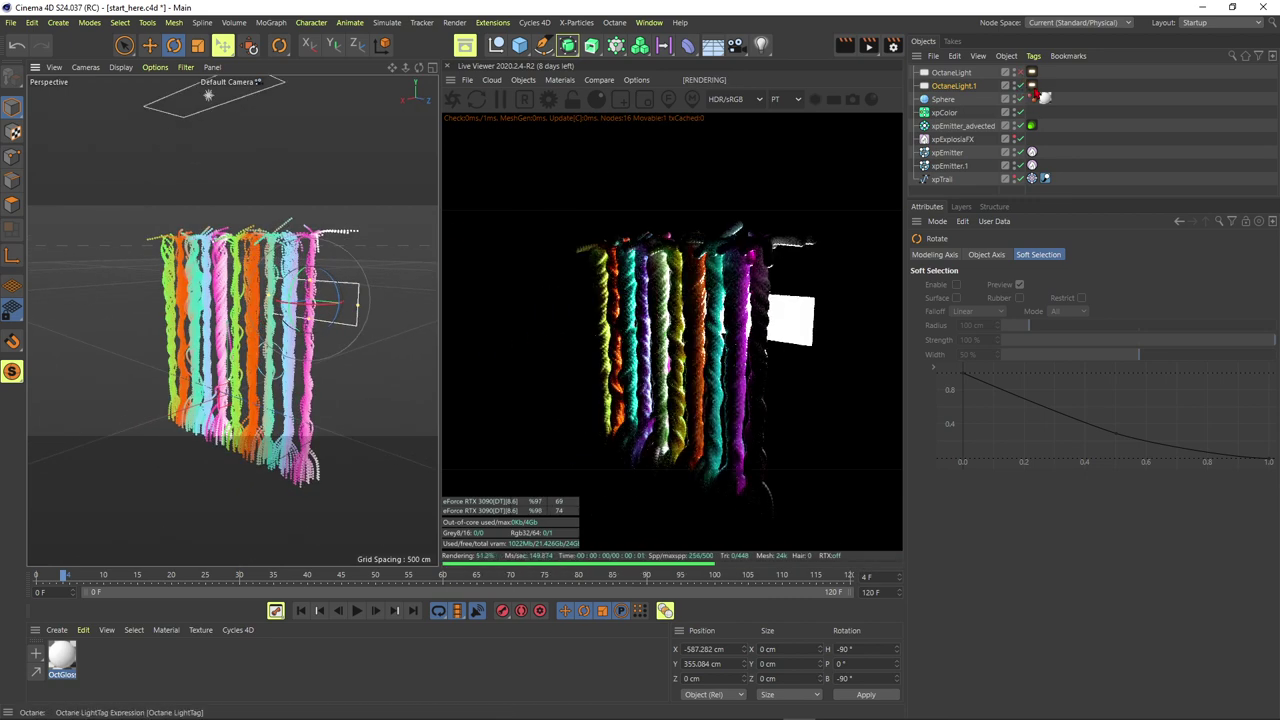
Set the duplicated light's temperature to 1000 and deselect it
{"action": "left_click", "coordinate": [1032, 86]}
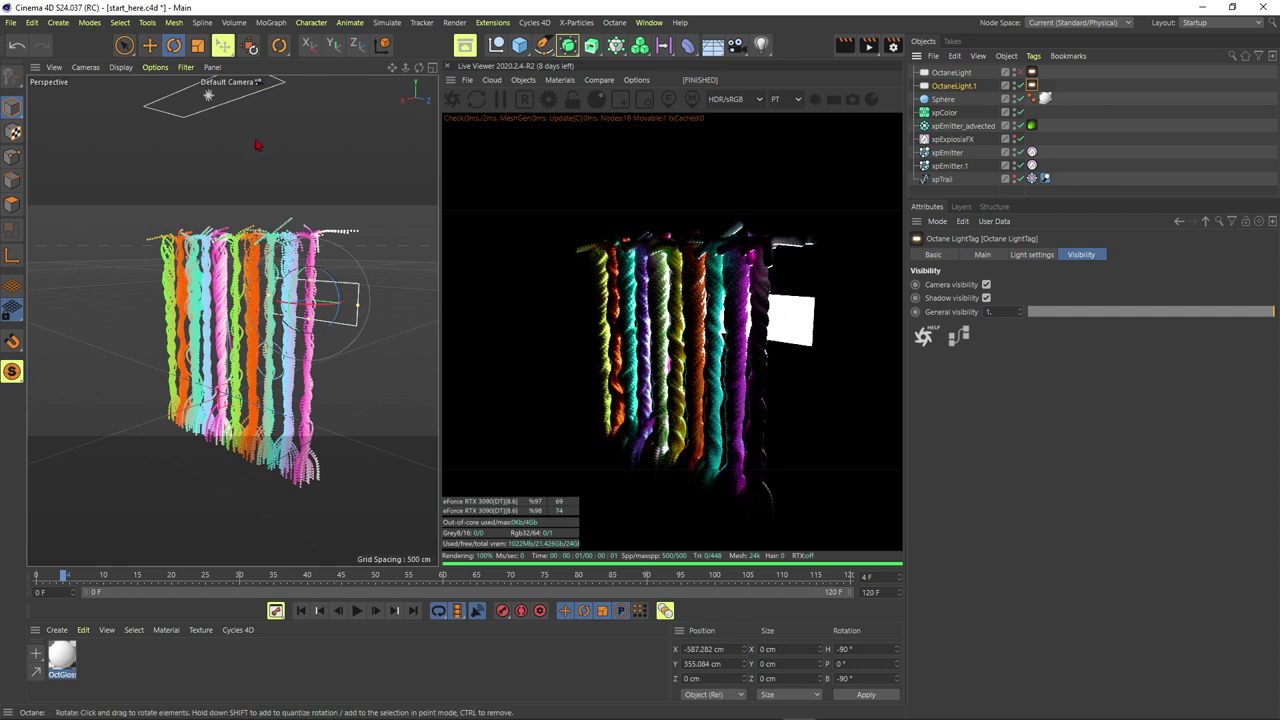
{"action": "left_click", "coordinate": [1036, 256]}
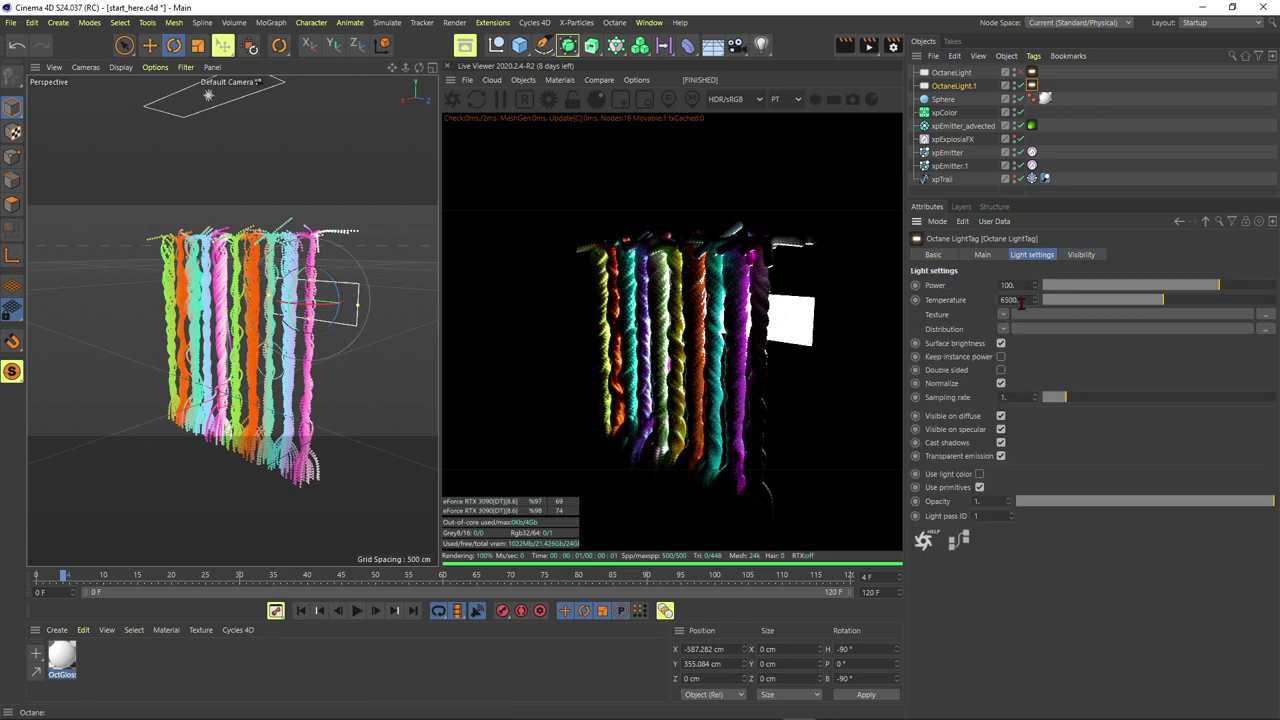
{"action": "type", "text": "1000"}
{"action": "key", "text": "Return"}
{"action": "left_click_drag", "start_coordinate": [254, 368], "coordinate": [320, 333], "text": "alt"}
{"action": "left_click", "coordinate": [125, 46]}
{"action": "left_click", "coordinate": [209, 183]}
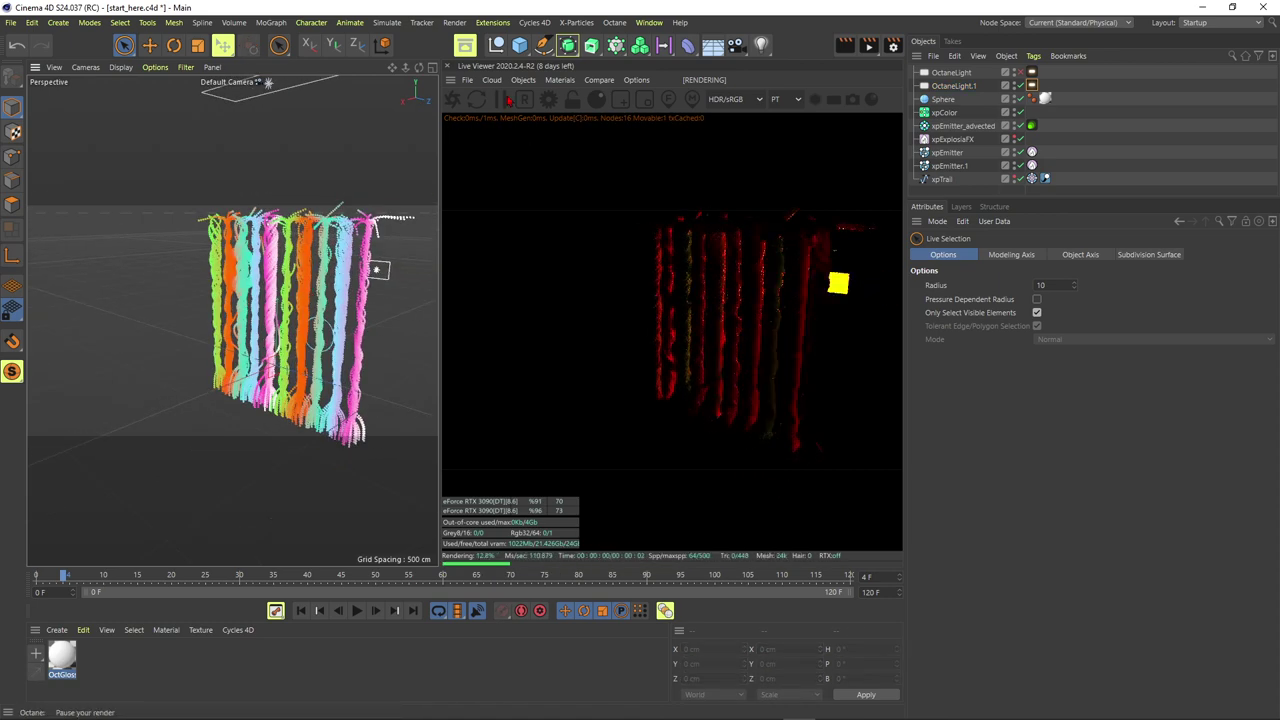
Add an Octane camera, look through it and frame the strands from the front
{"action": "left_click", "coordinate": [523, 80]}
{"action": "left_click", "coordinate": [550, 110]}
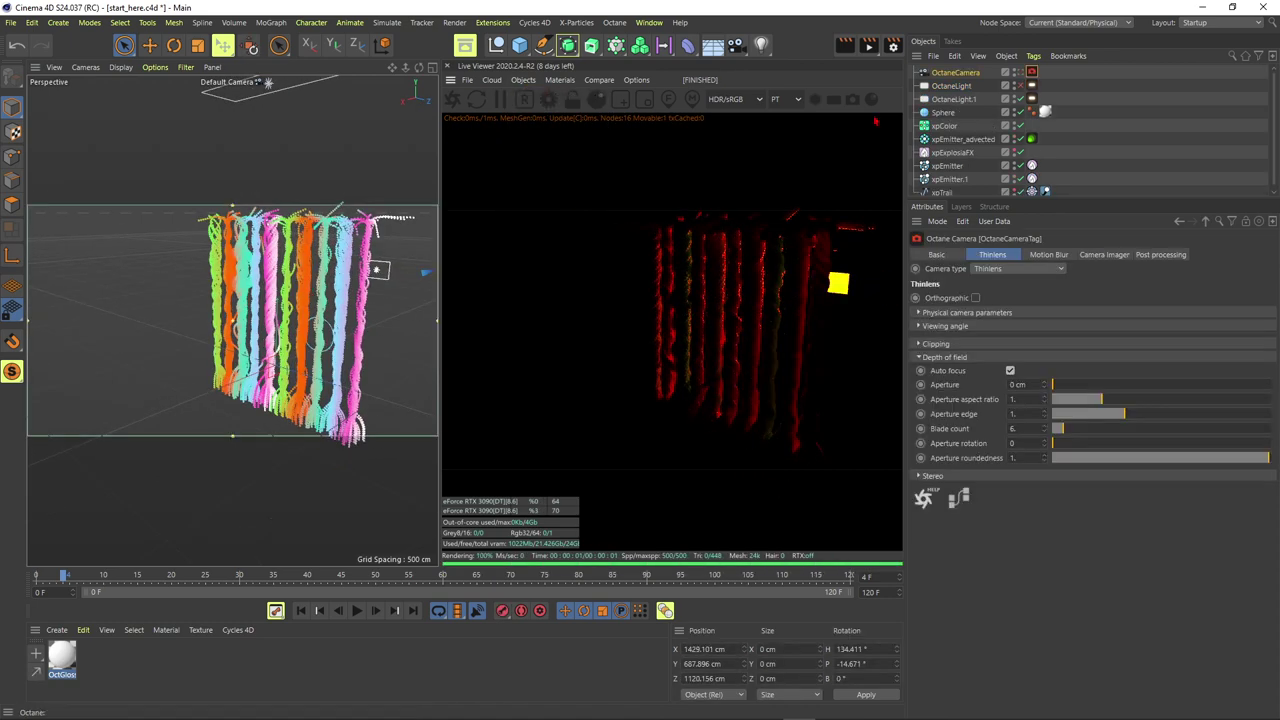
{"action": "left_click", "coordinate": [1021, 72]}
{"action": "left_click_drag", "start_coordinate": [234, 345], "coordinate": [281, 312], "text": "alt"}
Set the render output height to 1280 pixels for a square 1280 x 1280 image
{"action": "key", "text": "ctrl+b"}
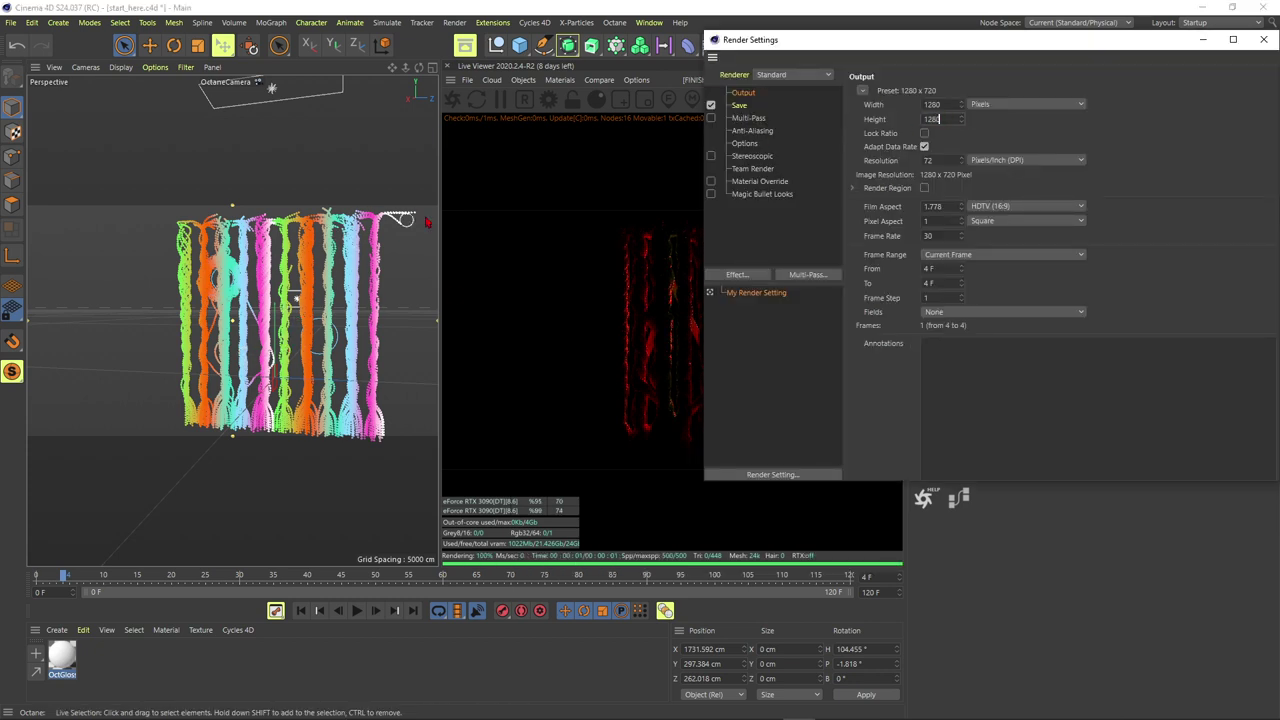
{"action": "type", "text": "1280"}
{"action": "key", "text": "Return"}
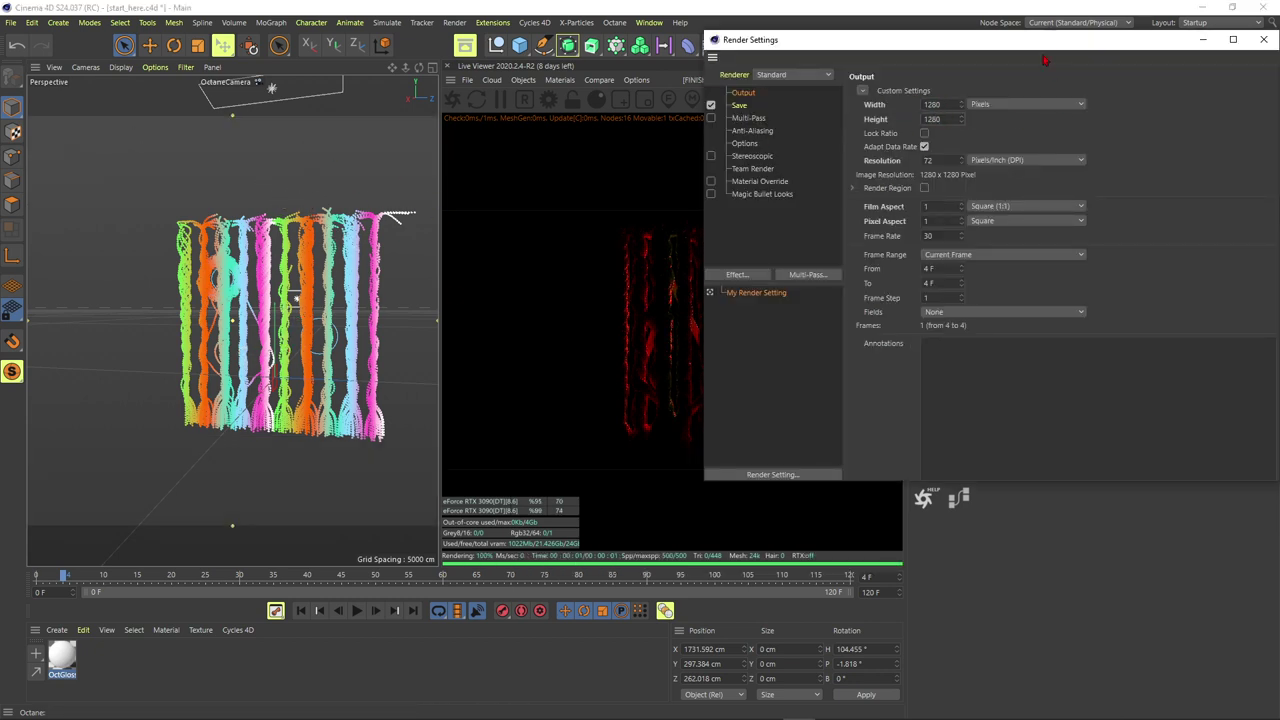
{"action": "left_click", "coordinate": [1264, 40]}
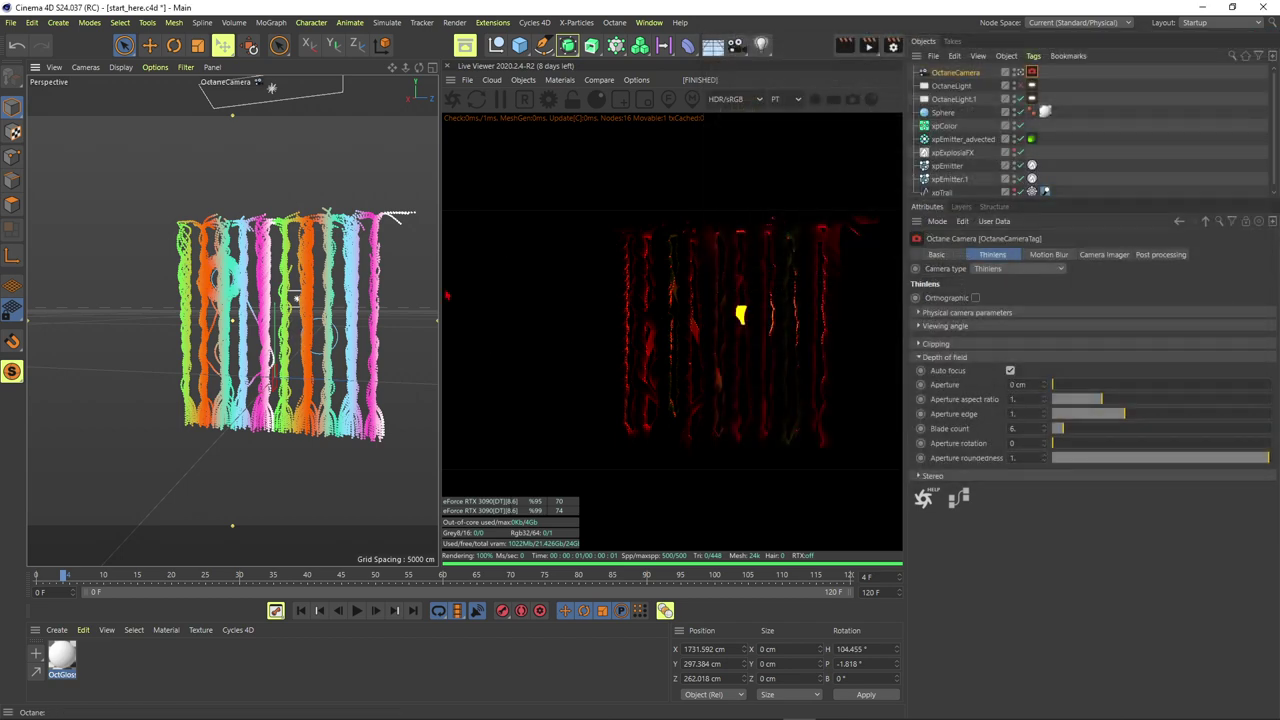
Widen the perspective viewport slightly and move the Octane camera closer so the strands fill the square frame
{"action": "left_click_drag", "start_coordinate": [443, 290], "coordinate": [456, 289]}
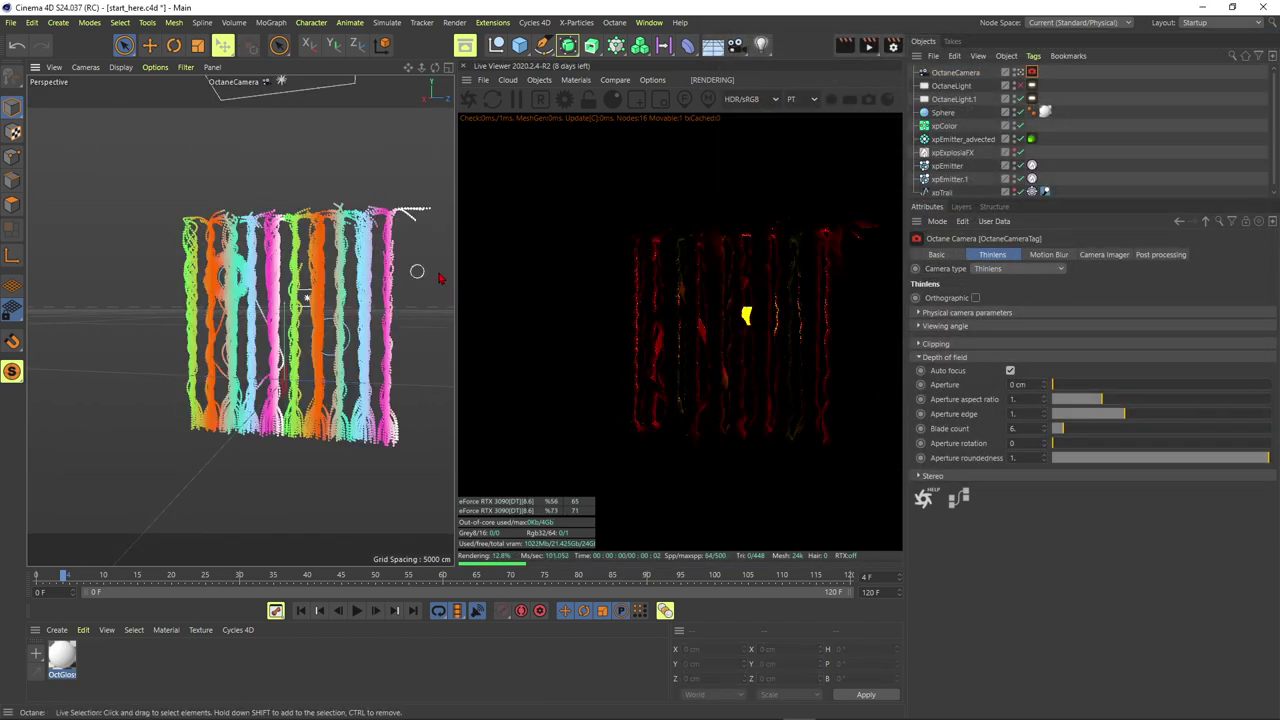
{"action": "left_click", "coordinate": [955, 73]}
{"action": "right_click_drag", "start_coordinate": [332, 316], "coordinate": [386, 300], "text": "alt"}
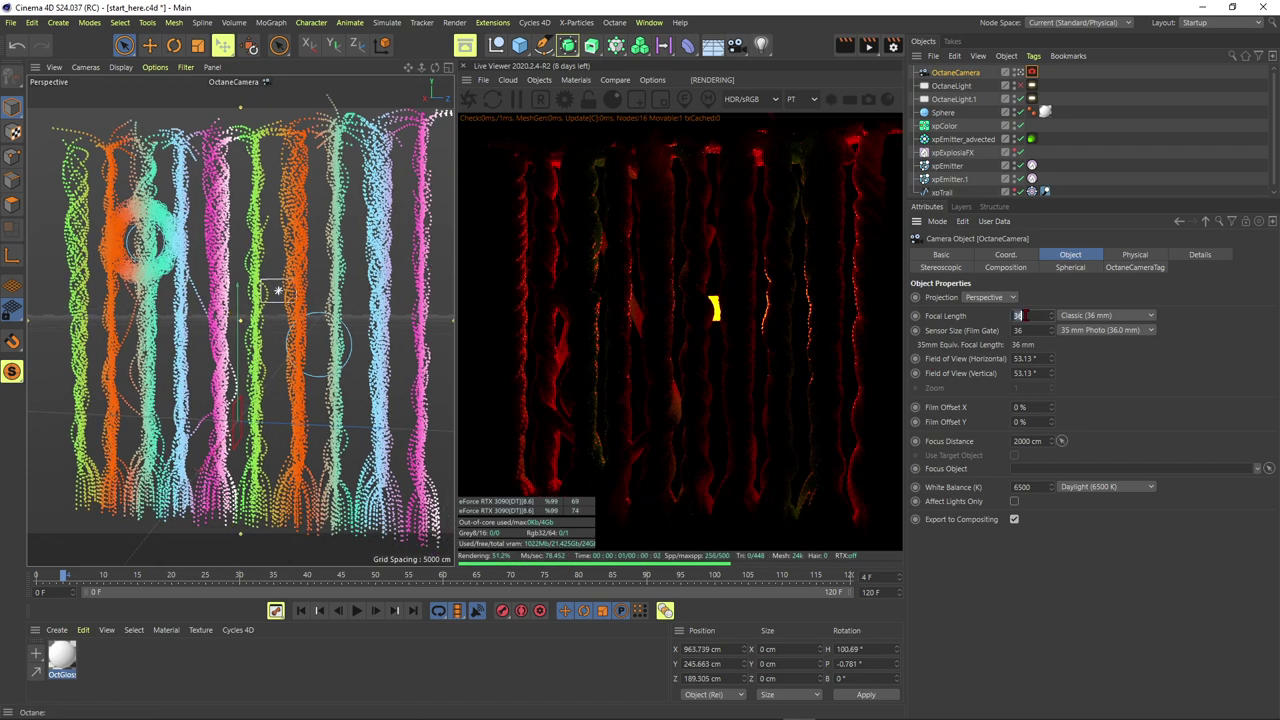
Set the Octane camera's focal length to 100 mm and reframe the view on the strands
{"action": "type", "text": "100"}
{"action": "key", "text": "Return"}
{"action": "left_click_drag", "start_coordinate": [303, 391], "coordinate": [431, 318], "text": "alt"}
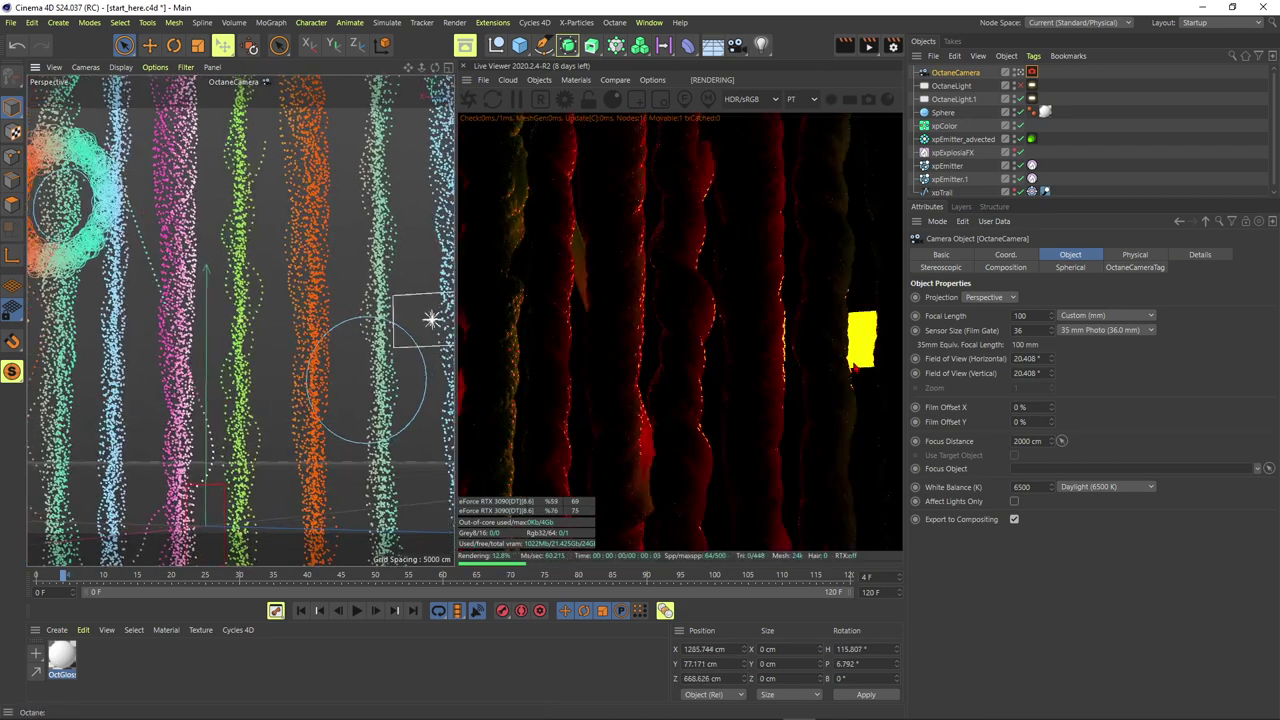
Turn off camera visibility for both Octane lights at once through their light tags
{"action": "left_click_drag", "start_coordinate": [1048, 83], "coordinate": [995, 106]}
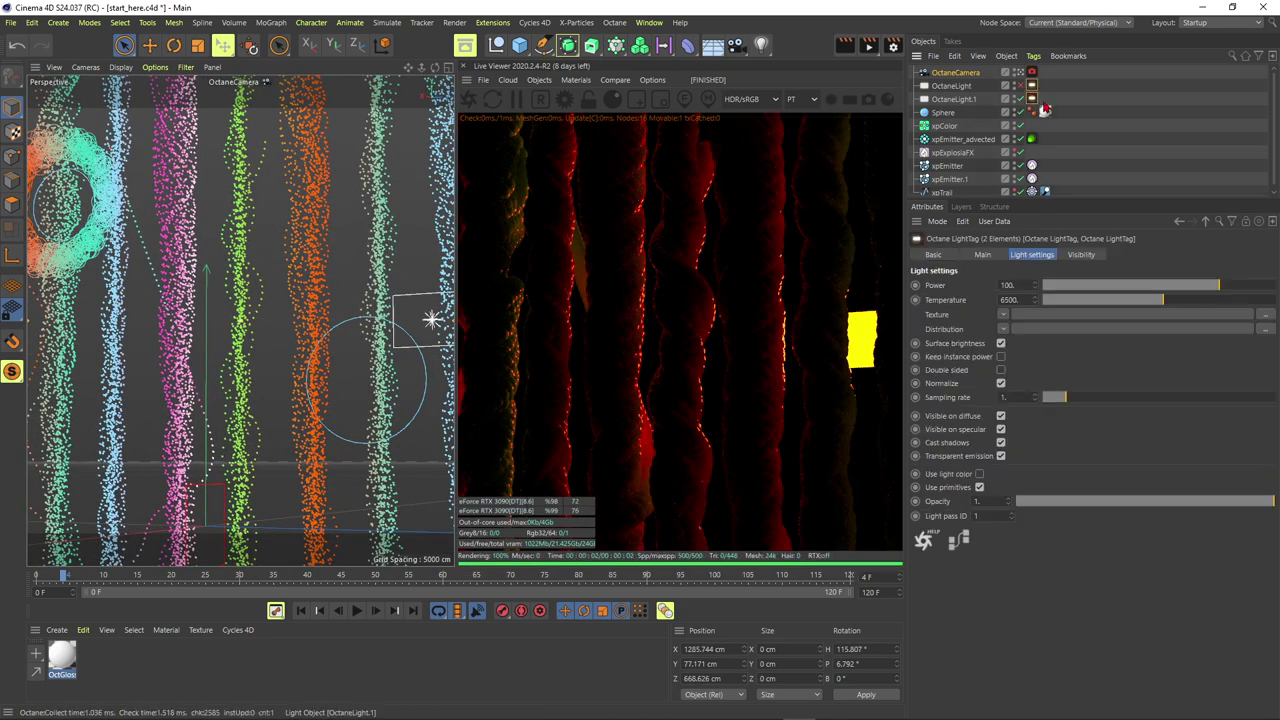
{"action": "left_click", "coordinate": [1082, 255]}
{"action": "left_click", "coordinate": [986, 285]}
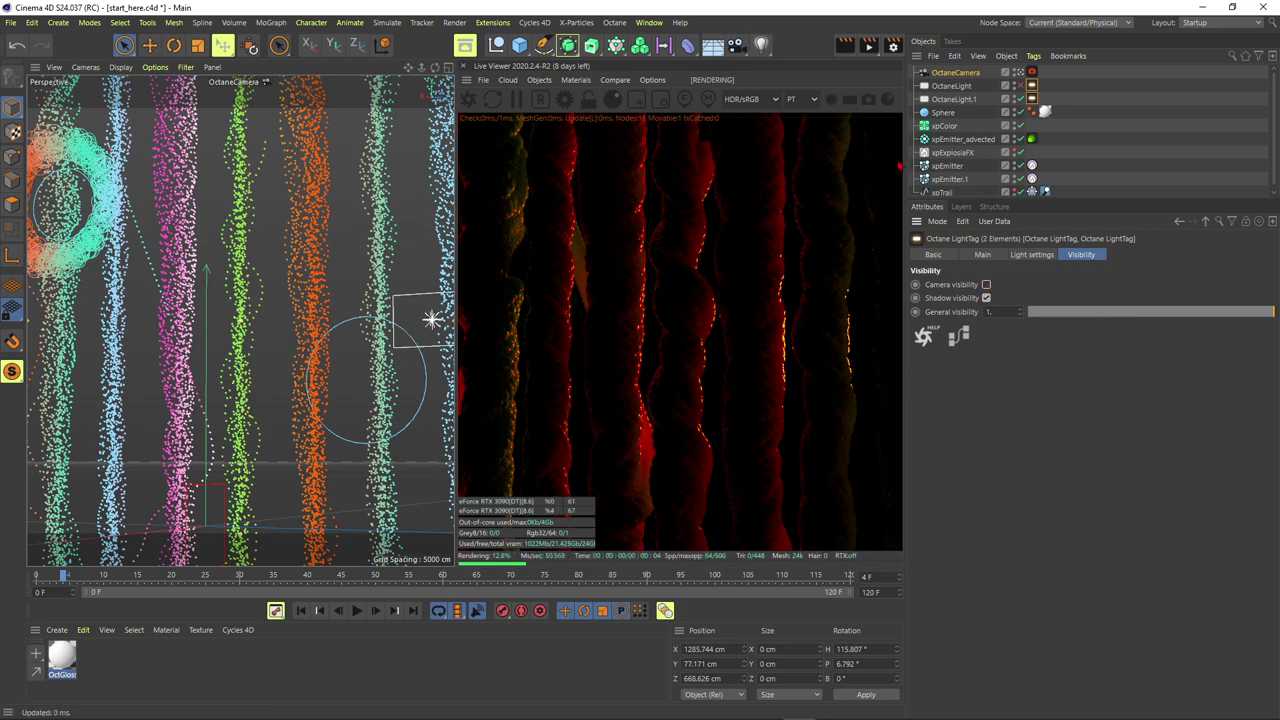
Select the Octane camera and pull it back, shifting the framing so more of the strands fill the image
{"action": "left_click", "coordinate": [966, 76]}
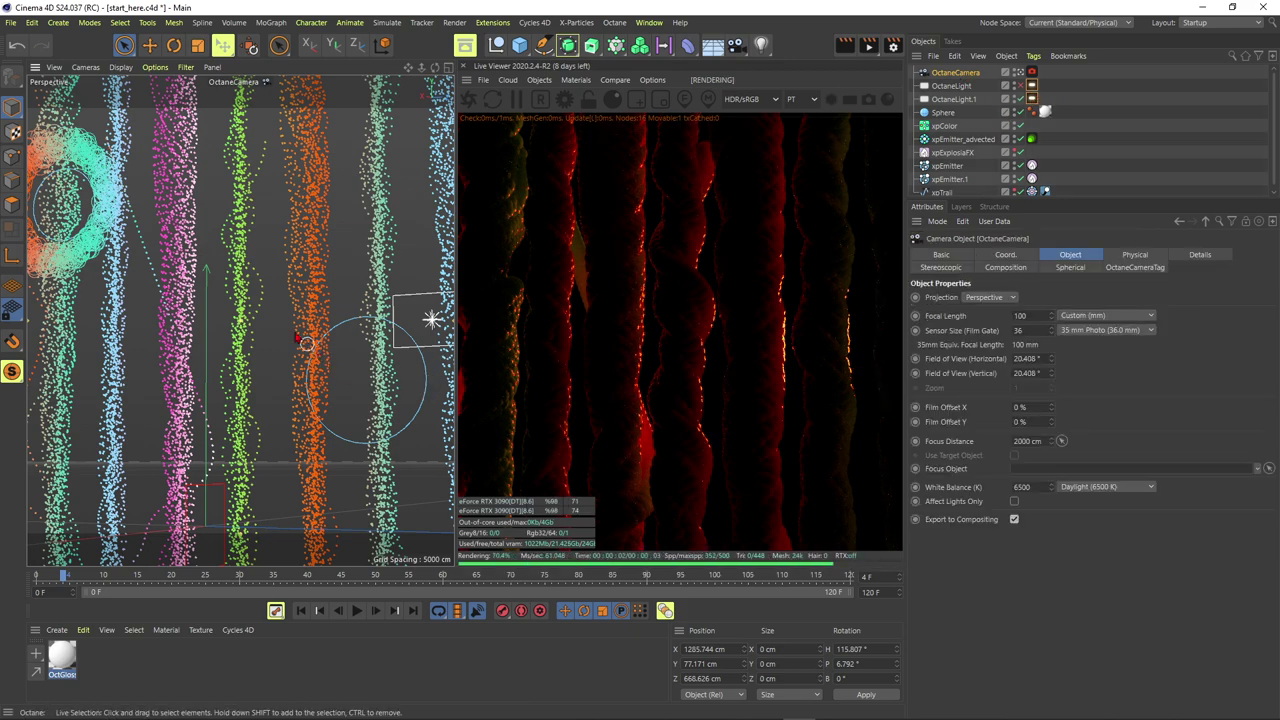
{"action": "scroll", "coordinate": [297, 305], "scroll_direction": "down", "scroll_amount": 3}
{"action": "right_click_drag", "start_coordinate": [309, 323], "coordinate": [289, 286], "text": "alt"}
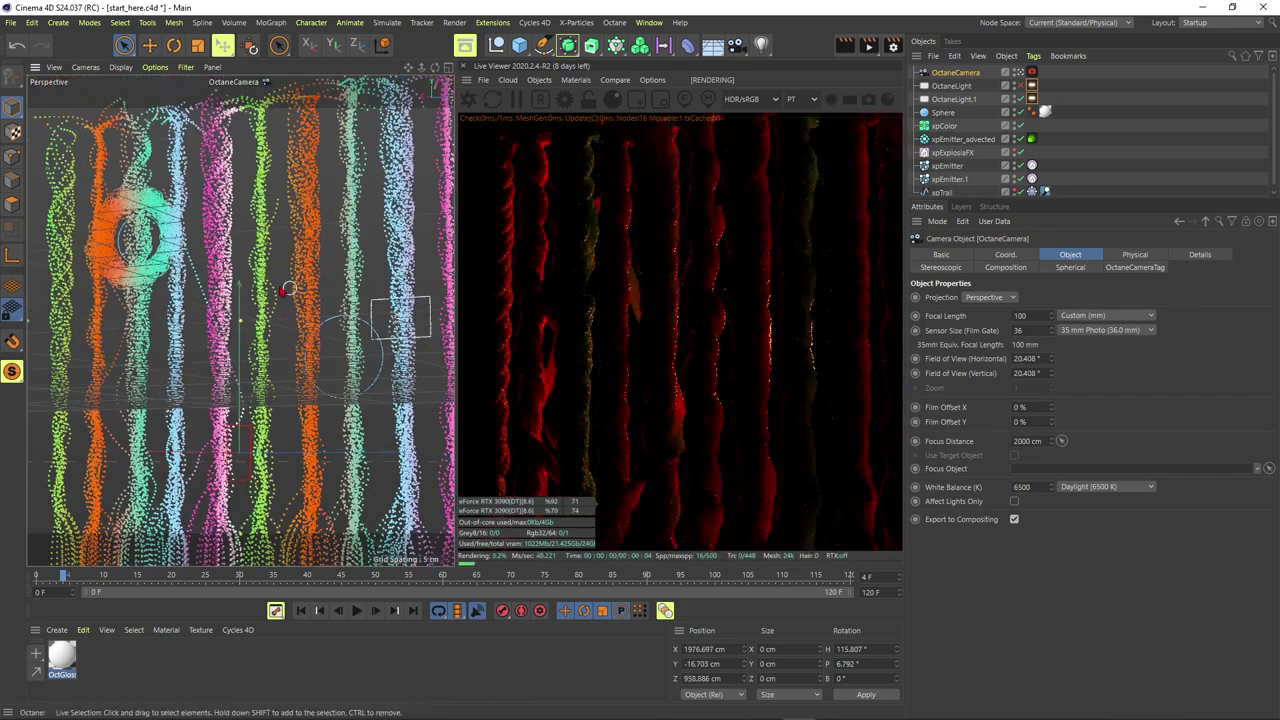
{"action": "middle_click_drag", "start_coordinate": [289, 286], "coordinate": [246, 269], "text": "alt"}
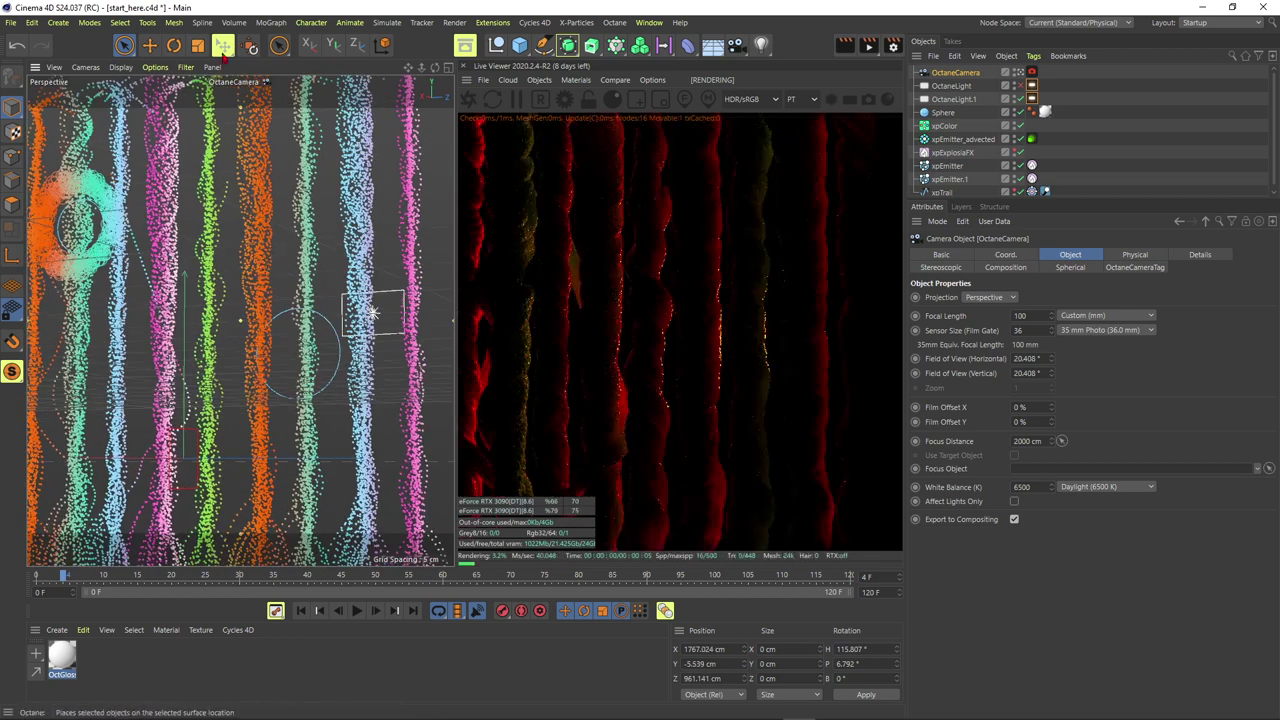
Hide the world grid in the perspective viewport
{"action": "left_click", "coordinate": [185, 67]}
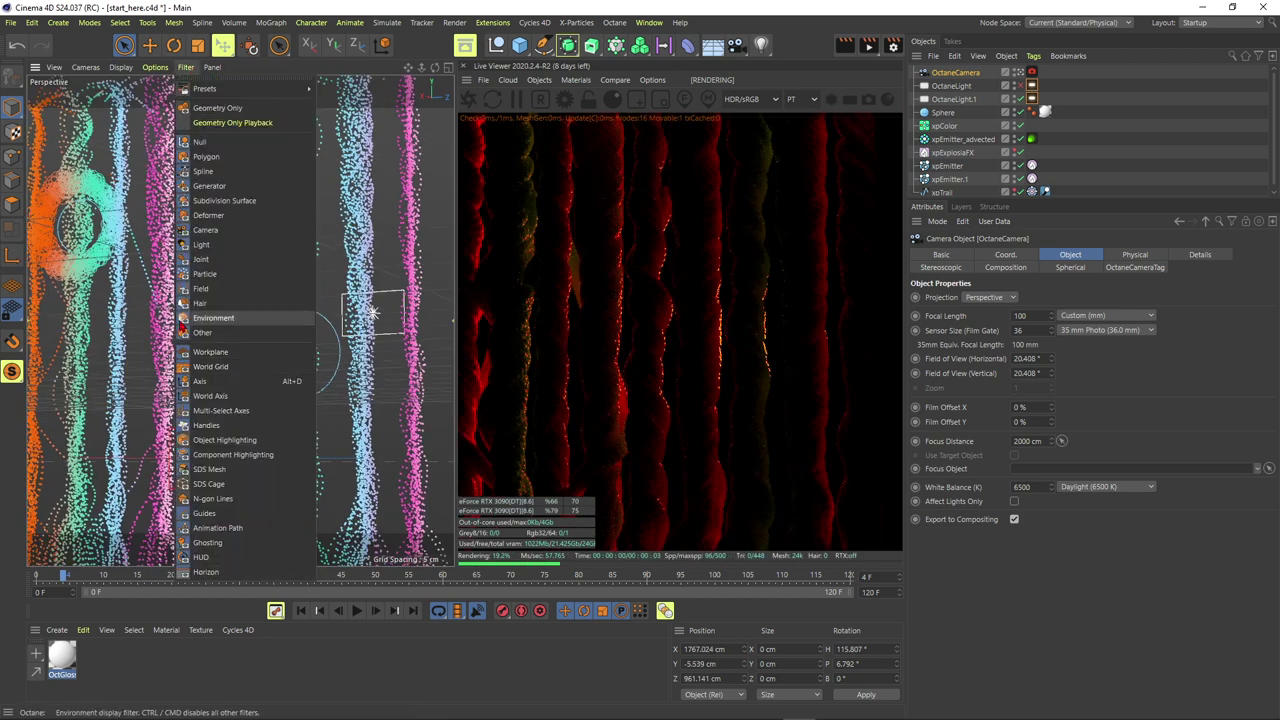
{"action": "left_click", "coordinate": [207, 367]}
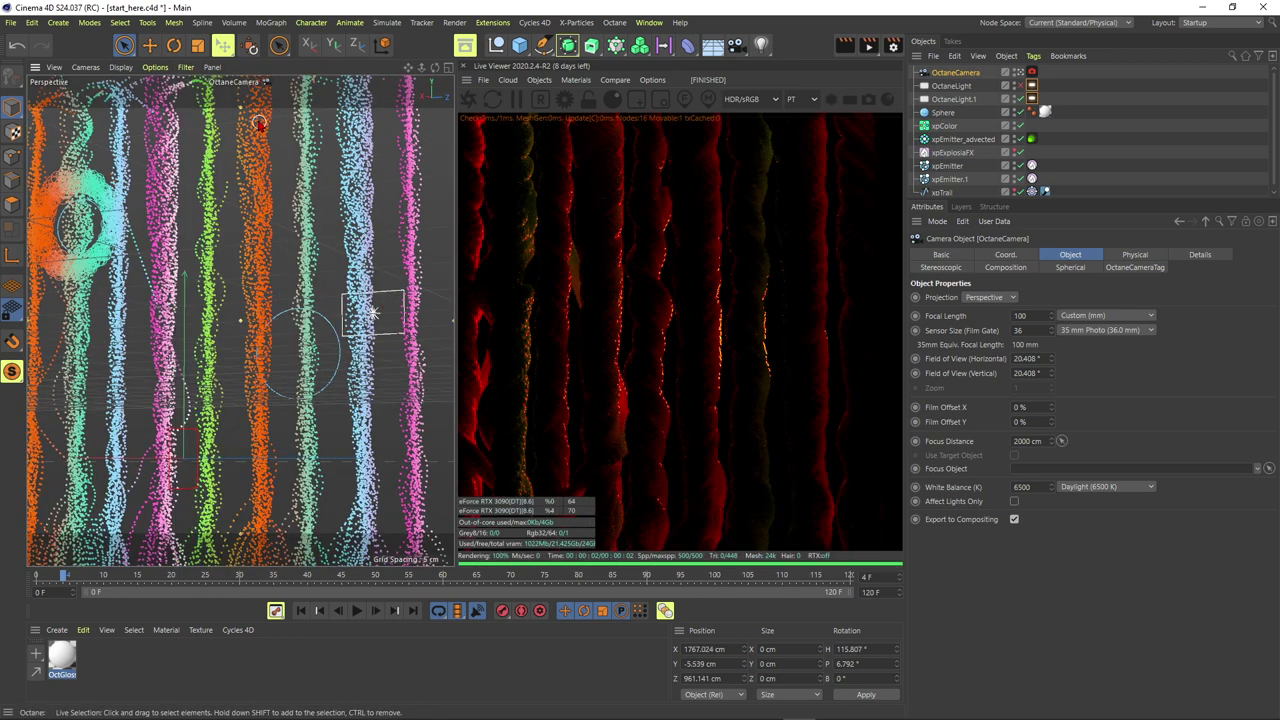
{"action": "left_click", "coordinate": [185, 67]}
{"action": "left_click", "coordinate": [210, 367]}
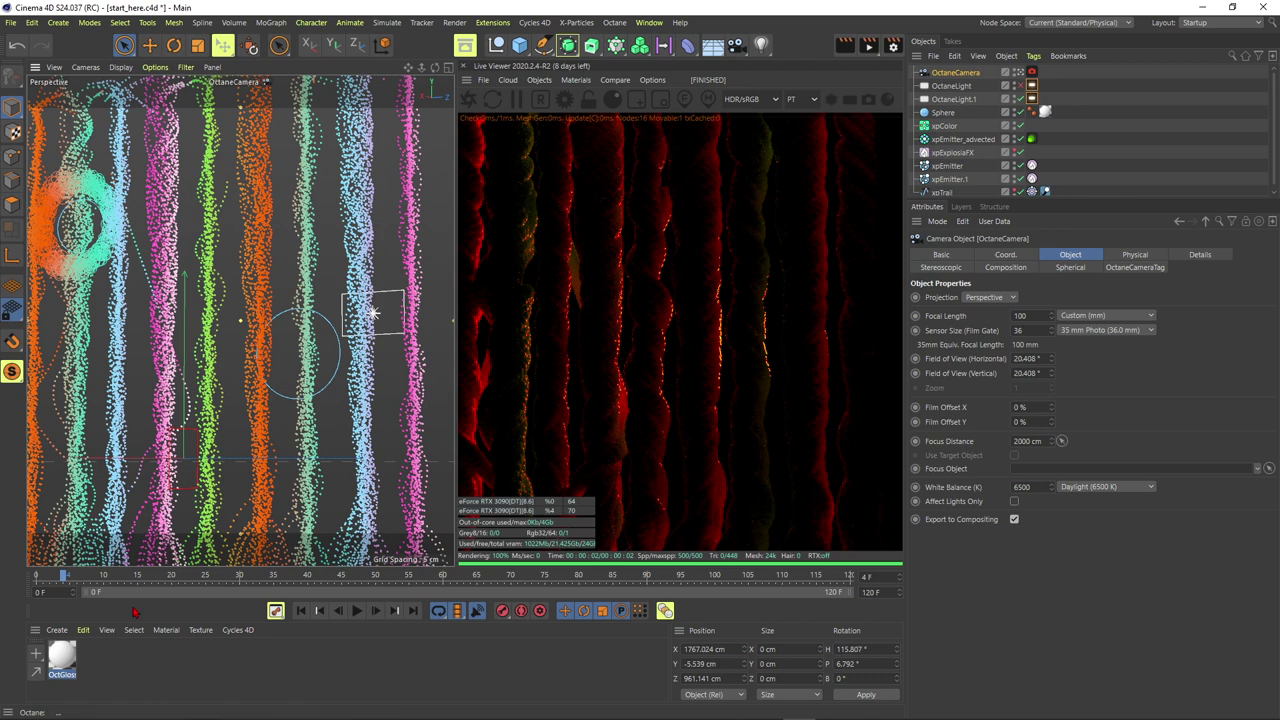
Raise the OctGlossy1 material's roughness float to about 0.27
{"action": "double_click", "coordinate": [62, 656]}
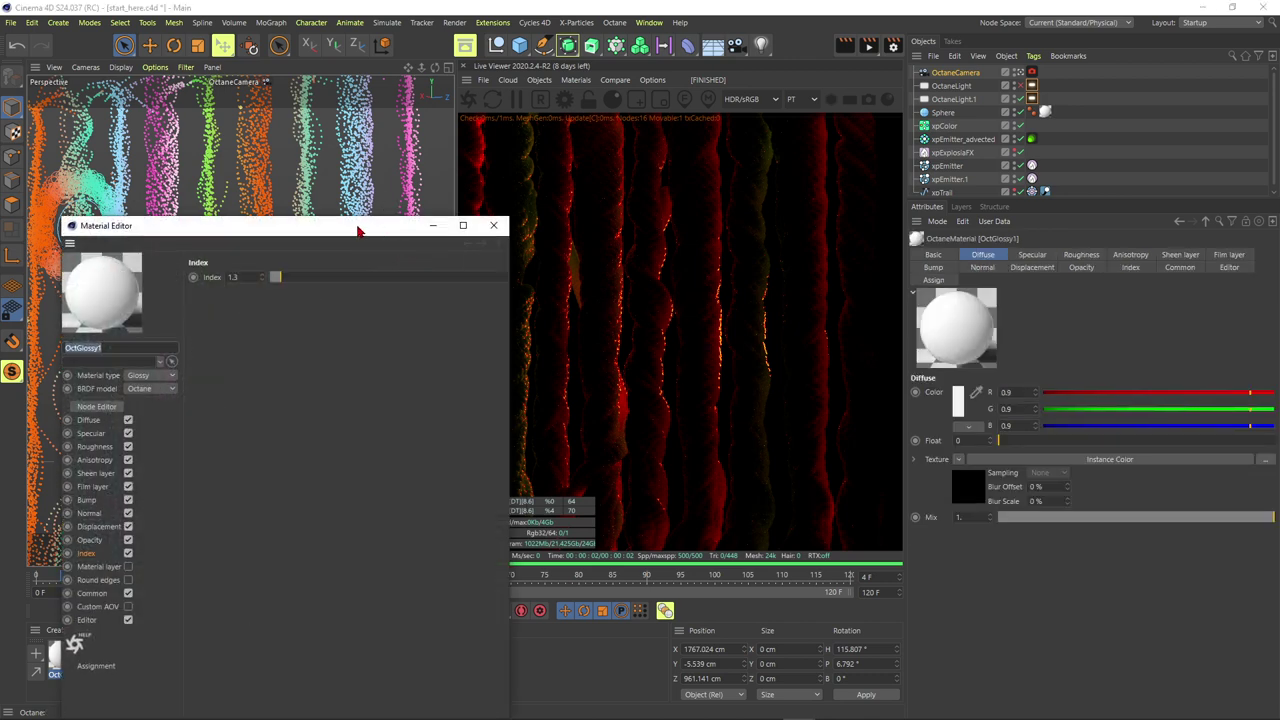
{"action": "left_click_drag", "start_coordinate": [358, 228], "coordinate": [361, 103]}
{"action": "left_click", "coordinate": [98, 321]}
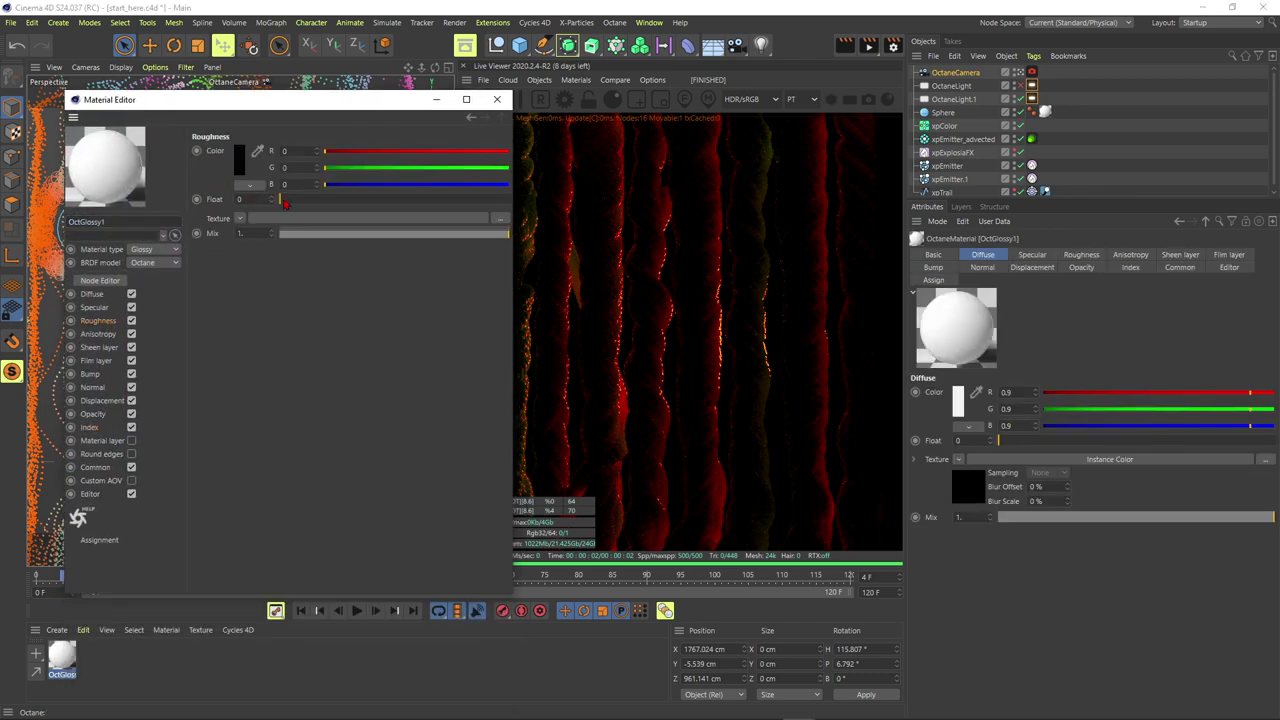
{"action": "left_click_drag", "start_coordinate": [285, 204], "coordinate": [341, 199]}
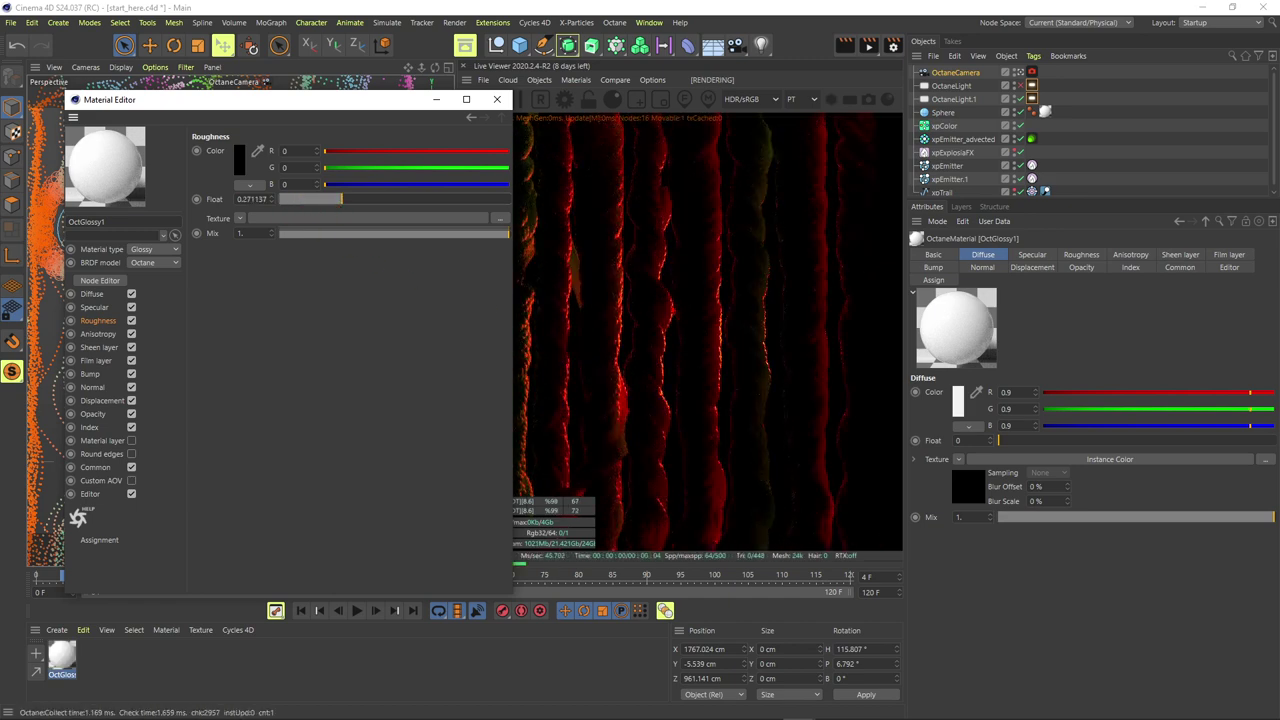
Set the material's roughness color to a dark grey with a value of 34% and close the material editor
{"action": "left_click", "coordinate": [239, 160]}
{"action": "left_click_drag", "start_coordinate": [170, 190], "coordinate": [230, 190]}
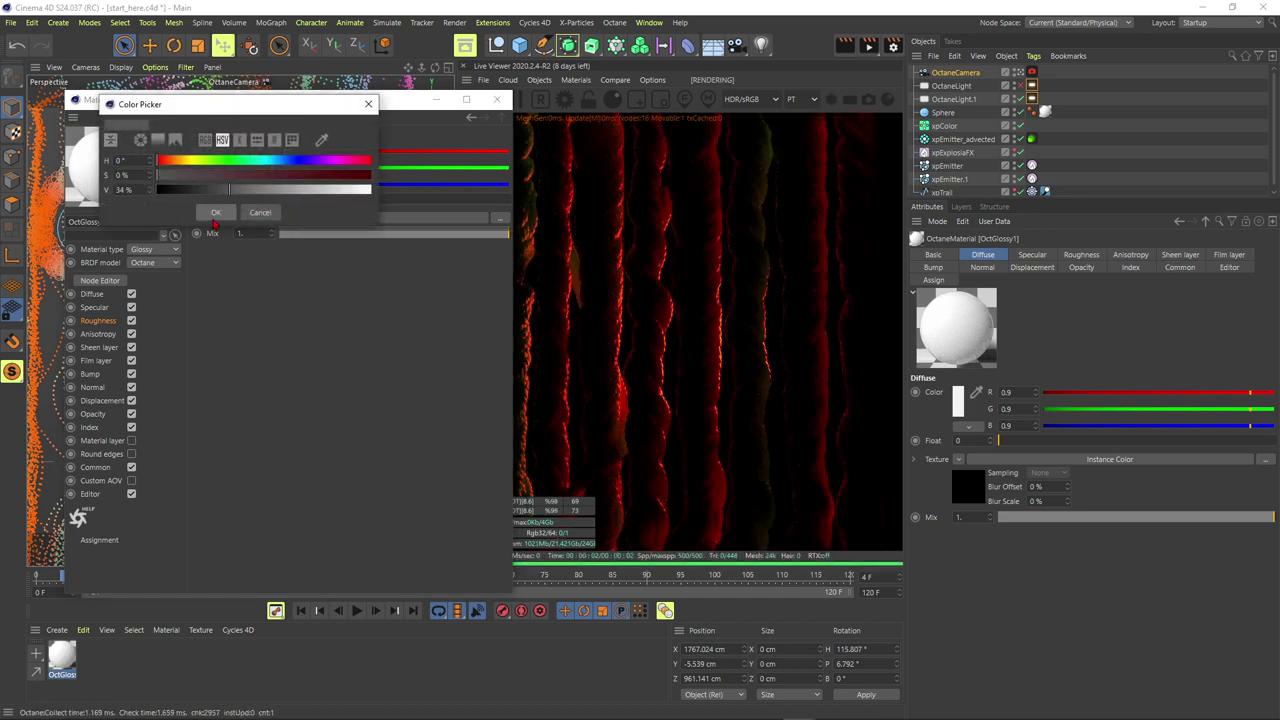
{"action": "left_click", "coordinate": [214, 211]}
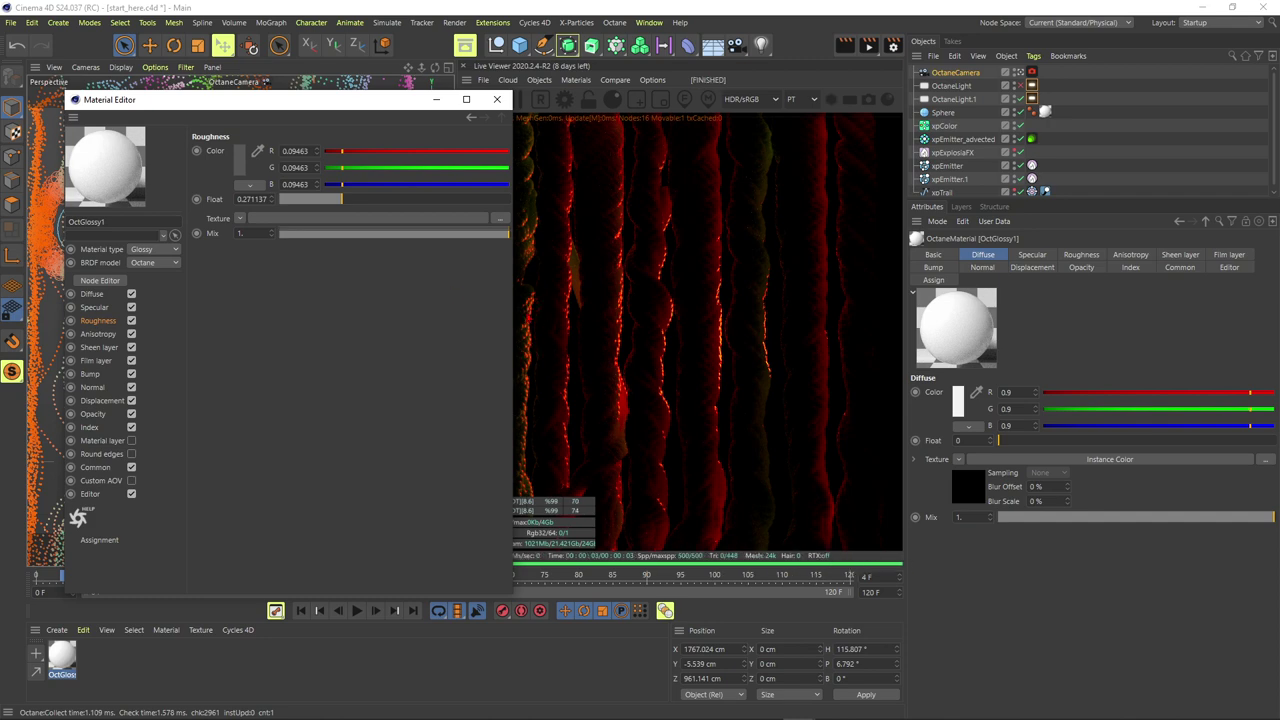
{"action": "left_click", "coordinate": [496, 102]}
Re-enable the first Octane light and orbit the camera around the strands in a slightly wider viewport
{"action": "left_click_drag", "start_coordinate": [907, 234], "coordinate": [949, 222]}
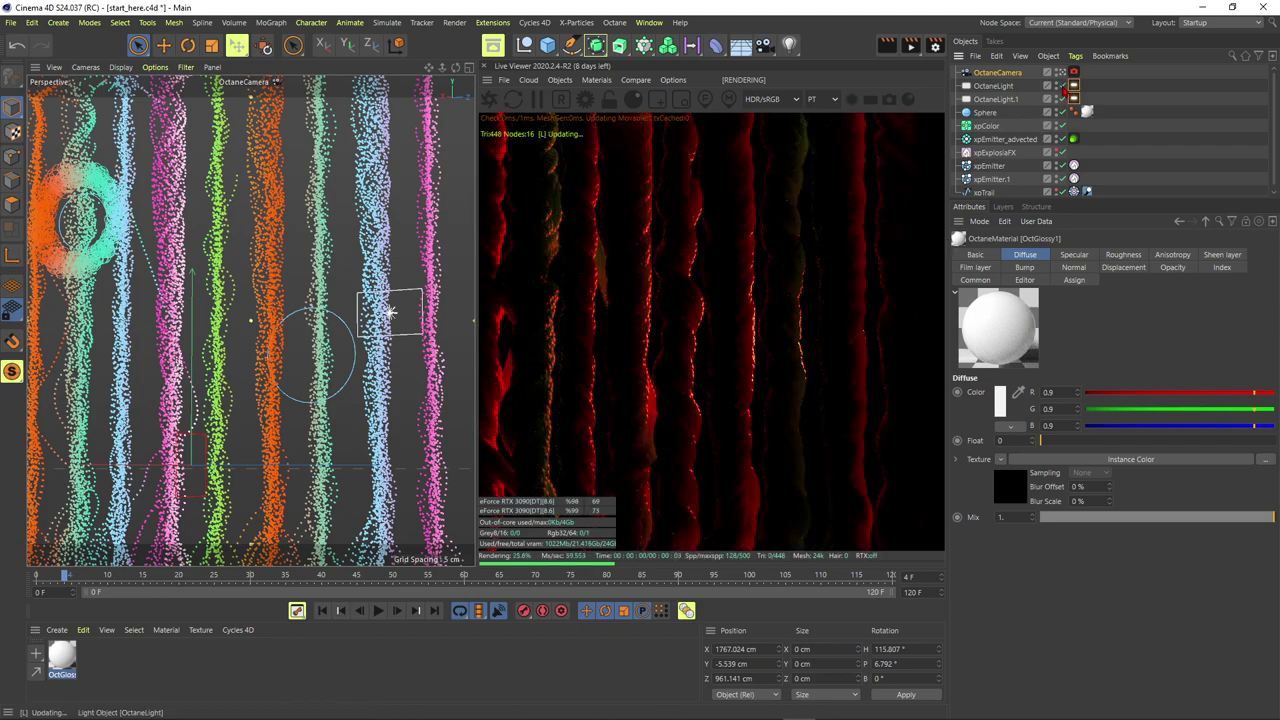
{"action": "left_click_drag", "start_coordinate": [233, 309], "coordinate": [208, 298], "text": "alt"}
Set the depth of field aperture in the Octane camera tag to 20 cm
{"action": "left_click", "coordinate": [1074, 73]}
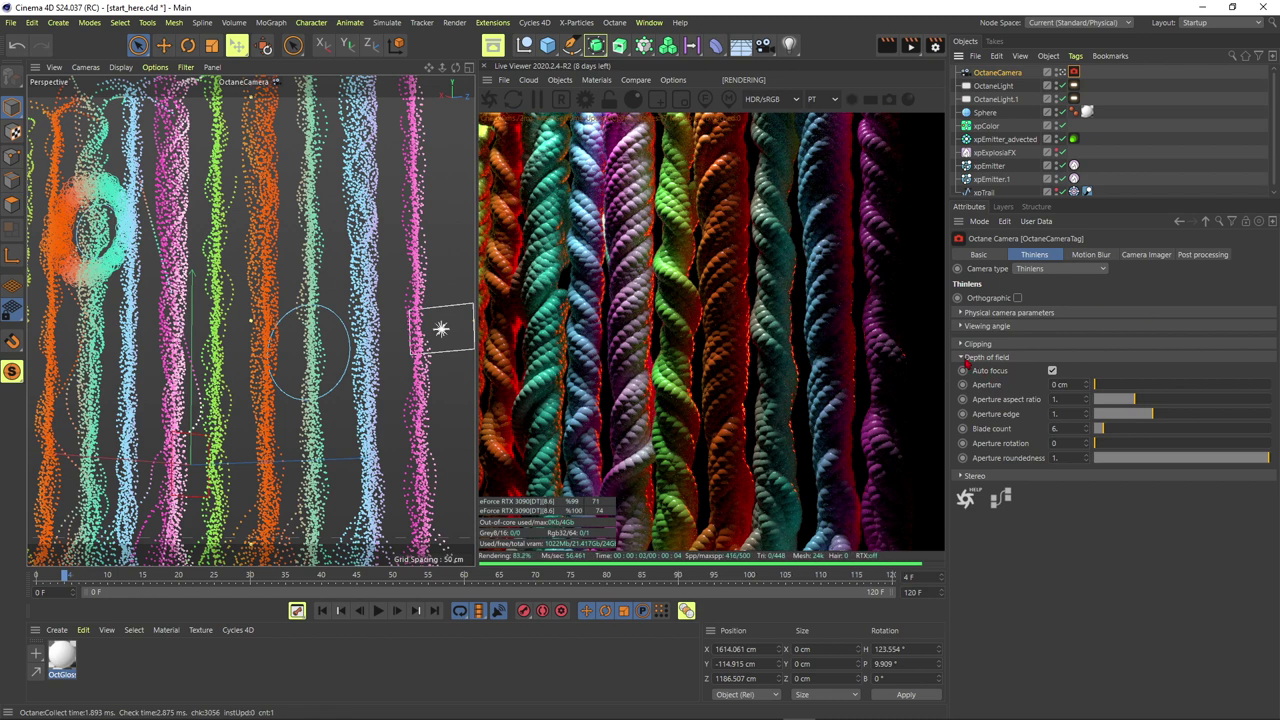
{"action": "left_click", "coordinate": [1071, 383]}
{"action": "type", "text": "10"}
{"action": "key", "text": "Return"}
{"action": "type", "text": "20"}
{"action": "key", "text": "Return"}
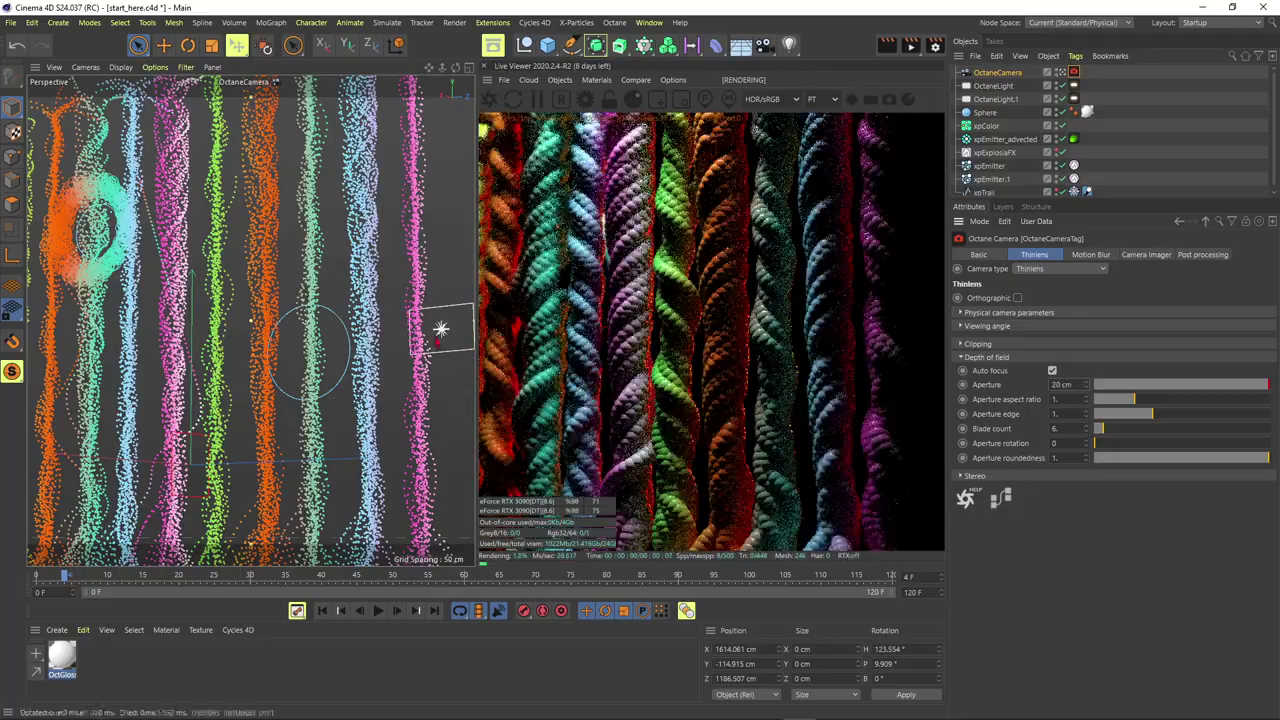
Orbit and move the camera into a closer, angled view looking across the strands
{"action": "left_click_drag", "start_coordinate": [250, 350], "coordinate": [304, 388], "text": "alt"}
{"action": "middle_click_drag", "start_coordinate": [304, 388], "coordinate": [185, 290], "text": "alt"}
{"action": "right_click_drag", "start_coordinate": [185, 290], "coordinate": [230, 316], "text": "alt"}
{"action": "left_click_drag", "start_coordinate": [229, 317], "coordinate": [225, 343], "text": "alt"}
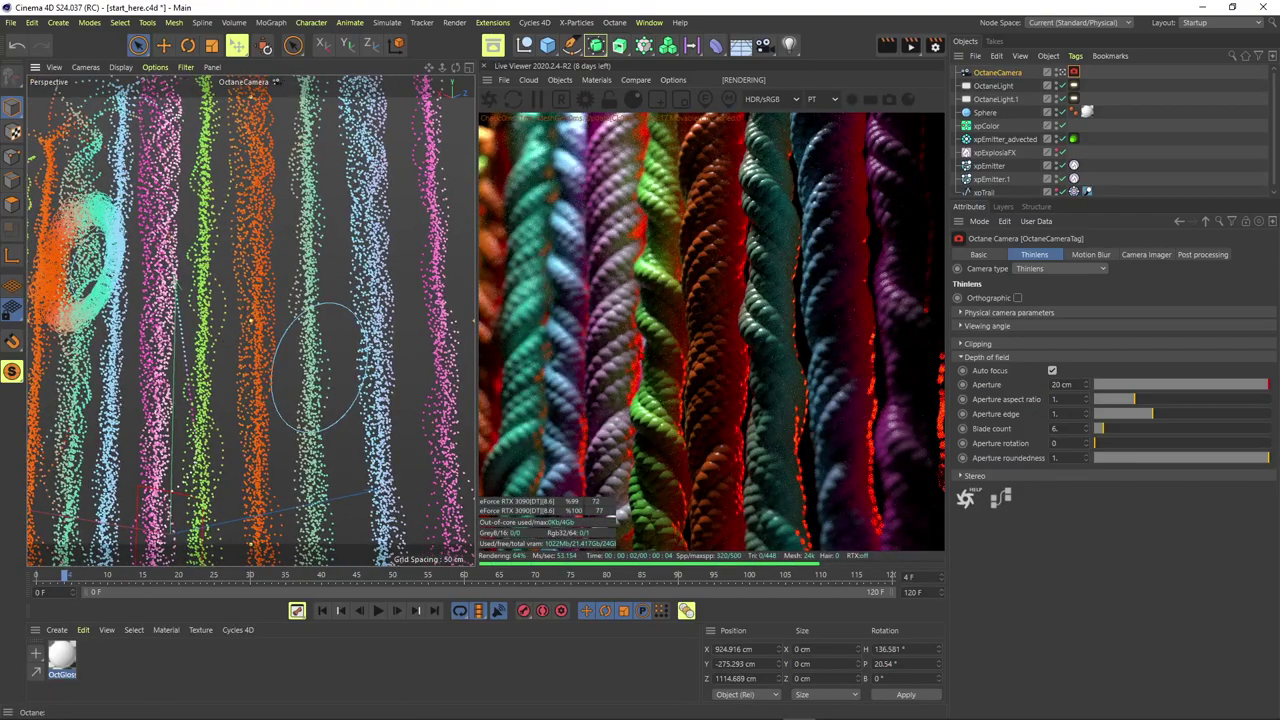
{"action": "mouse_move", "coordinate": [250, 330]}
{"action": "left_mouse_down", "text": "alt"}
{"action": "mouse_move", "coordinate": [253, 342]}
{"action": "mouse_move", "coordinate": [251, 320]}
{"action": "left_mouse_up", "text": "alt"}
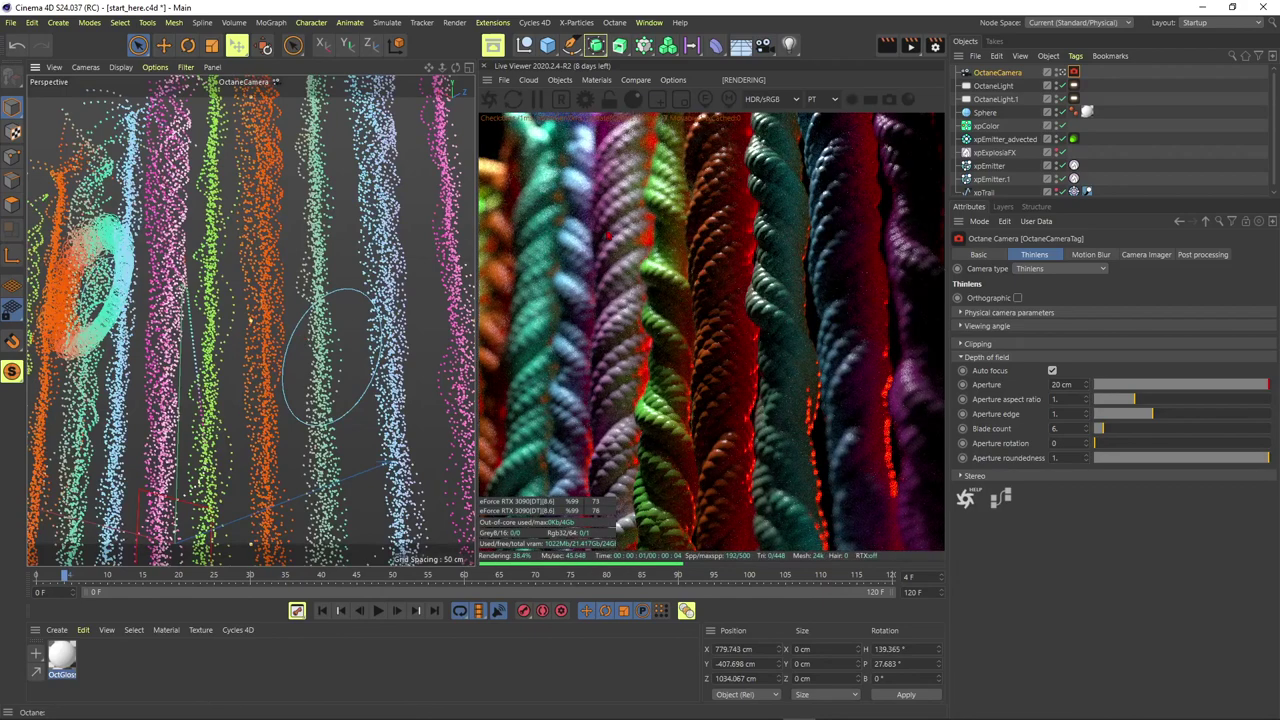
Play the simulation to frame 29 and pick the focus on the brown curved strand in the live render
{"action": "left_click", "coordinate": [377, 611]}
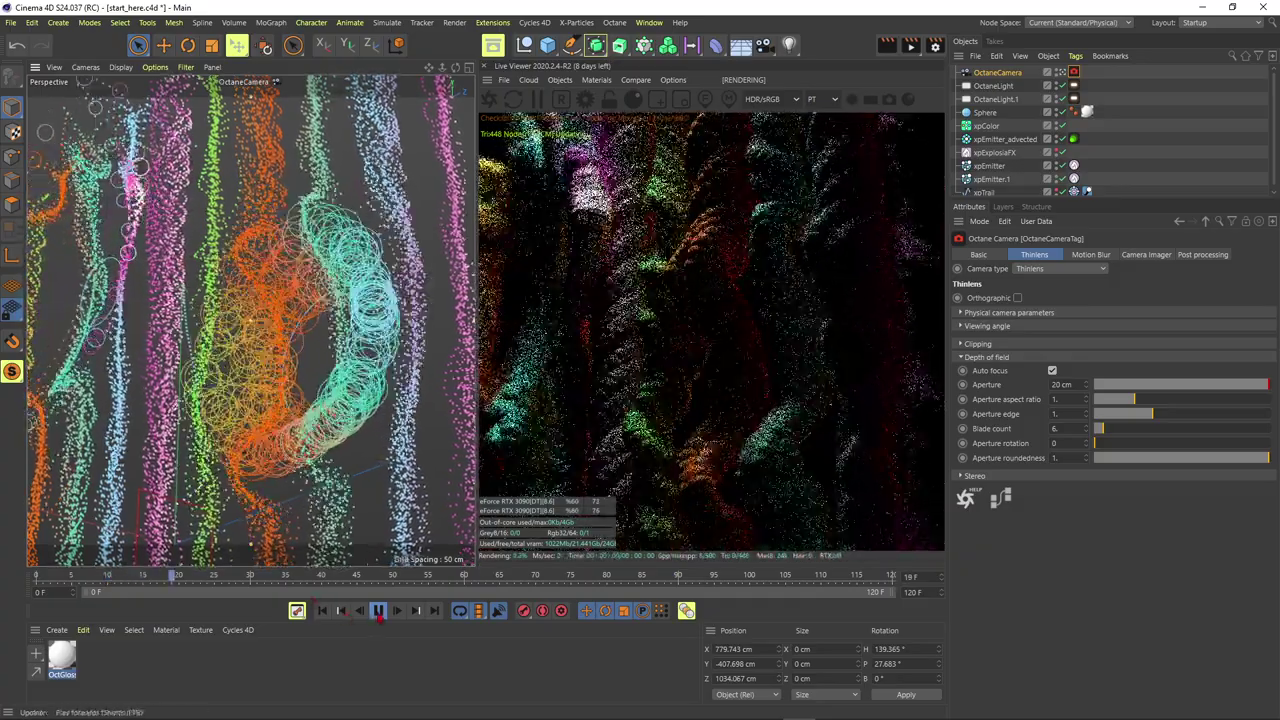
{"action": "left_click", "coordinate": [377, 611]}
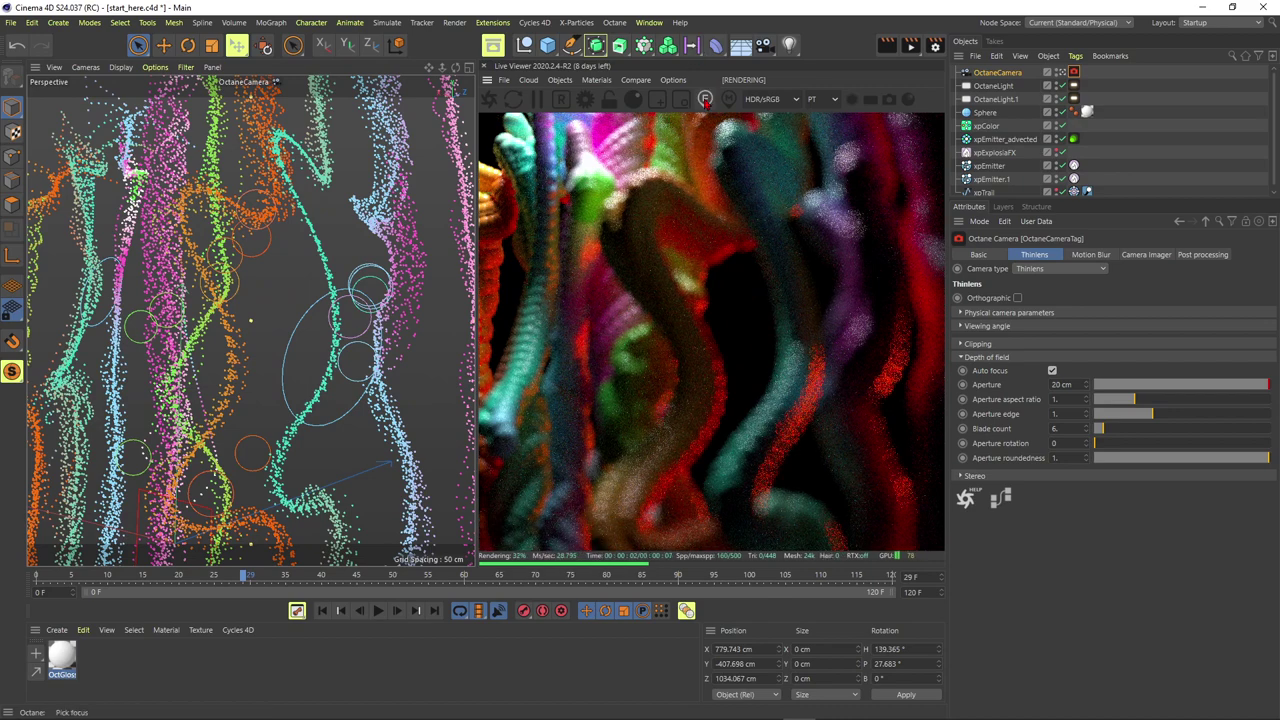
{"action": "left_click", "coordinate": [645, 215]}
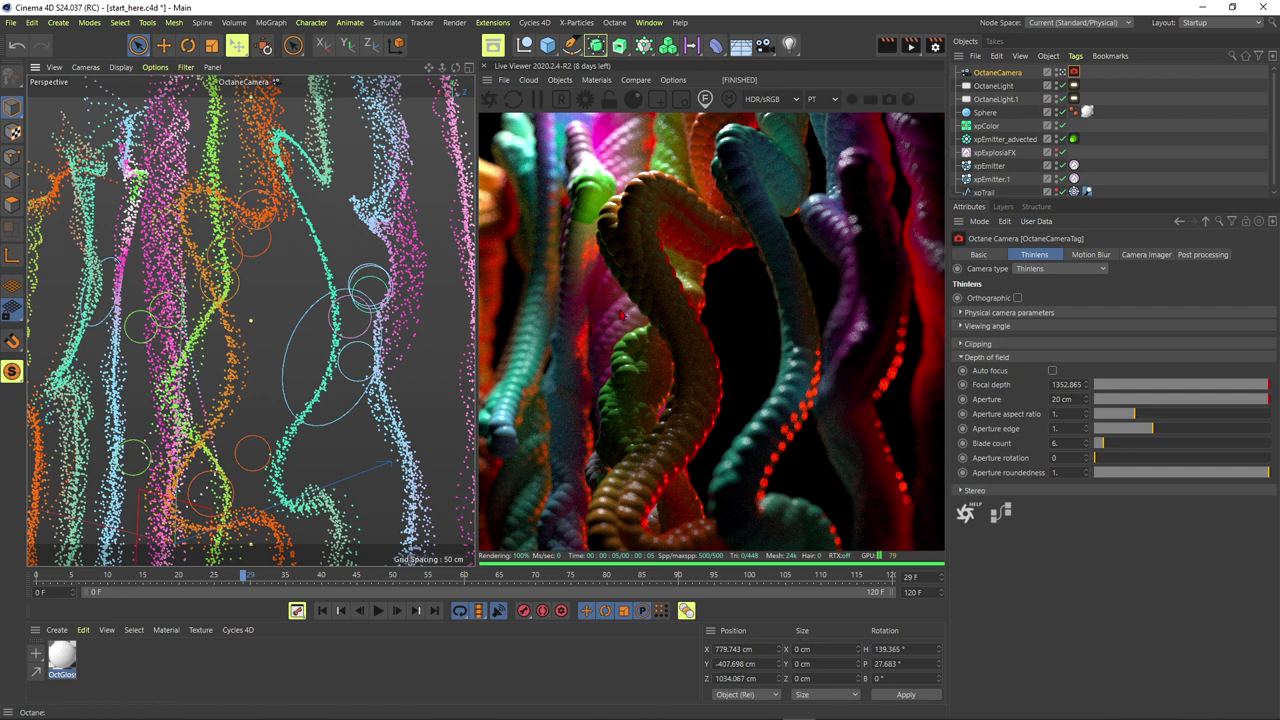
Try radii of 1 cm, 10 cm and 2 cm on the Sphere object
{"action": "left_click", "coordinate": [983, 112]}
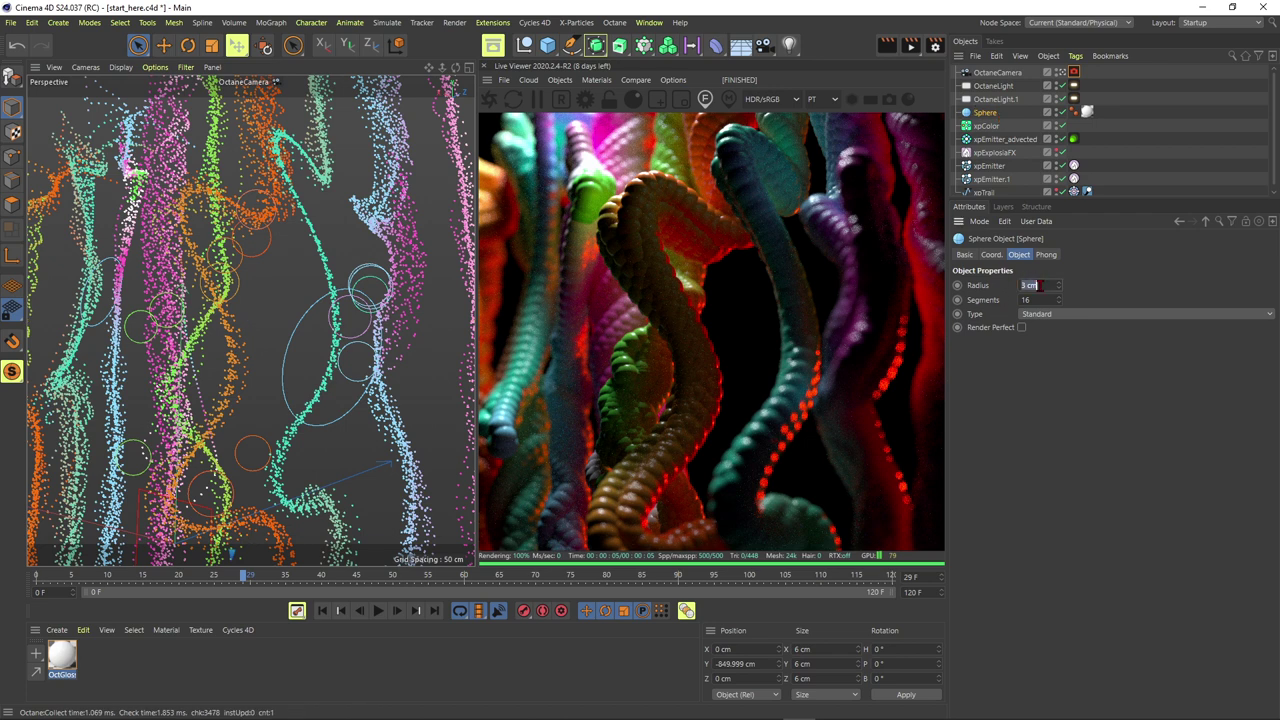
{"action": "type", "text": "1"}
{"action": "key", "text": "Return"}
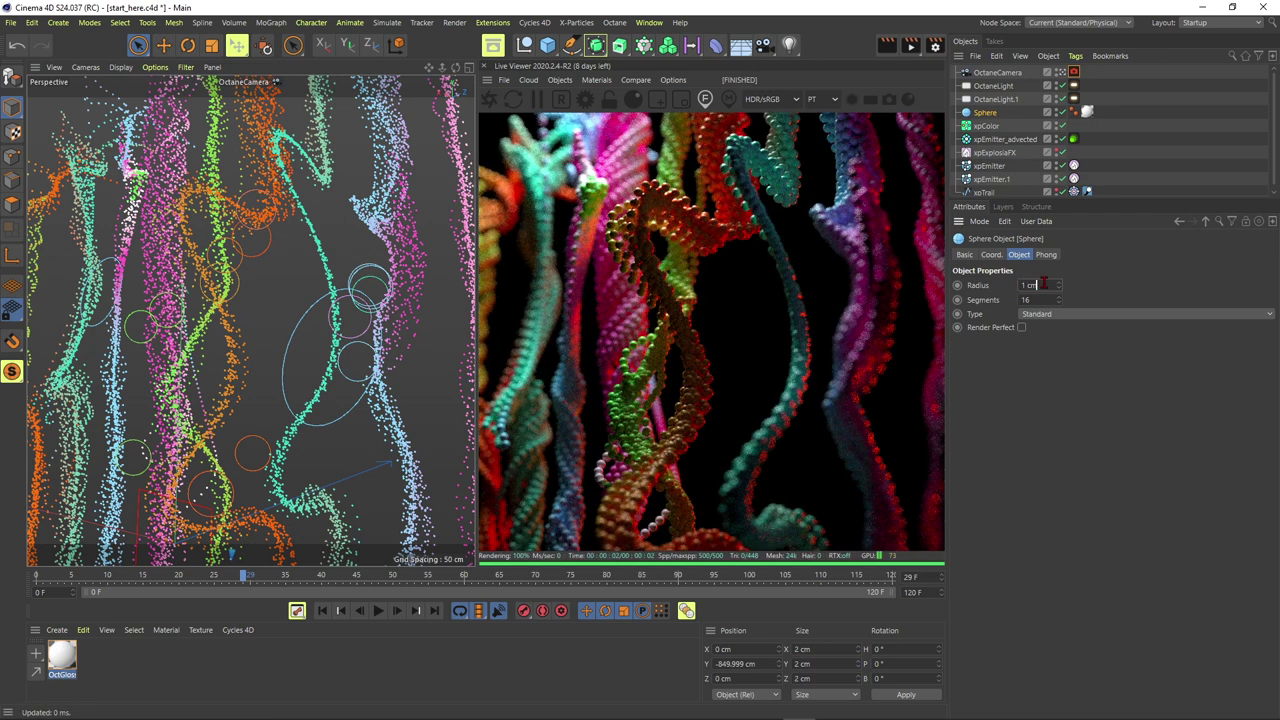
{"action": "type", "text": "10"}
{"action": "key", "text": "Return"}
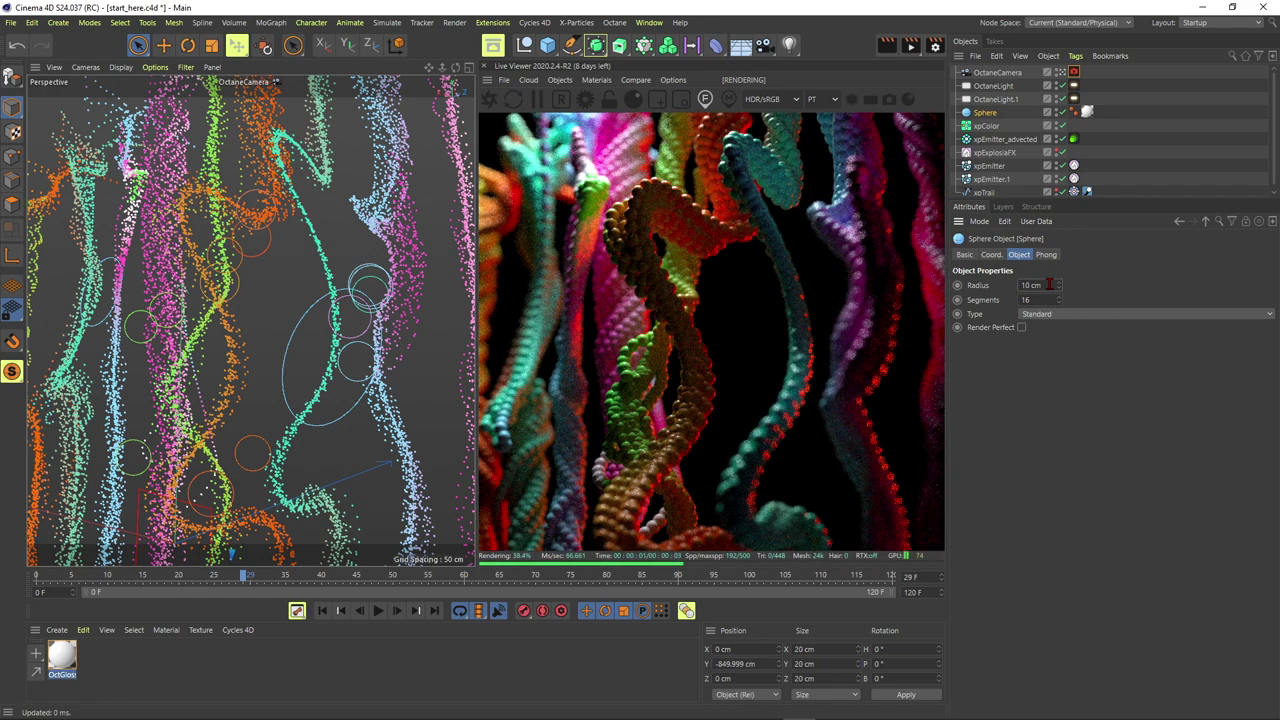
{"action": "double_click", "coordinate": [1049, 285]}
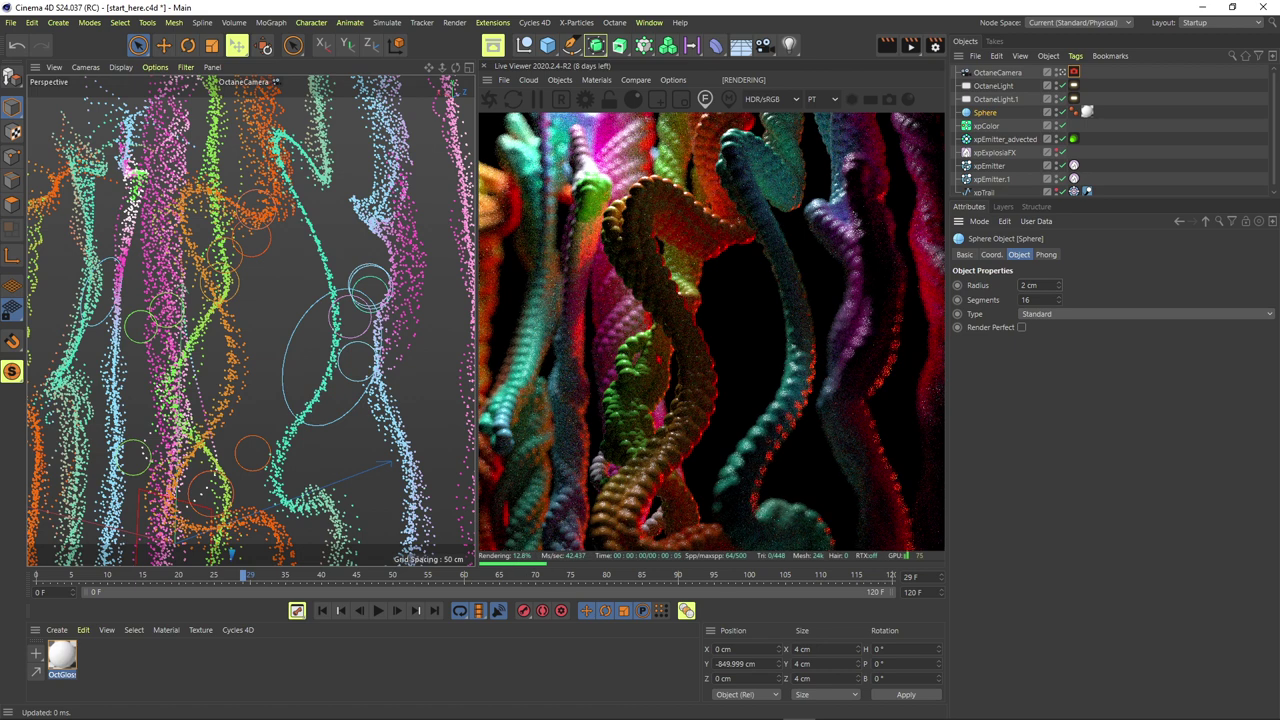
Set the Sphere object's radius to 1 cm
{"action": "double_click", "coordinate": [1038, 285]}
{"action": "type", "text": "1"}
{"action": "key", "text": "Return"}
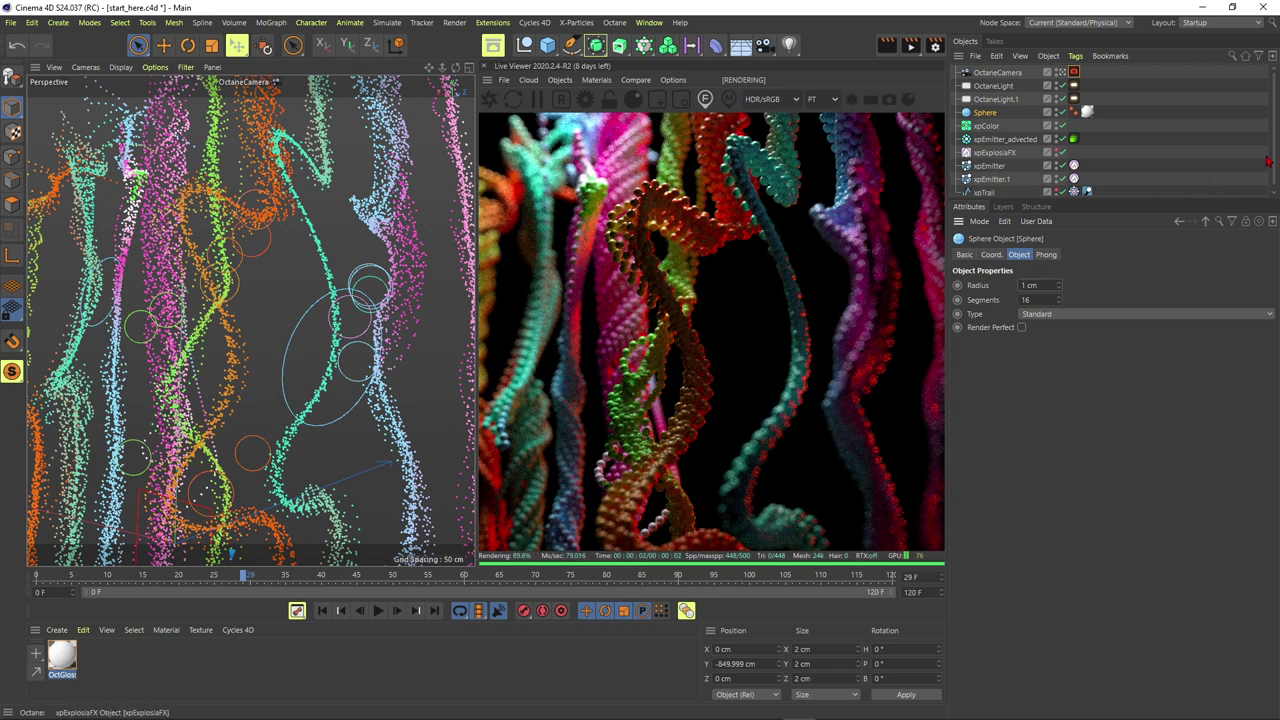
Enable the xpTrail object and give it an Octane ObjectTag with Render As Hair turned on
{"action": "left_click_drag", "start_coordinate": [1266, 160], "coordinate": [1272, 178]}
{"action": "left_click", "coordinate": [1055, 187]}
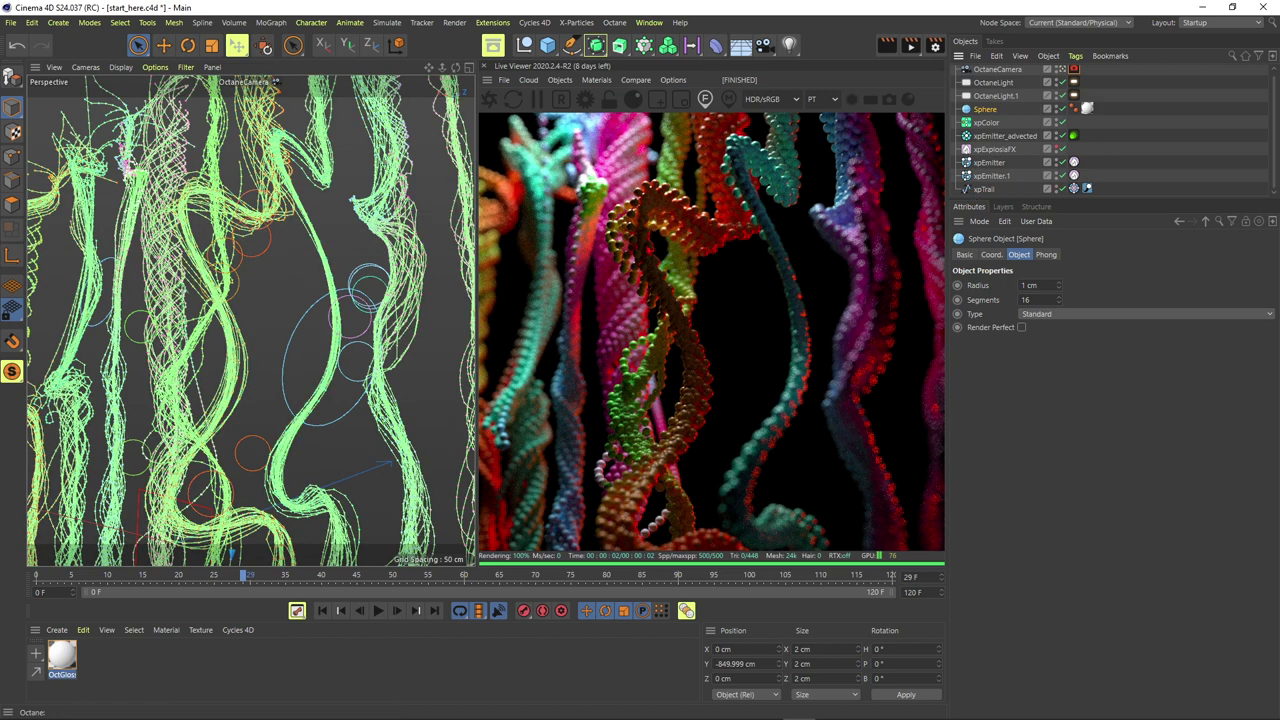
{"action": "right_click", "coordinate": [985, 189]}
{"action": "left_click", "coordinate": [986, 190]}
{"action": "right_click", "coordinate": [986, 190]}
{"action": "mouse_move", "coordinate": [1030, 106]}
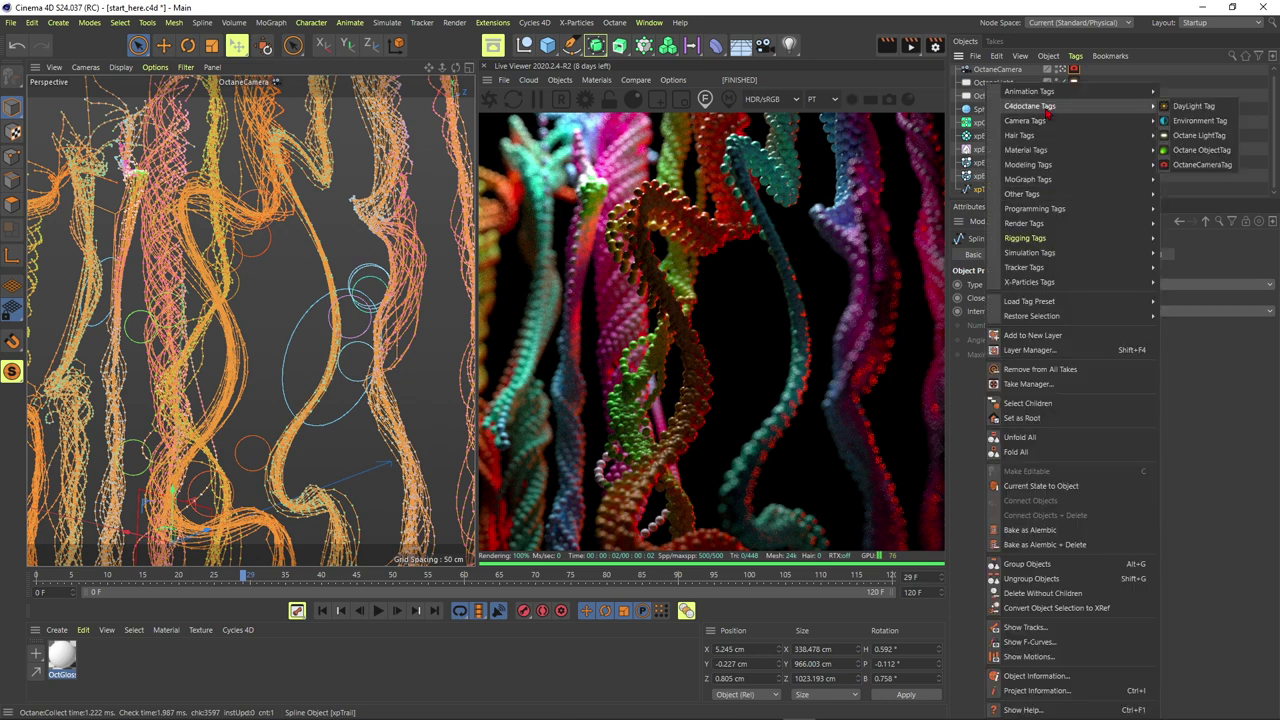
{"action": "left_click", "coordinate": [1201, 150]}
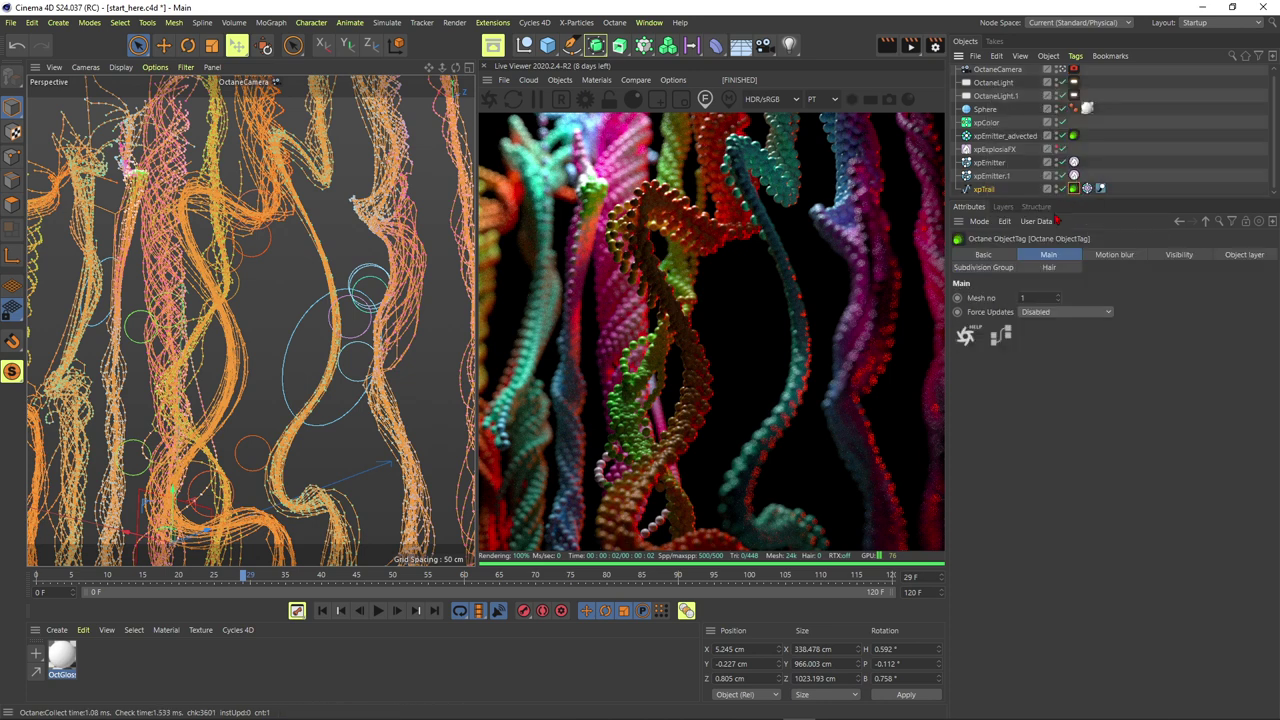
{"action": "left_click", "coordinate": [1045, 267]}
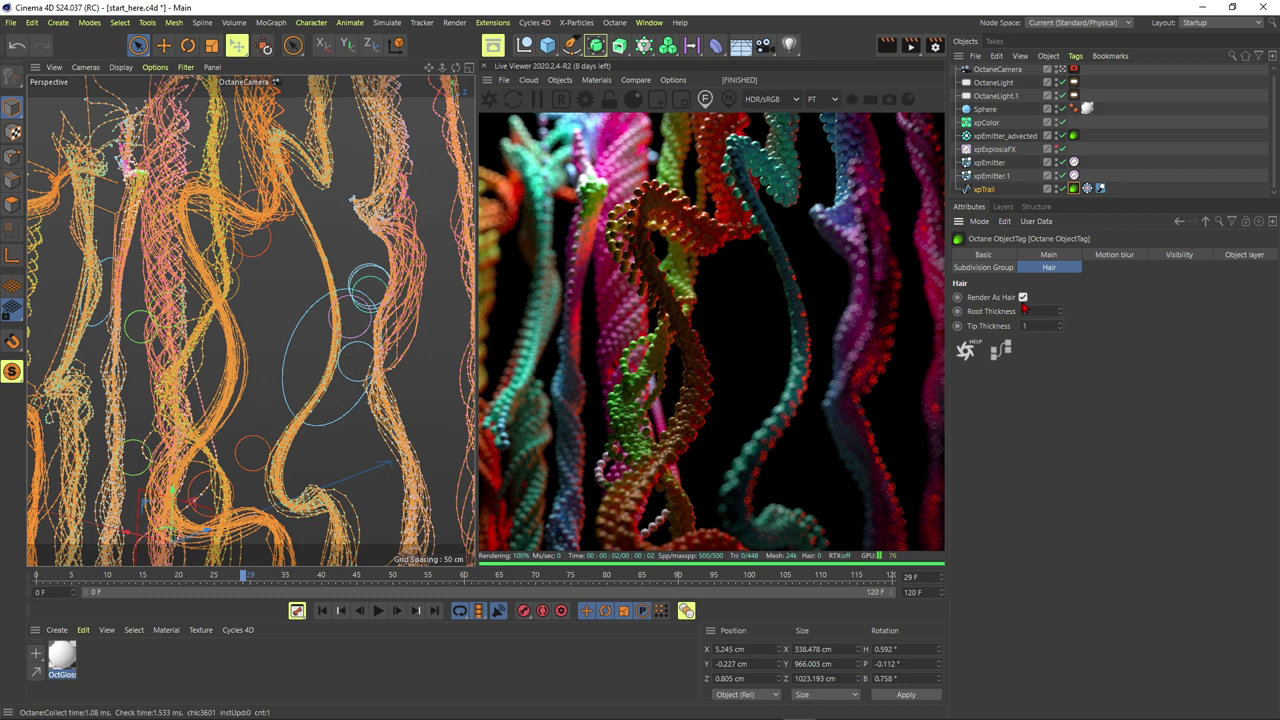
{"action": "left_click", "coordinate": [1022, 297]}
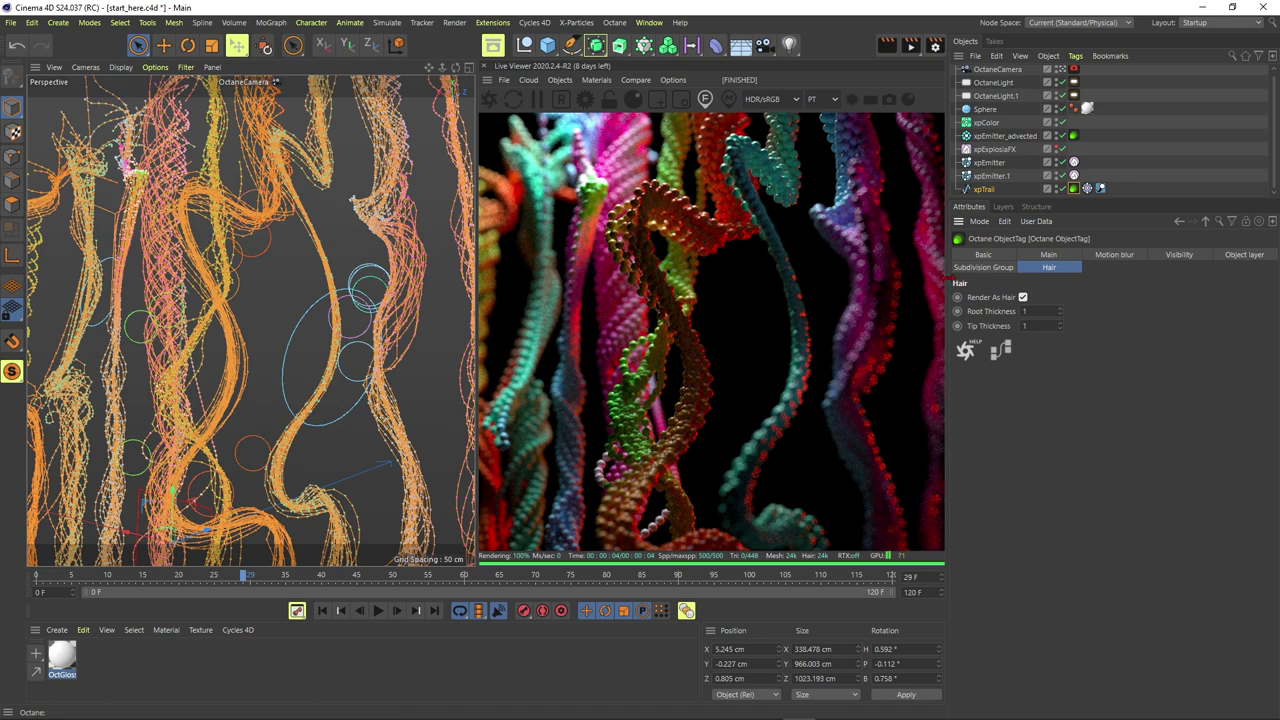
Change the xpTrail spline type to B-Spline with Uniform intermediate points
{"action": "left_click", "coordinate": [986, 189]}
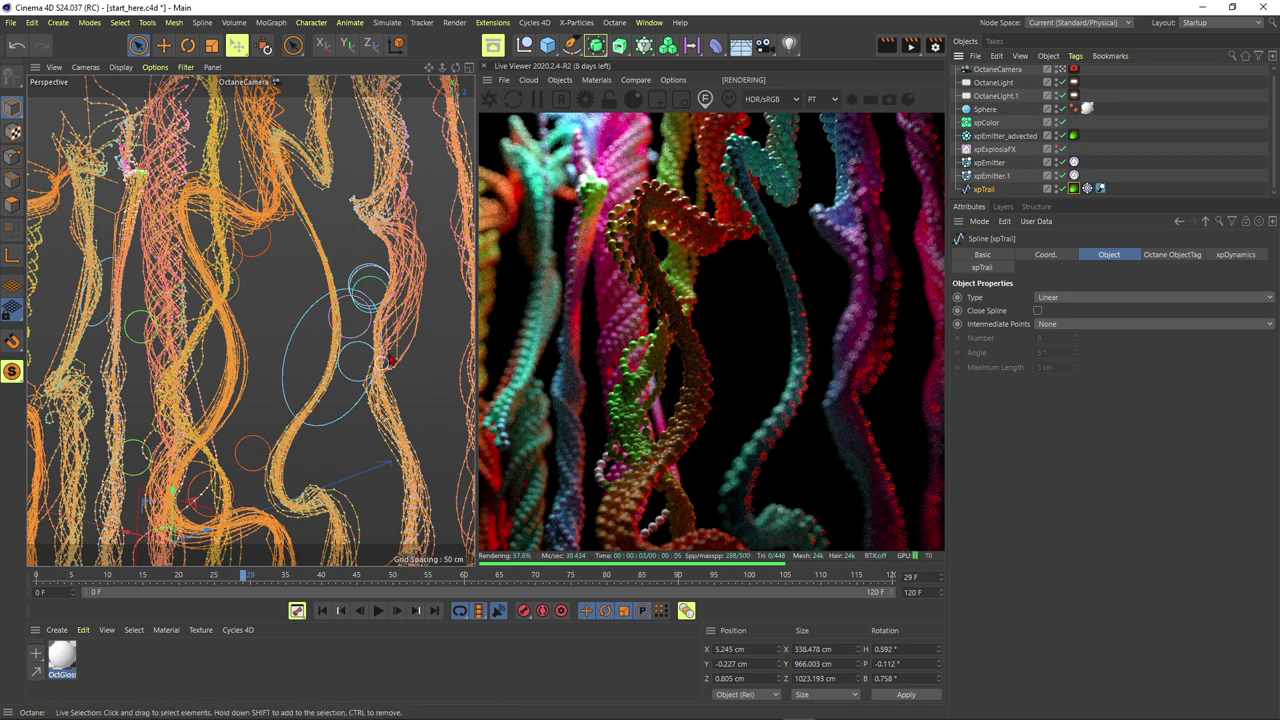
{"action": "left_click", "coordinate": [1050, 297]}
{"action": "left_click", "coordinate": [1052, 330]}
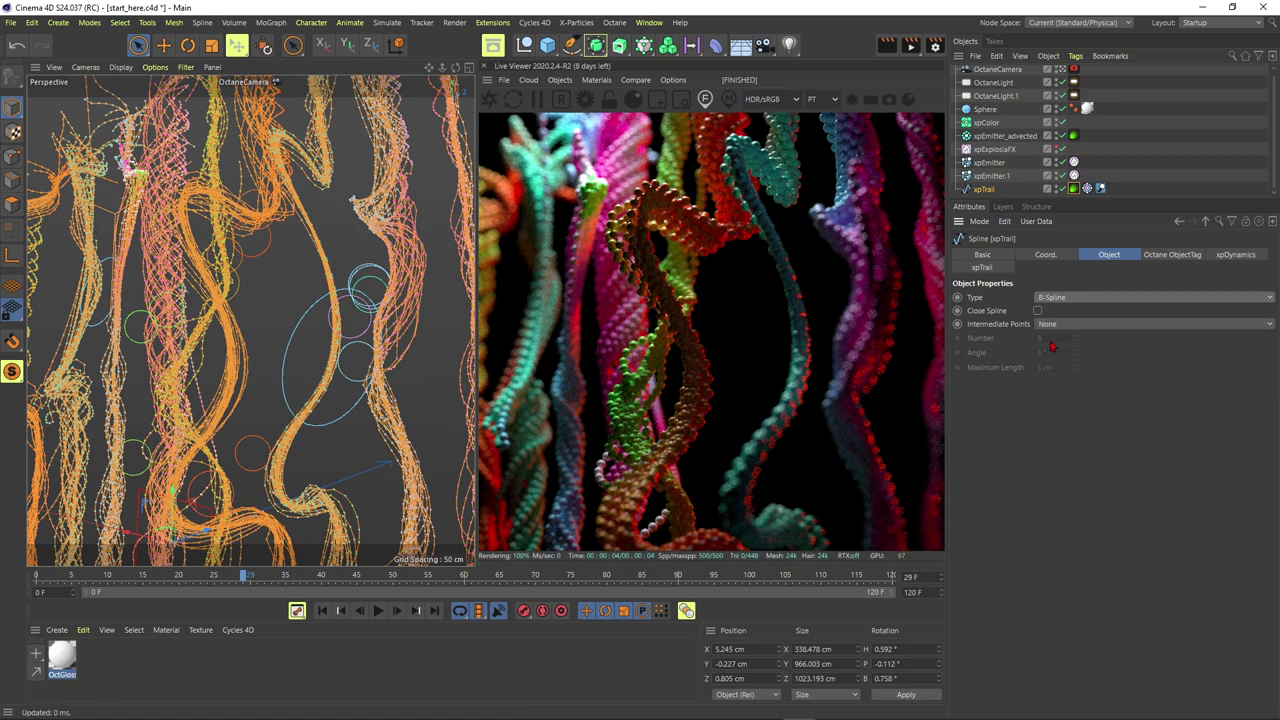
{"action": "left_click", "coordinate": [1052, 324]}
{"action": "left_click", "coordinate": [1062, 366]}
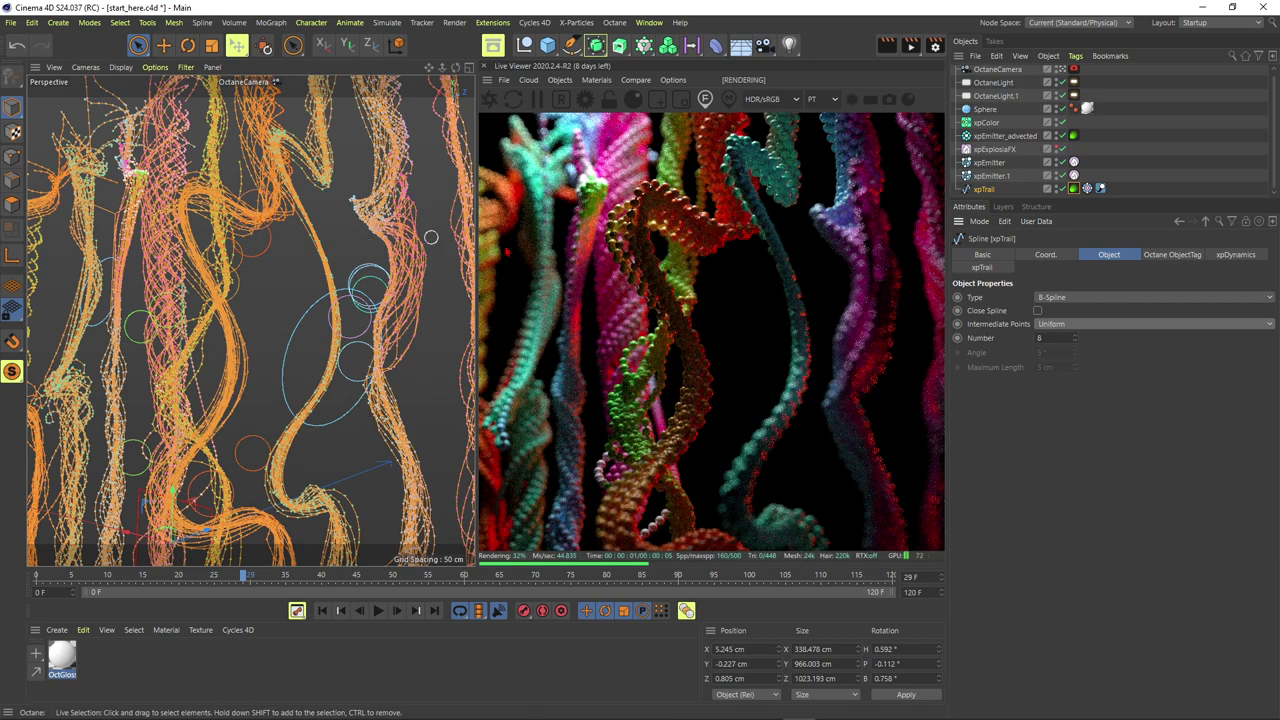
Deselect the trail, pull the camera back to a wider angled view and pick the focus on the central strands
{"action": "left_click", "coordinate": [346, 228]}
{"action": "left_click", "coordinate": [670, 254]}
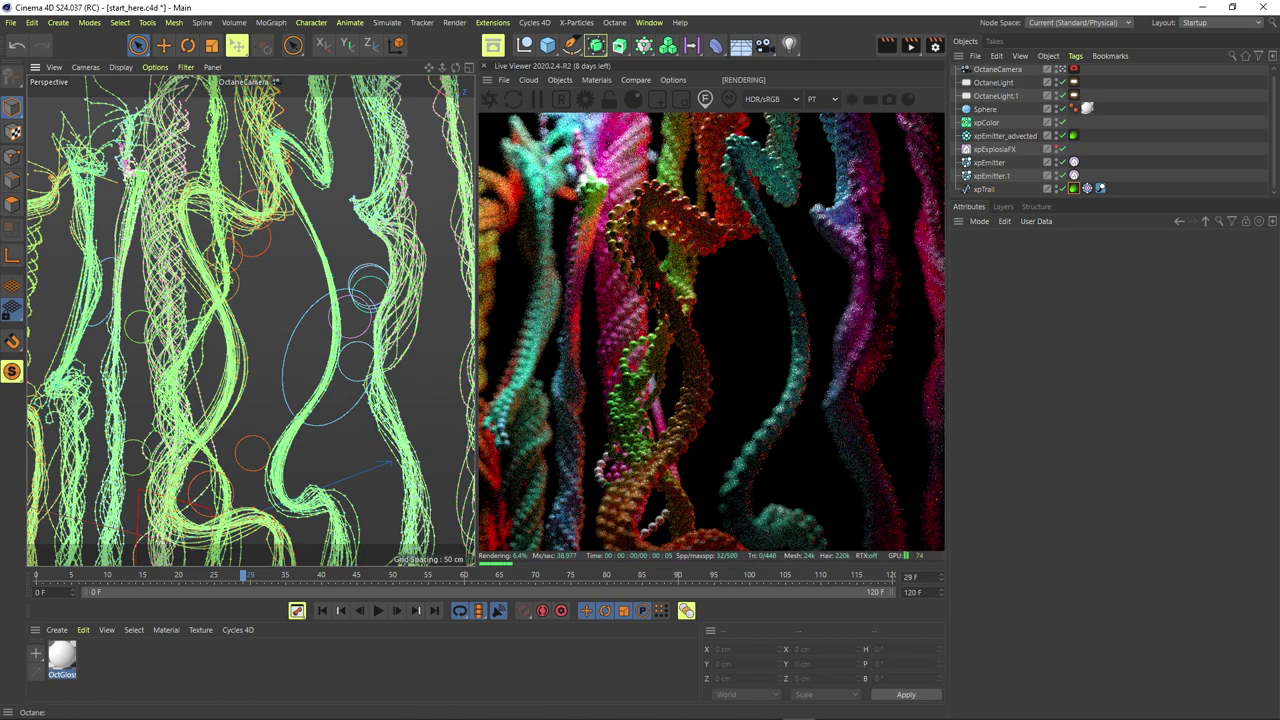
{"action": "right_click_drag", "start_coordinate": [329, 262], "coordinate": [240, 290], "text": "alt"}
{"action": "left_click_drag", "start_coordinate": [240, 290], "coordinate": [262, 236], "text": "alt"}
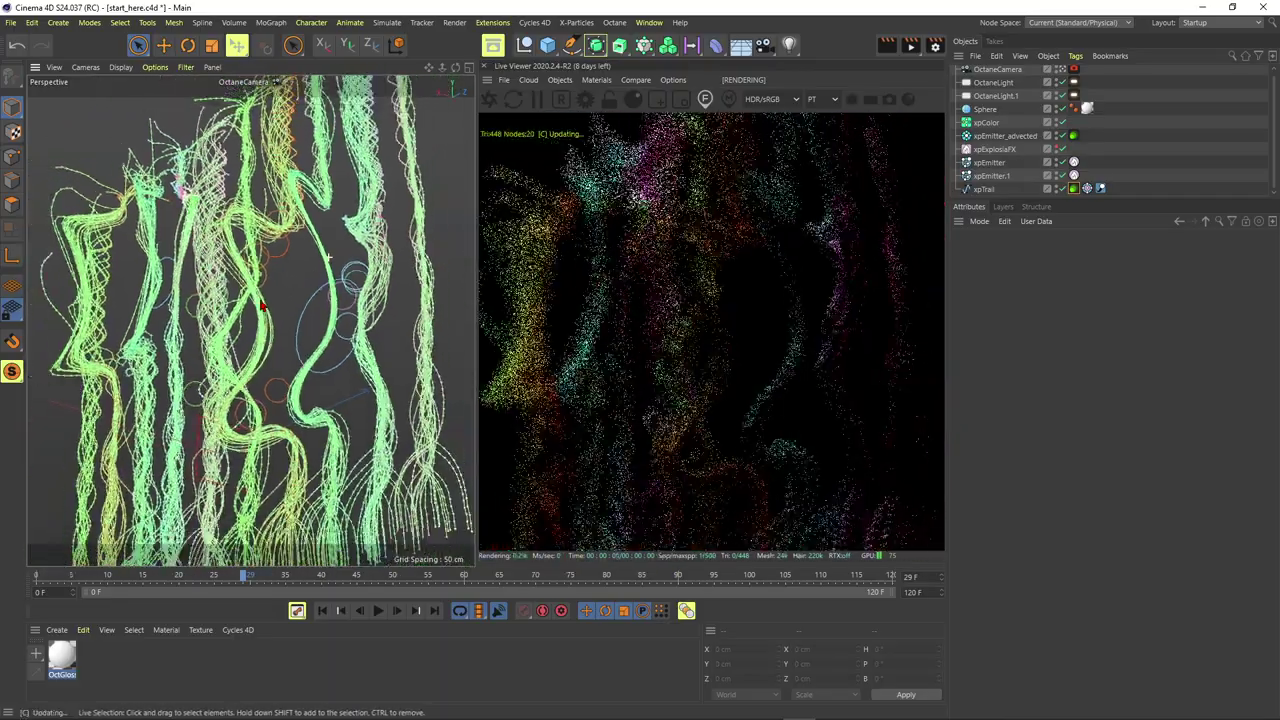
{"action": "left_click", "coordinate": [690, 250]}
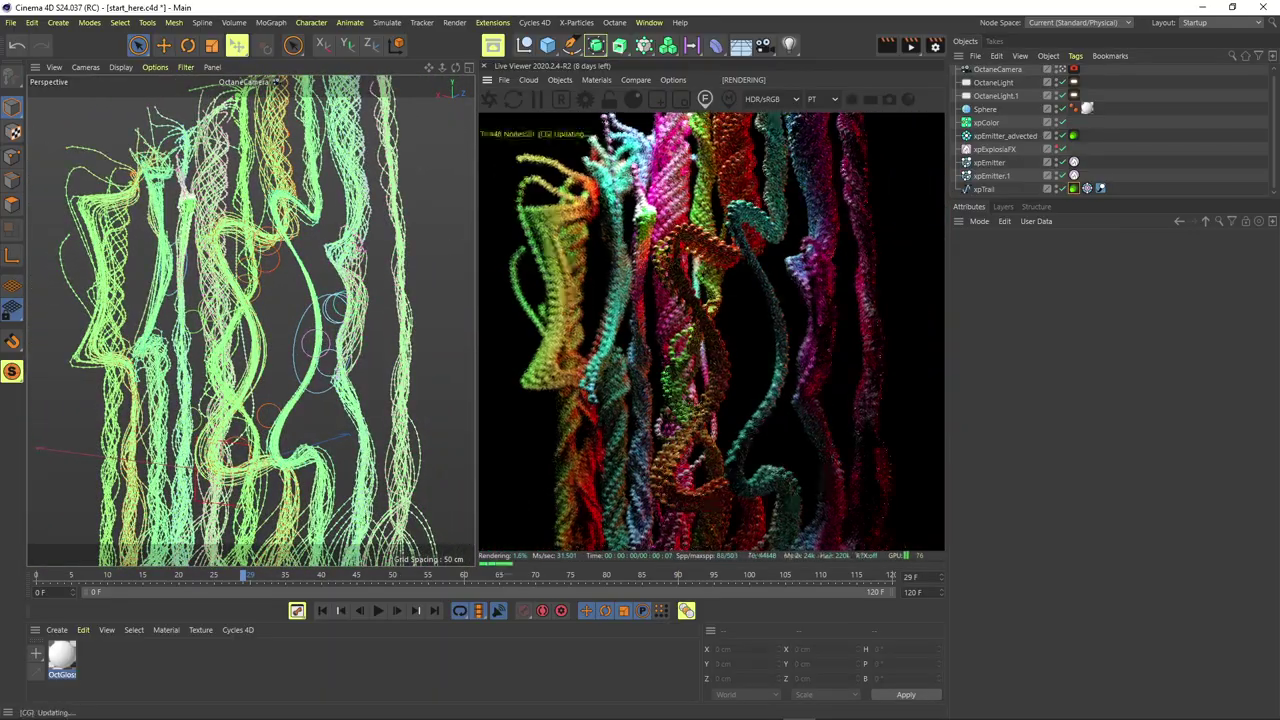